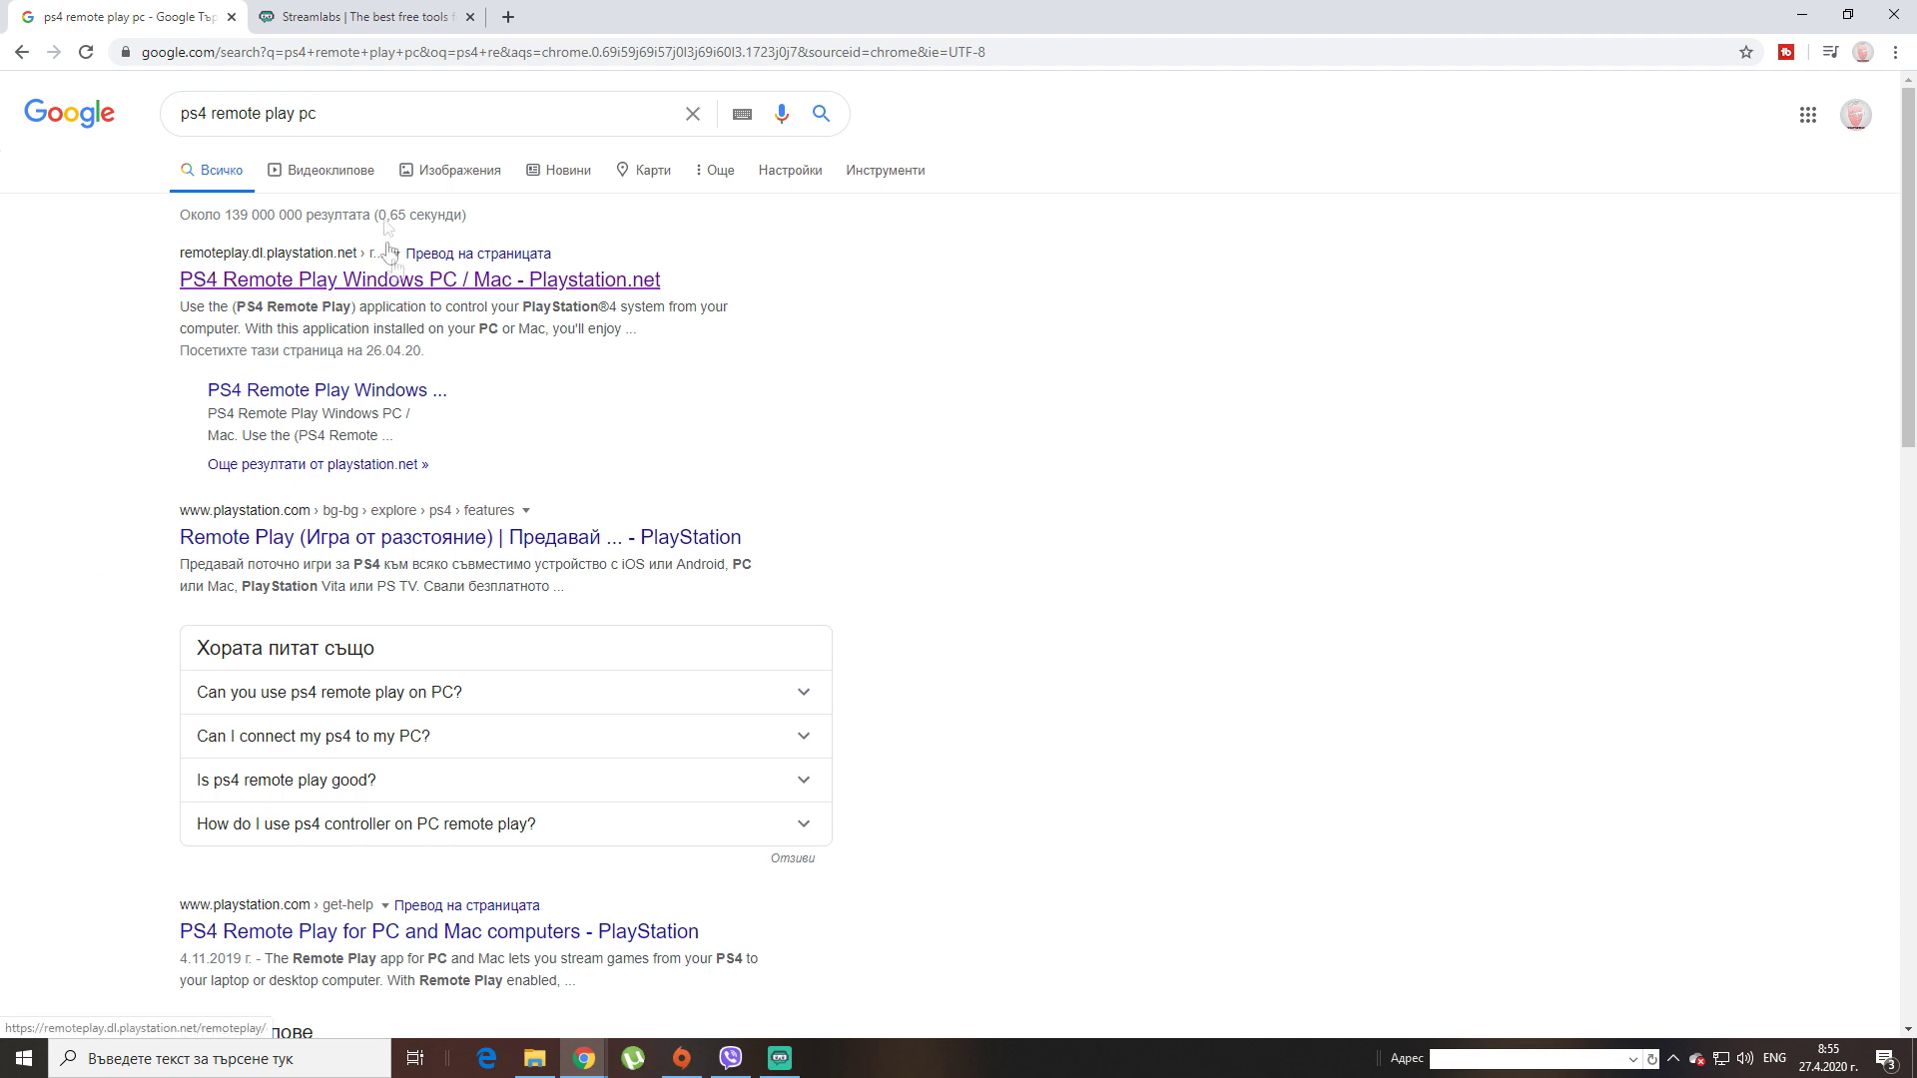
Open the English PS4 Remote Play page from the search results and go to its Windows PC initial setup instructions
click(388, 24)
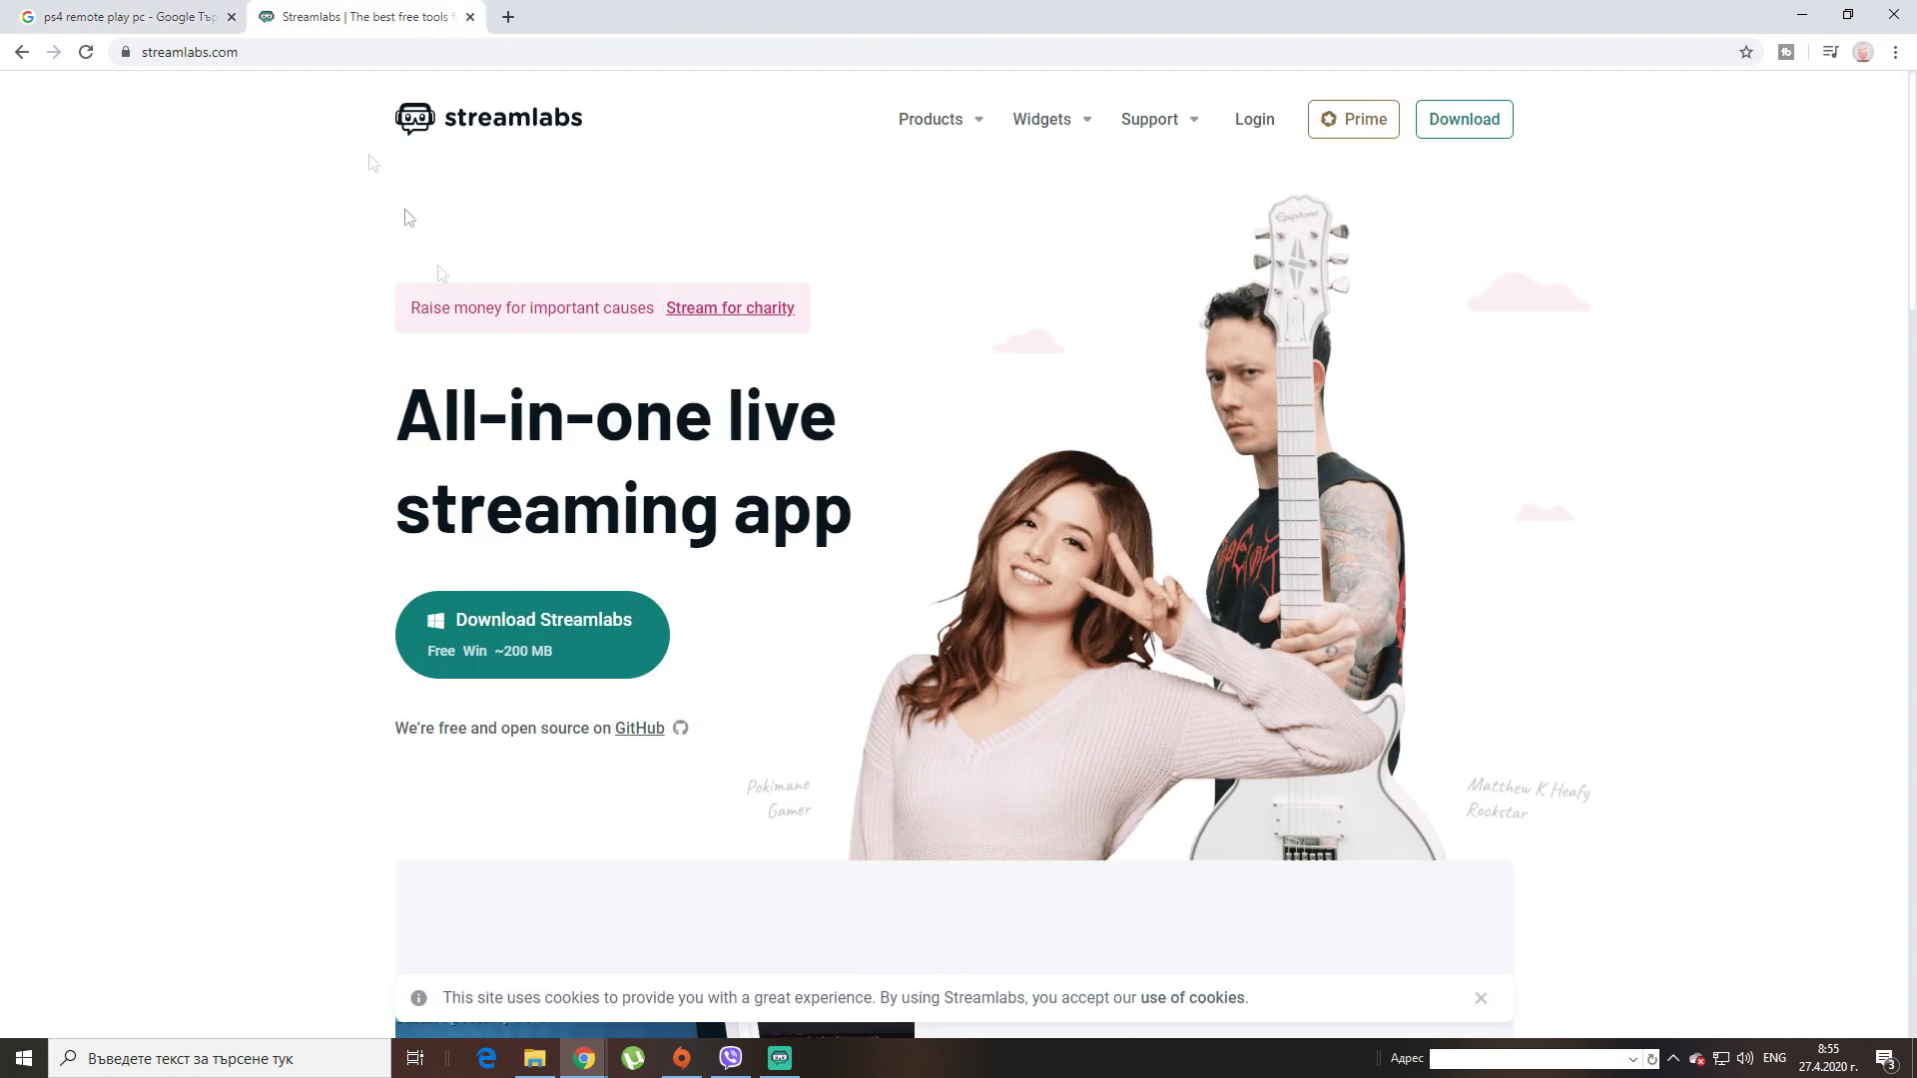
click(140, 14)
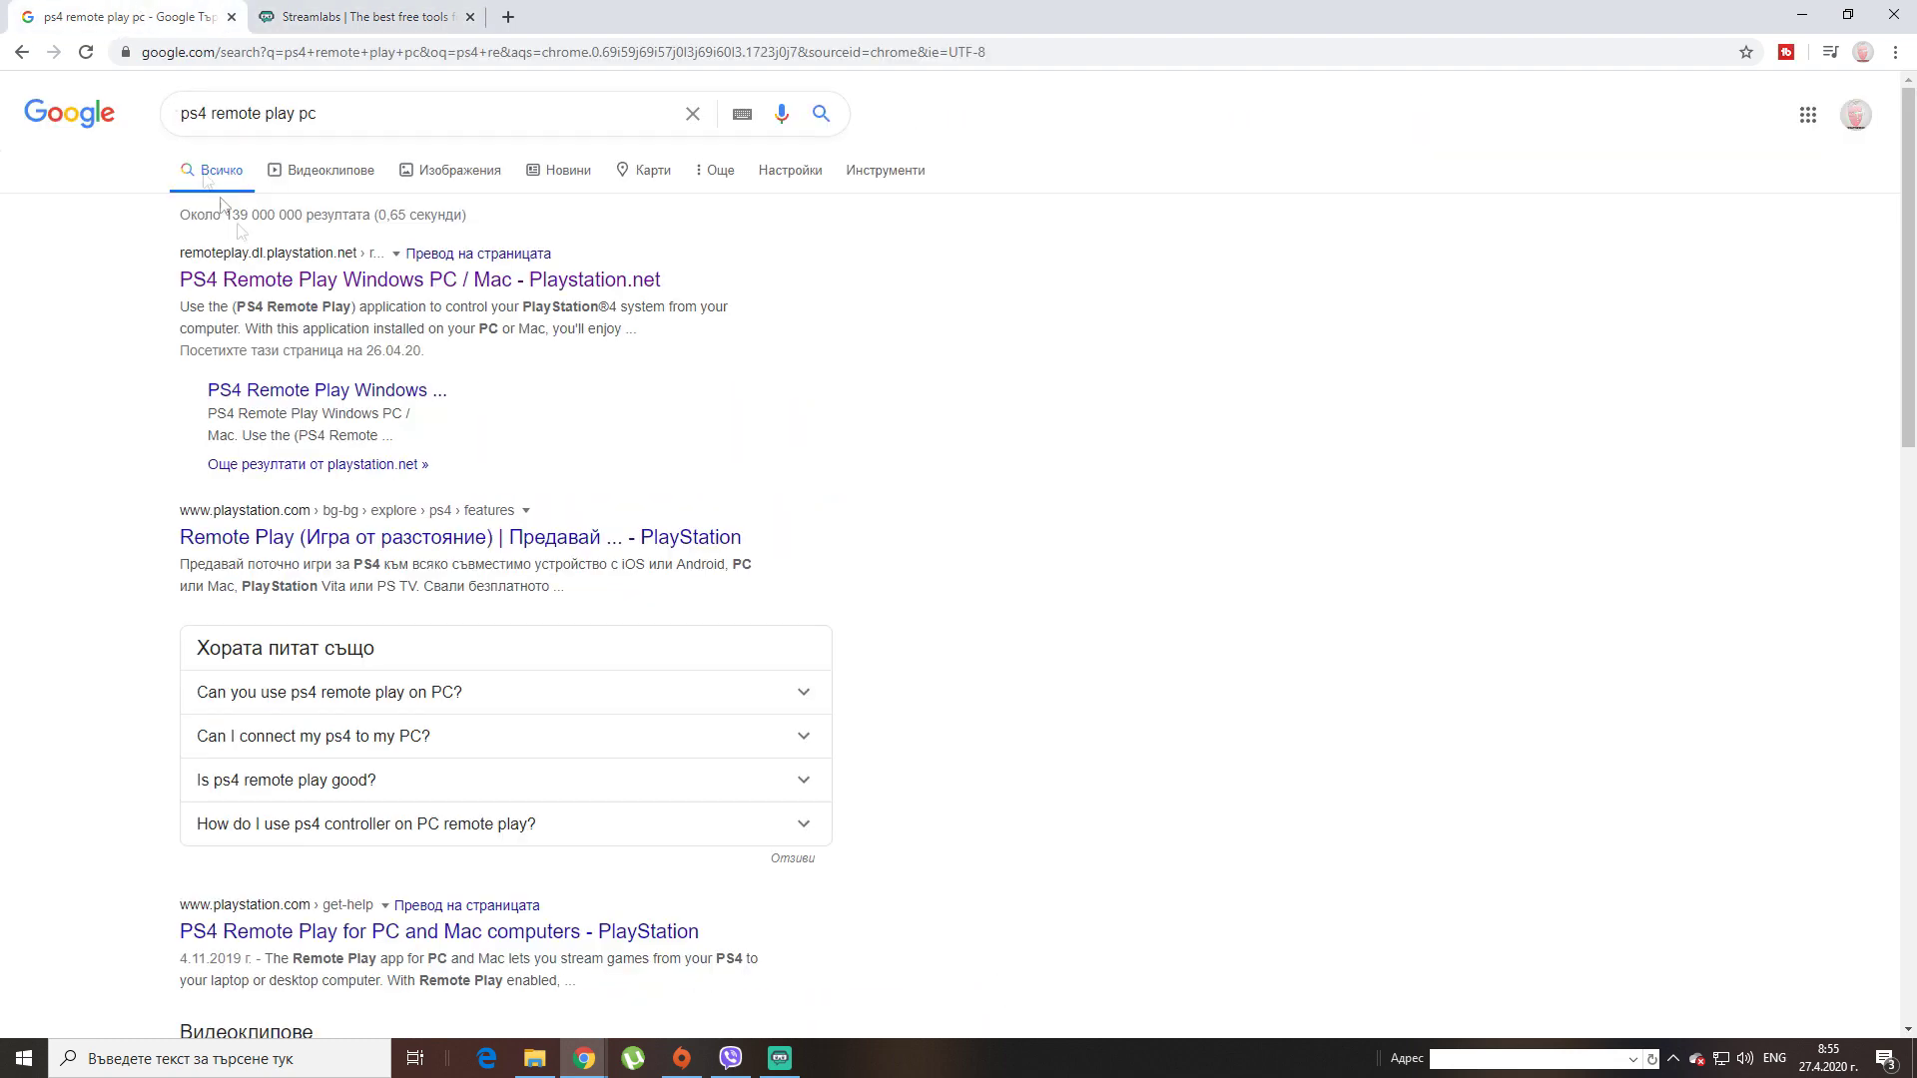
click(304, 281)
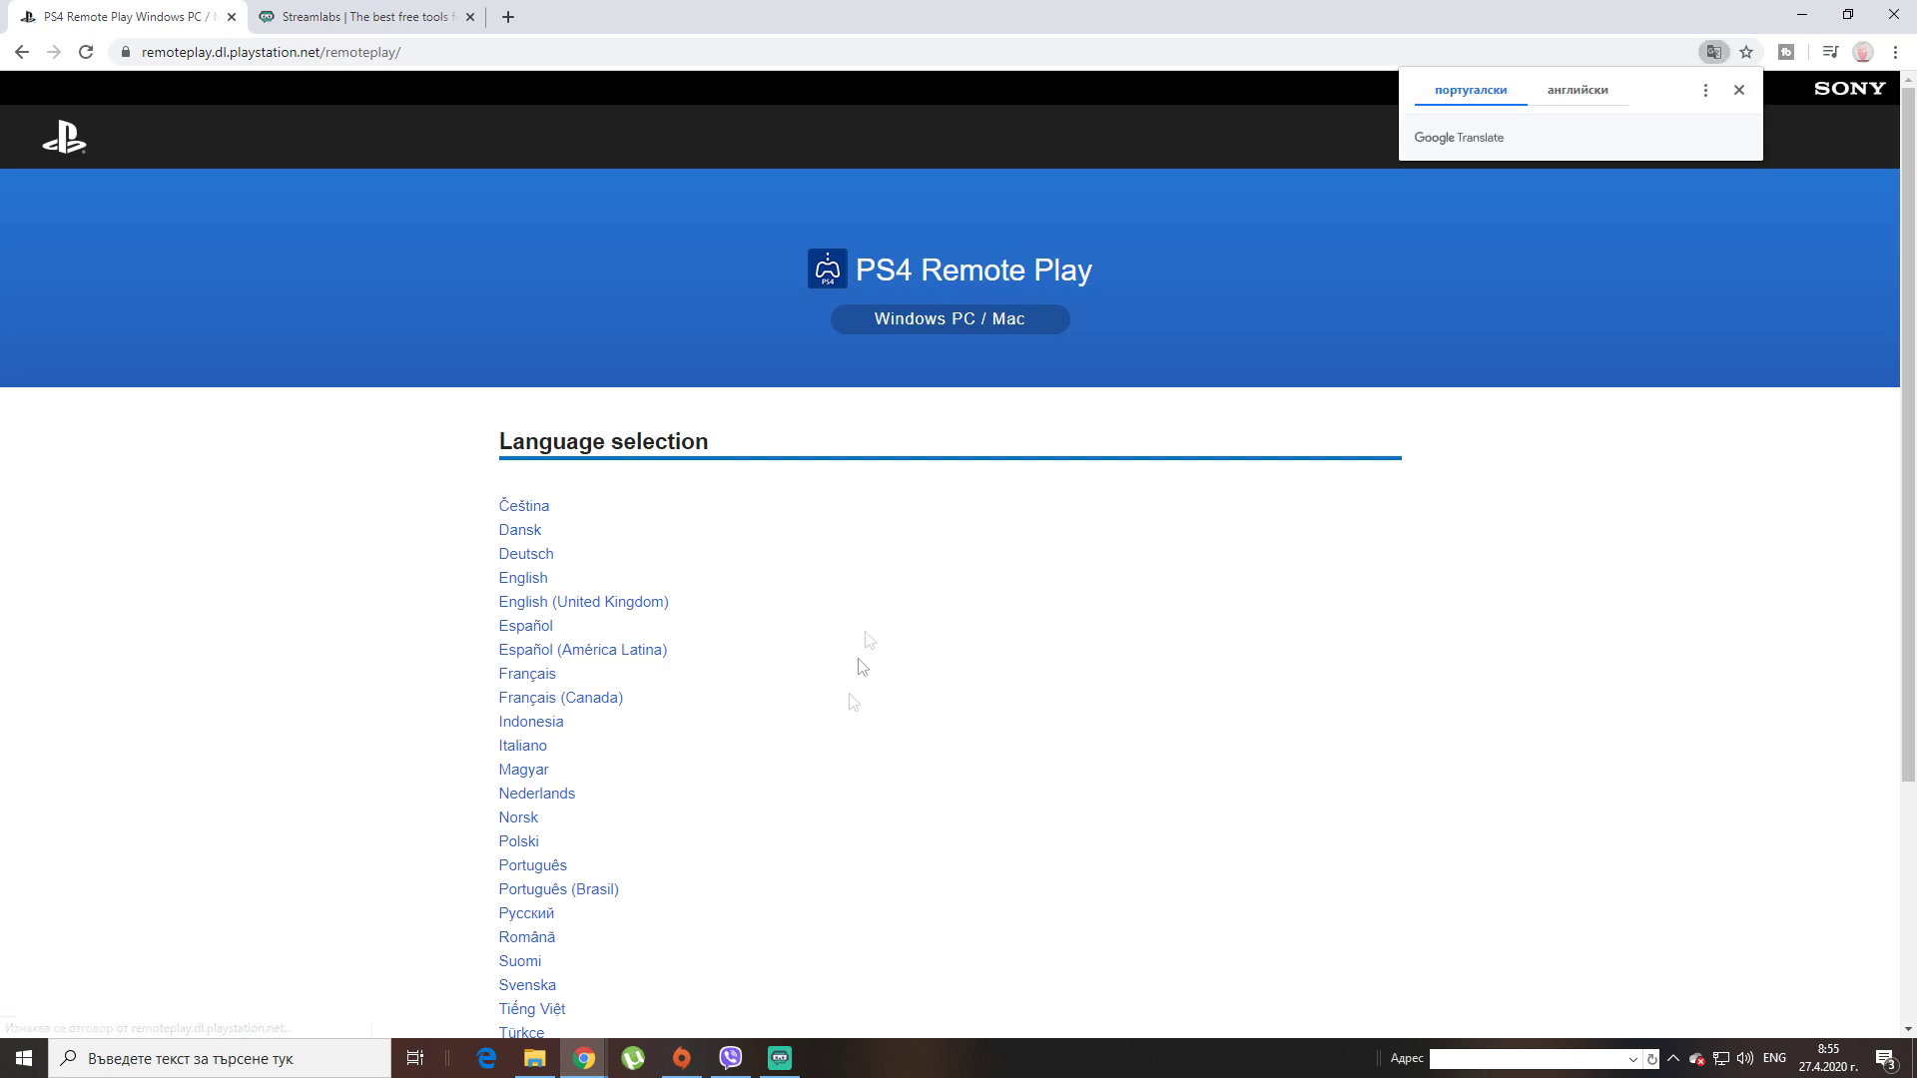
click(530, 579)
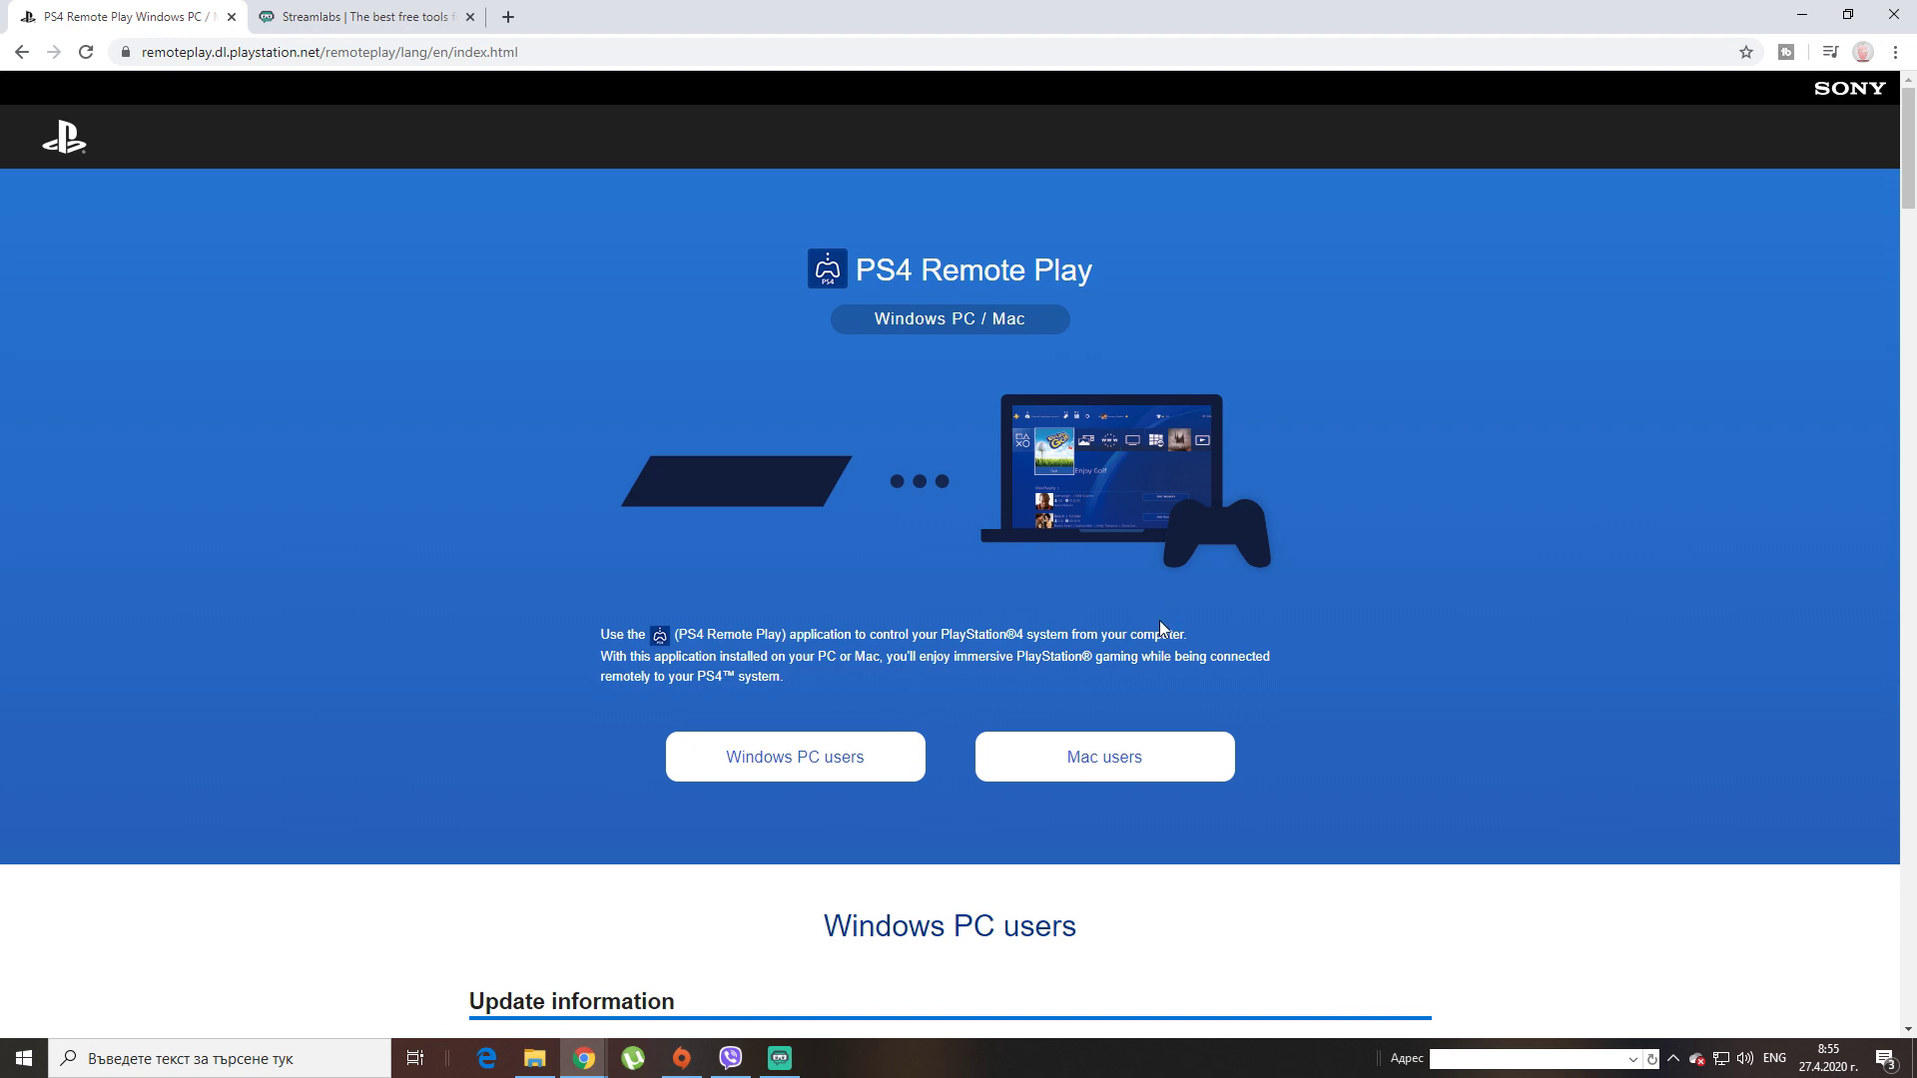
scroll(1160, 620, down, 2)
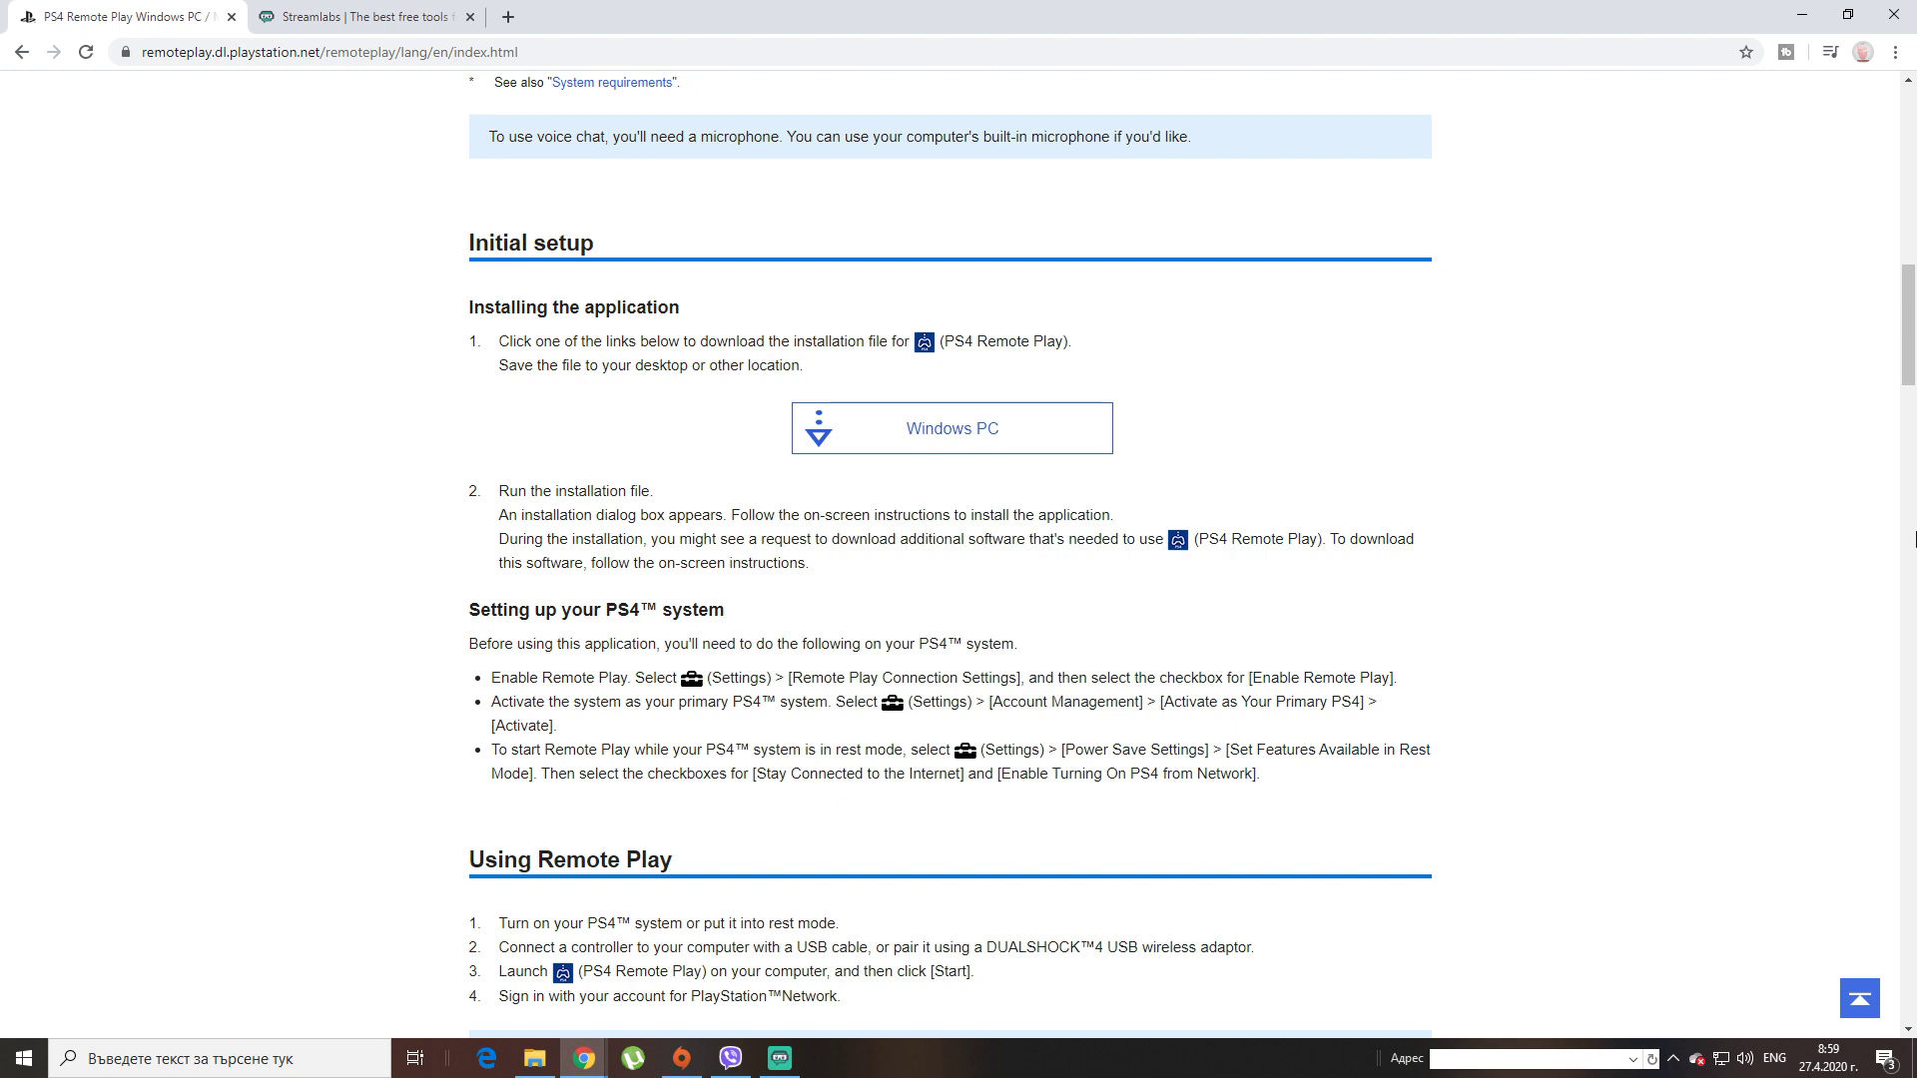
scroll(1862, 594, down, 1)
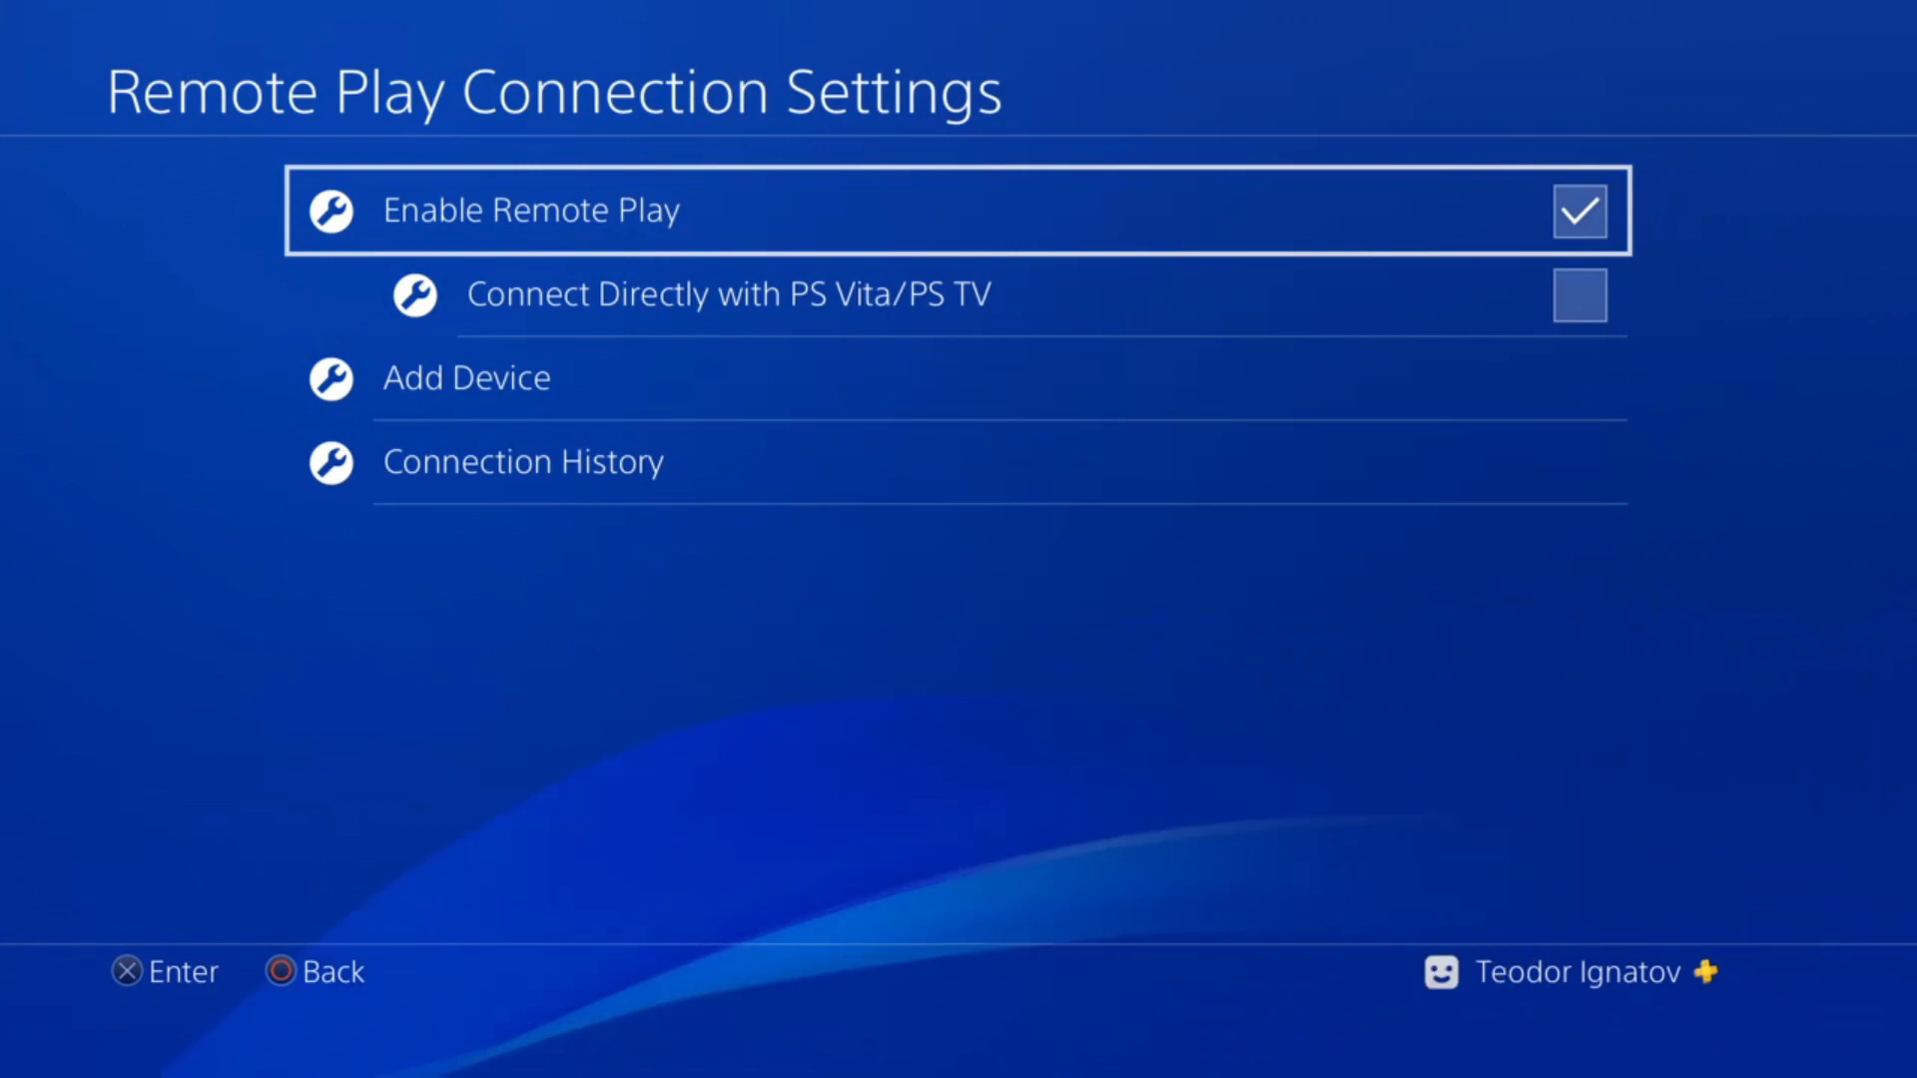
Check the Activate as Your Primary PS4 page in the console's Account Management settings, and return to the home screen
key(Escape)
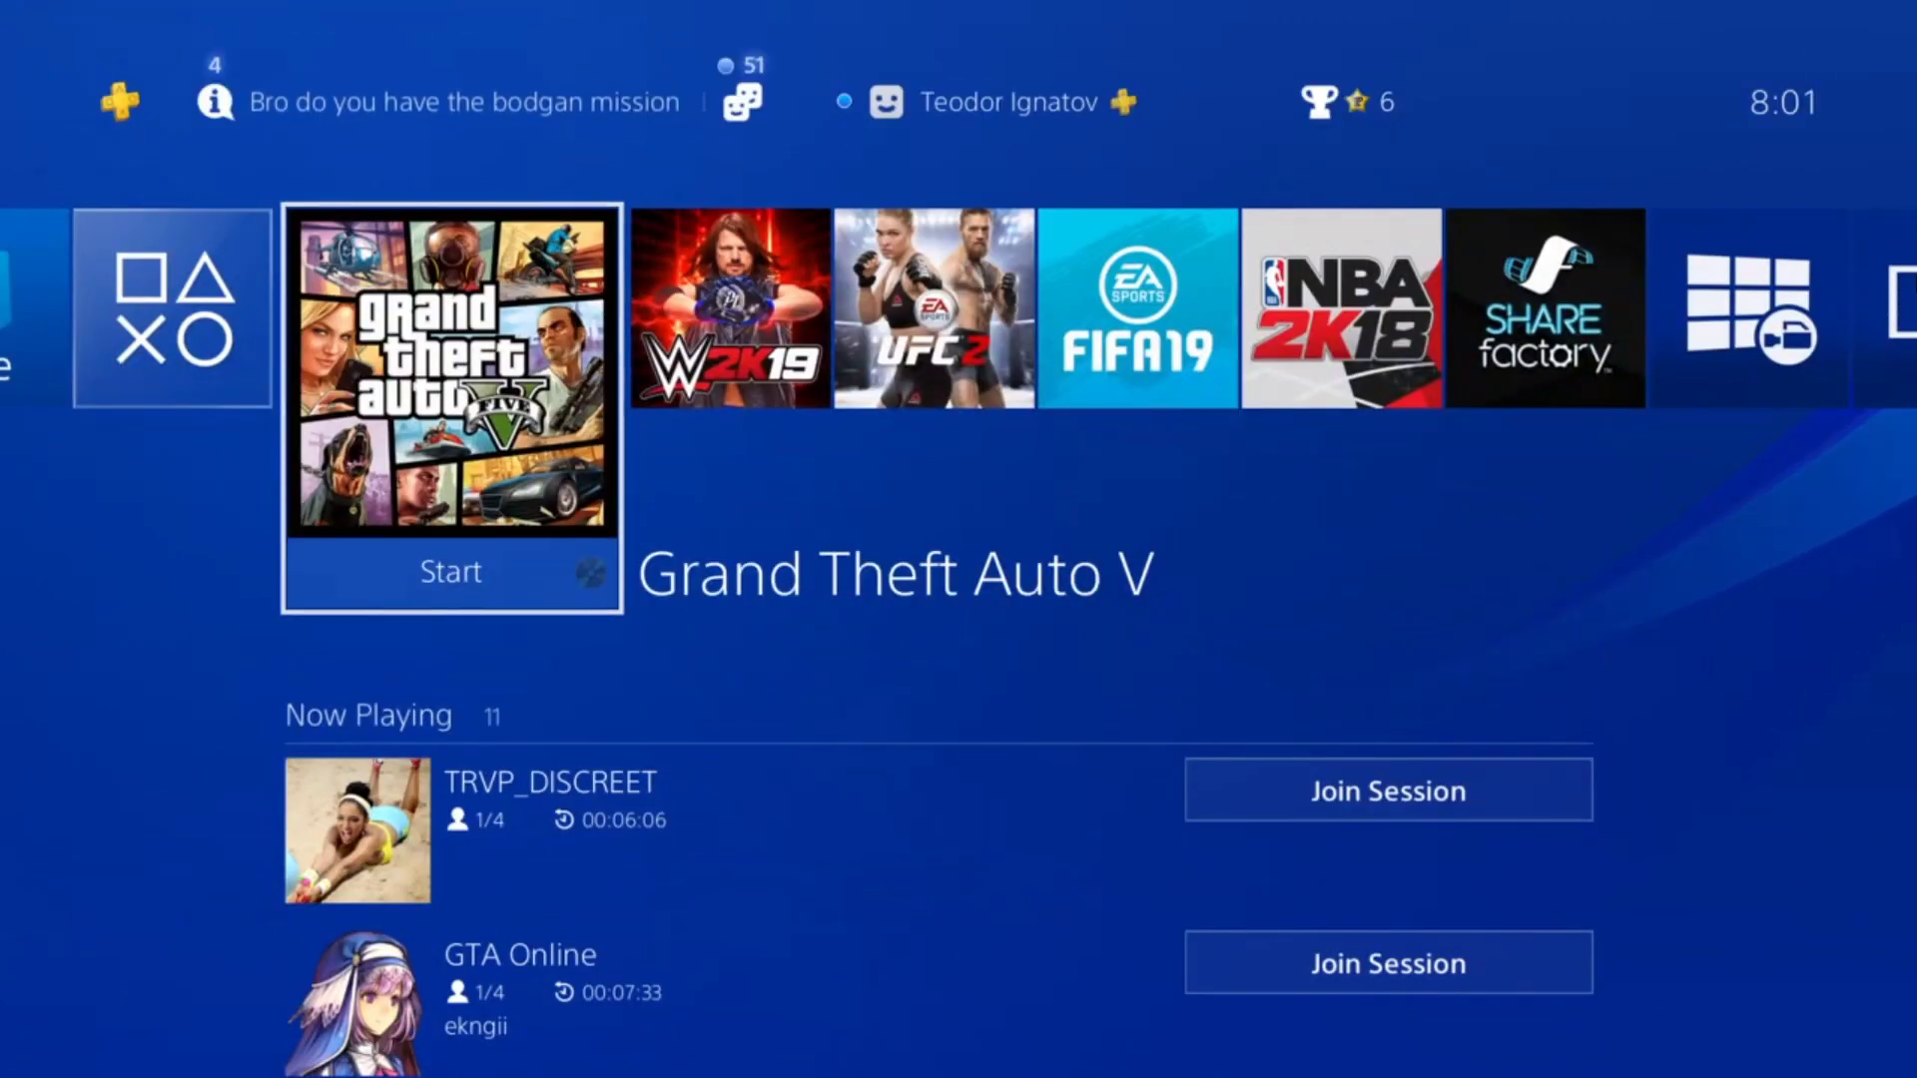
key(Up)
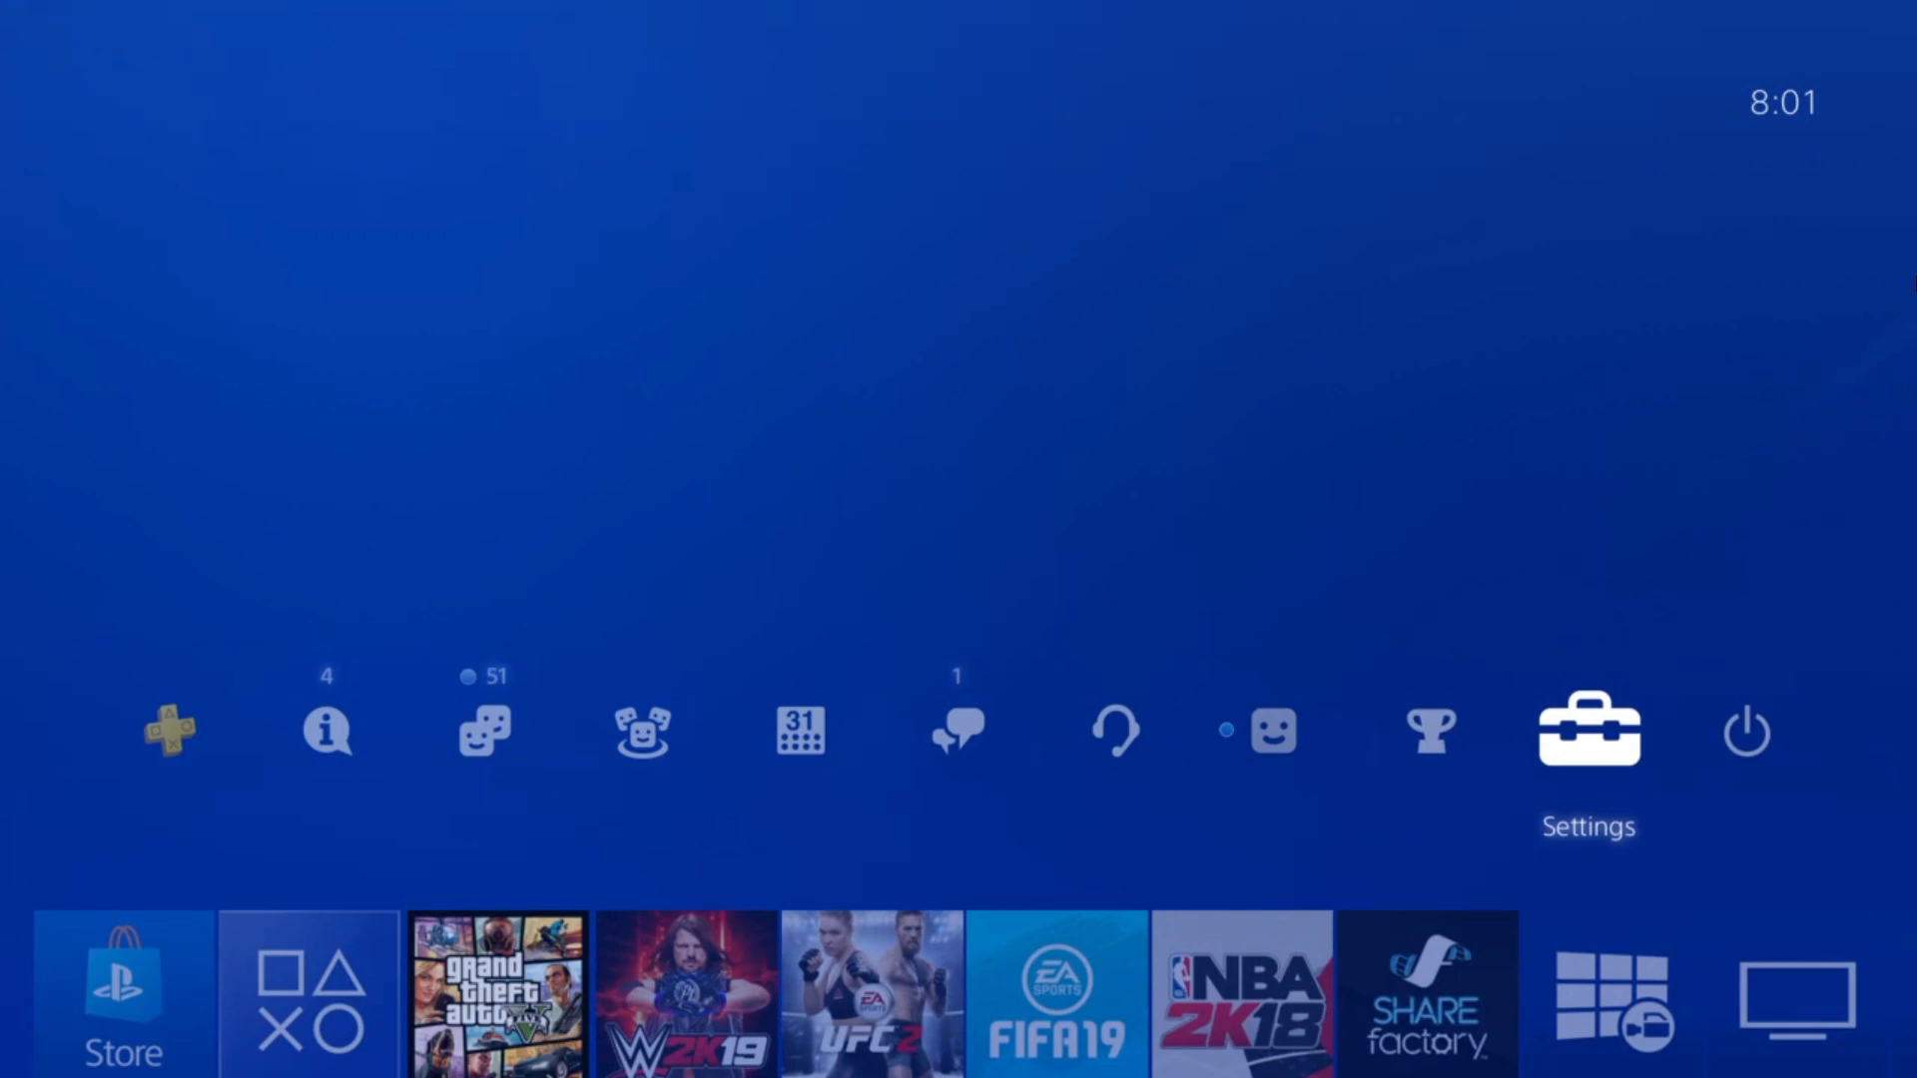
key(Return)
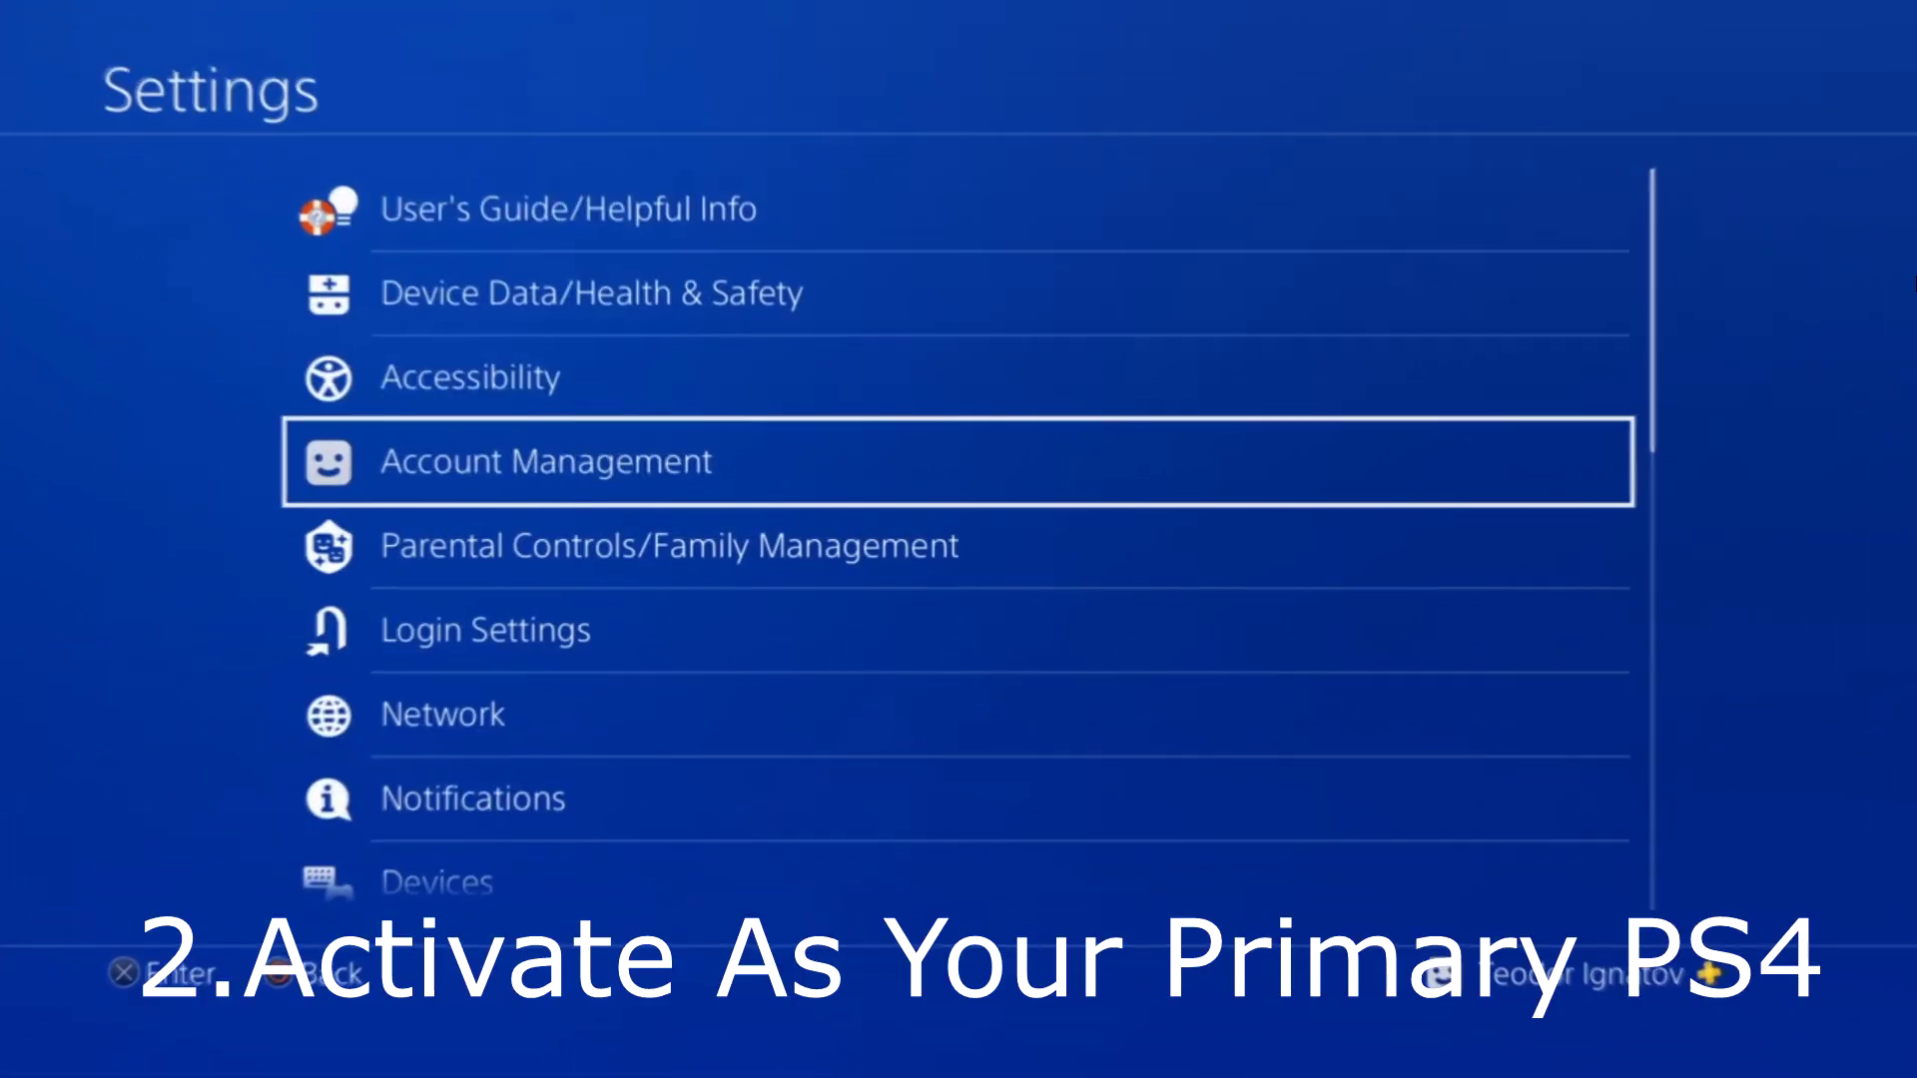
key(Return)
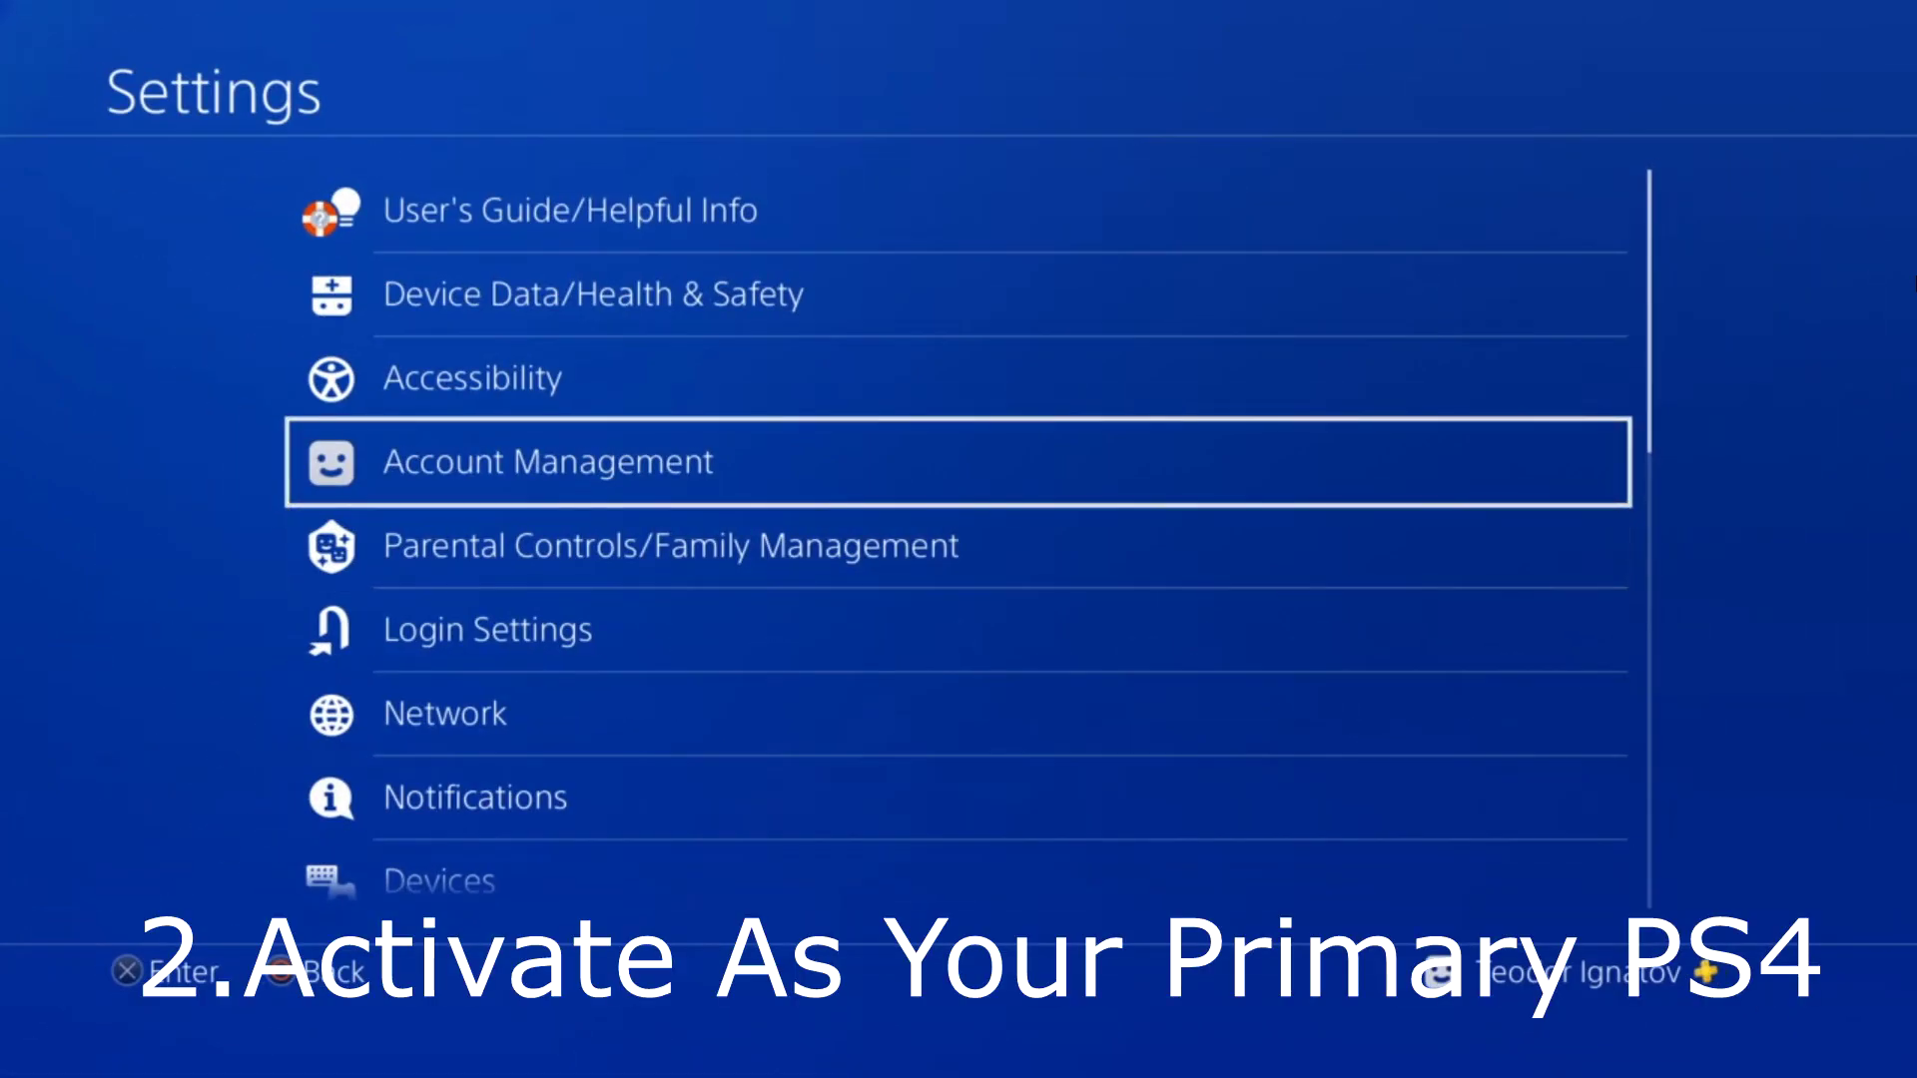
key(Down)
key(Down)
key(Down)
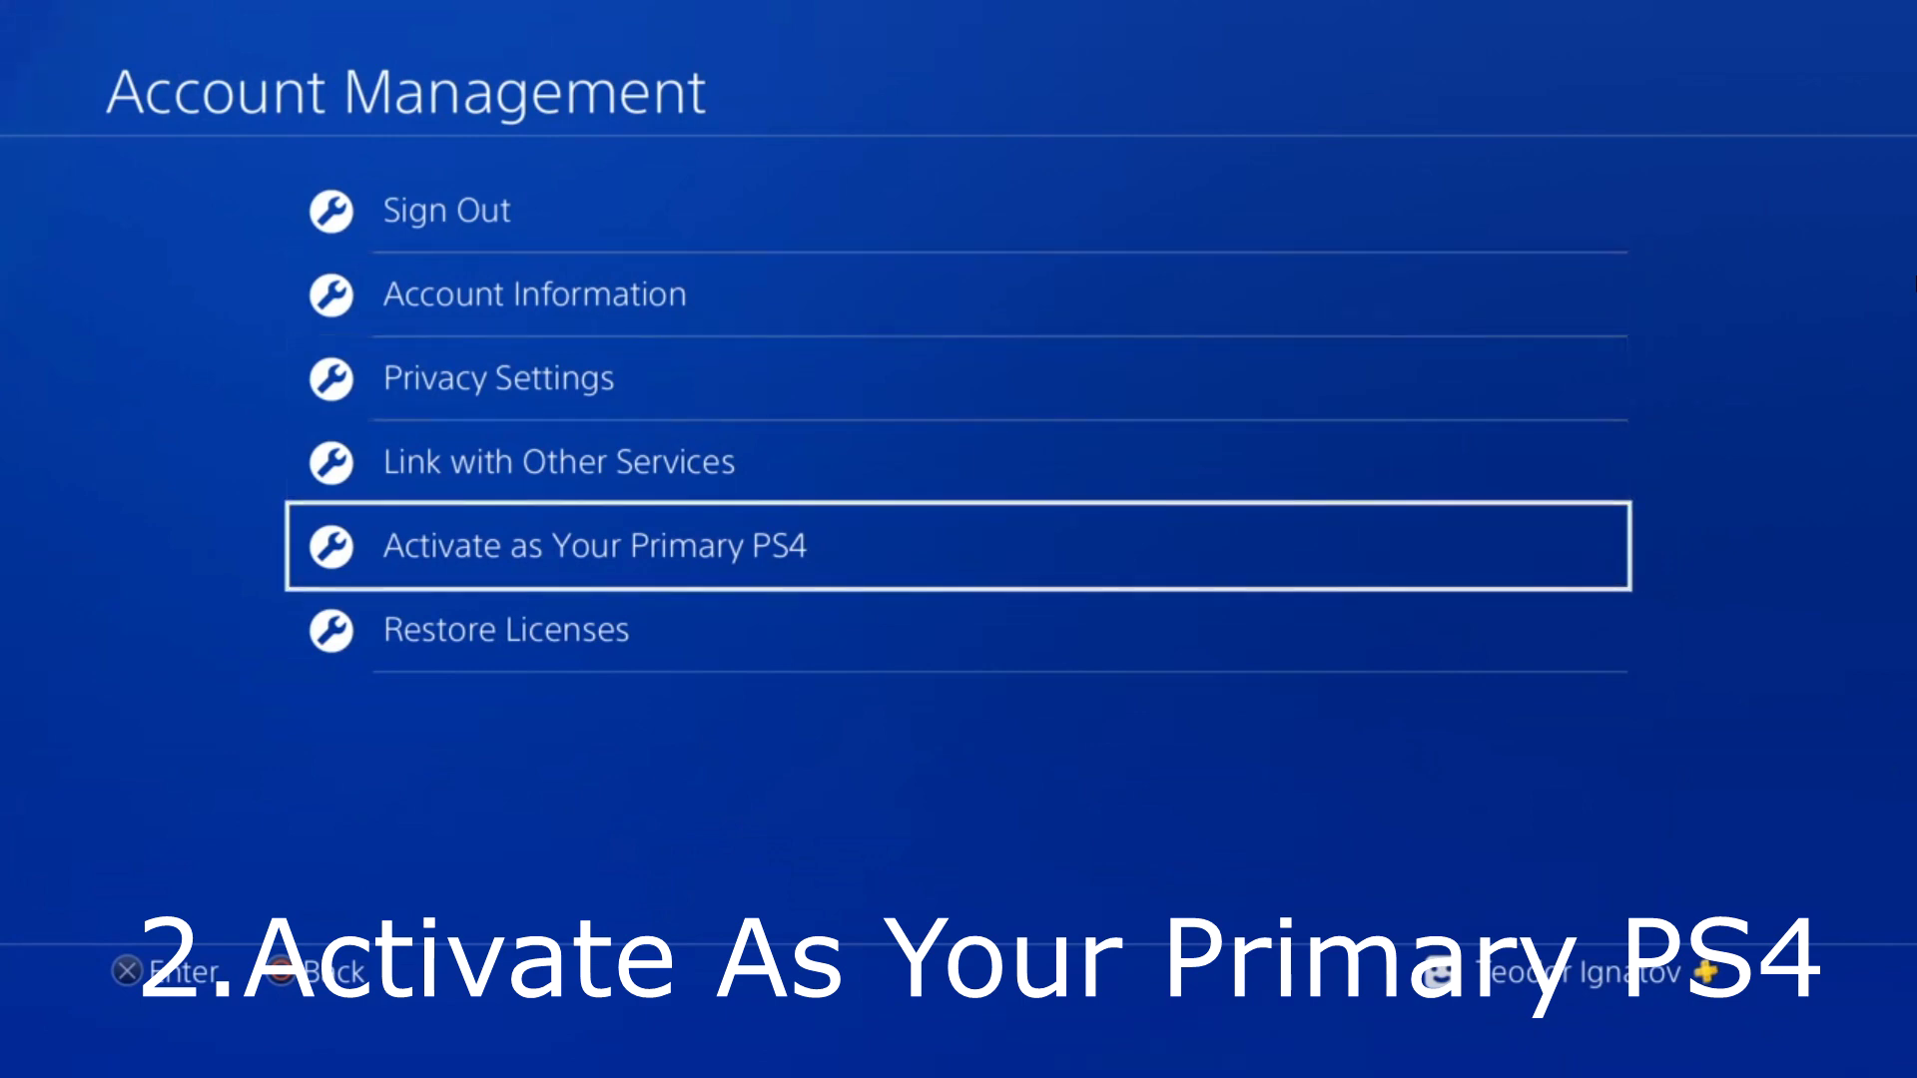
key(Return)
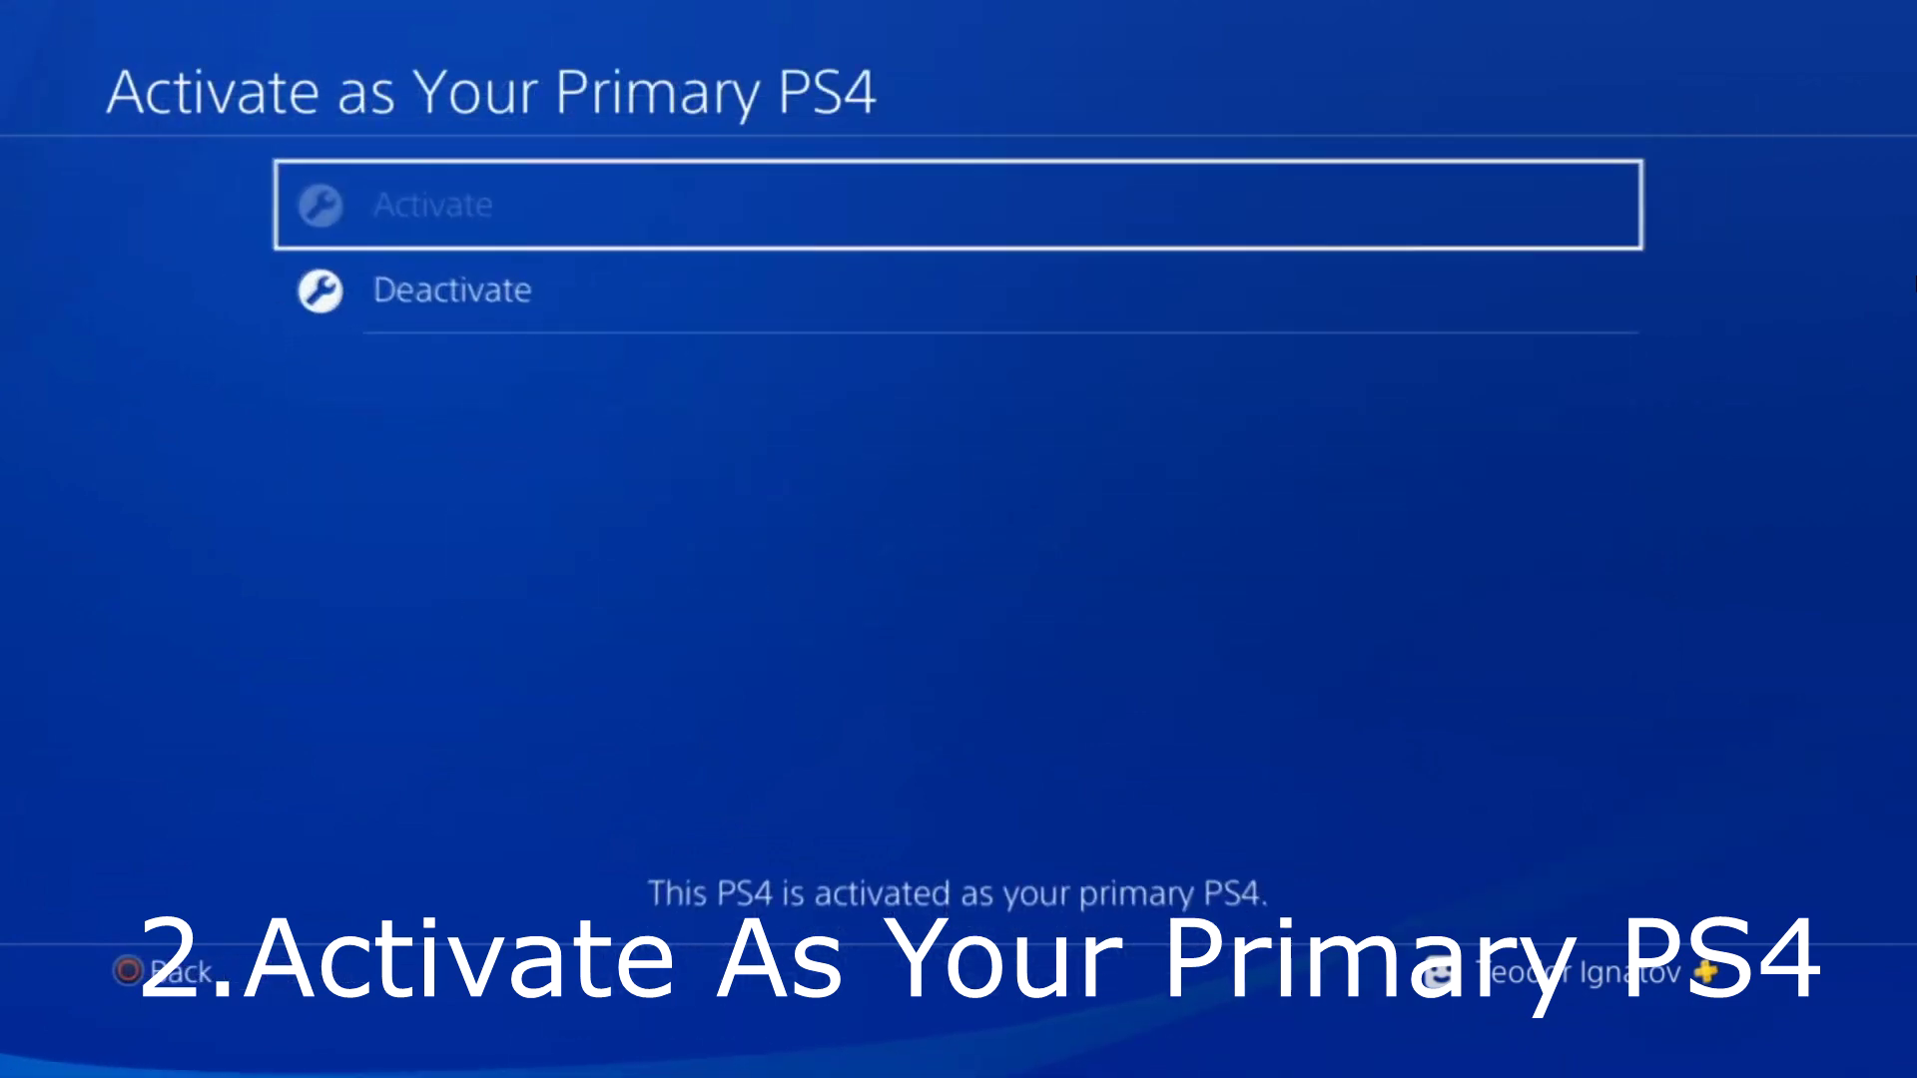
key(Escape)
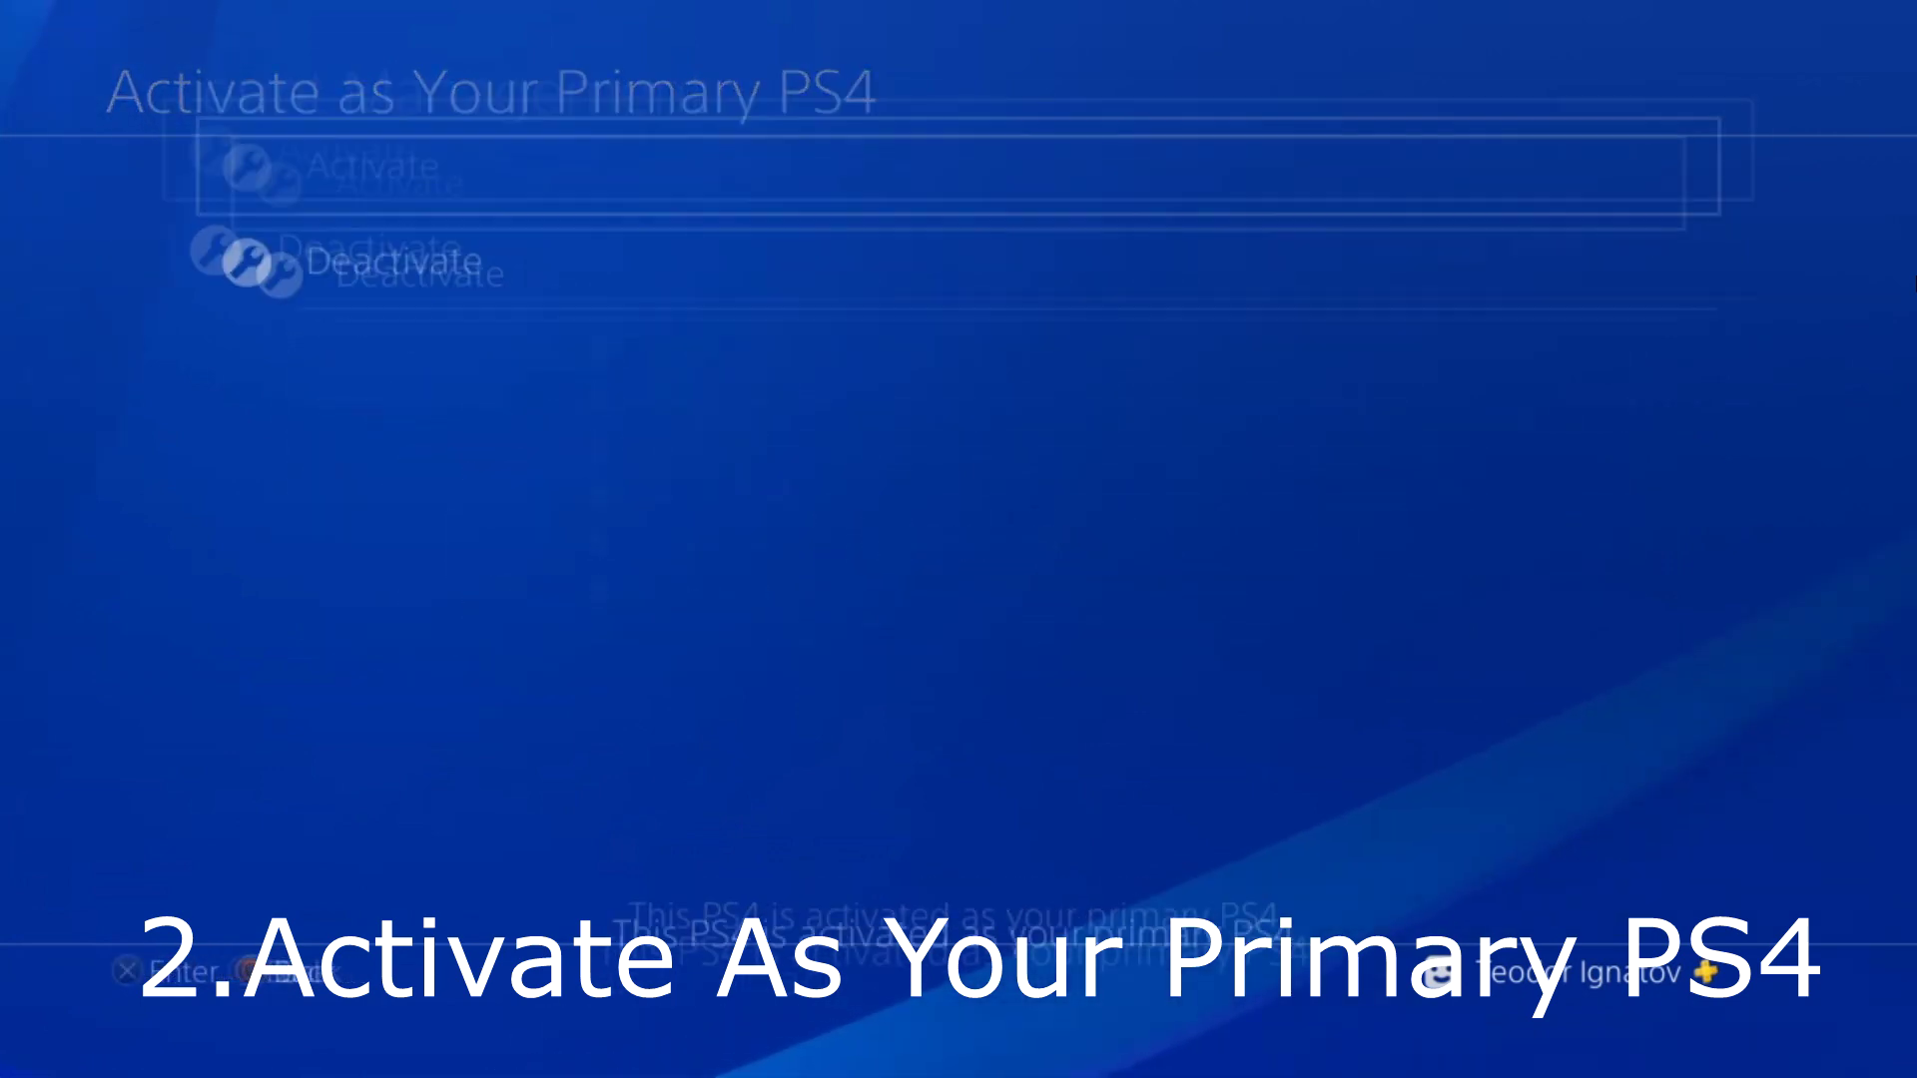
key(Escape)
key(Escape)
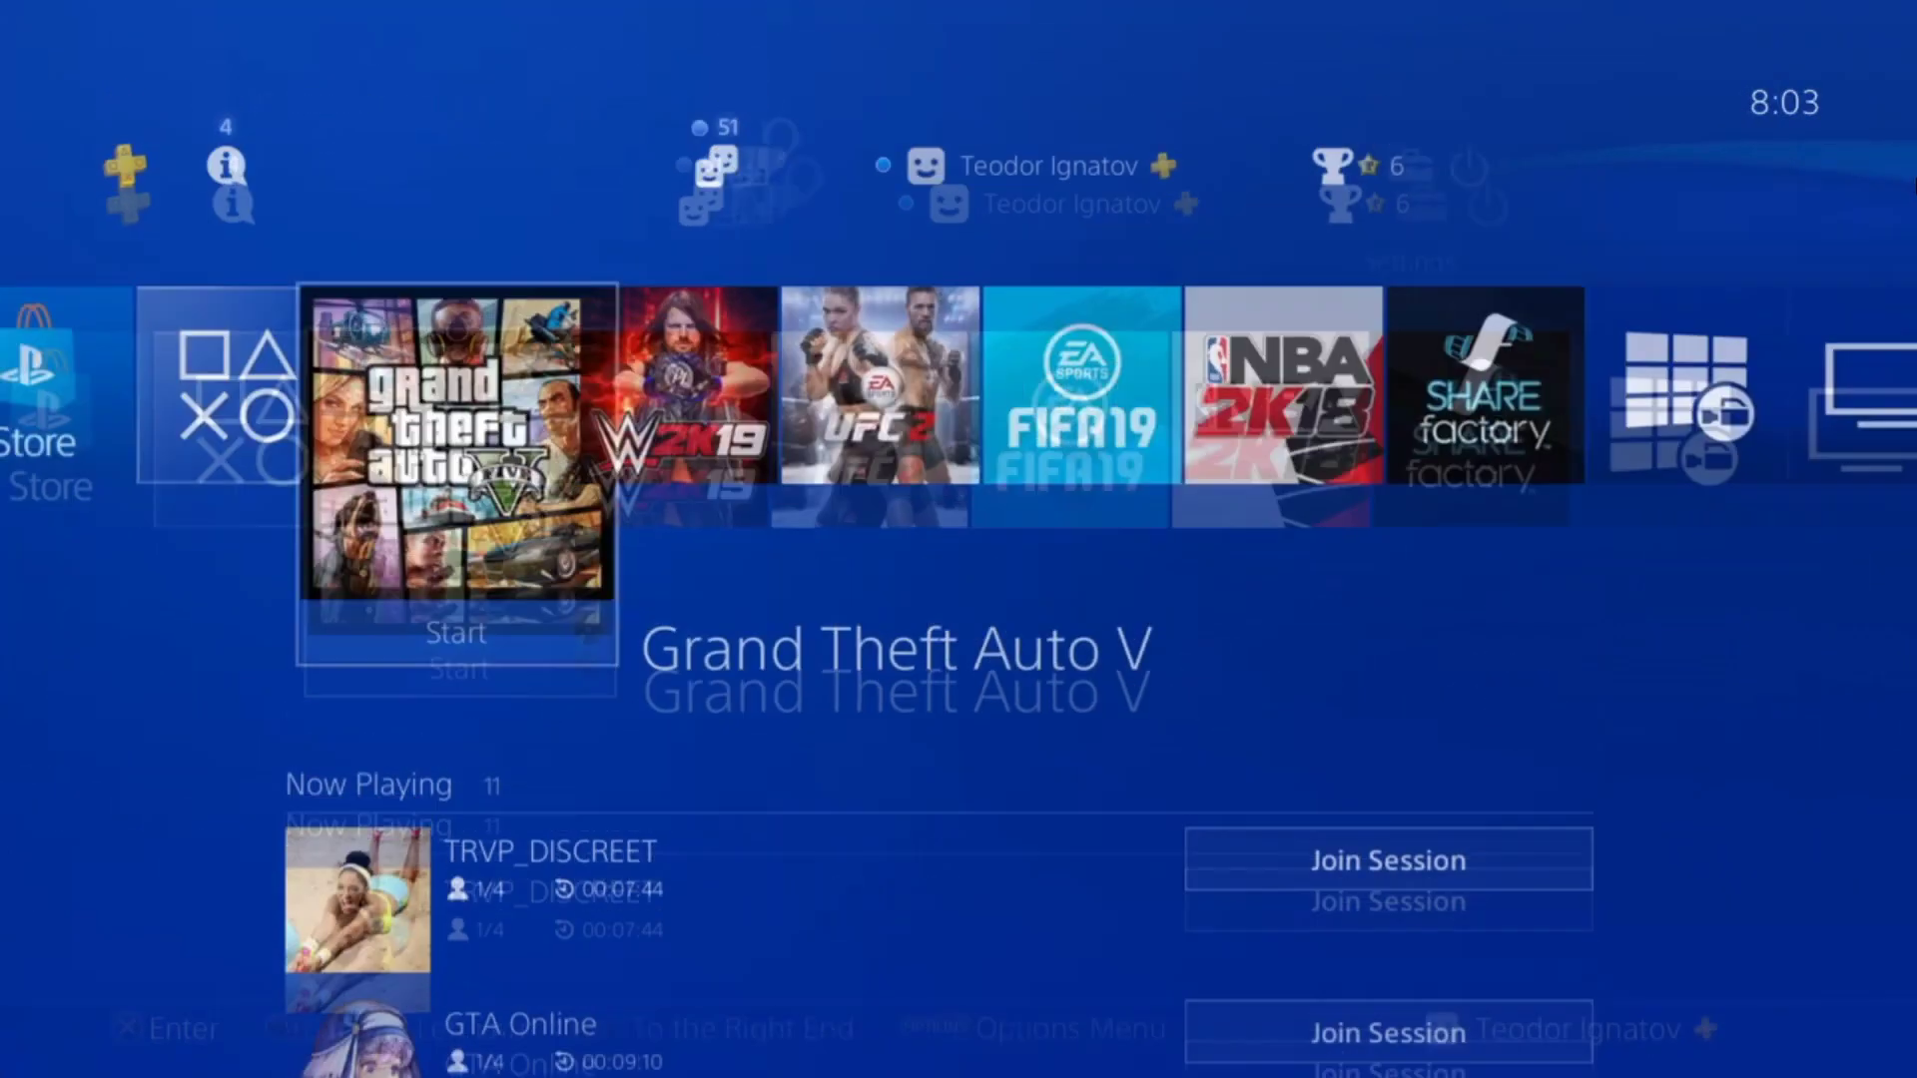
Open Set Features Available in Rest Mode in the console's Power Save Settings
key(Up)
key(Down)
key(Up)
key(Return)
key(Down)
key(Down)
key(Down)
key(Down)
key(Down)
key(Down)
key(Down)
key(Down)
key(Down)
key(Down)
key(Down)
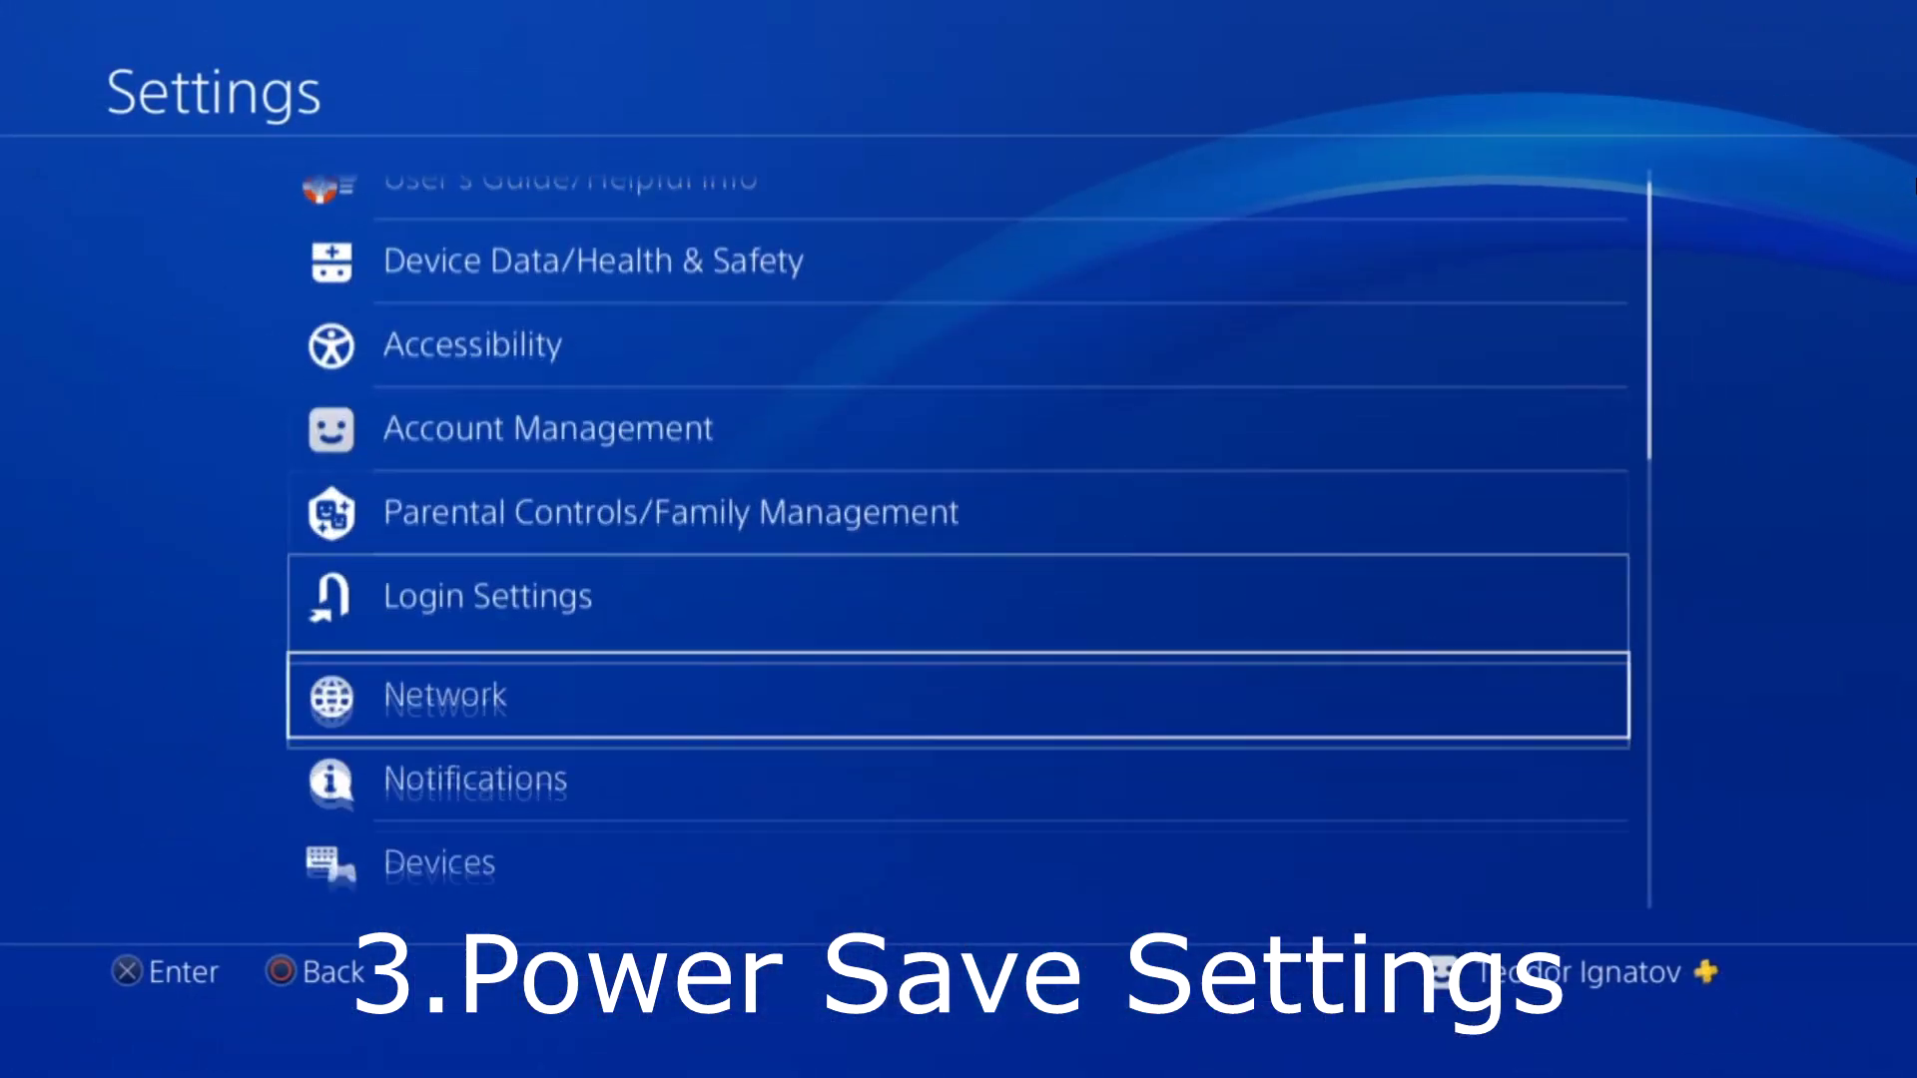
key(Down)
key(Down)
key(Down)
key(Down)
key(Down)
key(Down)
key(Down)
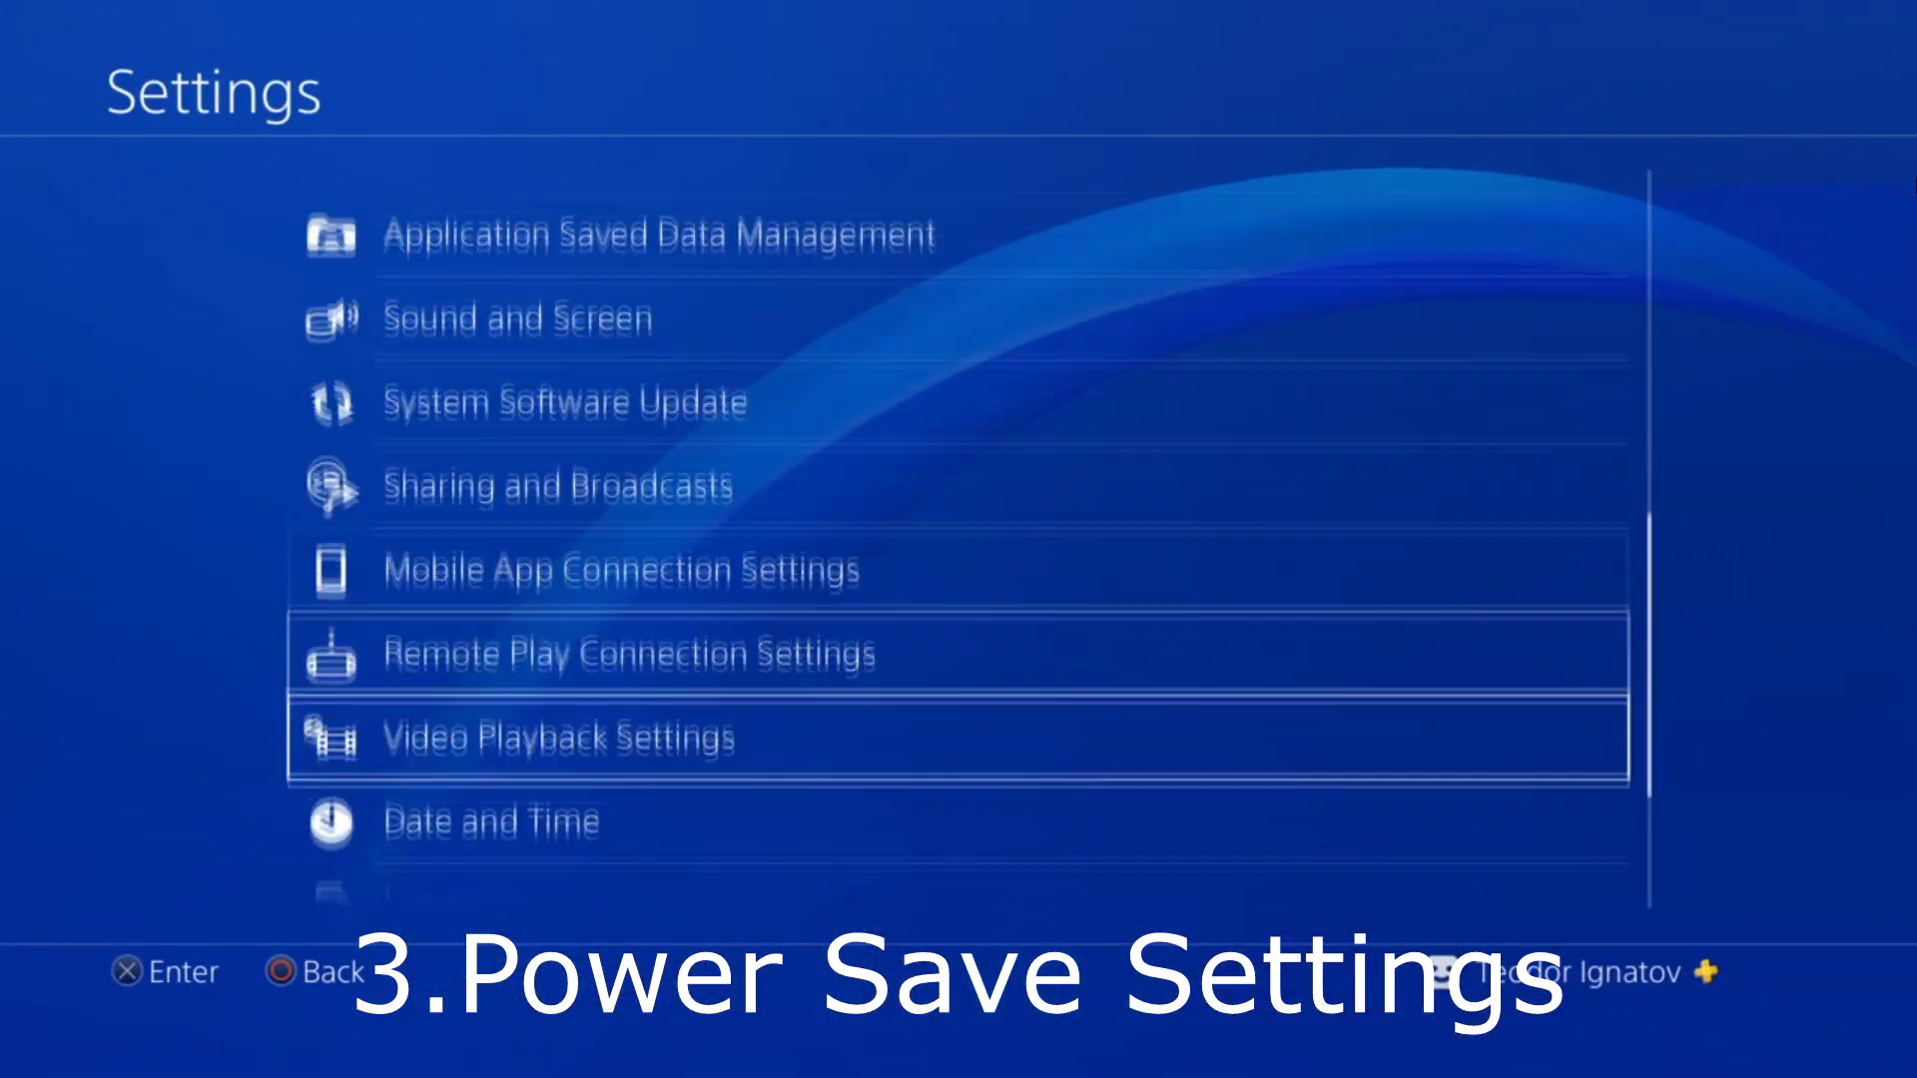
key(Up)
key(Return)
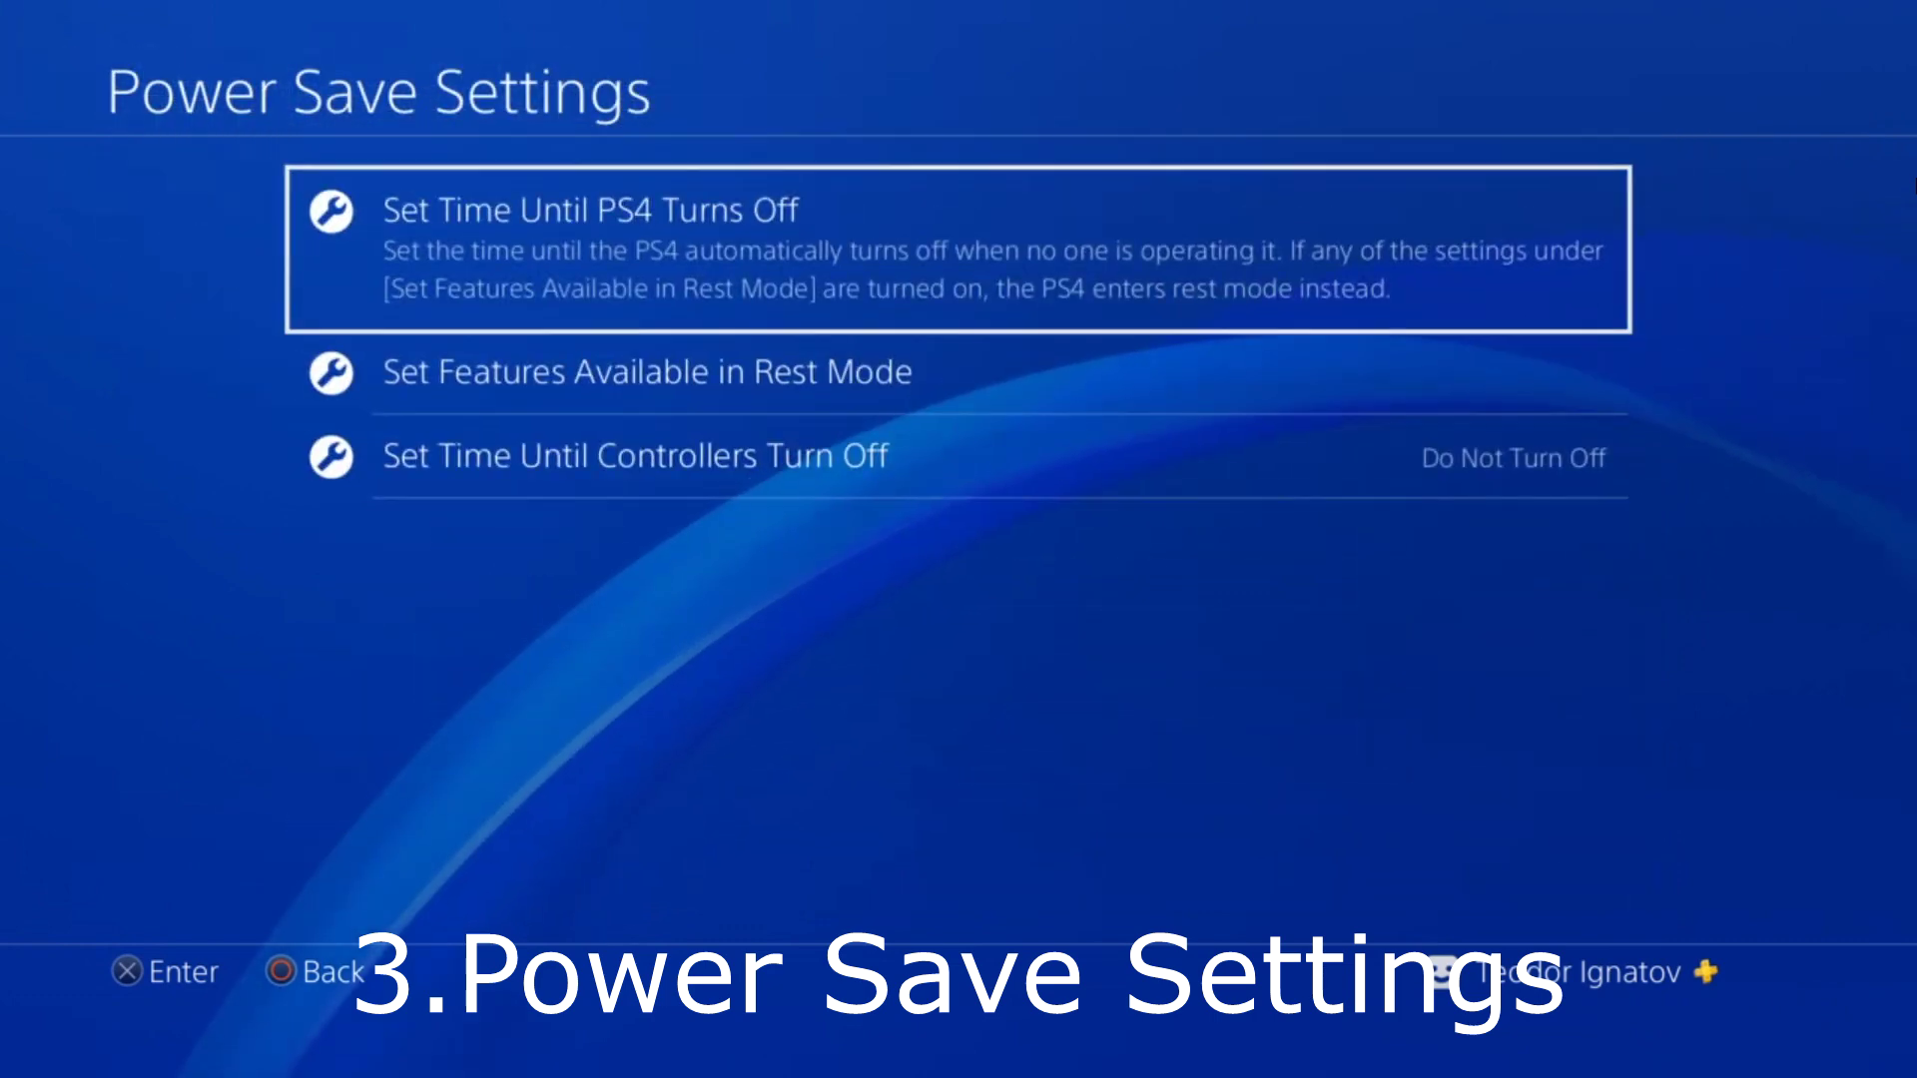
key(Down)
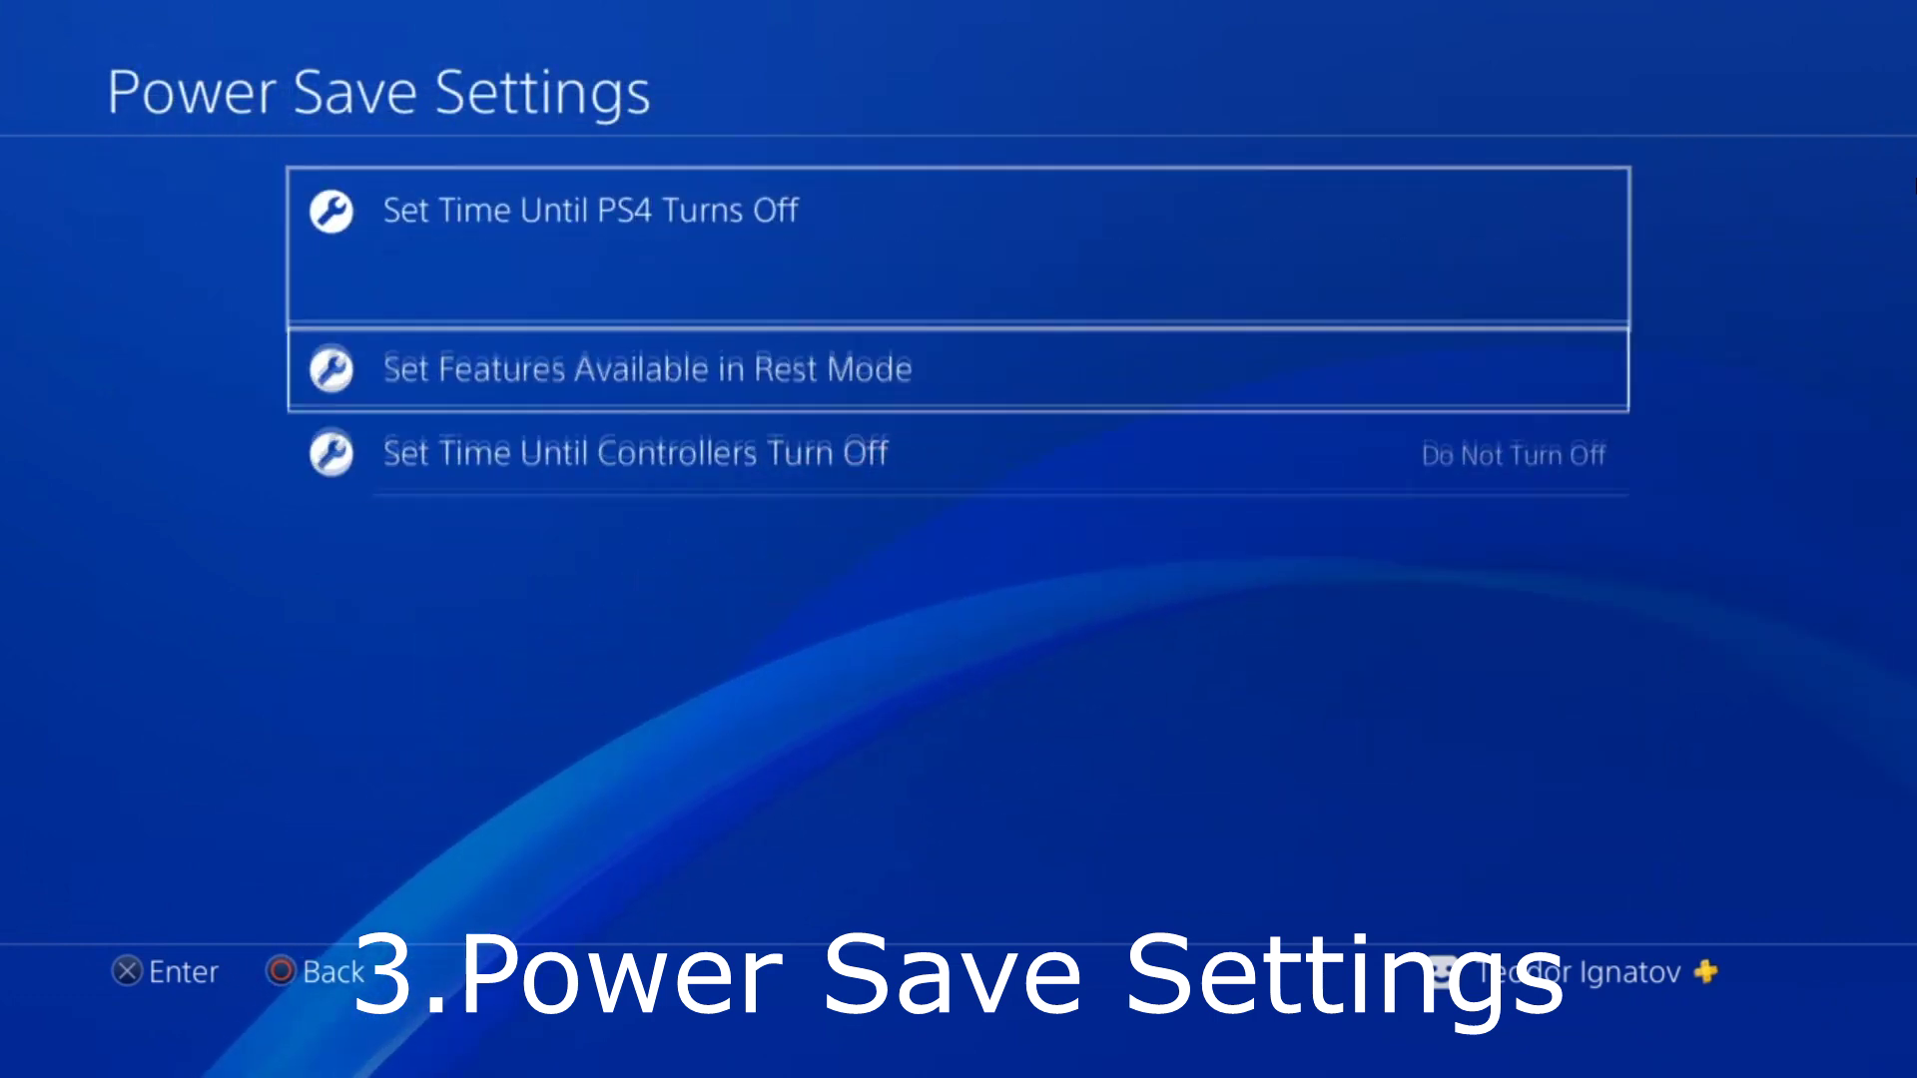
key(Return)
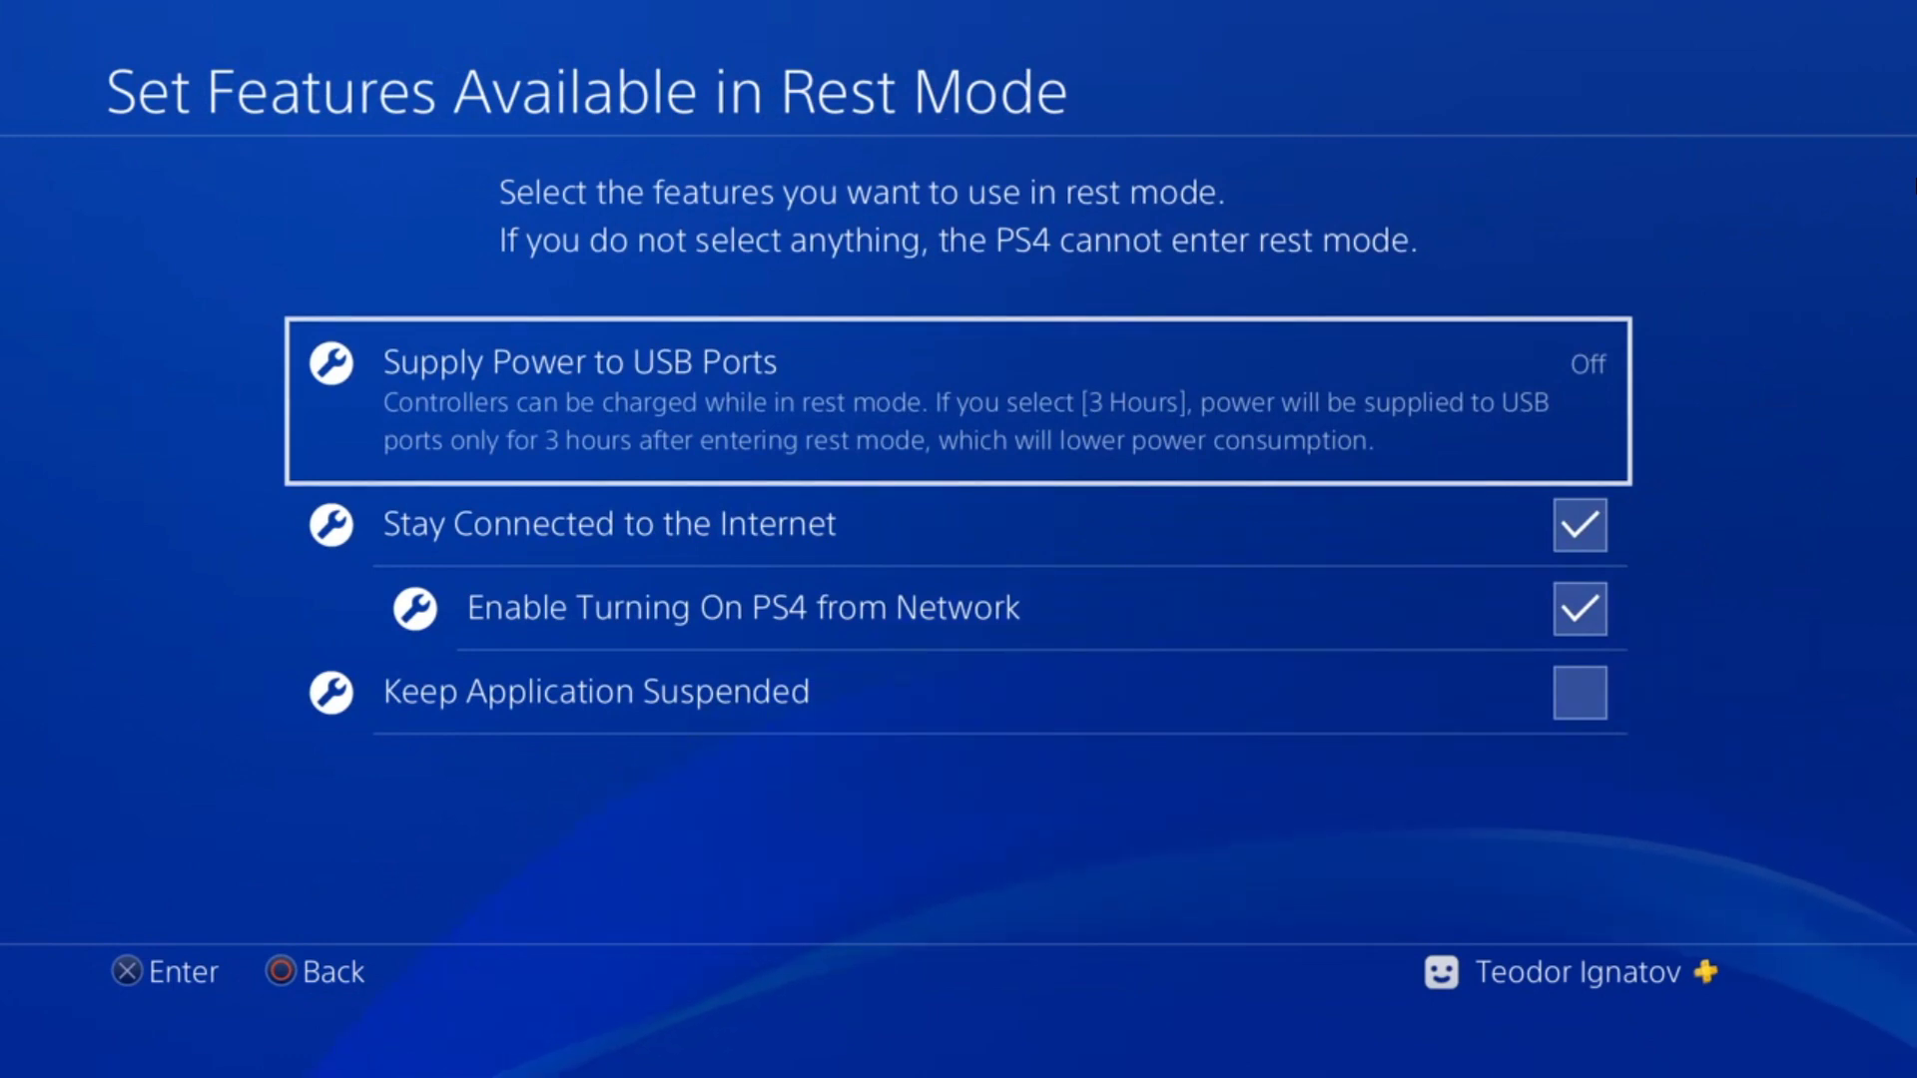
Check that Stay Connected to the Internet and Enable Turning On PS4 from Network are enabled for rest mode
key(Down)
key(Down)
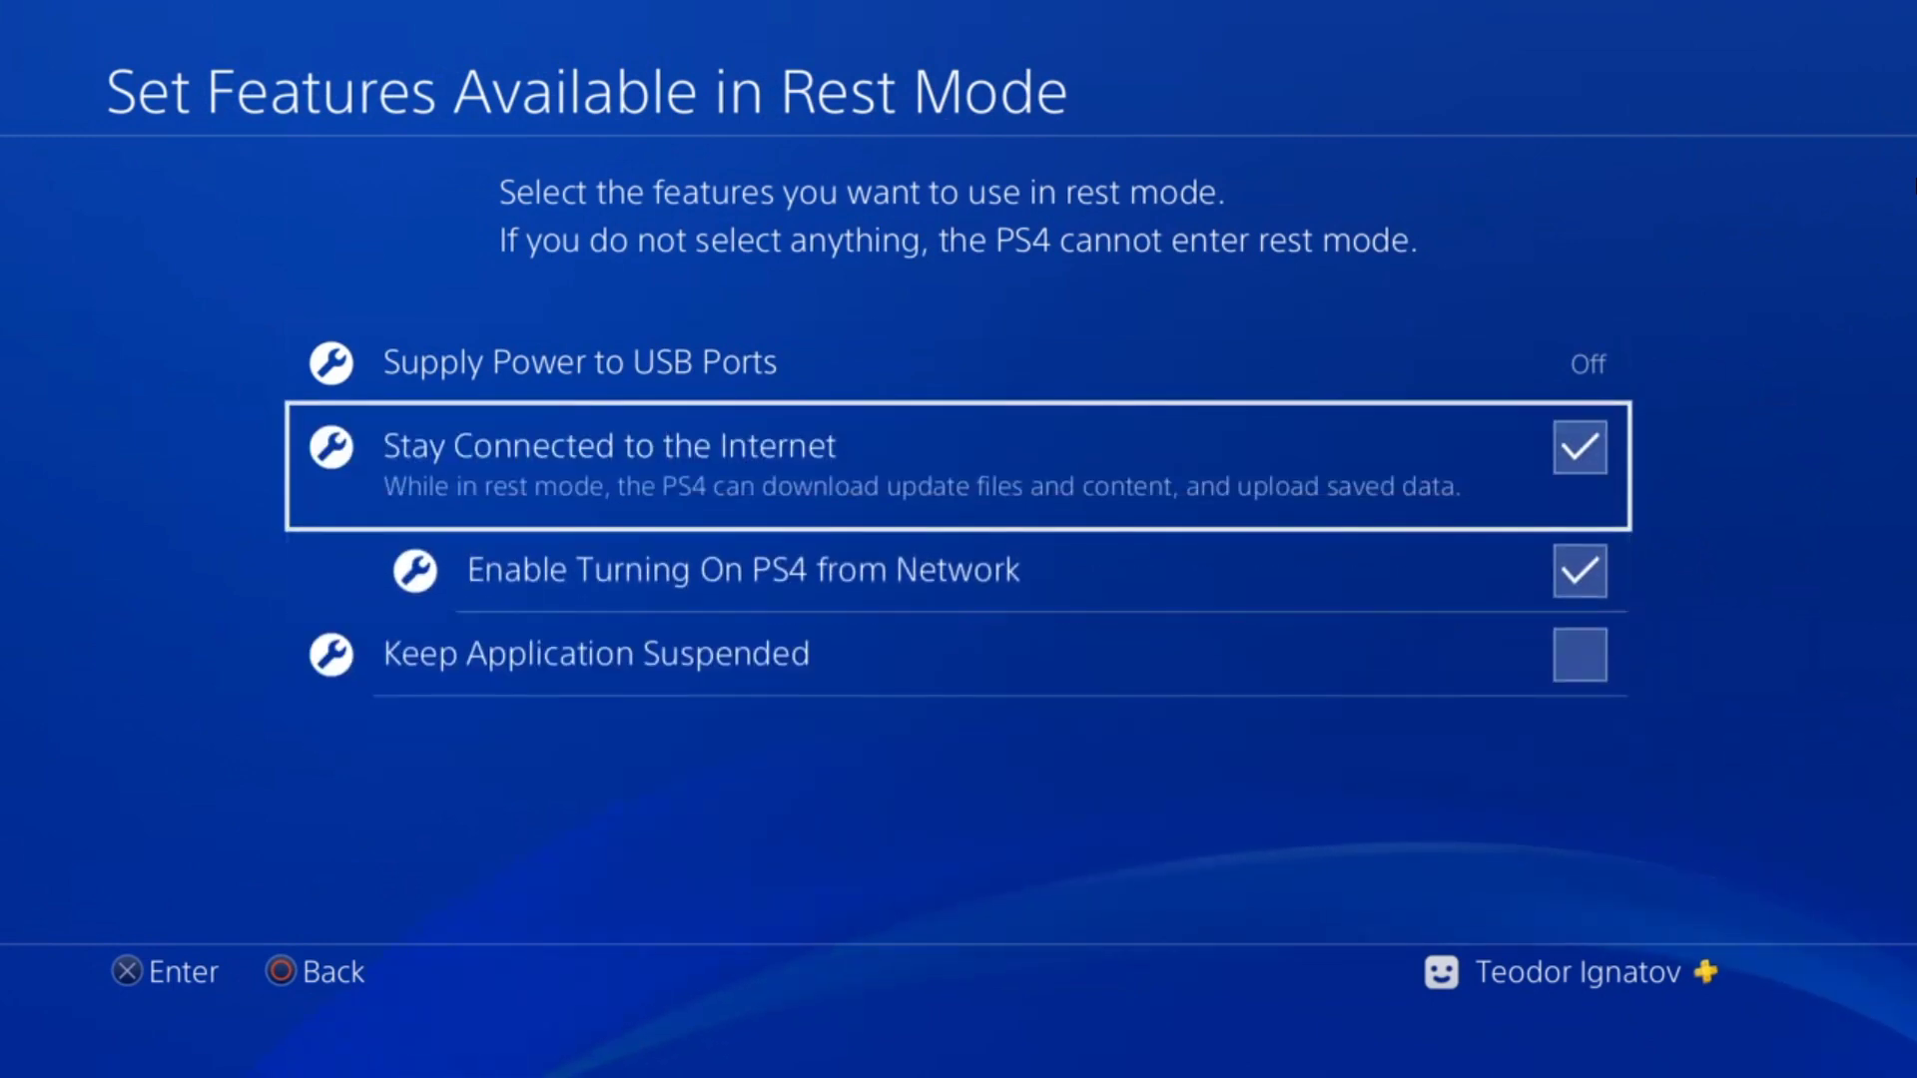
key(Return)
key(Return)
key(Down)
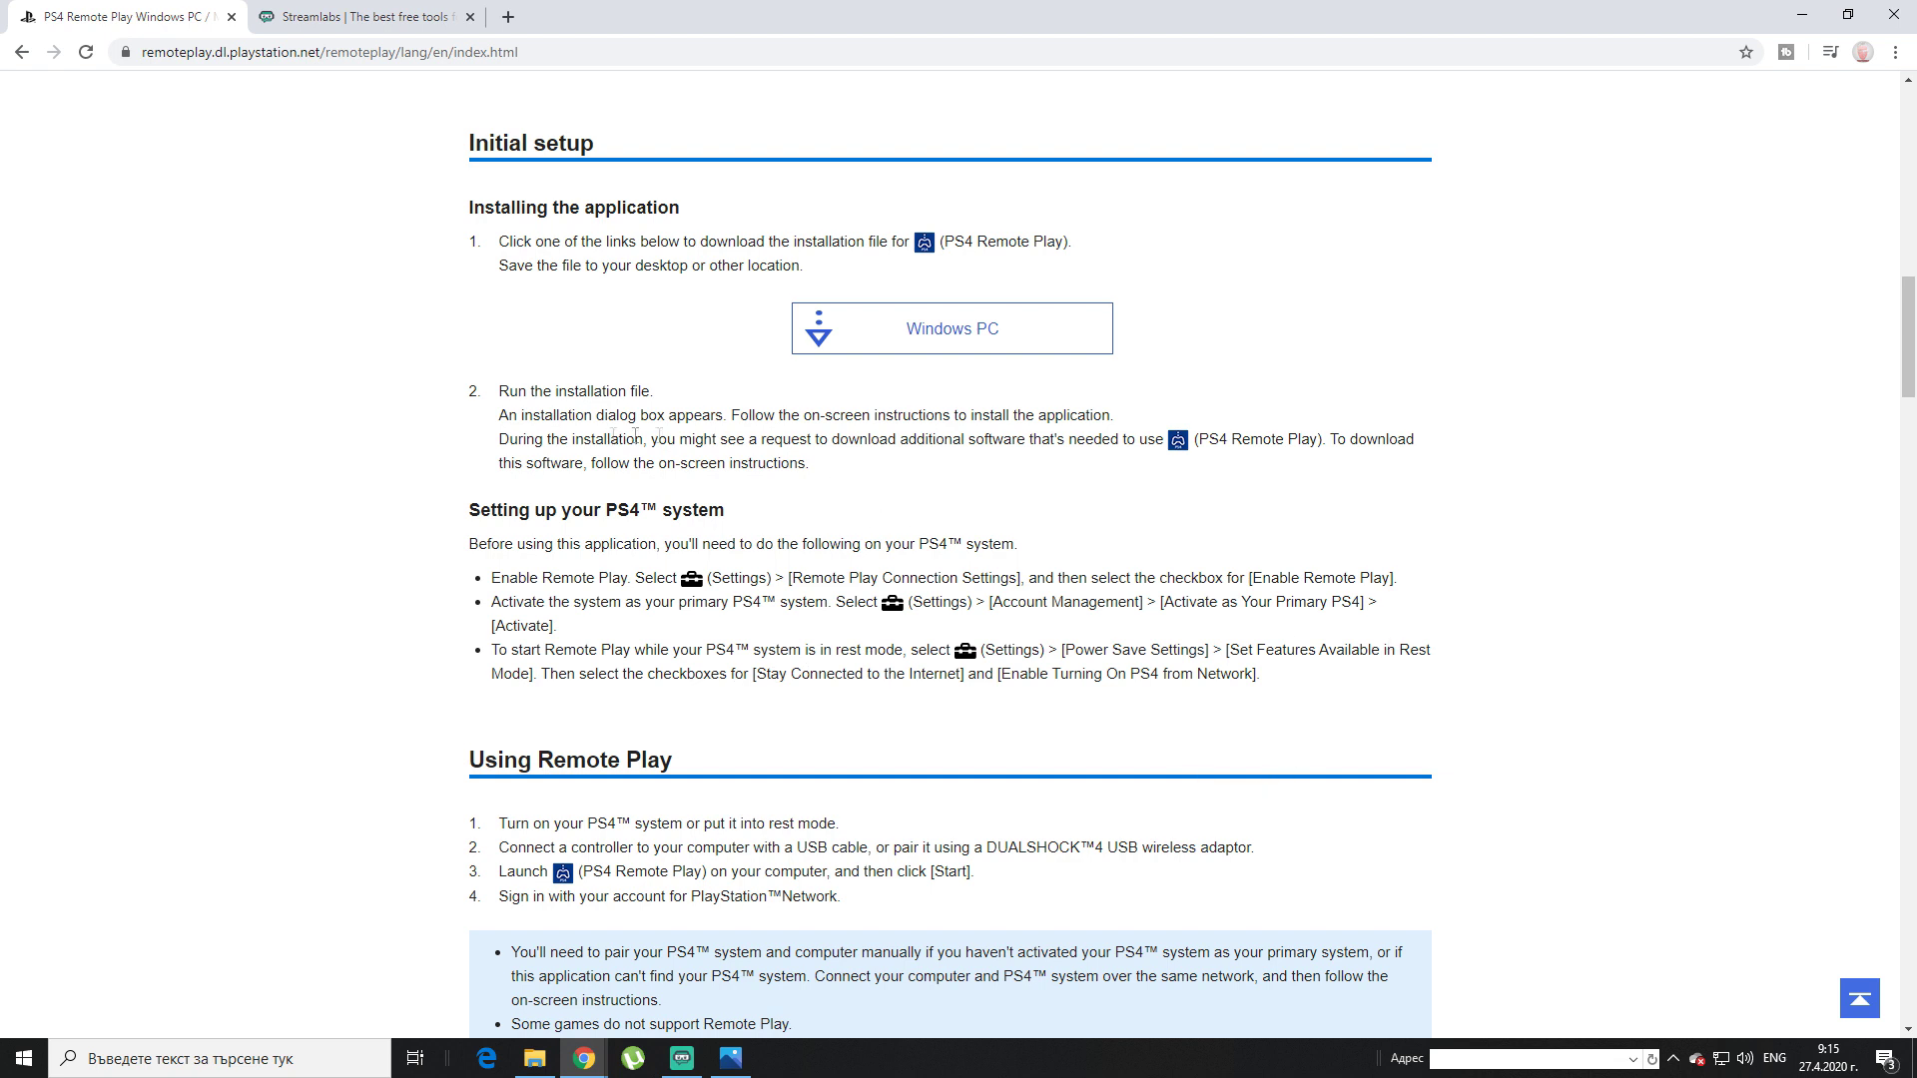
Minimise the browser and launch PS4 Remote Play from the desktop
click(1800, 14)
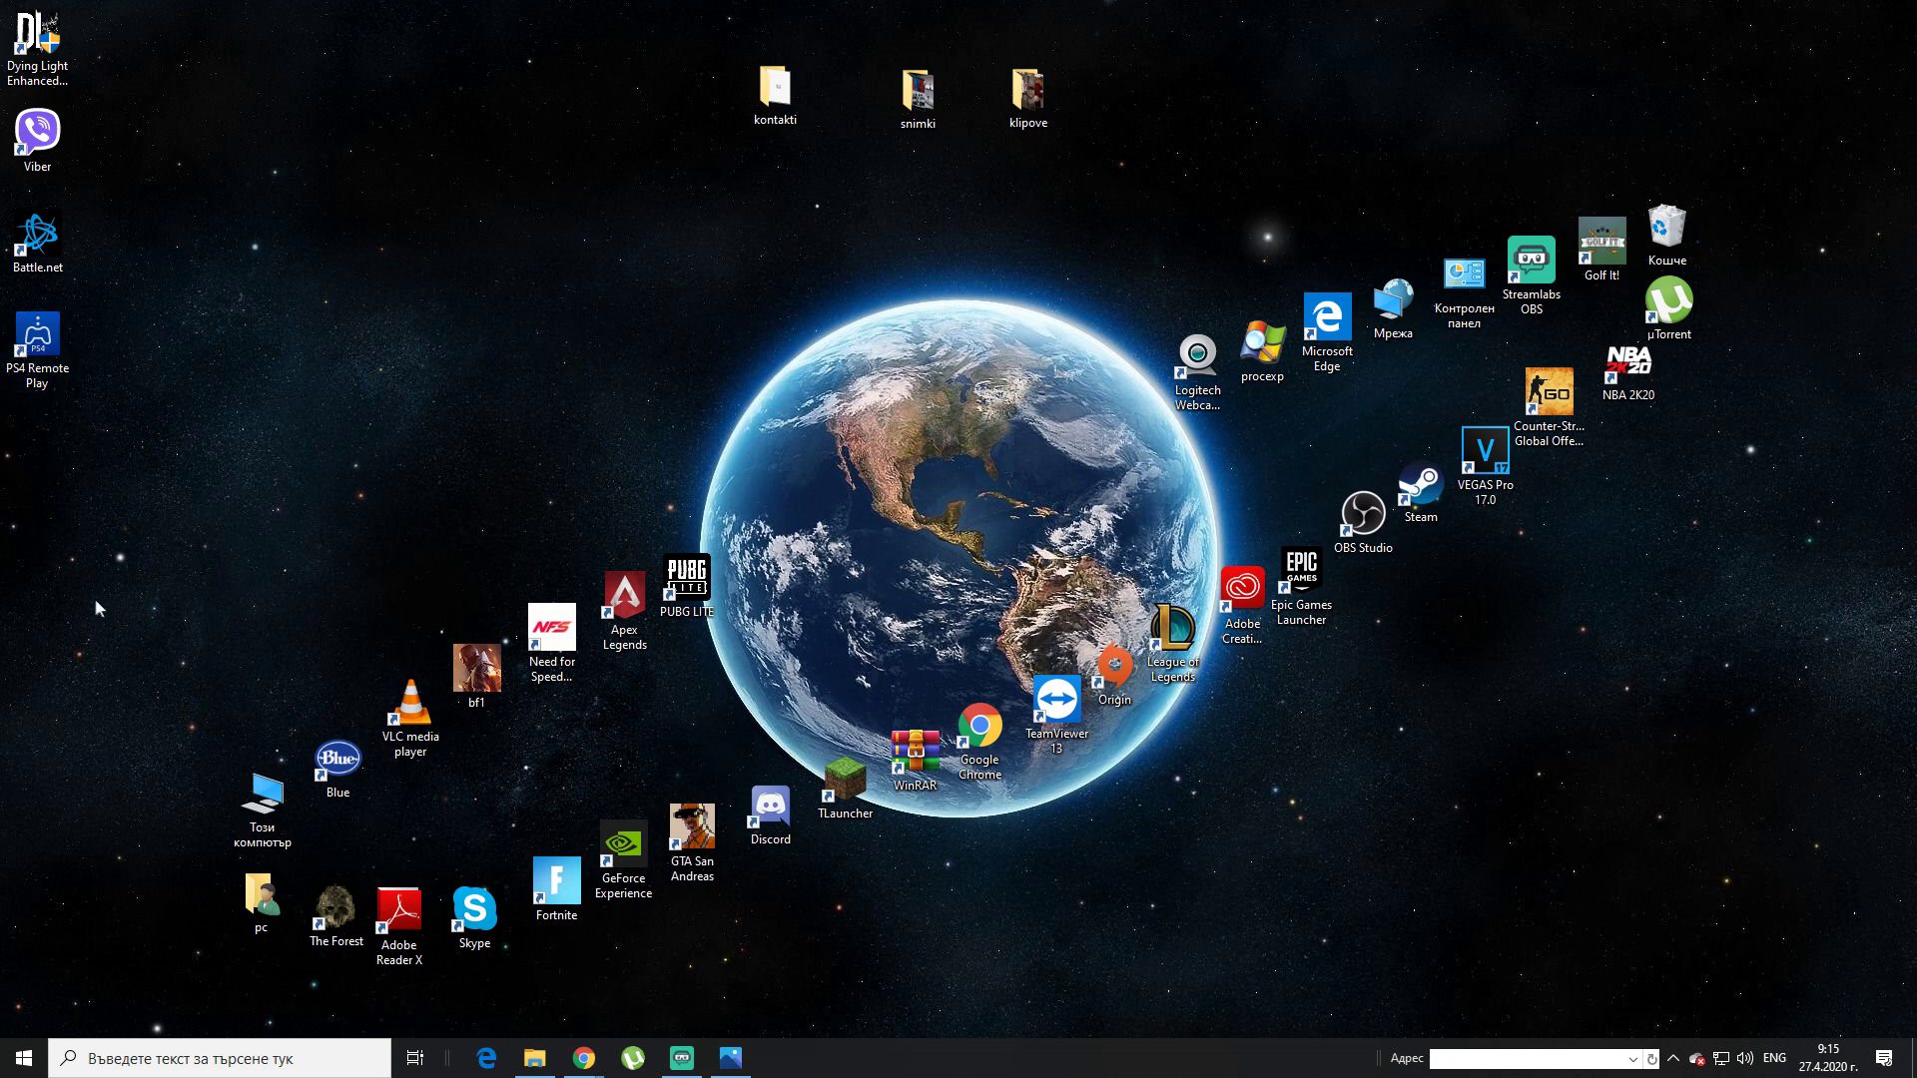
double_click(30, 343)
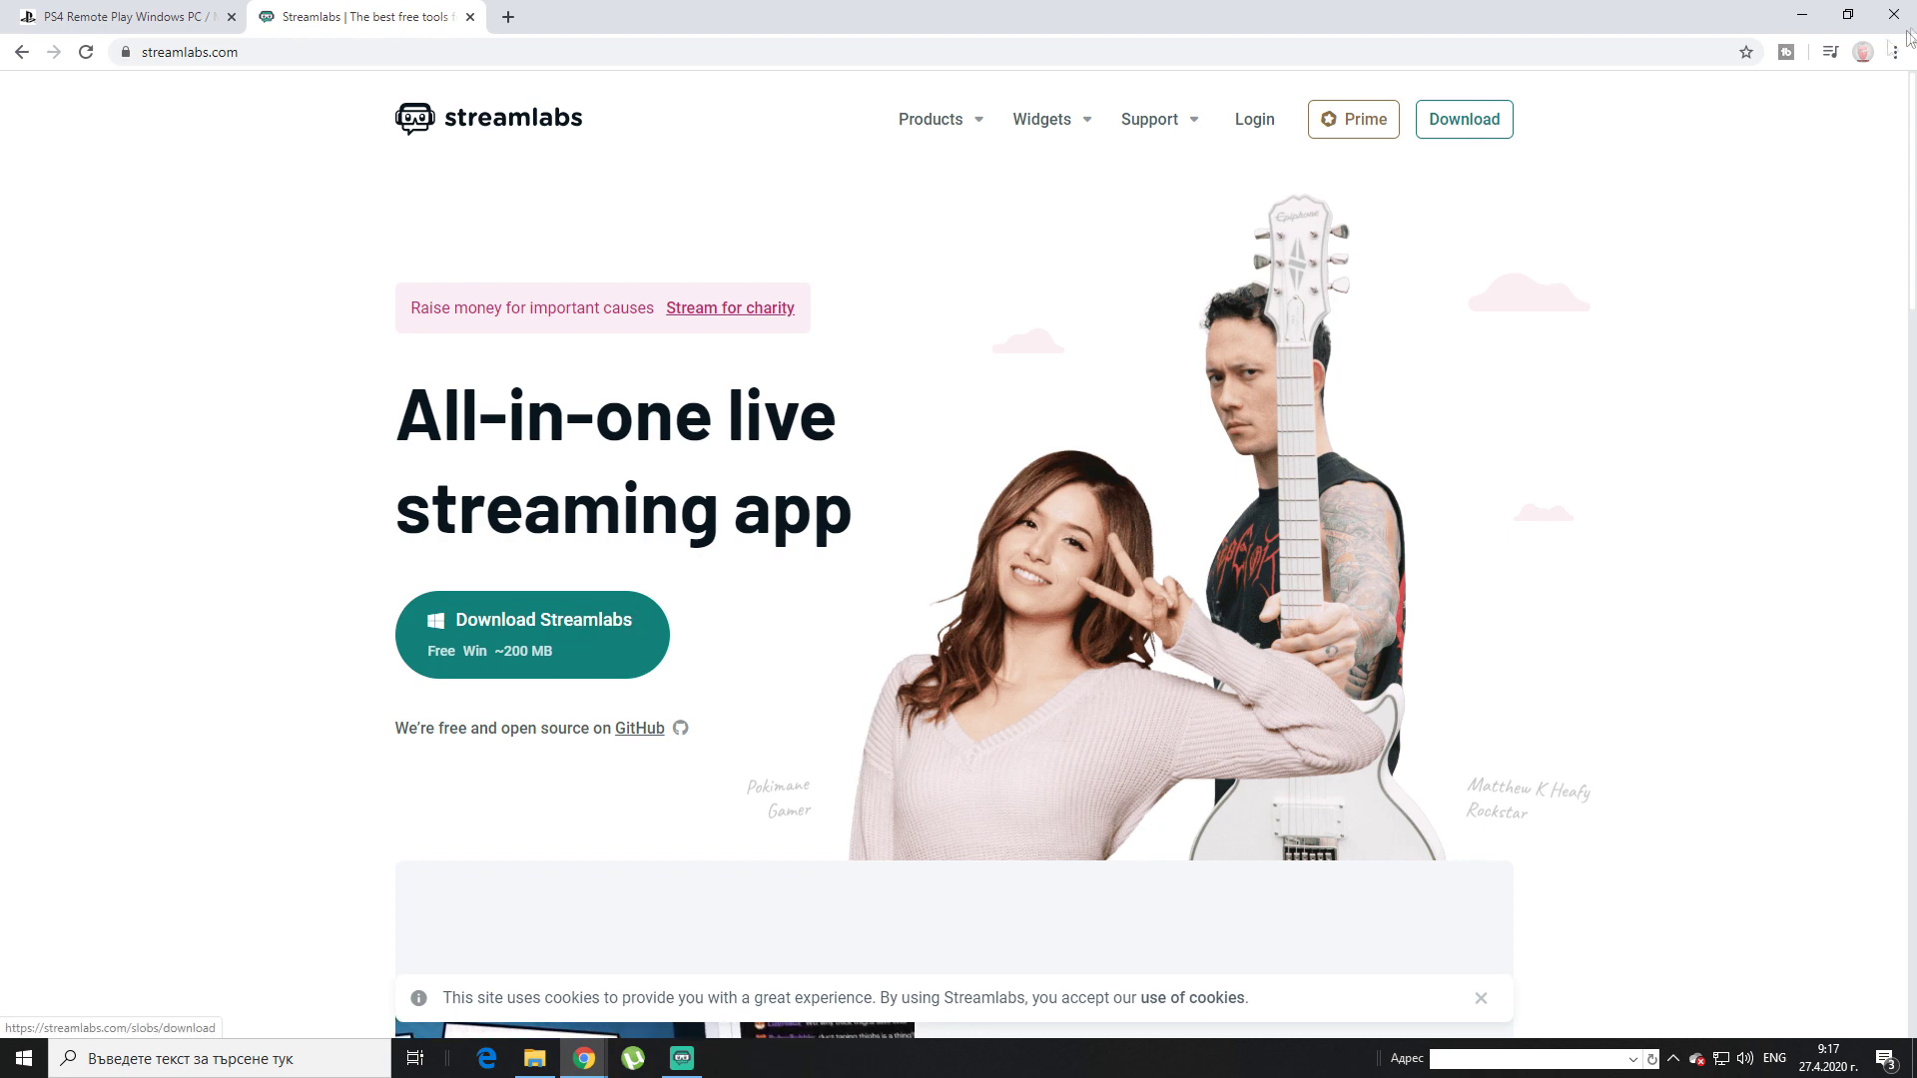
Minimise the browser showing the Streamlabs site and bring up the Streamlabs OBS window
click(1803, 16)
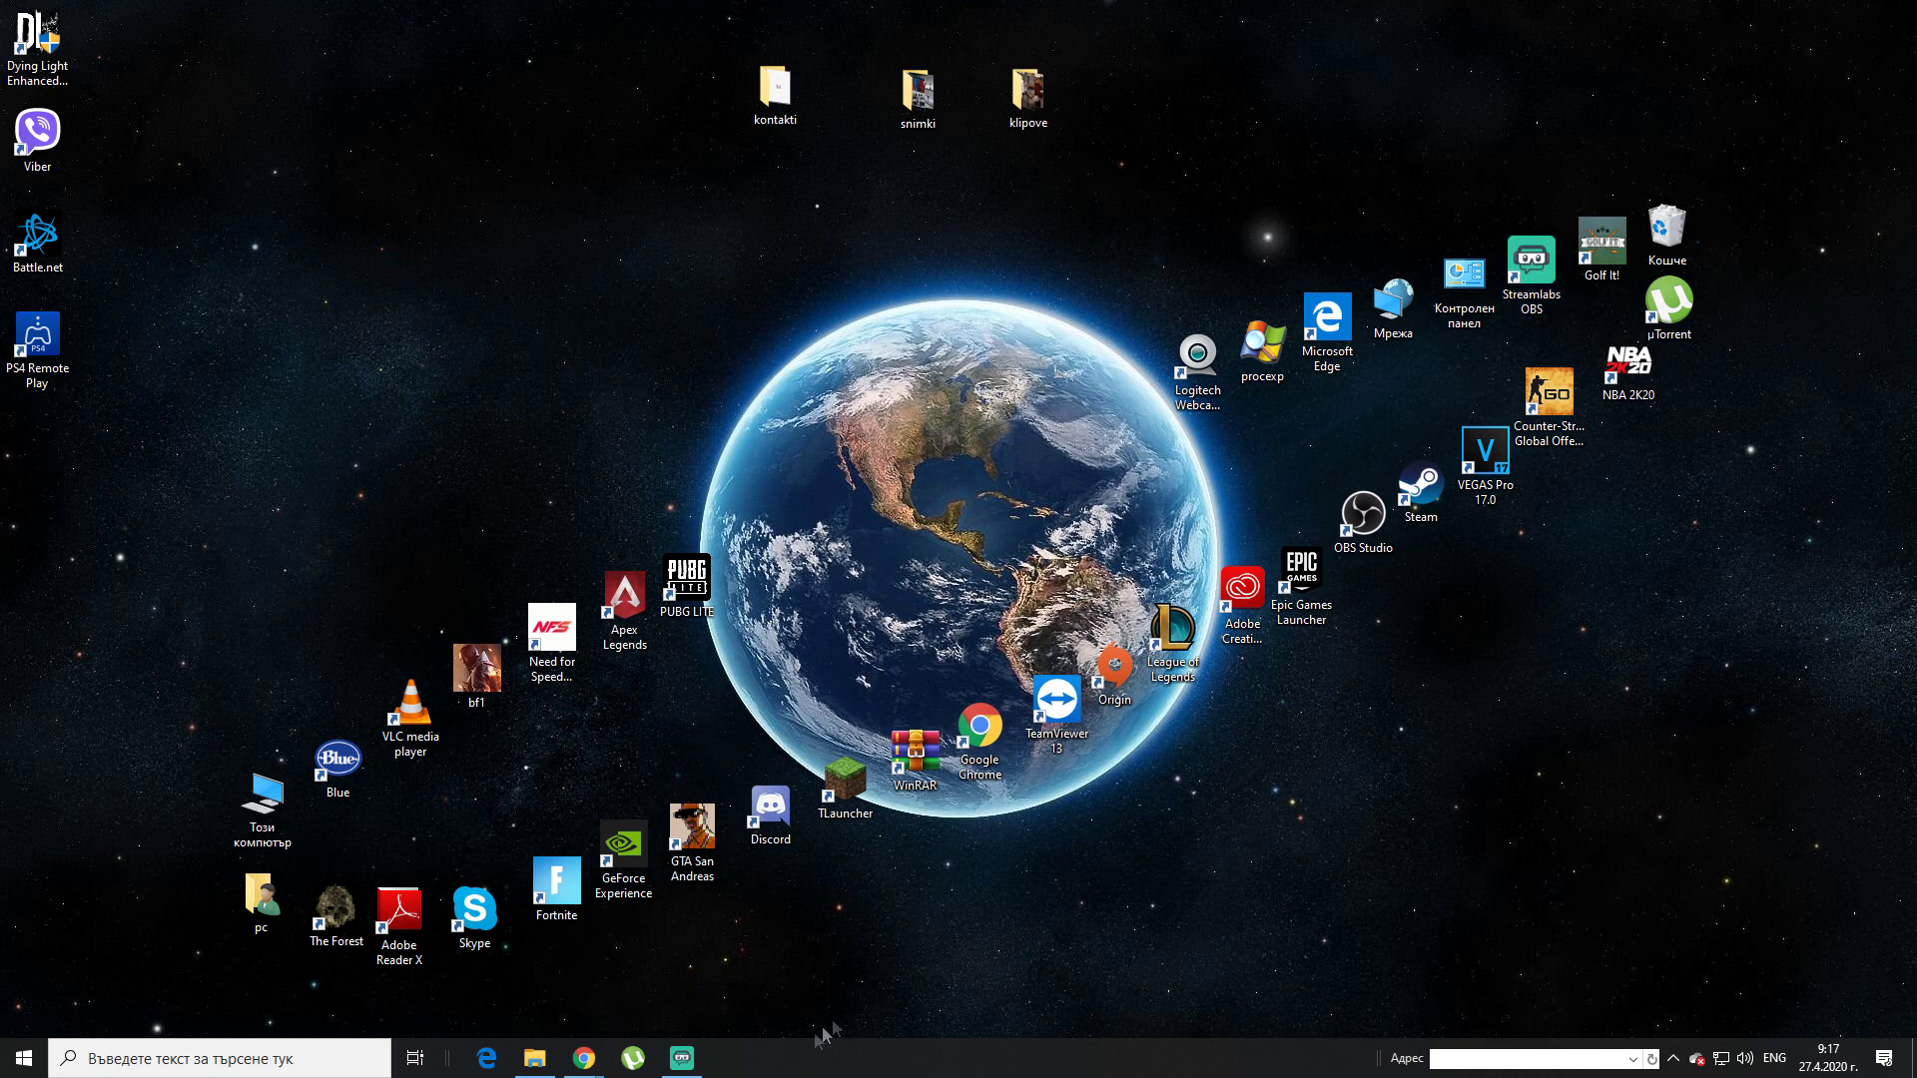
click(699, 1062)
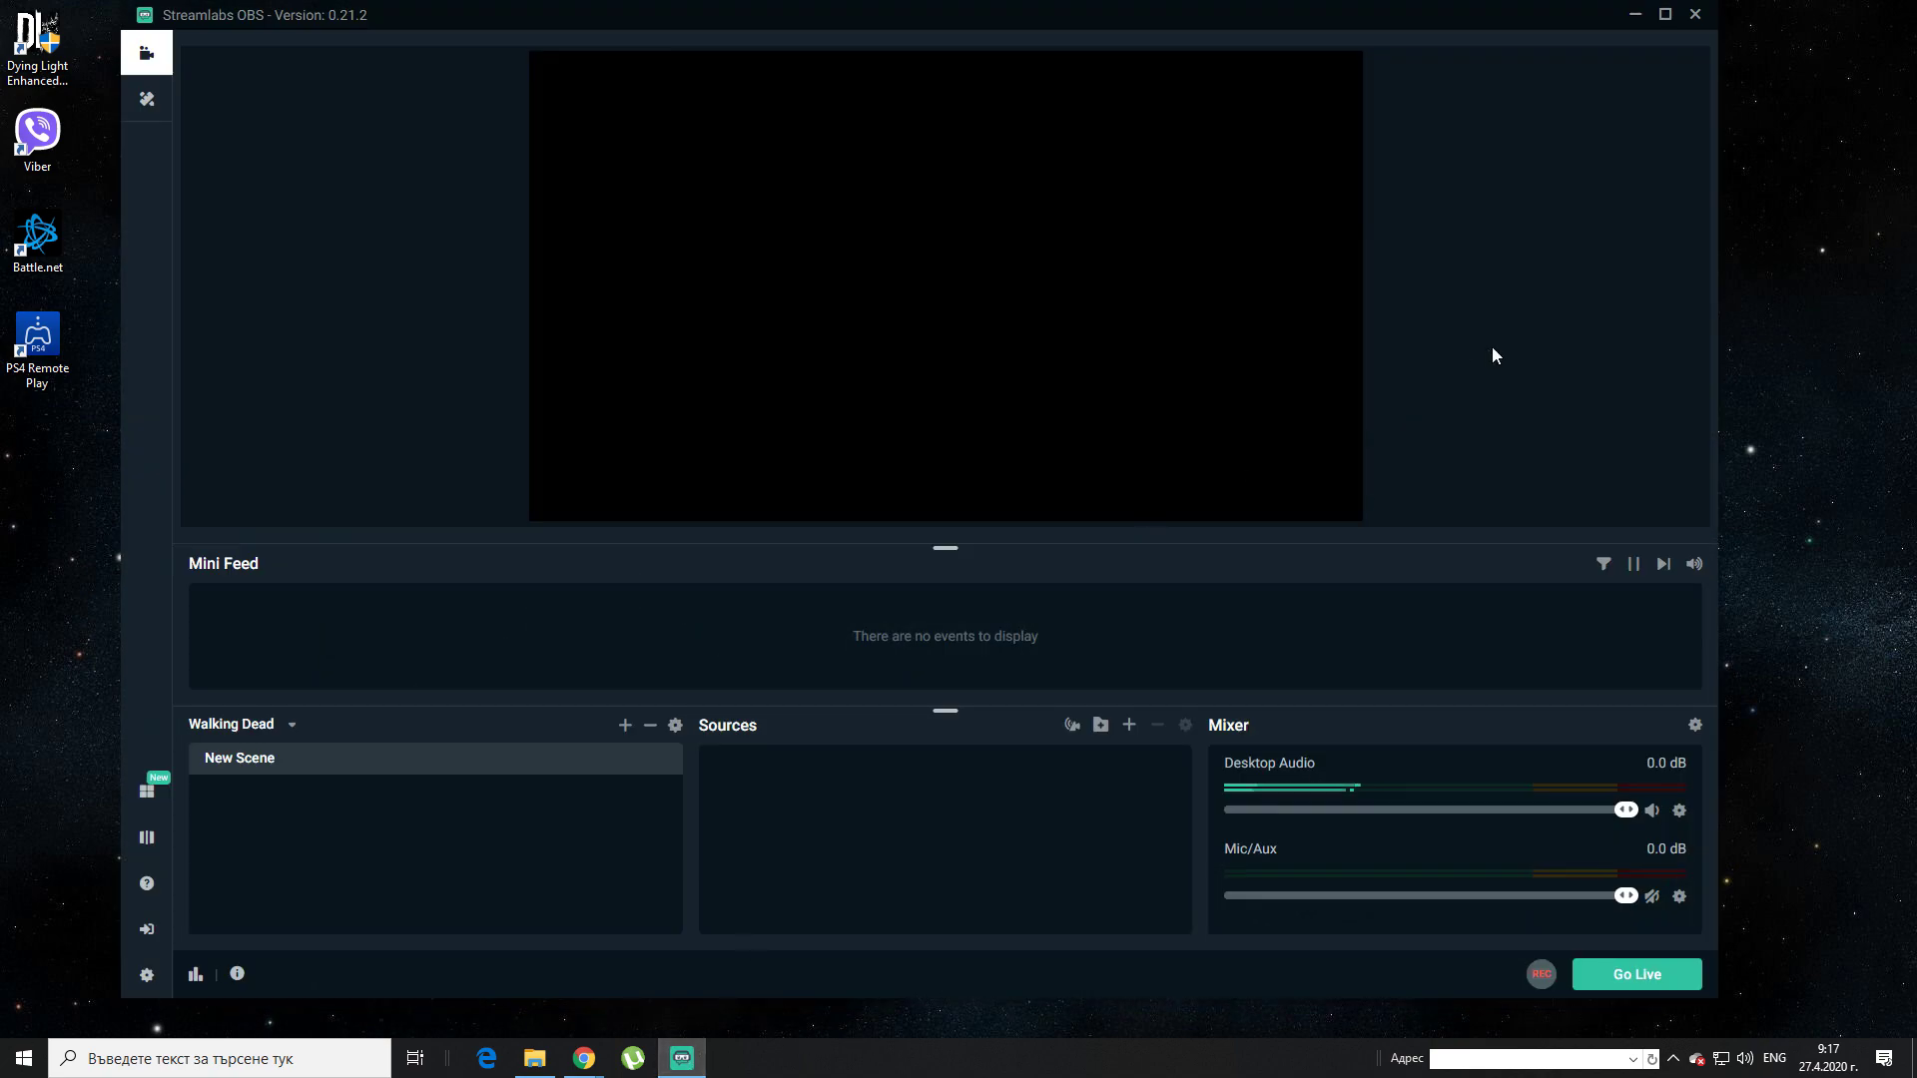
drag(1210, 10, 1244, 10)
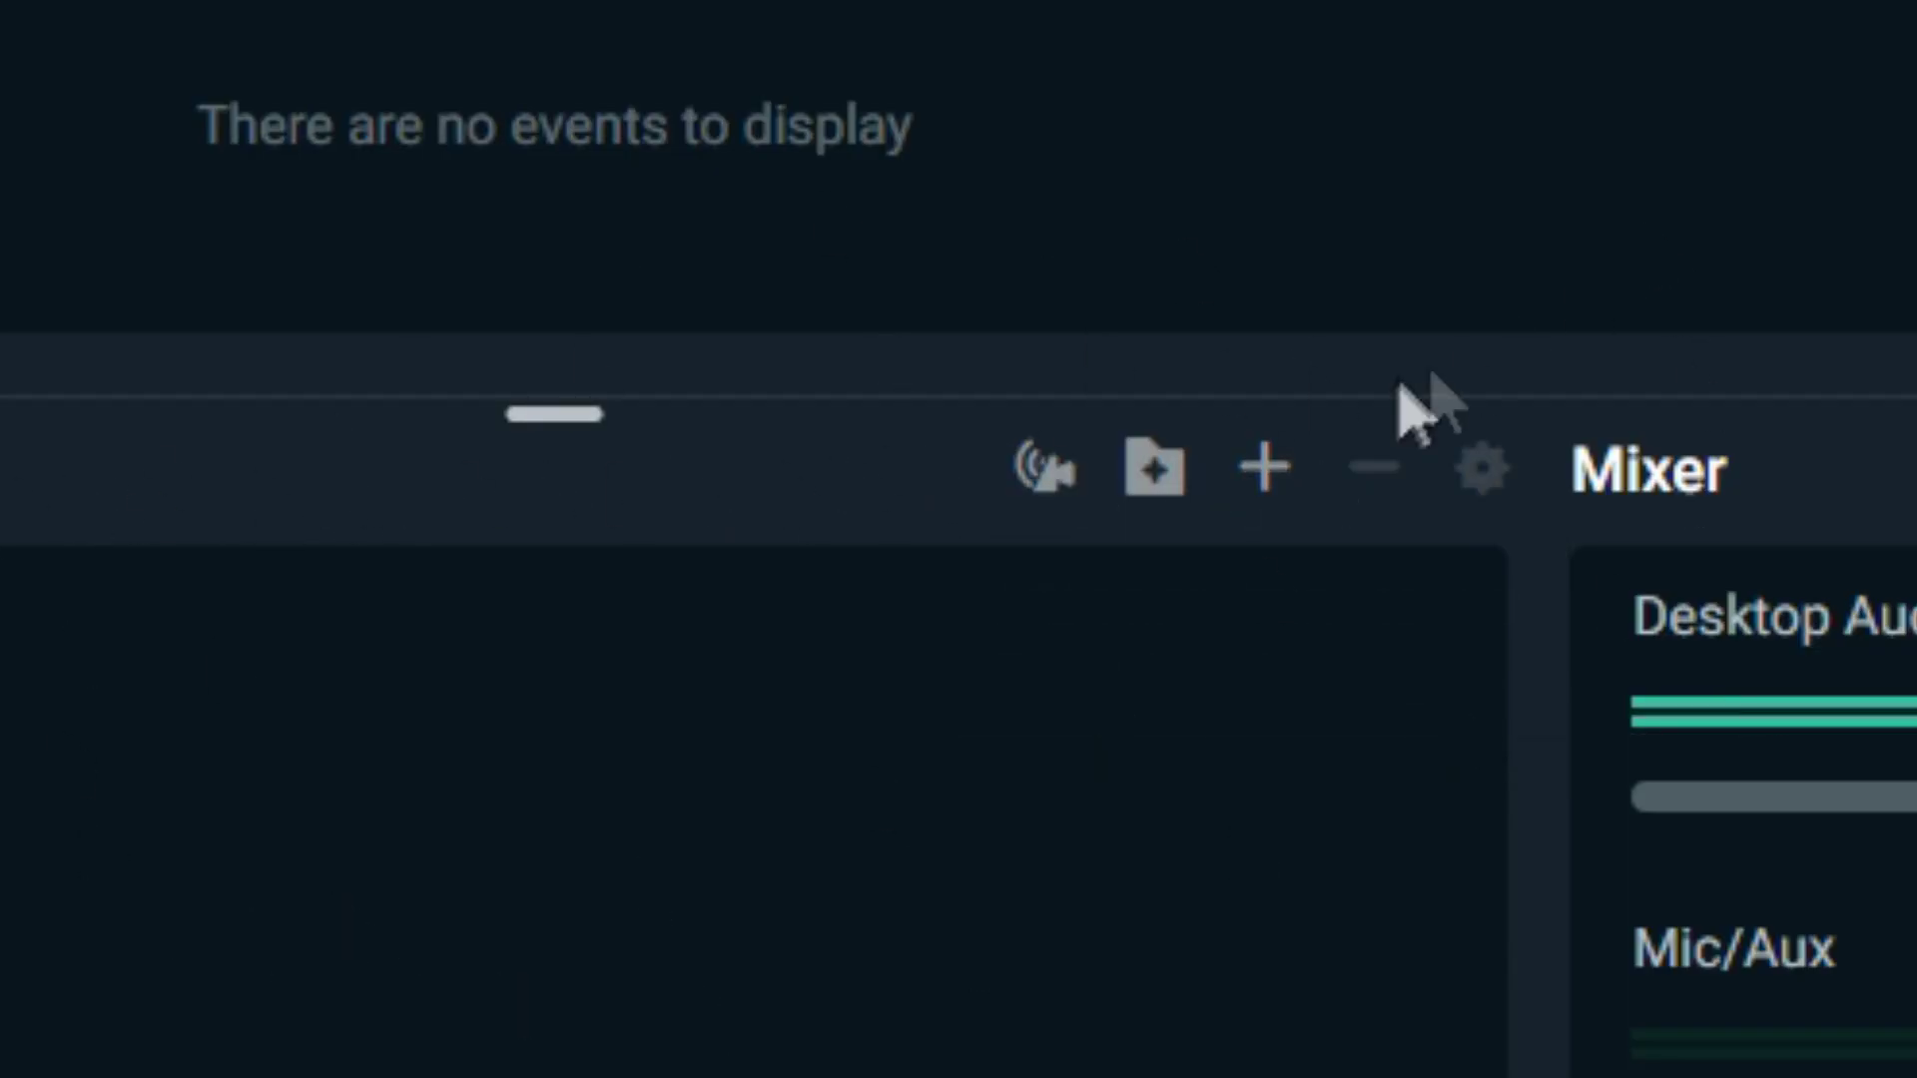
Add a Display Capture source for Display 1 with cursor capture to New Scene, keeping the suggested source name
click(1263, 469)
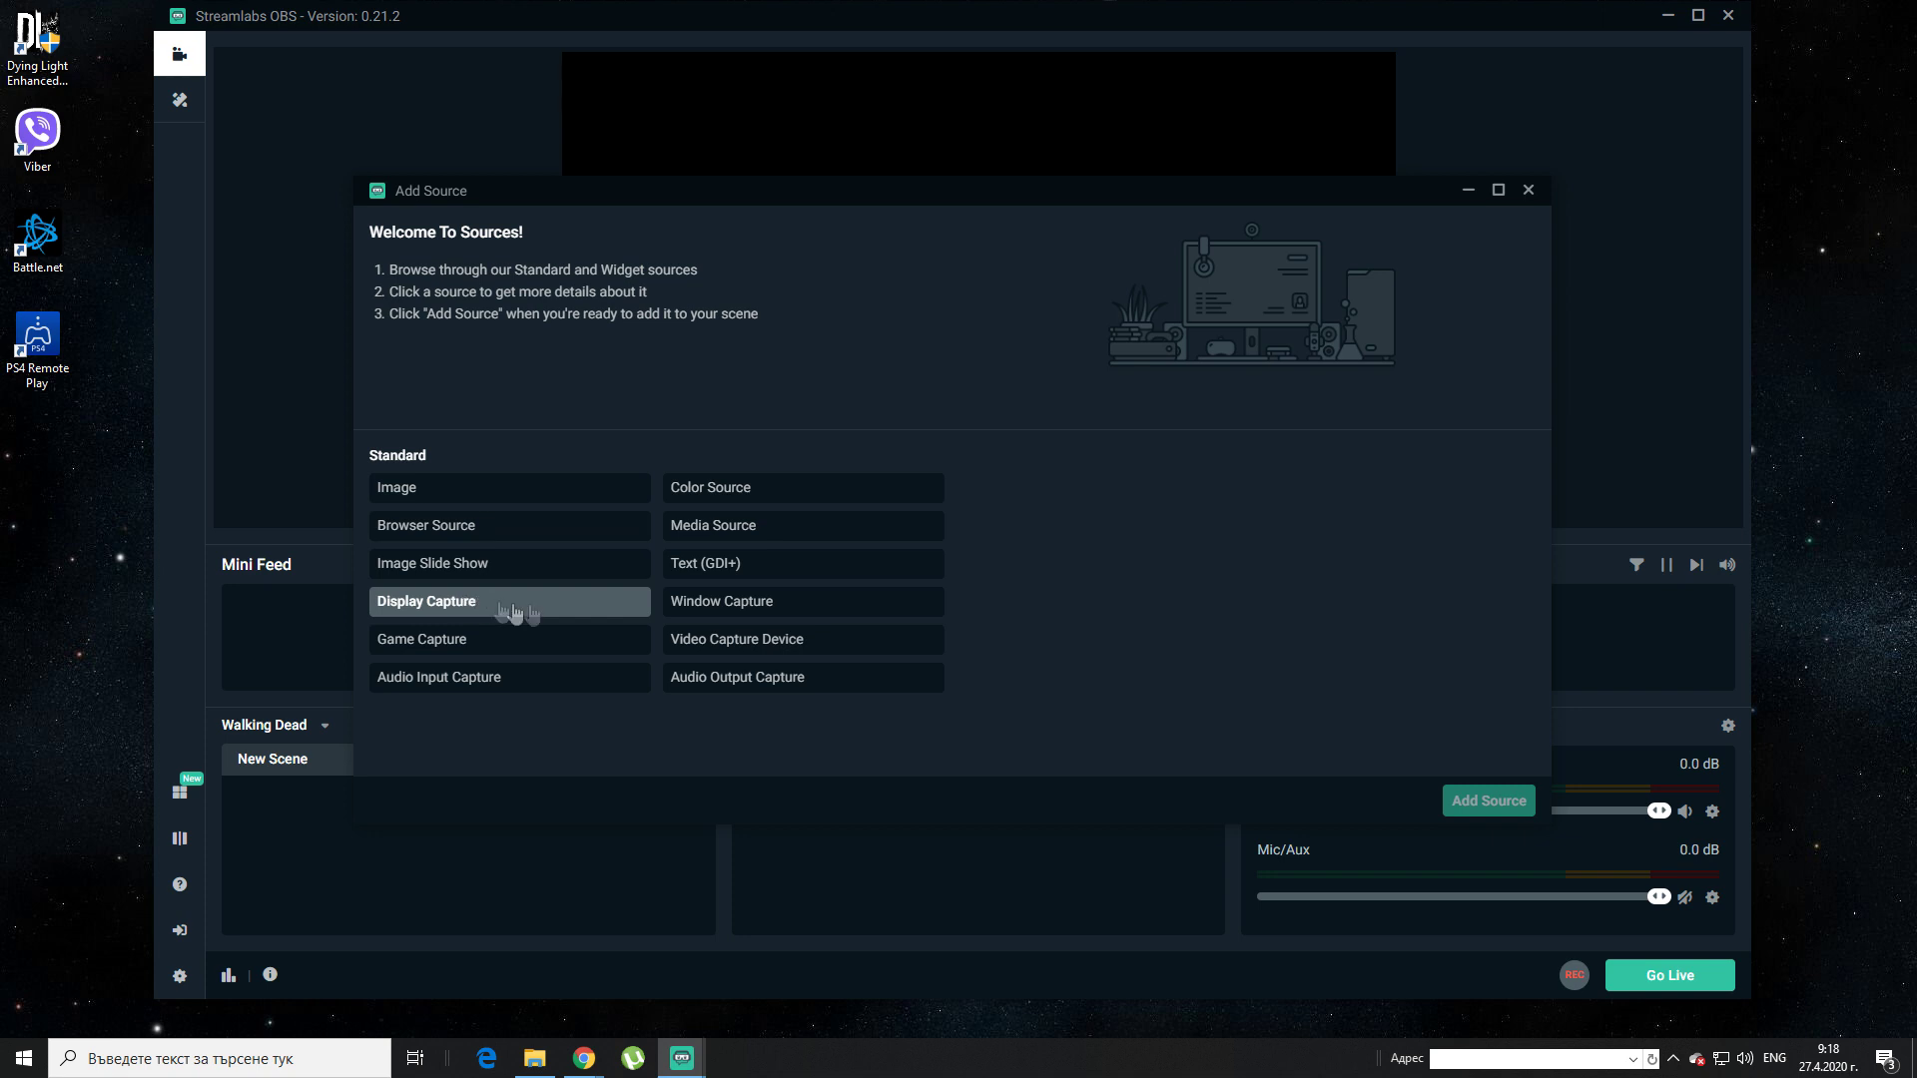
click(481, 610)
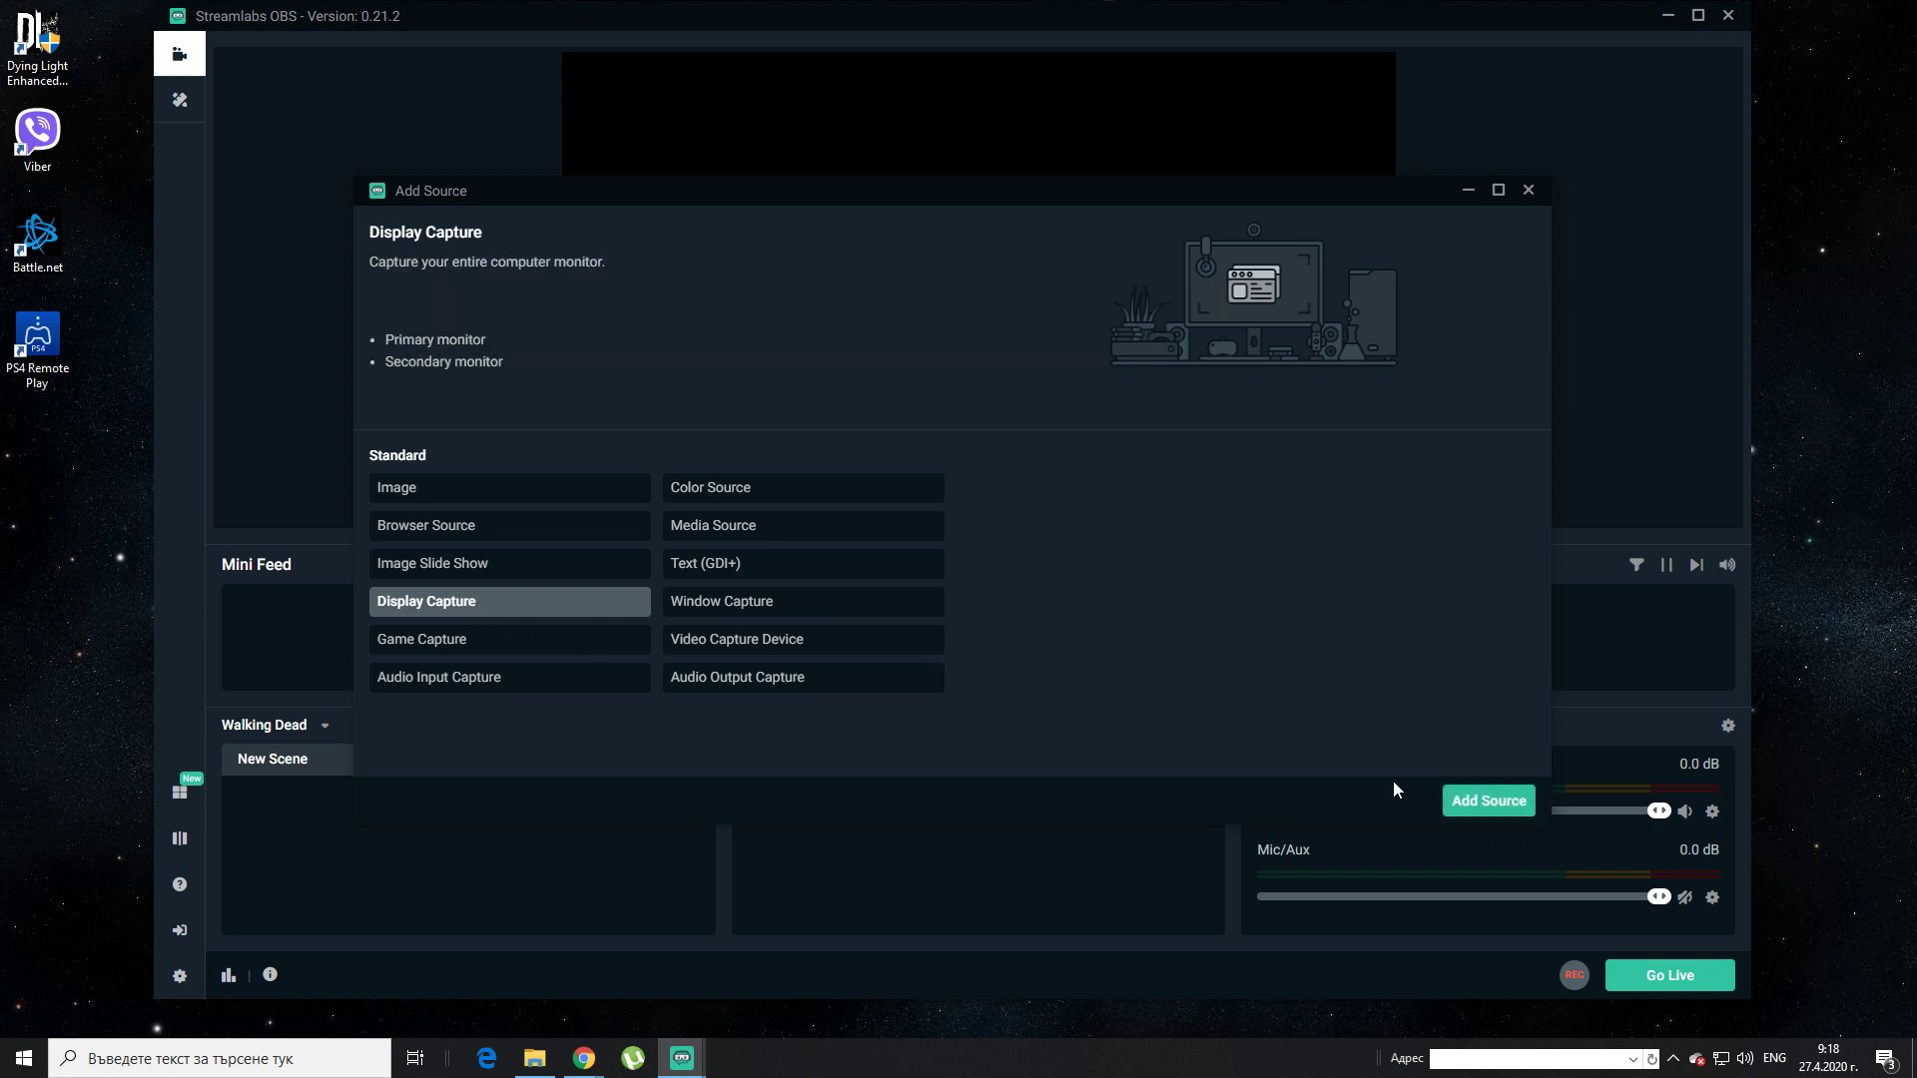
click(1470, 804)
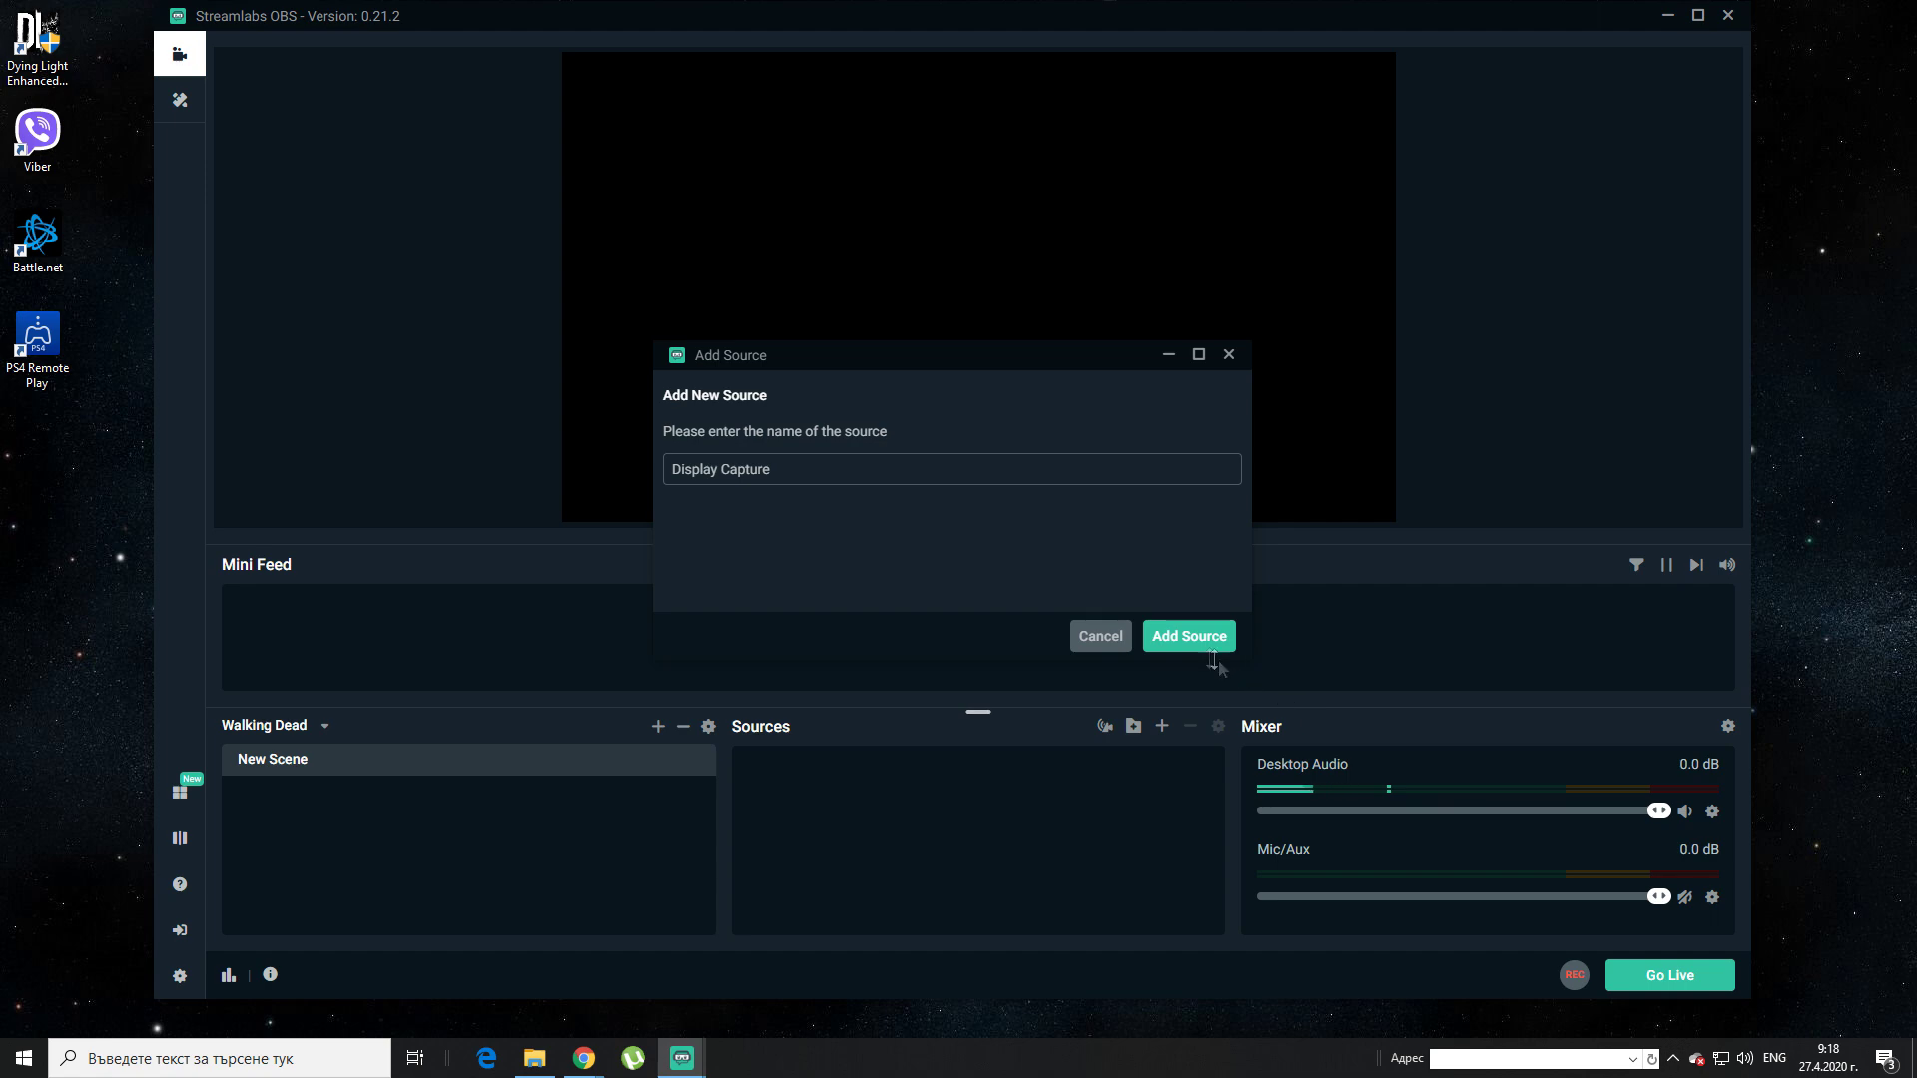
click(1194, 637)
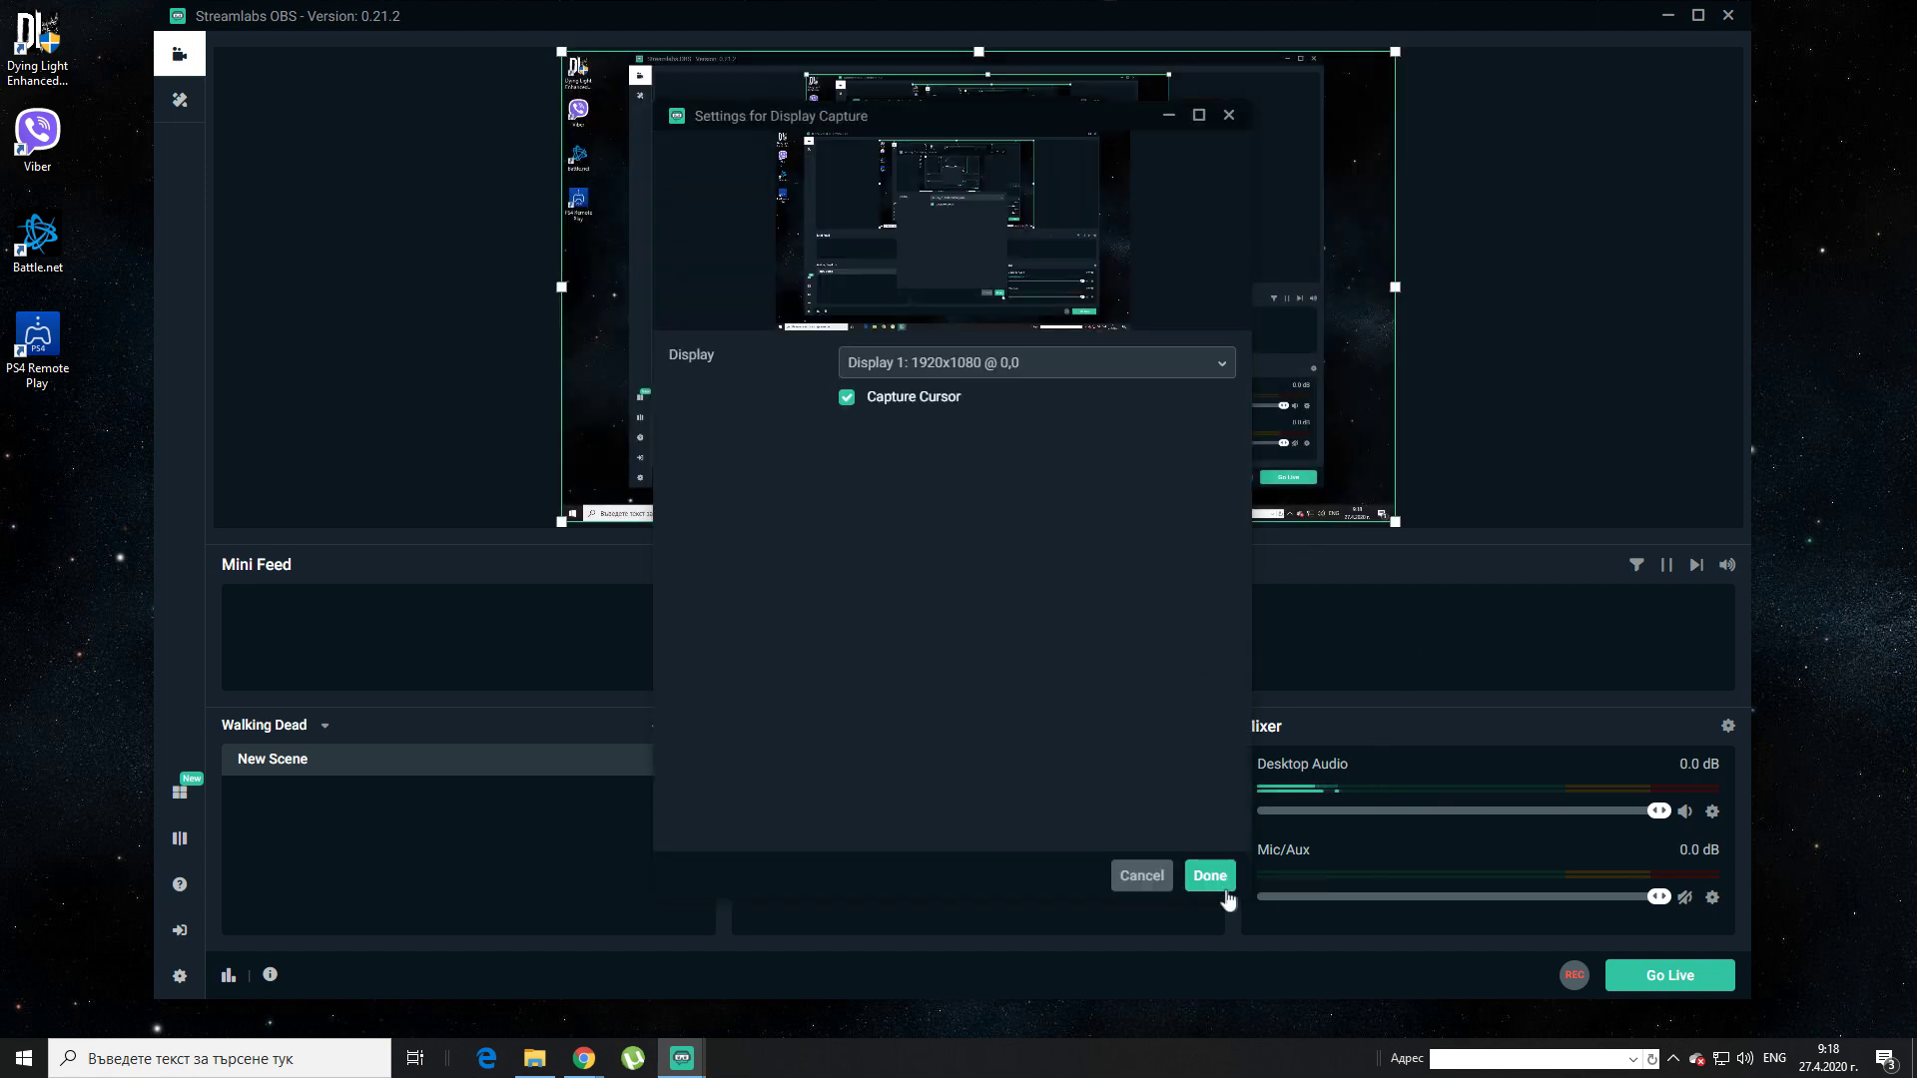
click(1225, 891)
Add an Audio Input Capture source with the suggested name, using Microphone (2- Yeti Nano) as its device, and check its mixer level
drag(1457, 20, 1422, 54)
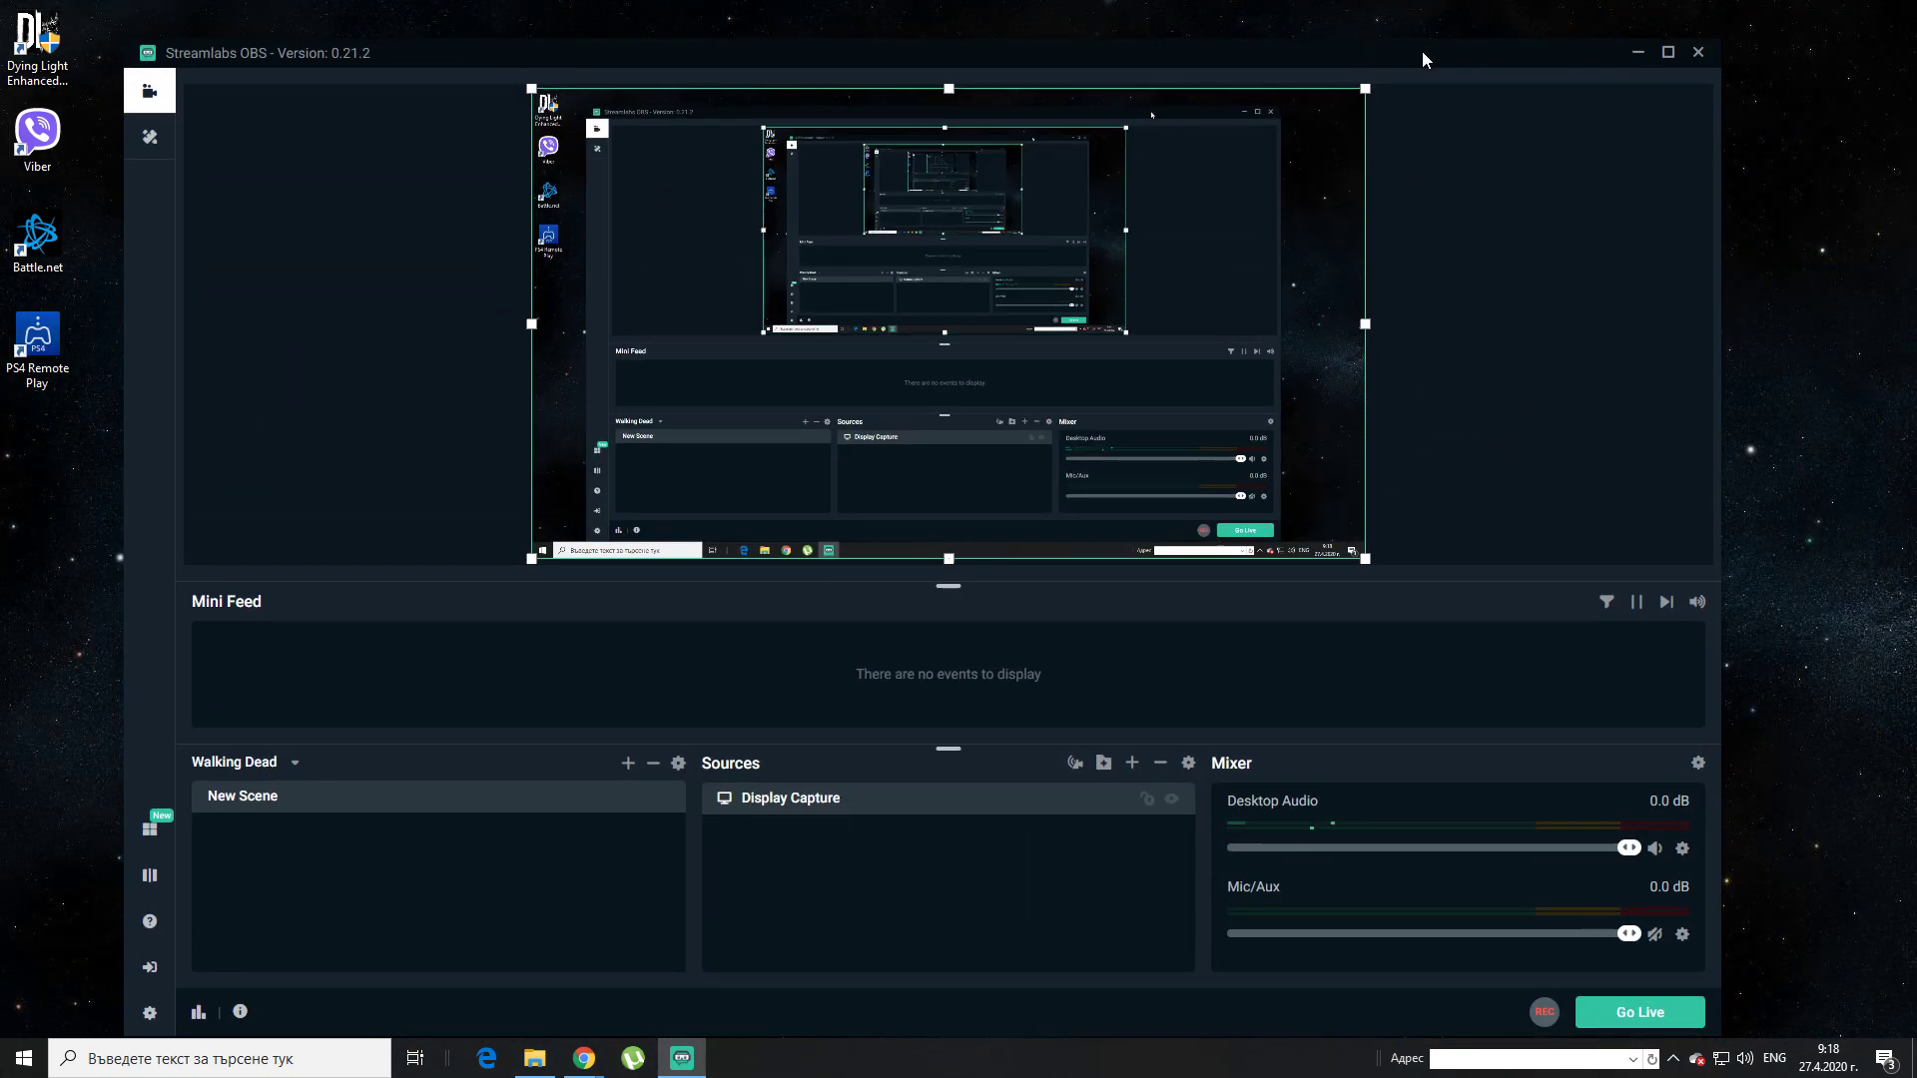
click(1132, 765)
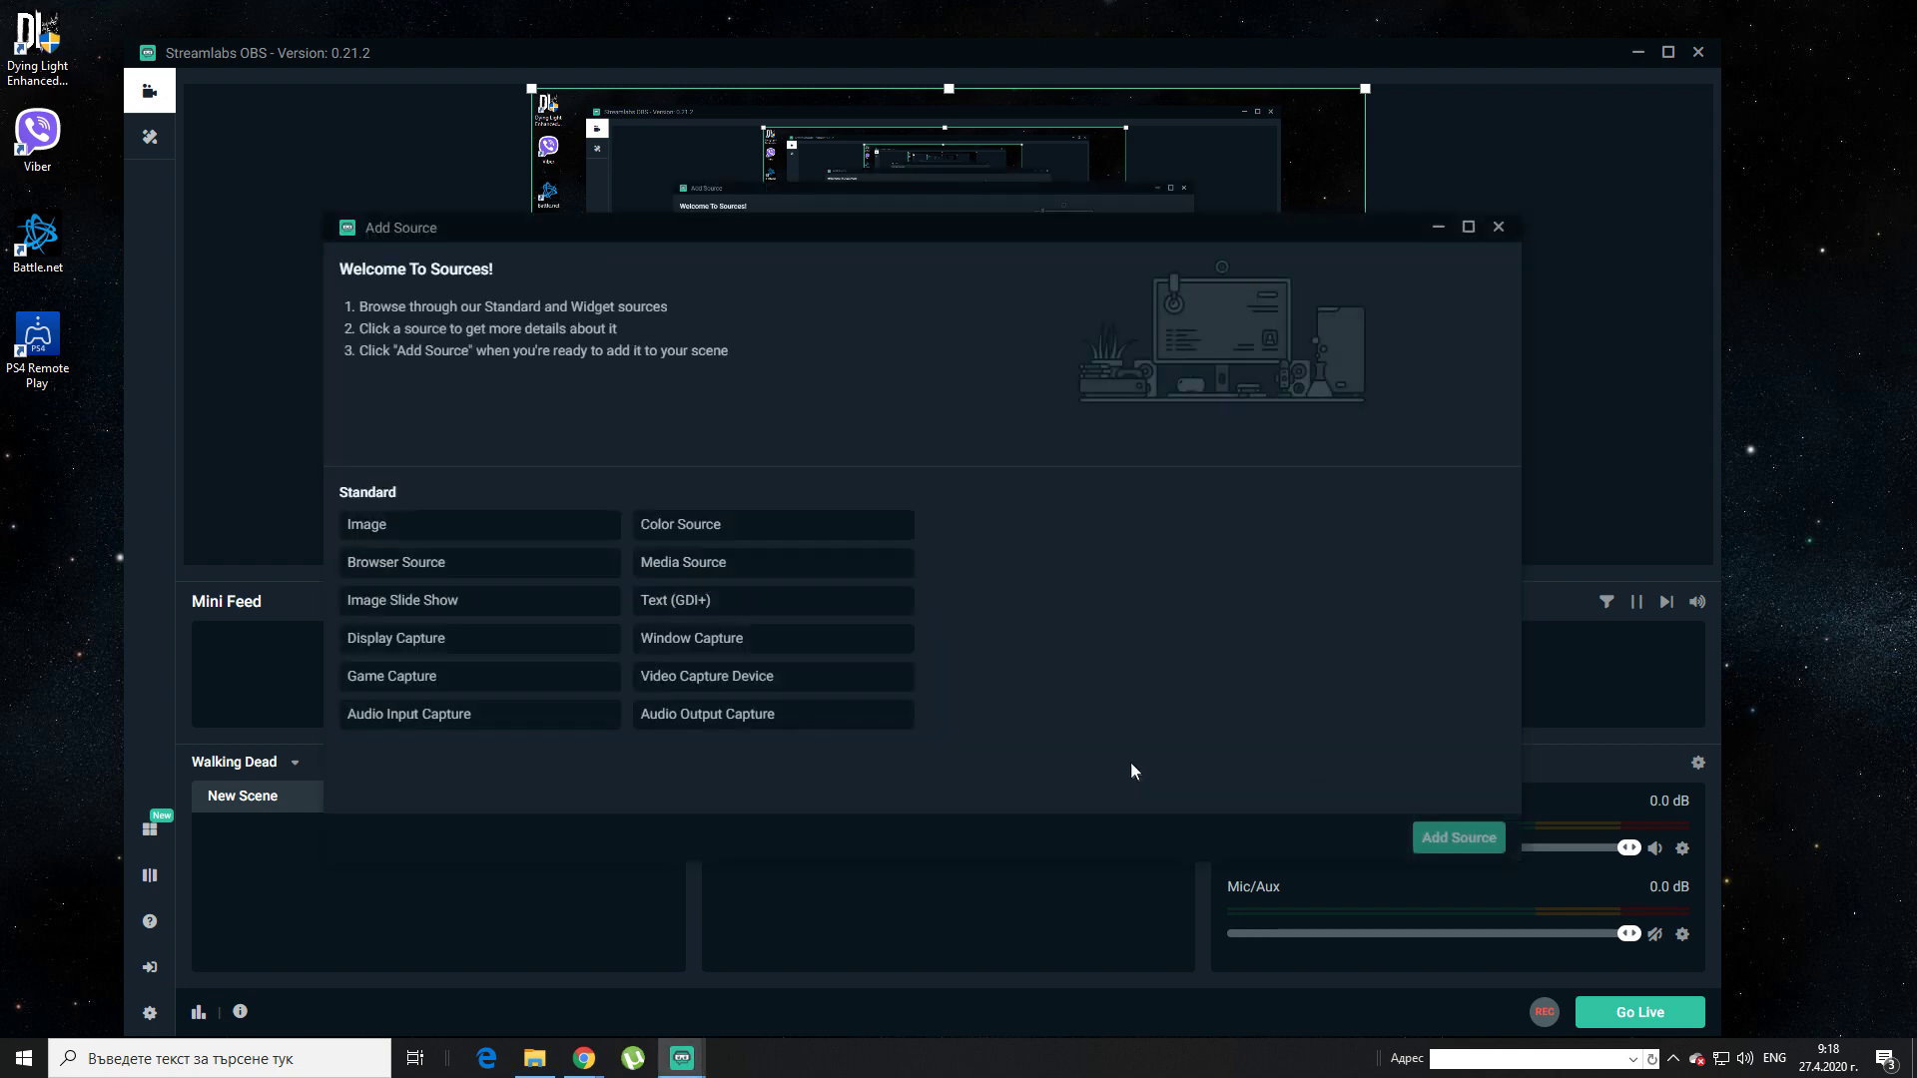
click(446, 717)
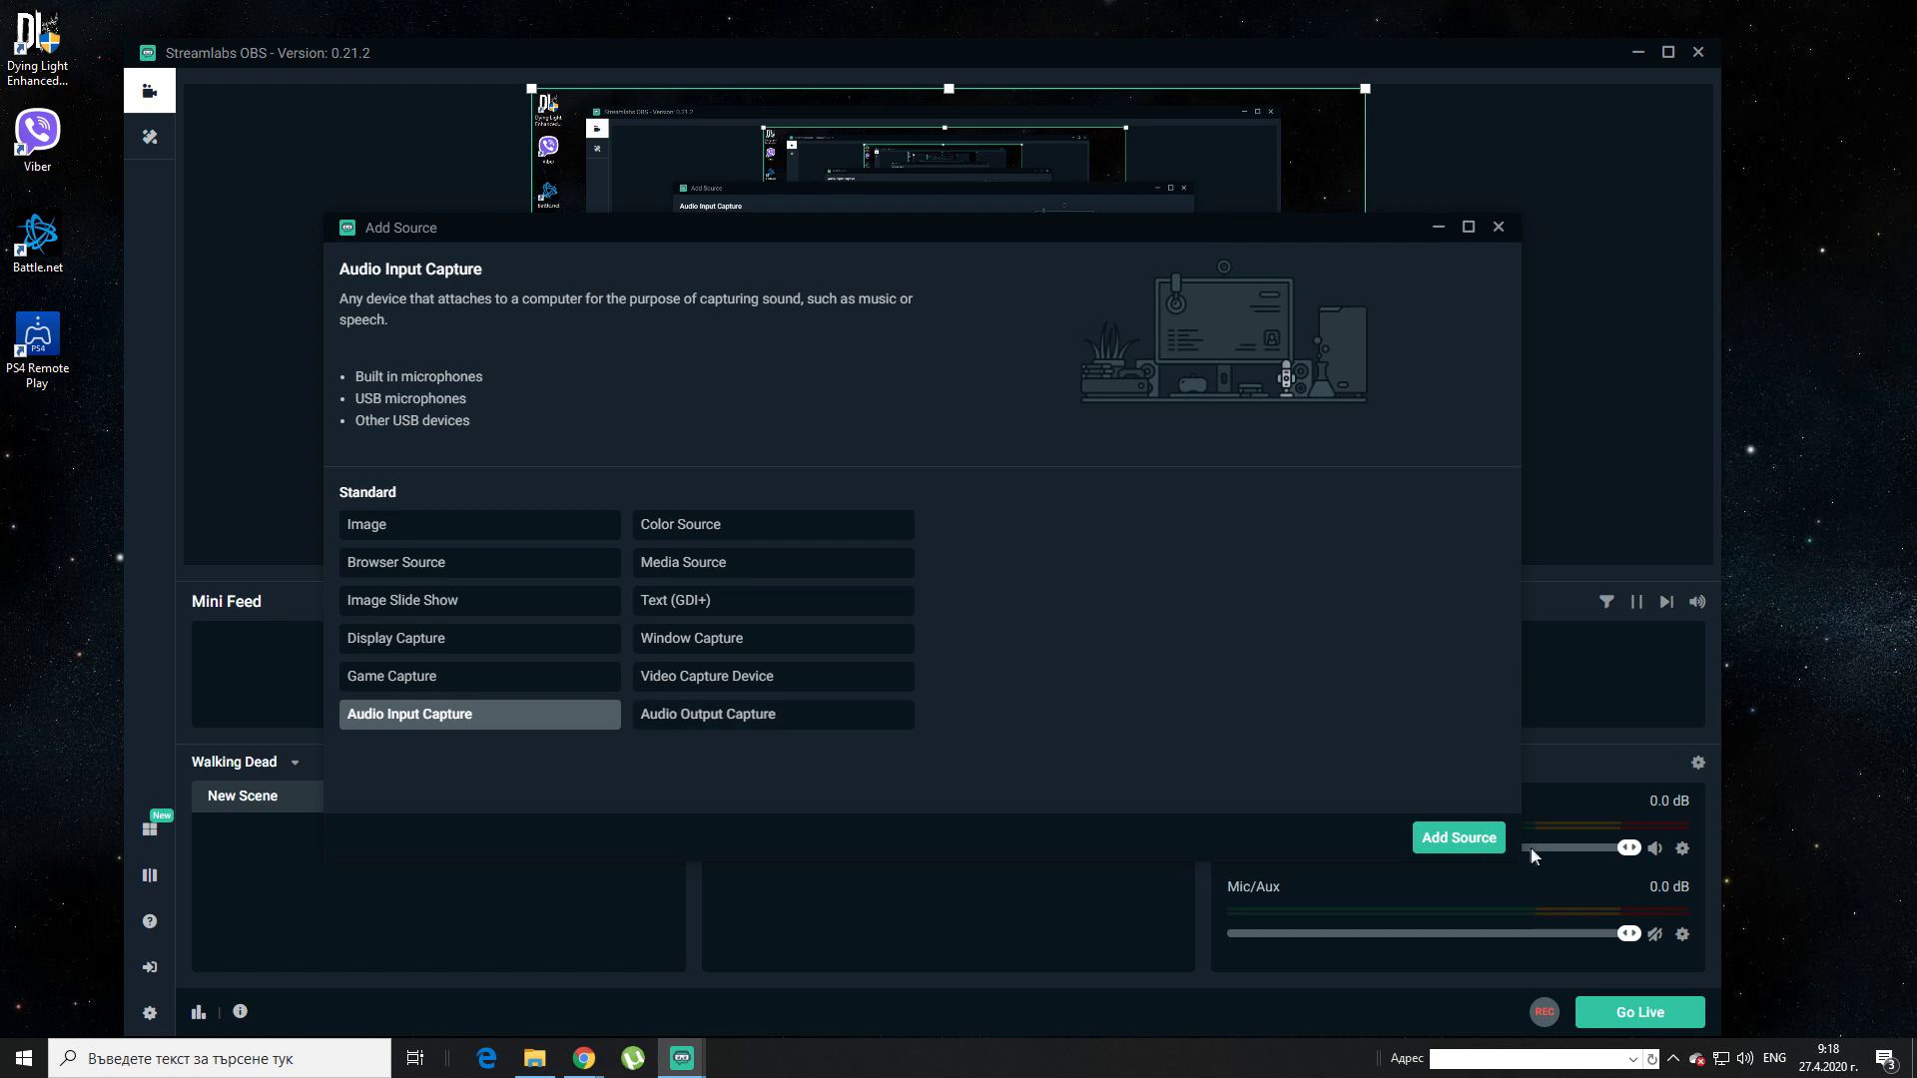
click(1458, 837)
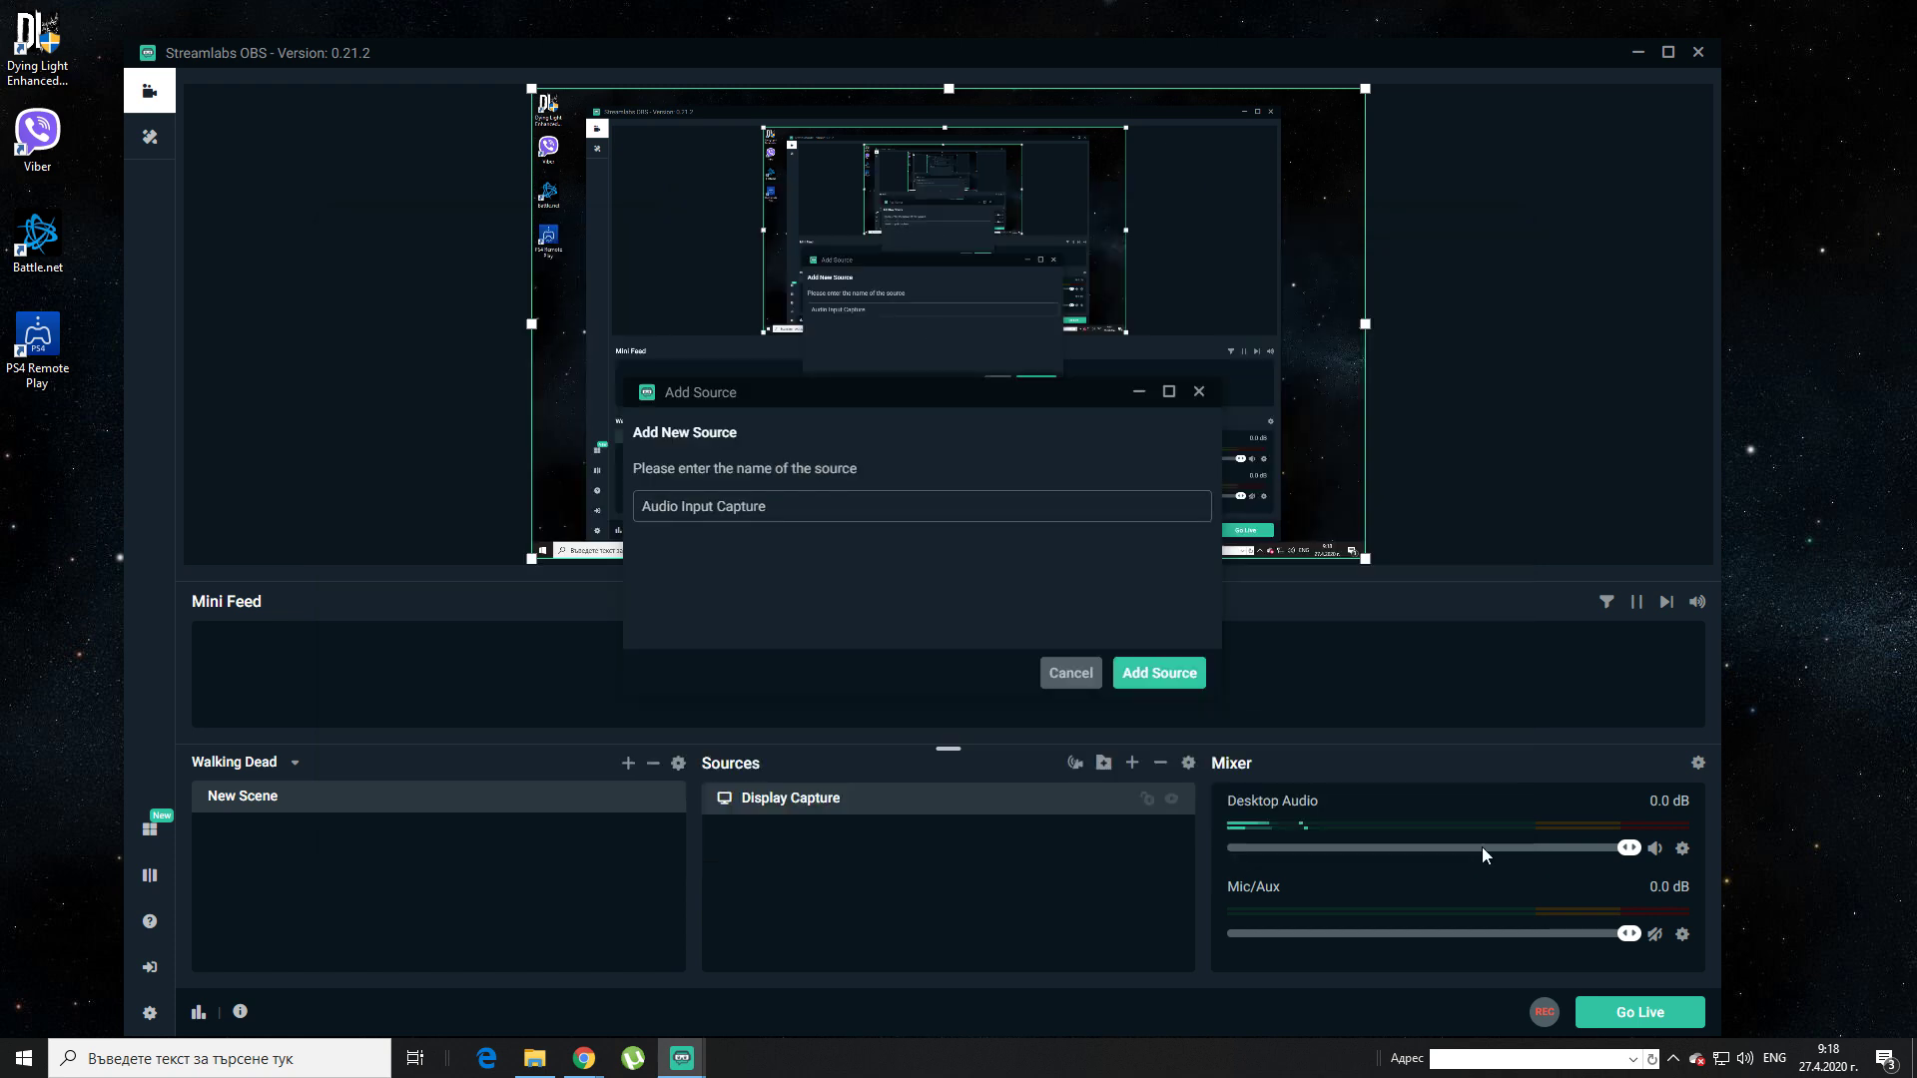
click(1161, 672)
click(1062, 405)
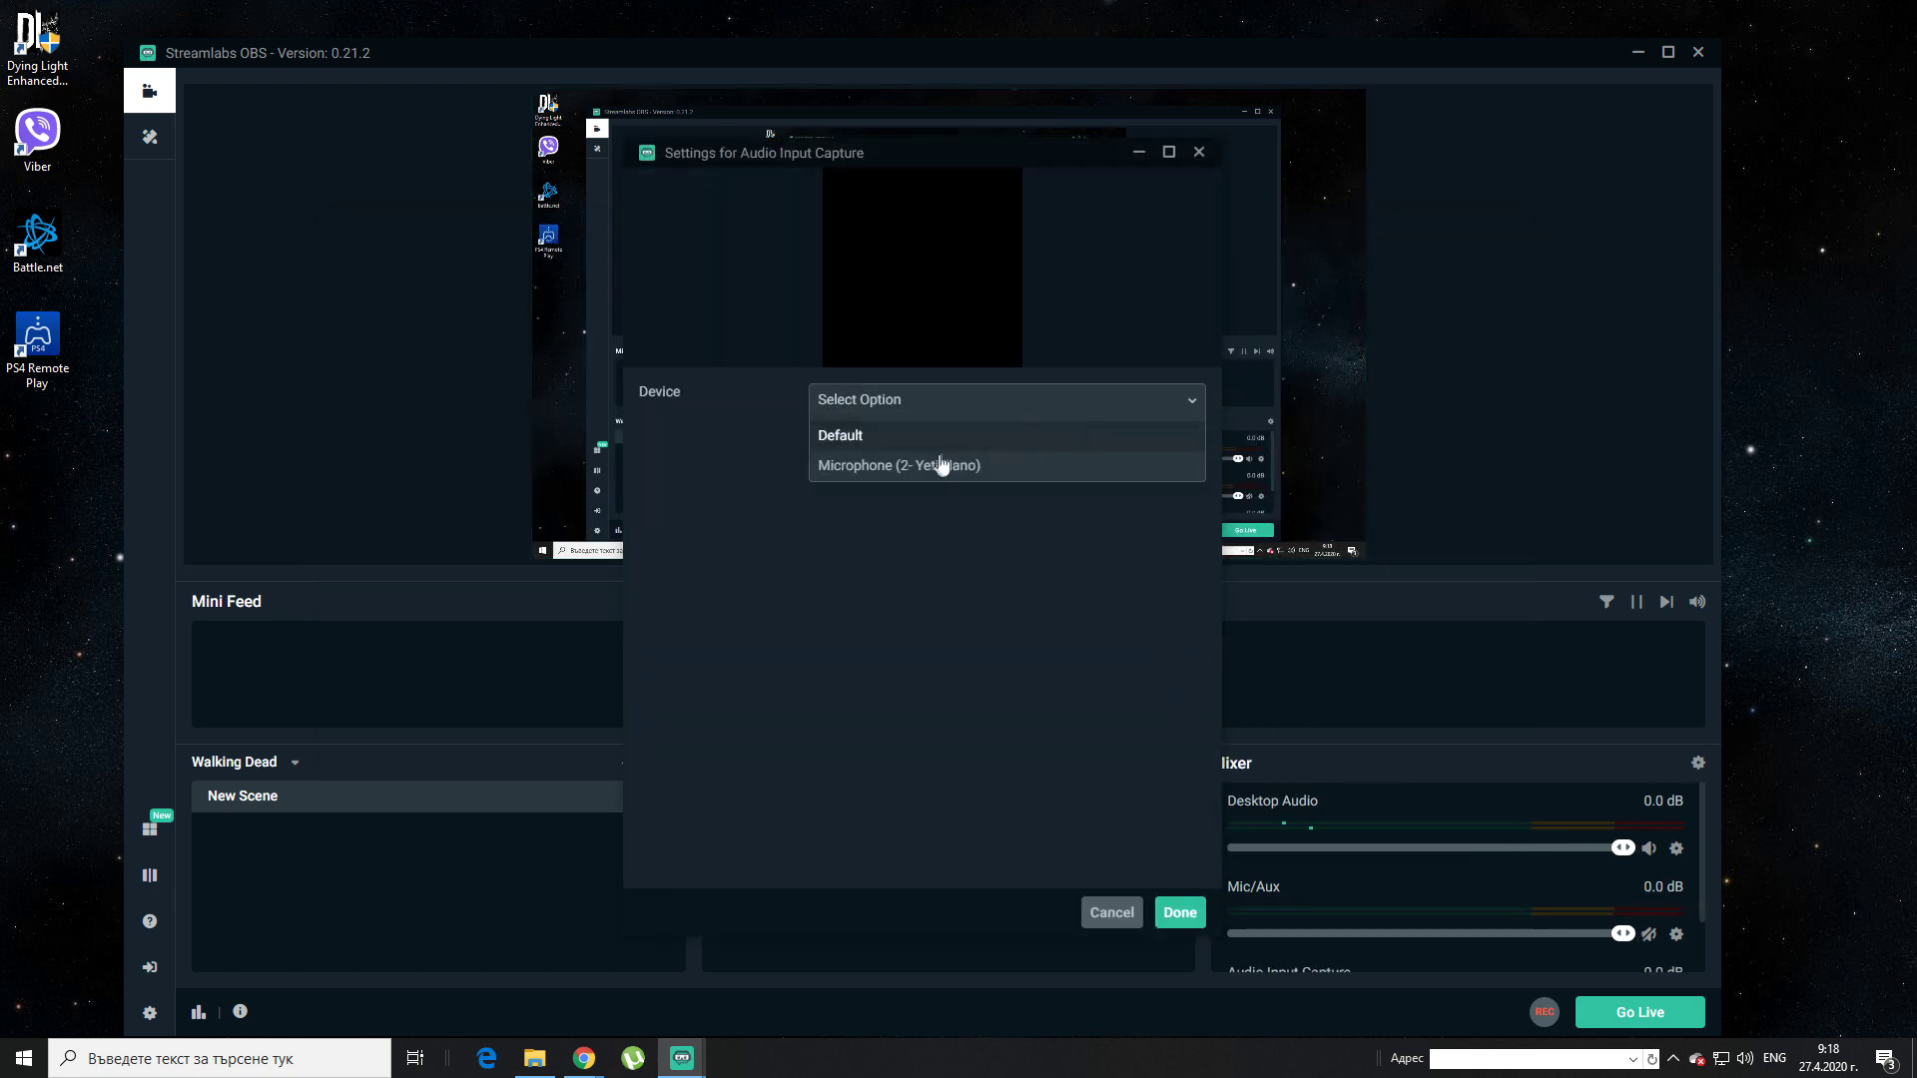
click(935, 467)
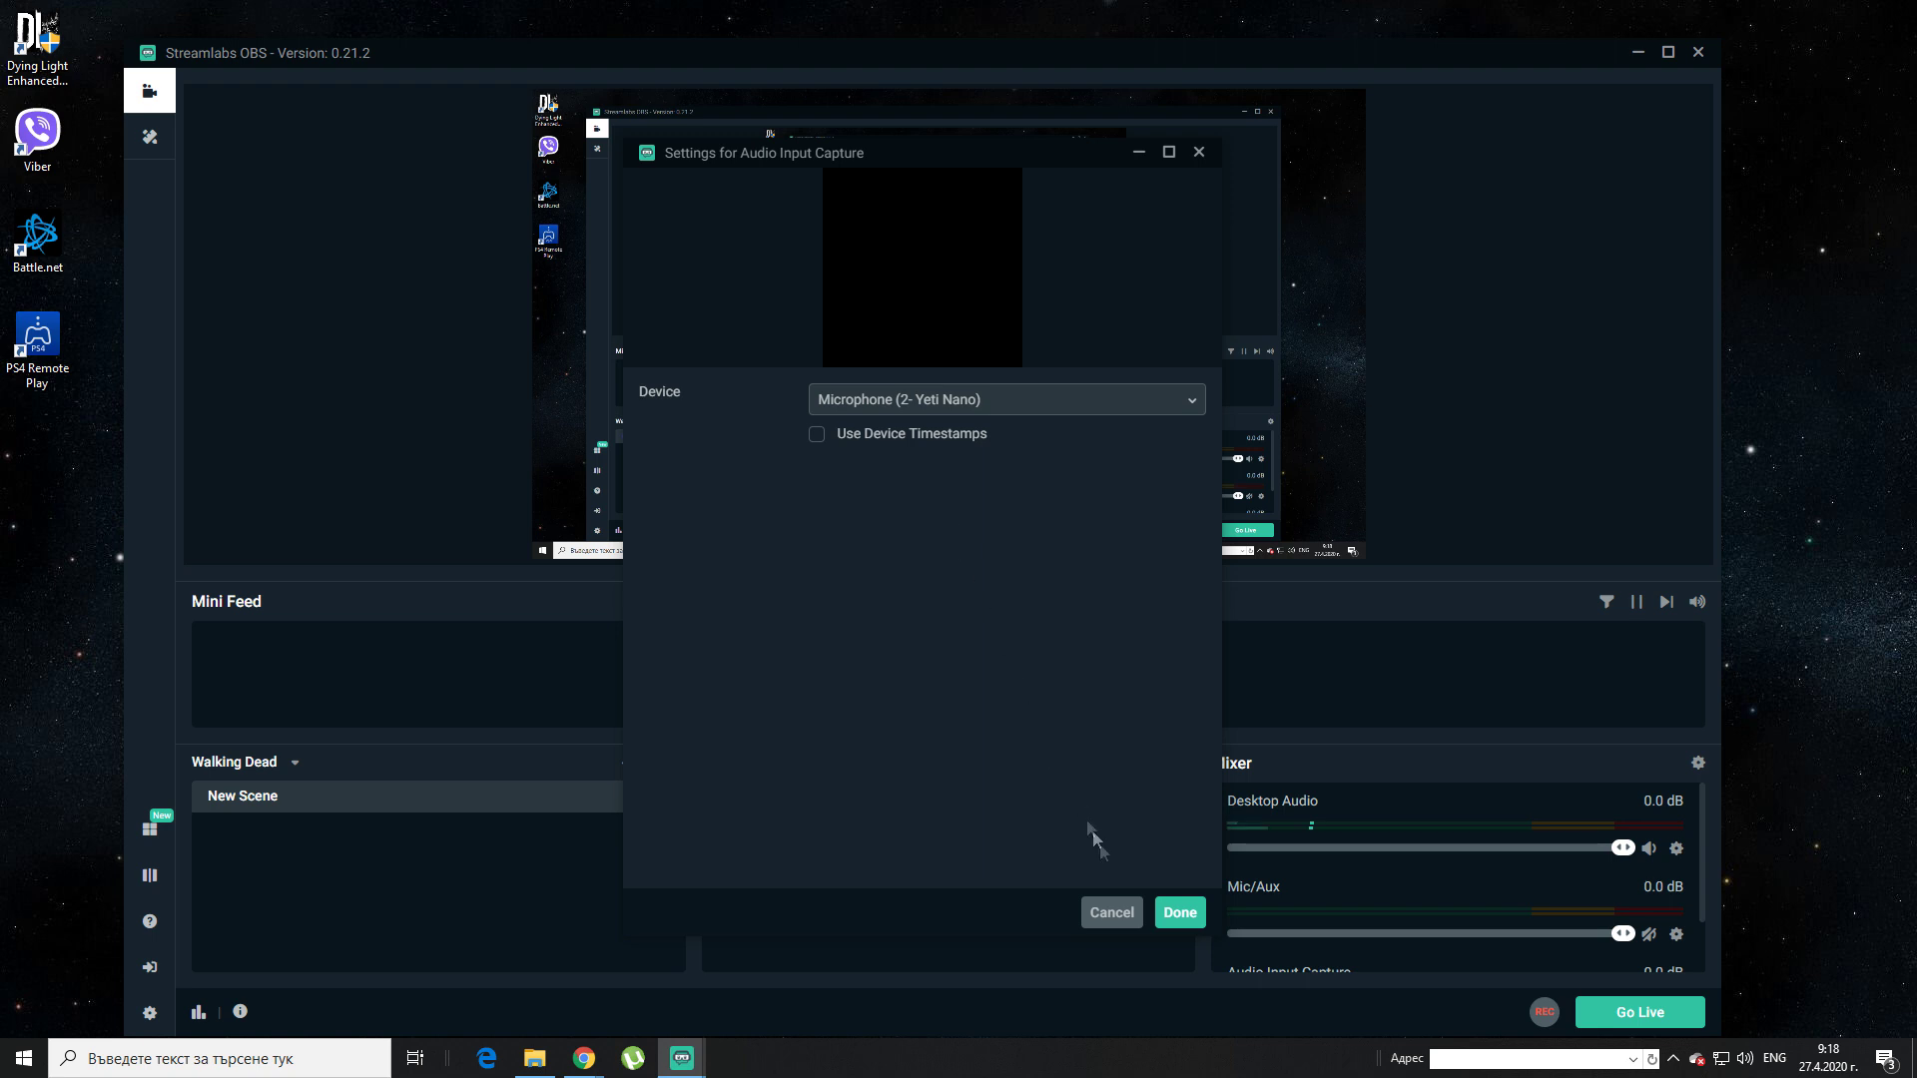
click(1181, 914)
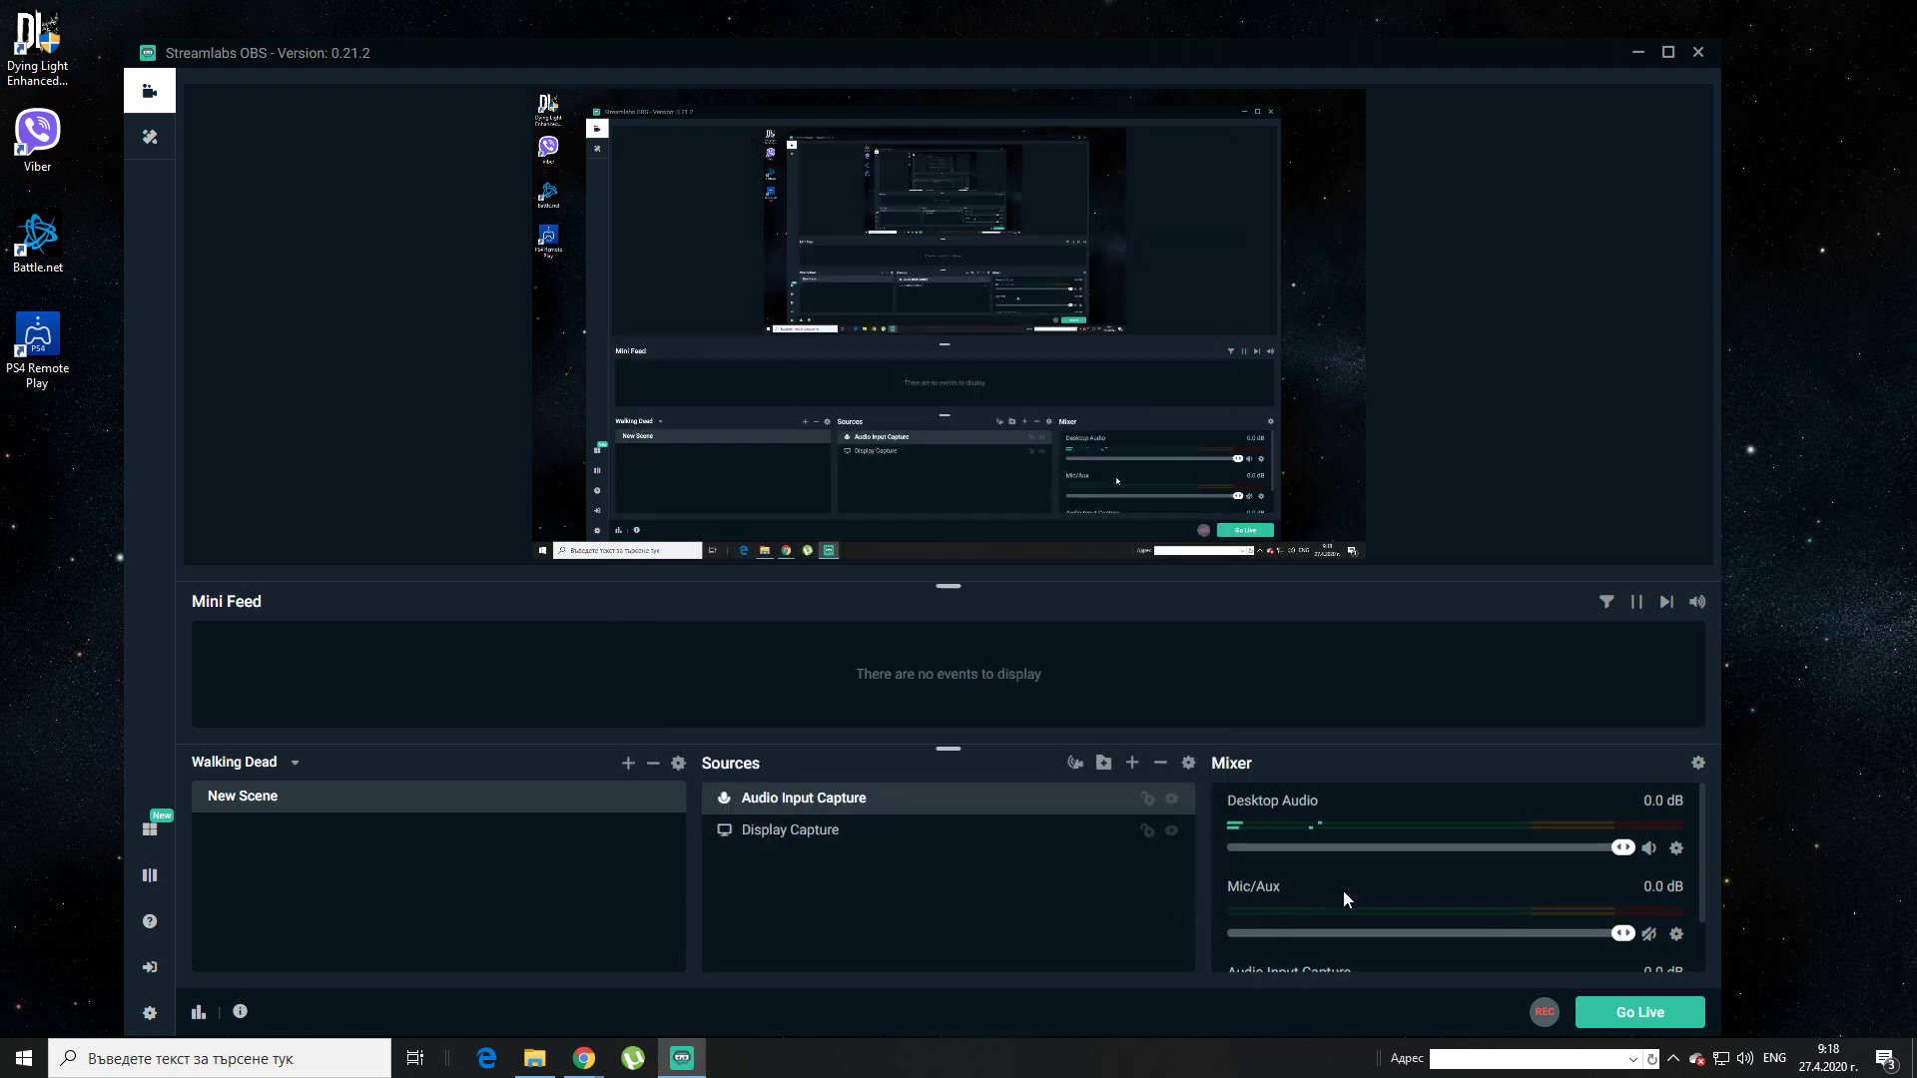
scroll(1344, 891, down, 1)
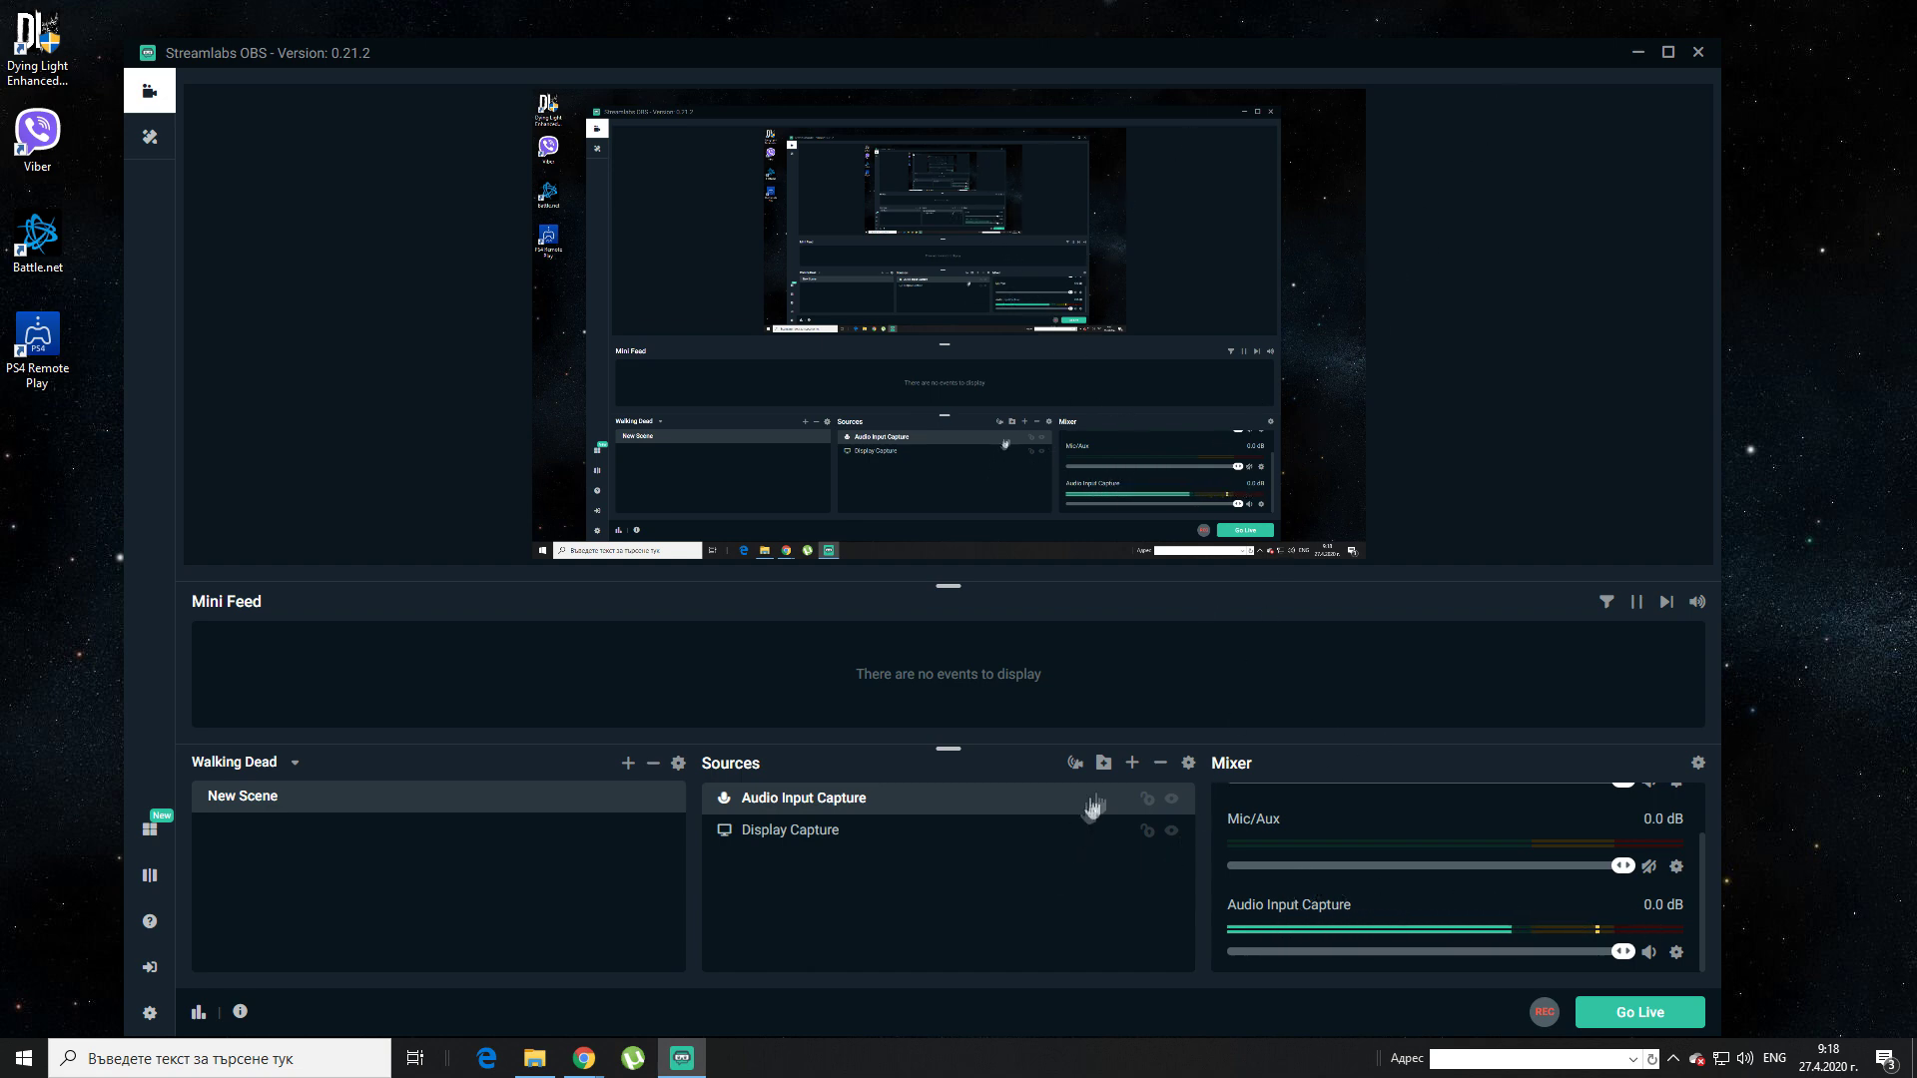
Add a Video Capture Device source using the Logitech HD Pro Webcam C920 and shrink its image on the canvas
click(1131, 765)
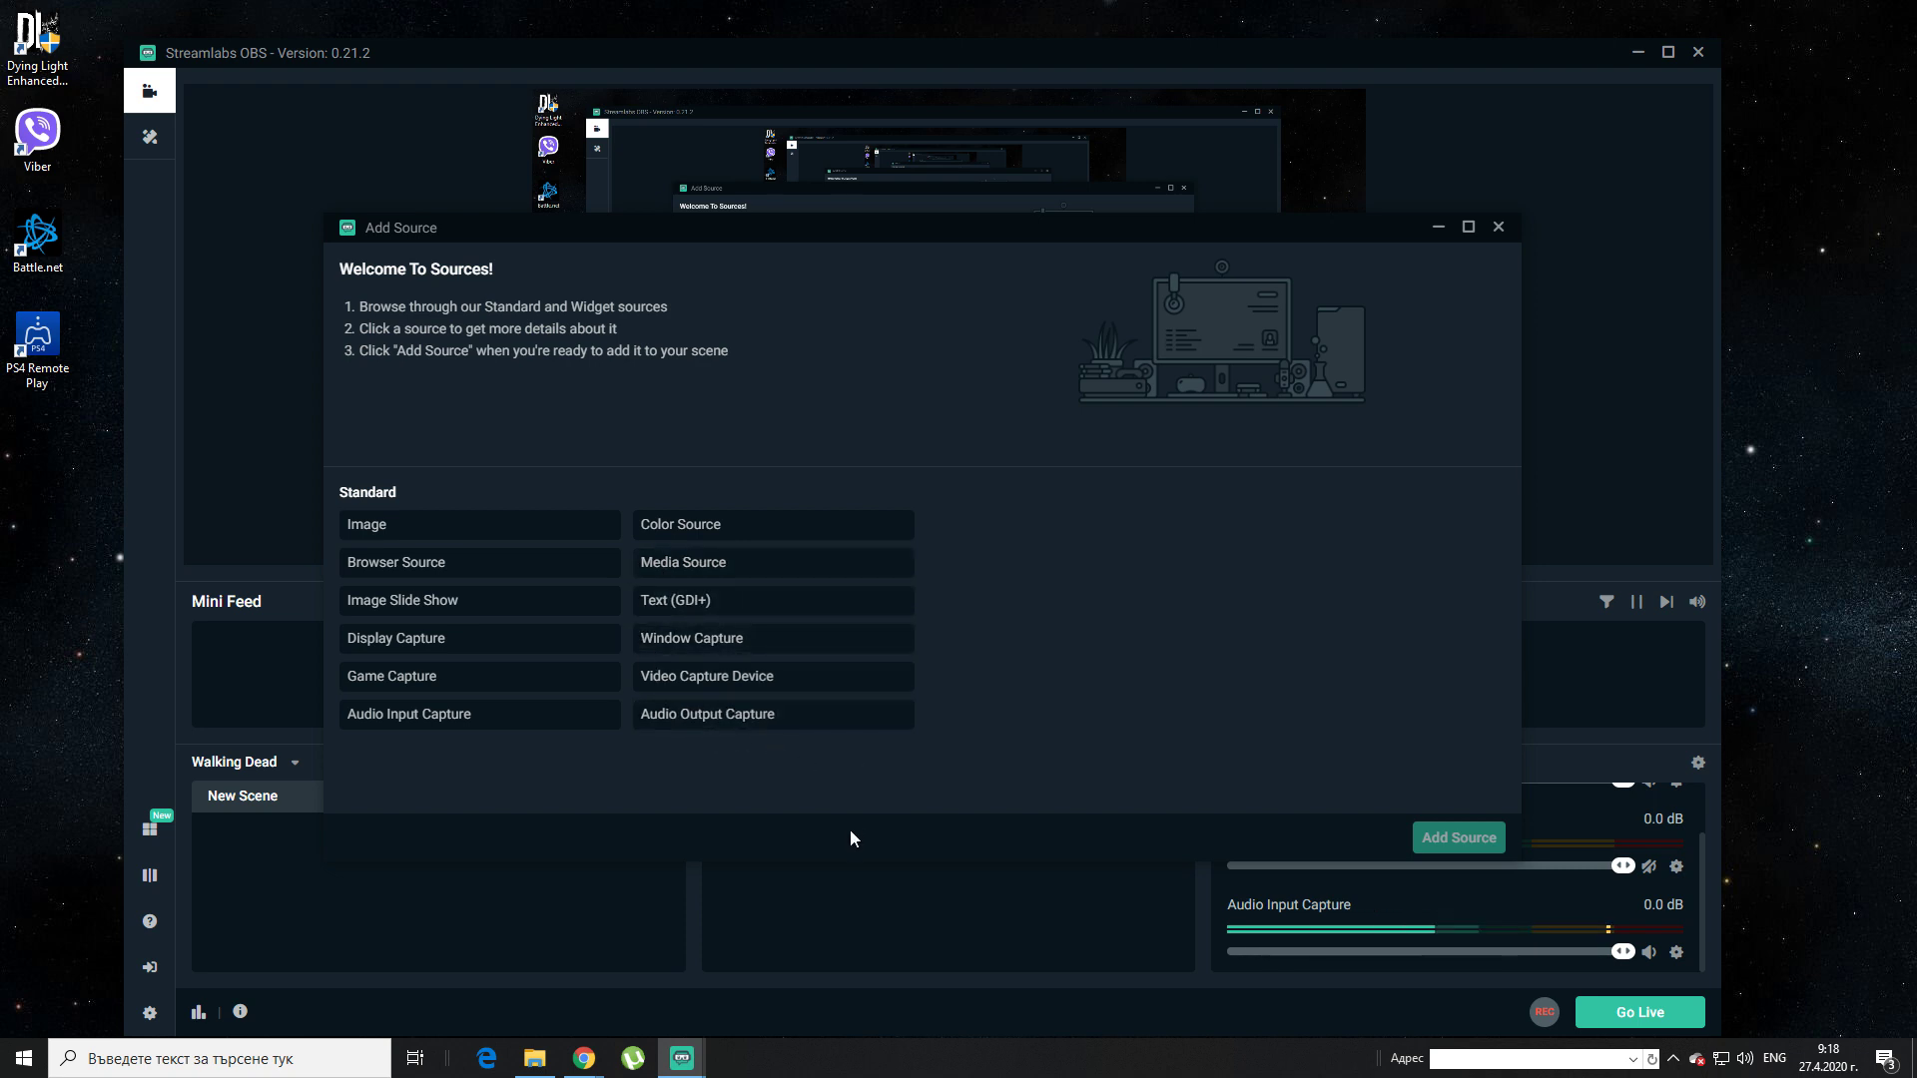
click(870, 676)
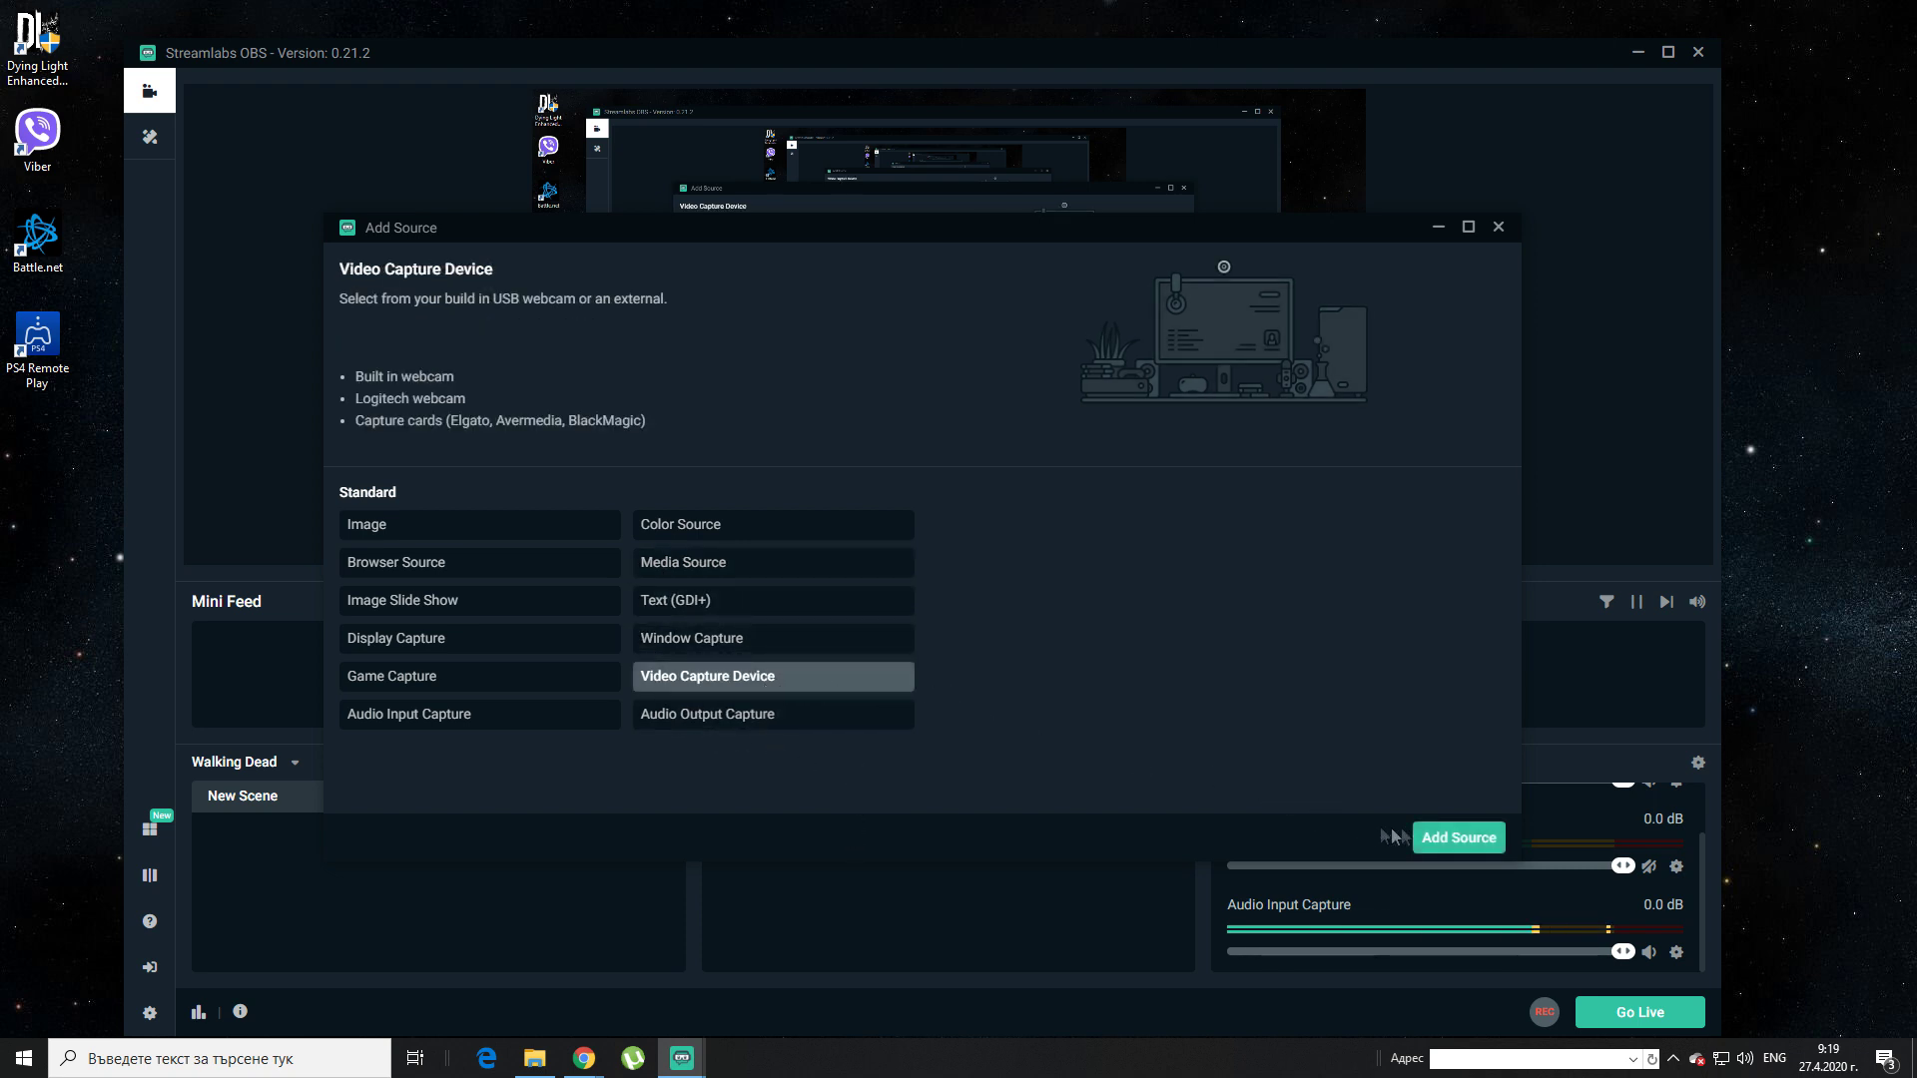
click(1438, 837)
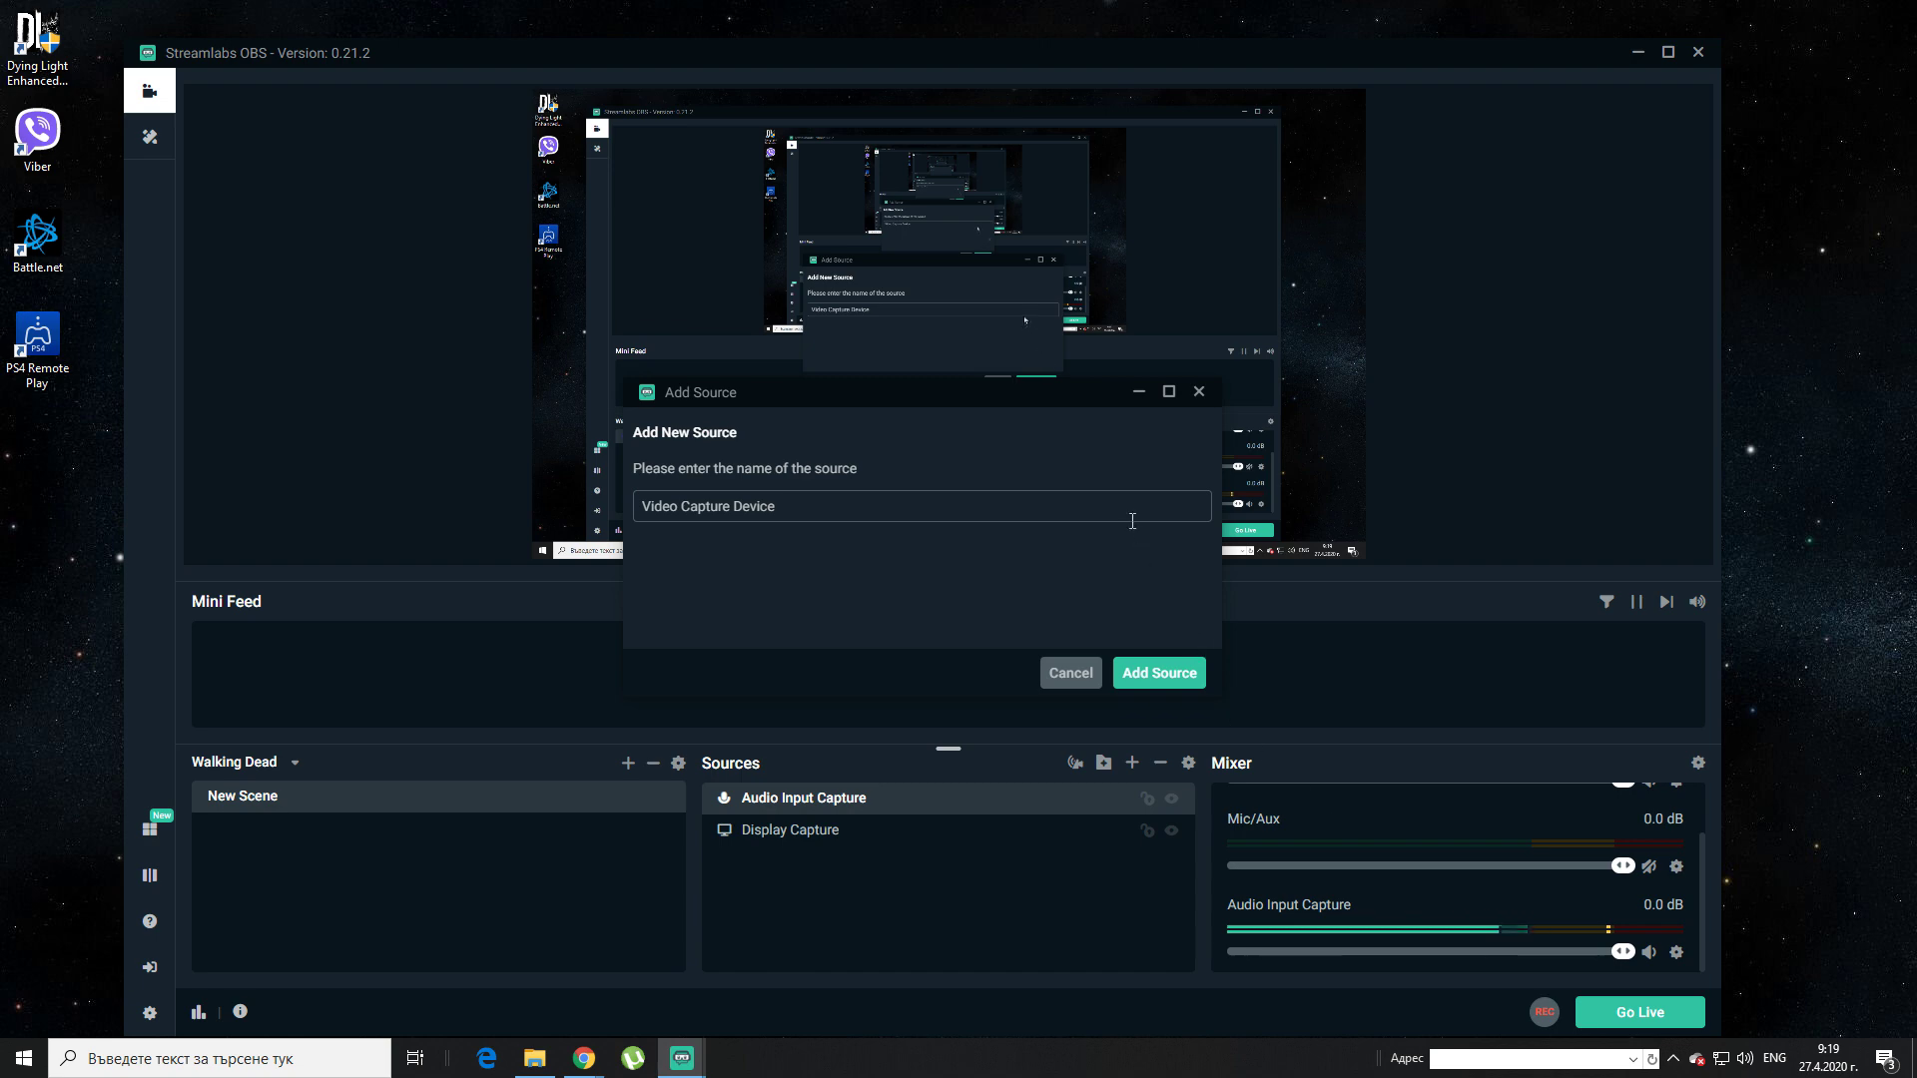
click(1158, 673)
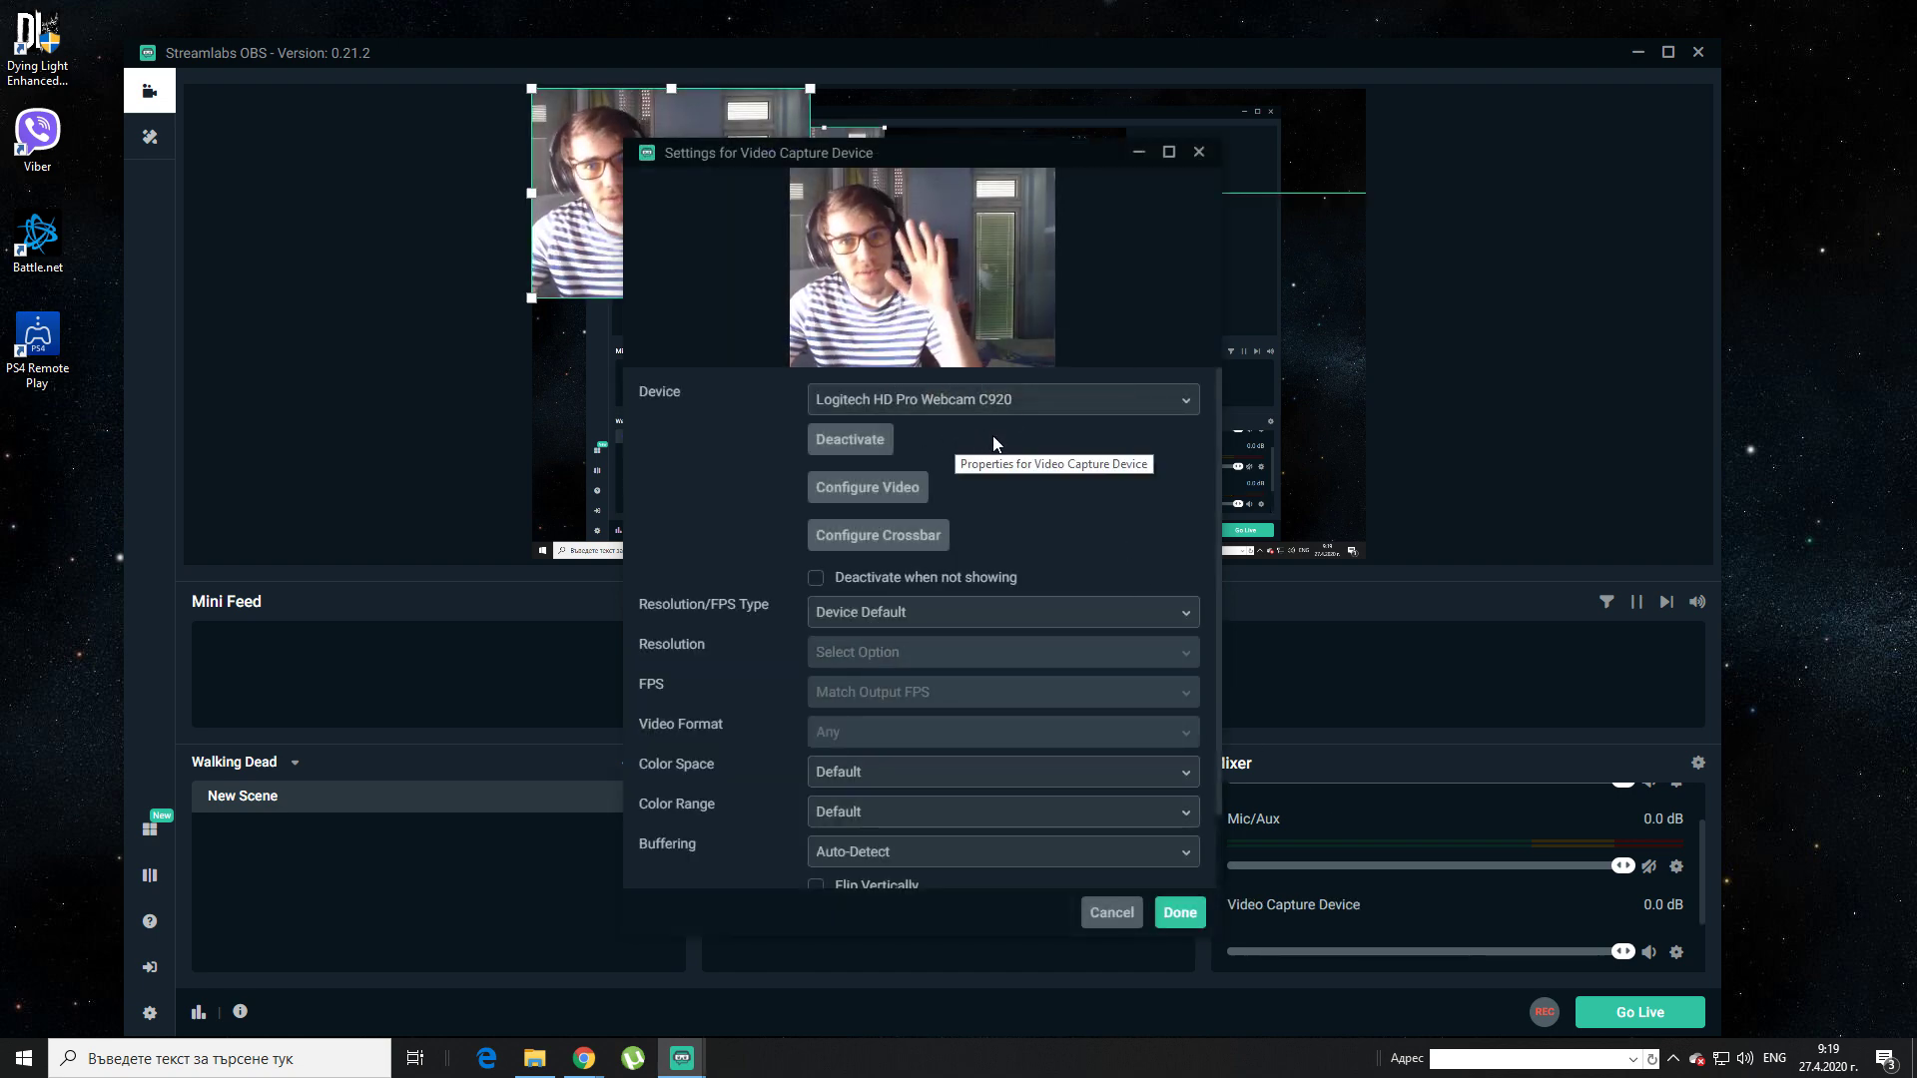
click(1180, 912)
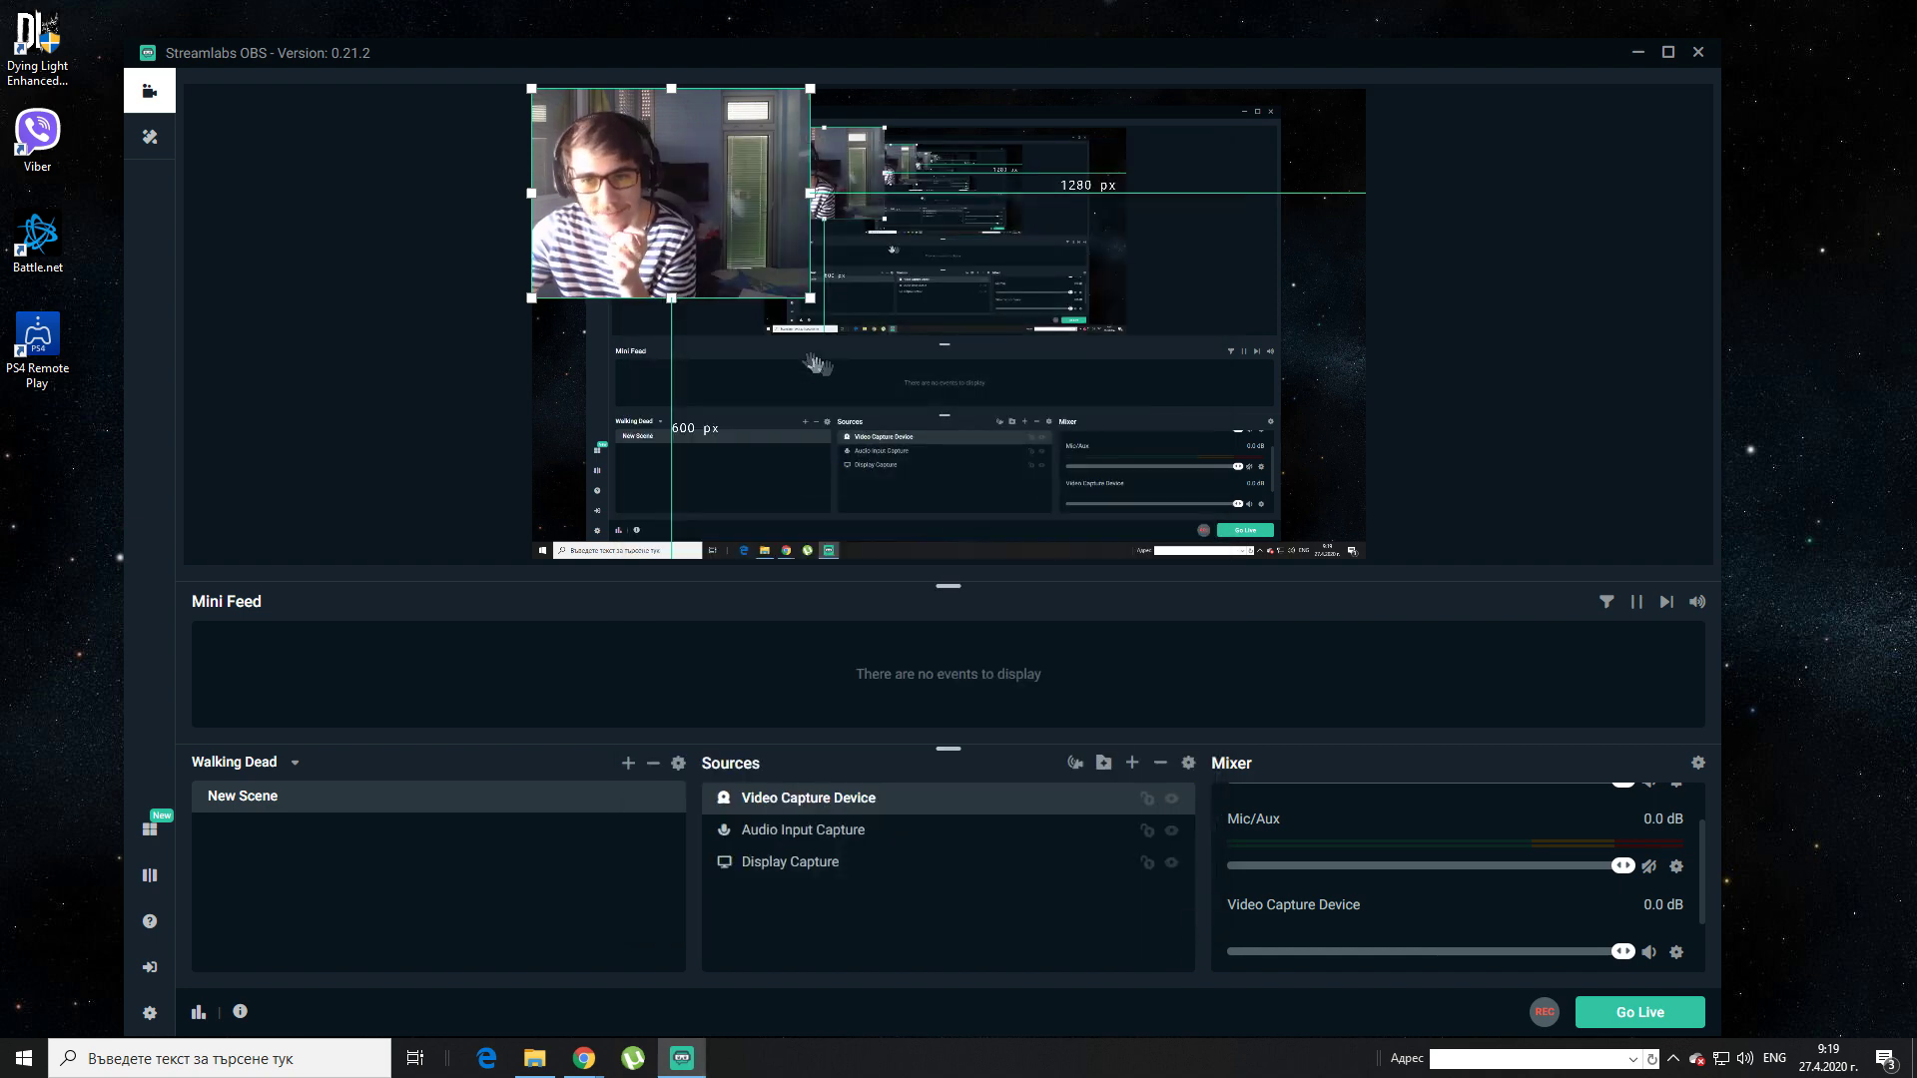
drag(807, 193, 738, 194)
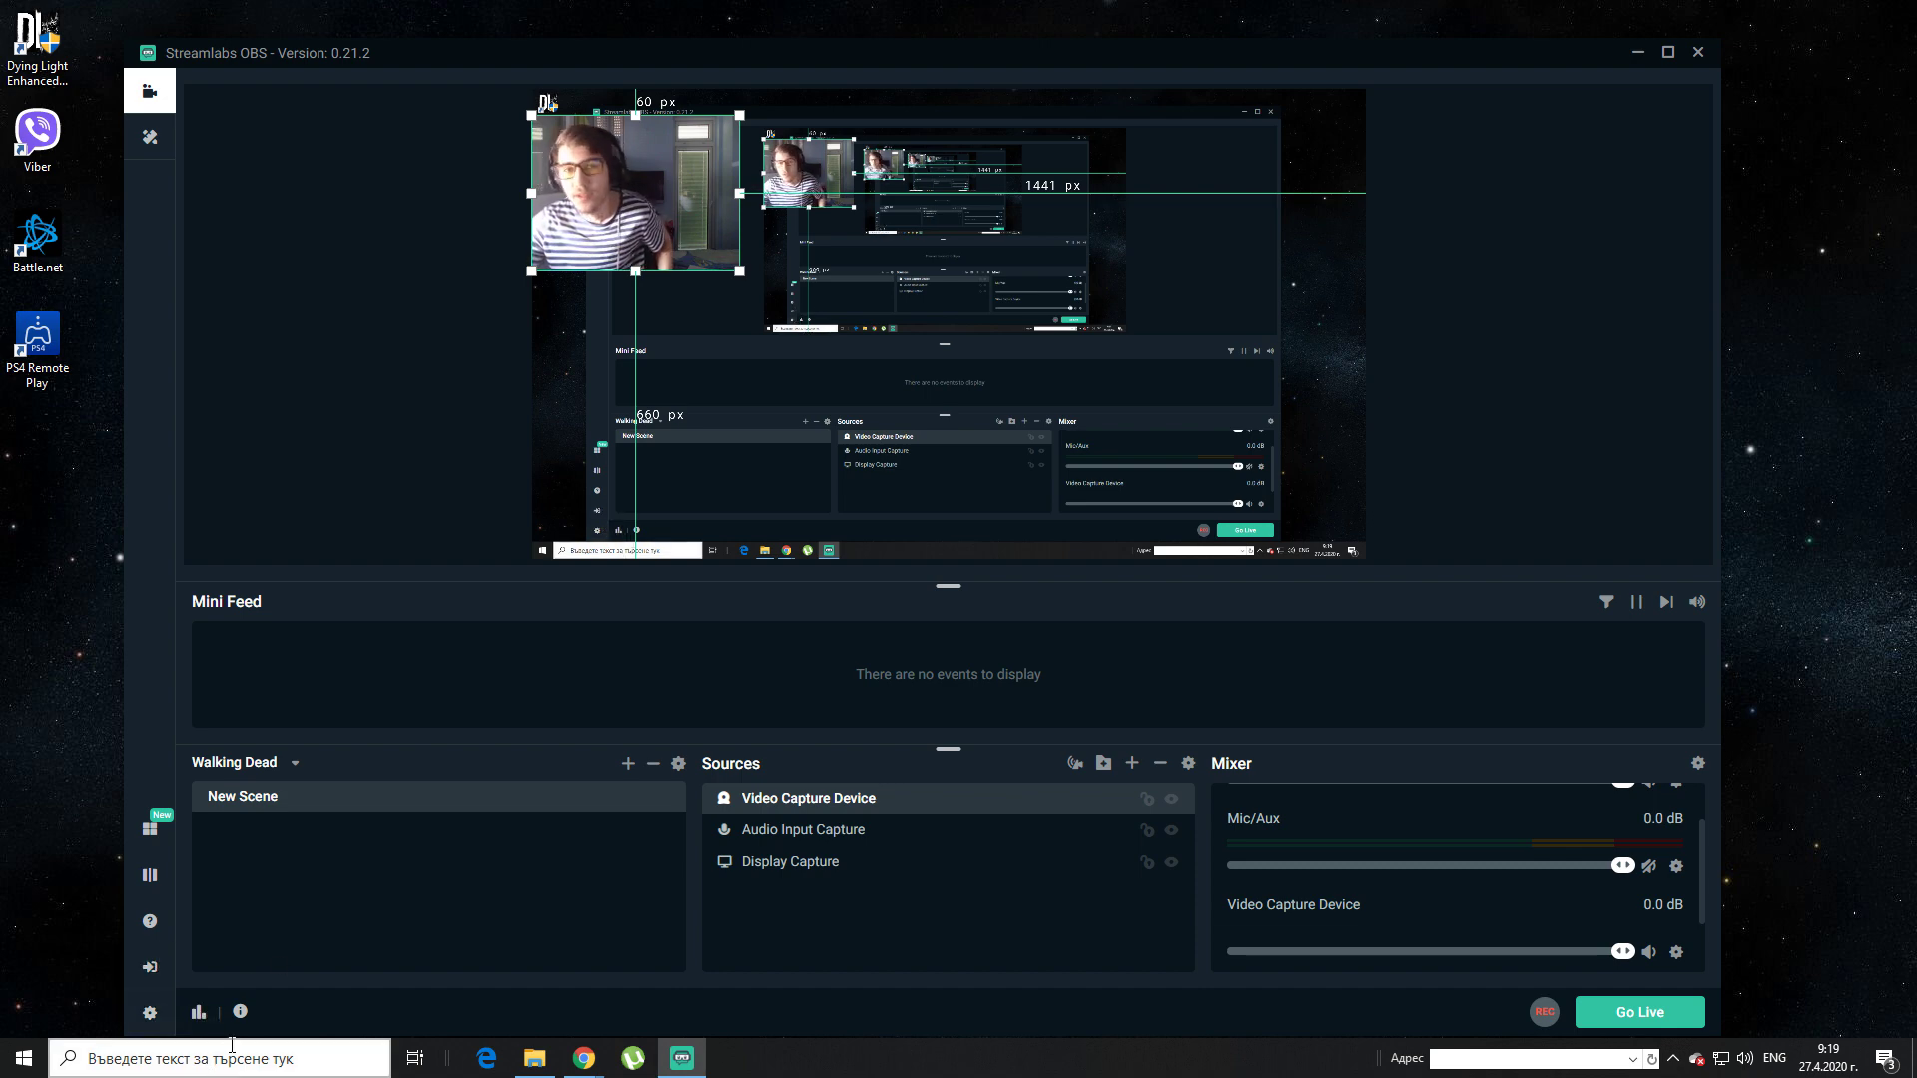
Sign in with the YouTube streaming account and move the webcam image down along the canvas's left edge, about 310 px from its top
click(150, 968)
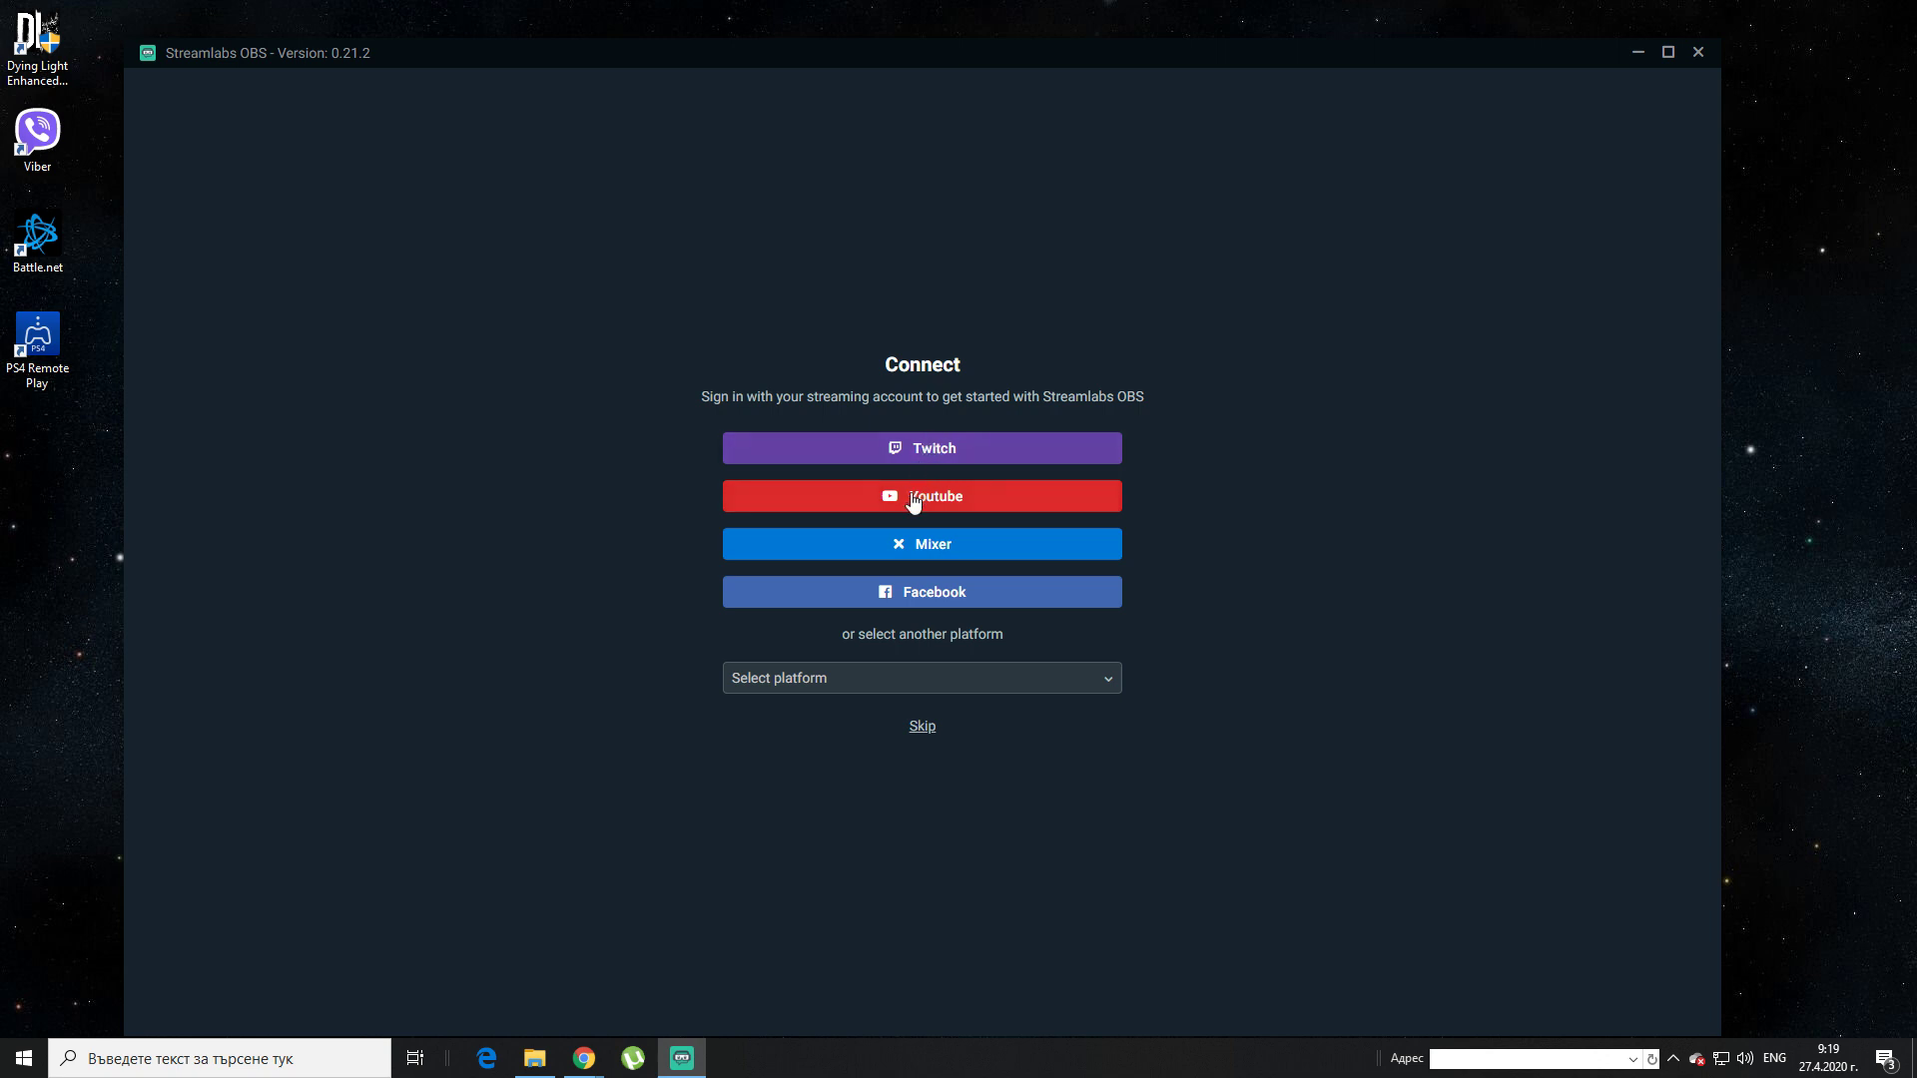
click(913, 497)
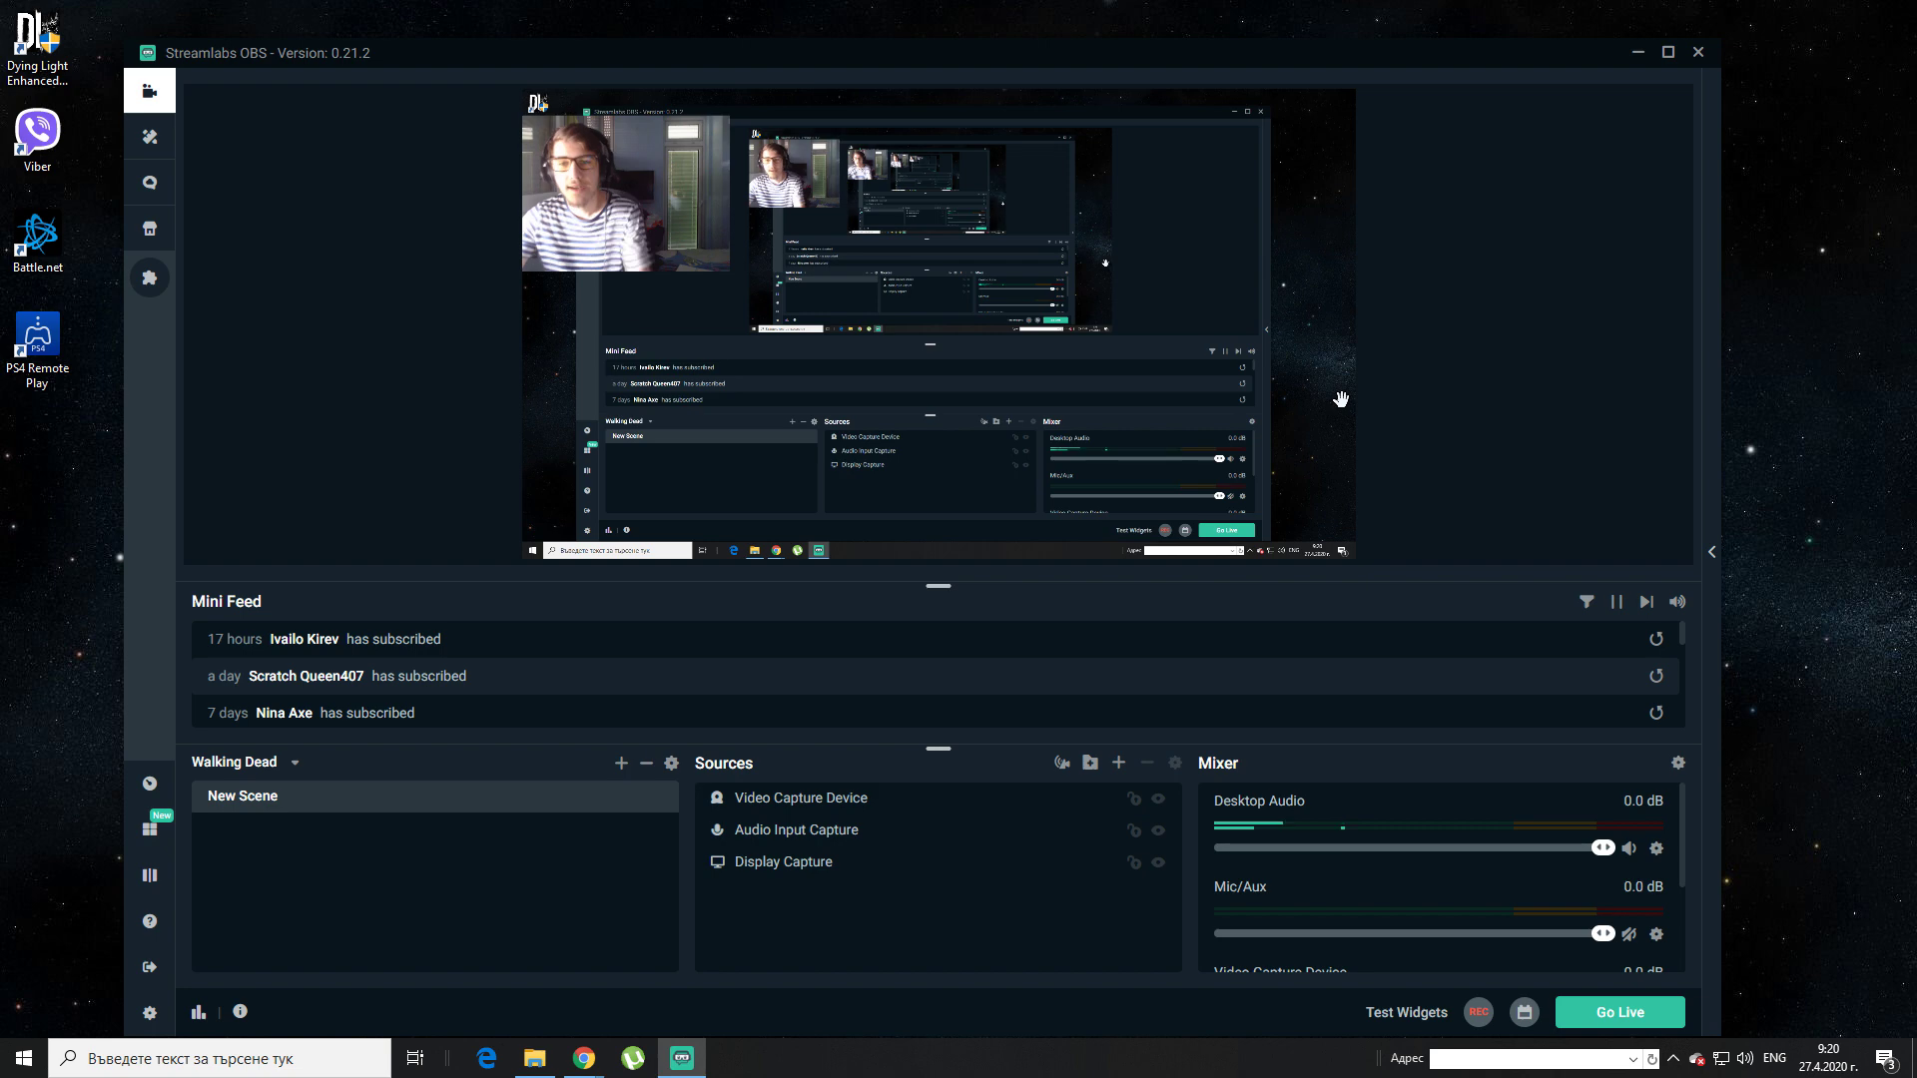
scroll(1438, 878, down, 2)
drag(608, 209, 611, 316)
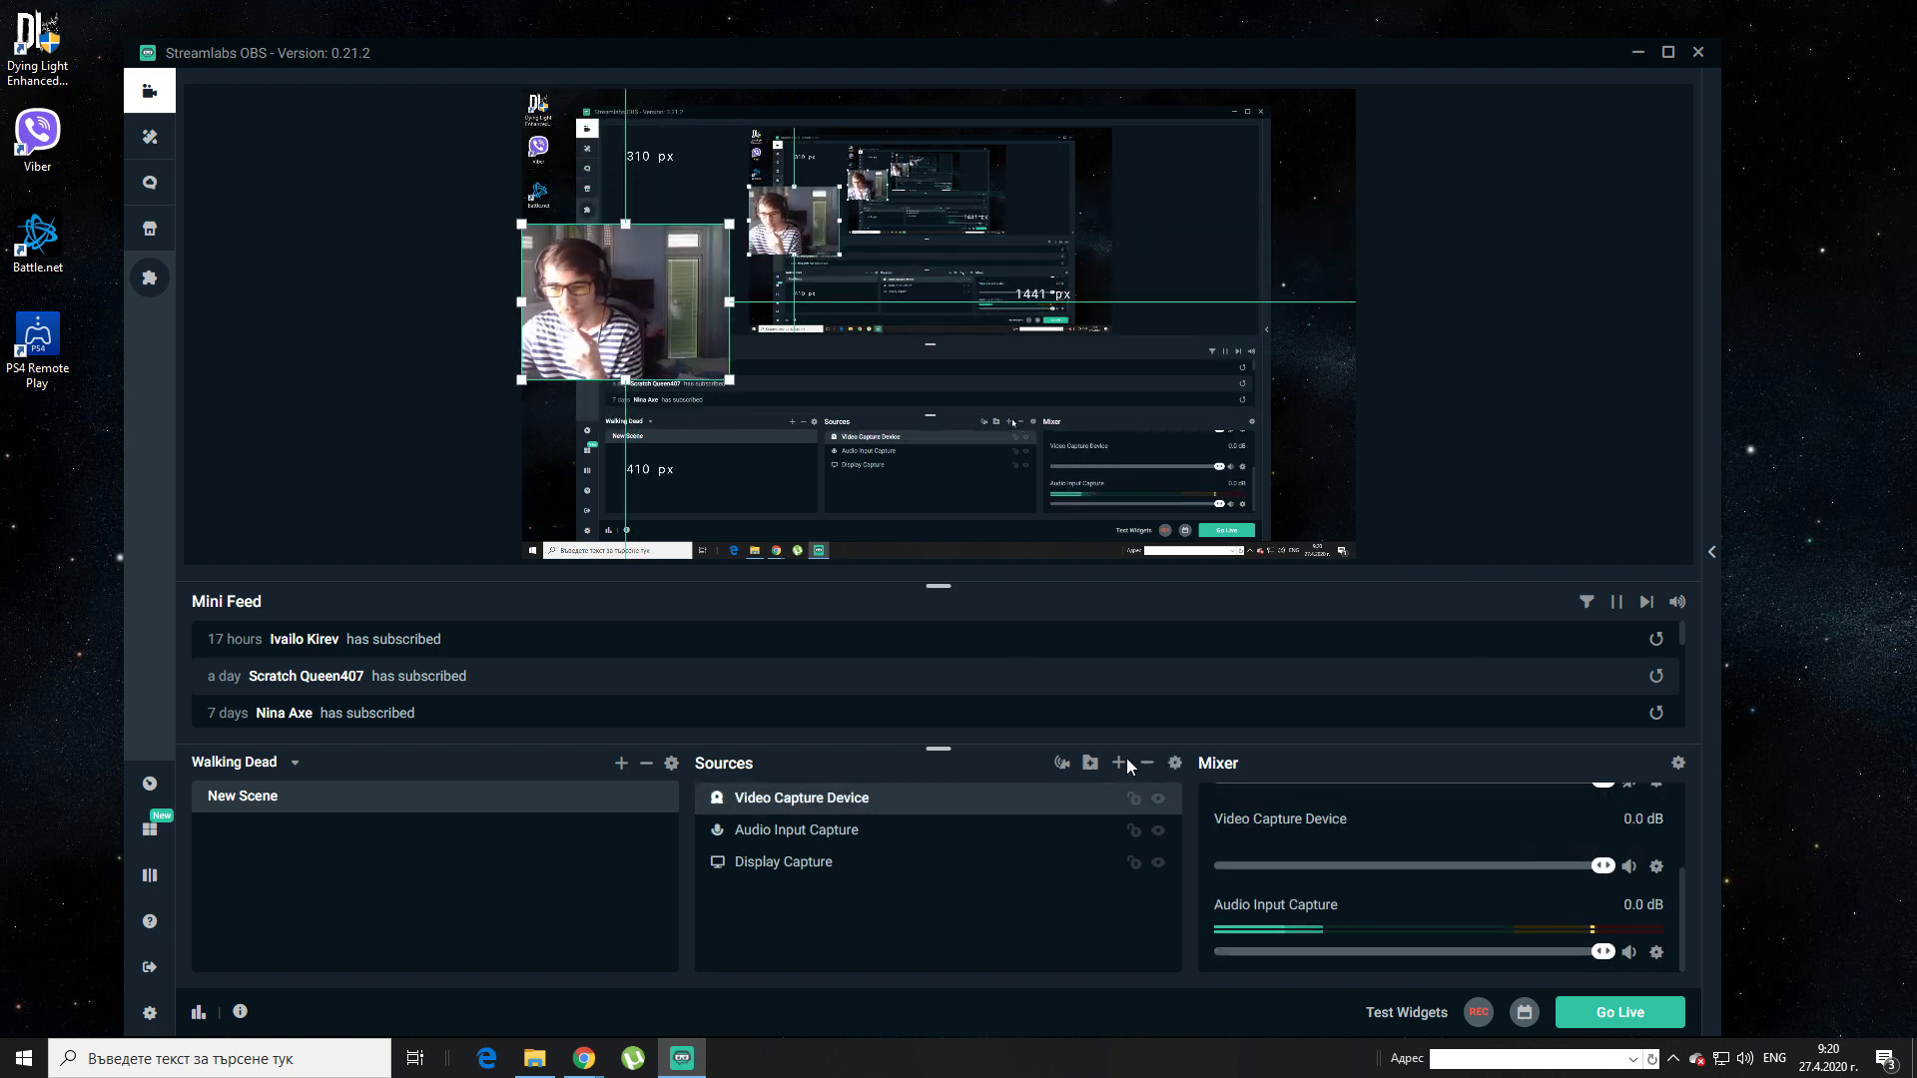
Add an Alertbox widget to the scene, keeping the suggested source name and default alert settings
click(1119, 764)
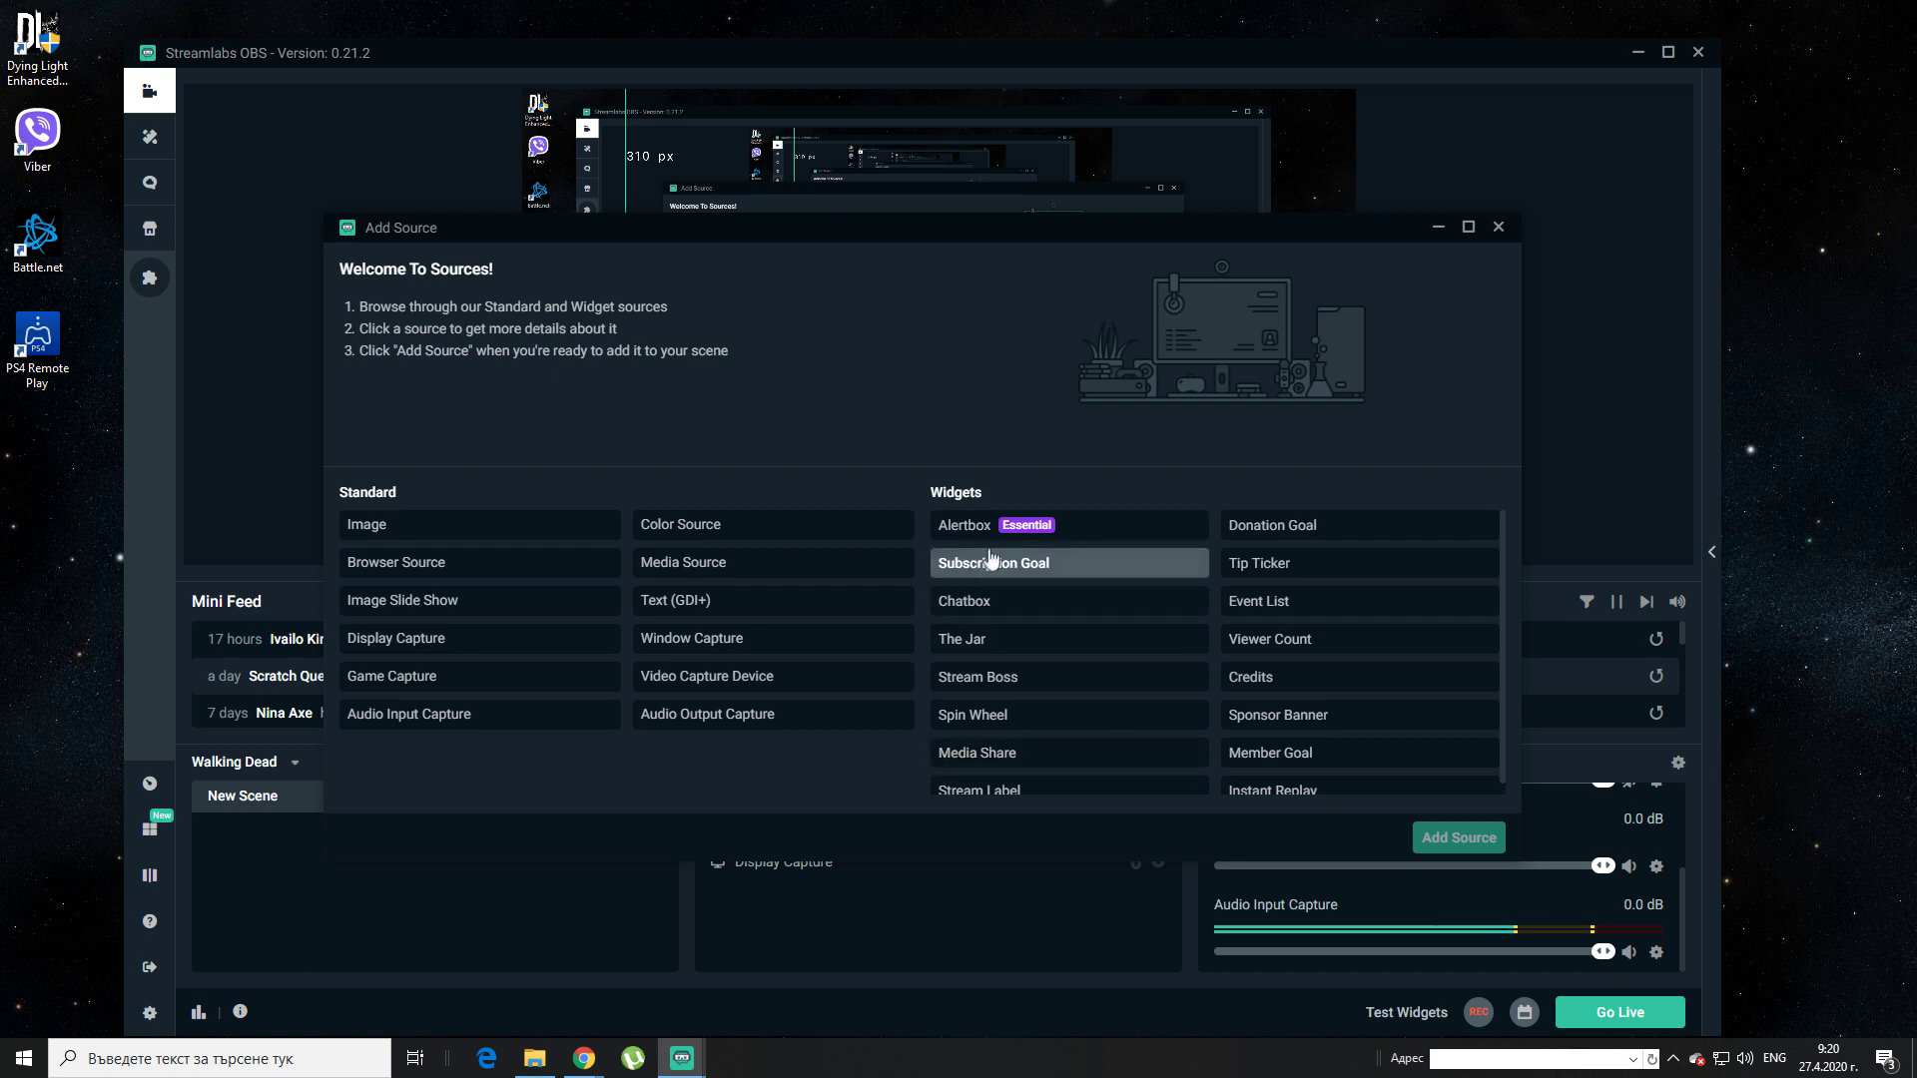
scroll(1278, 709, up, 1)
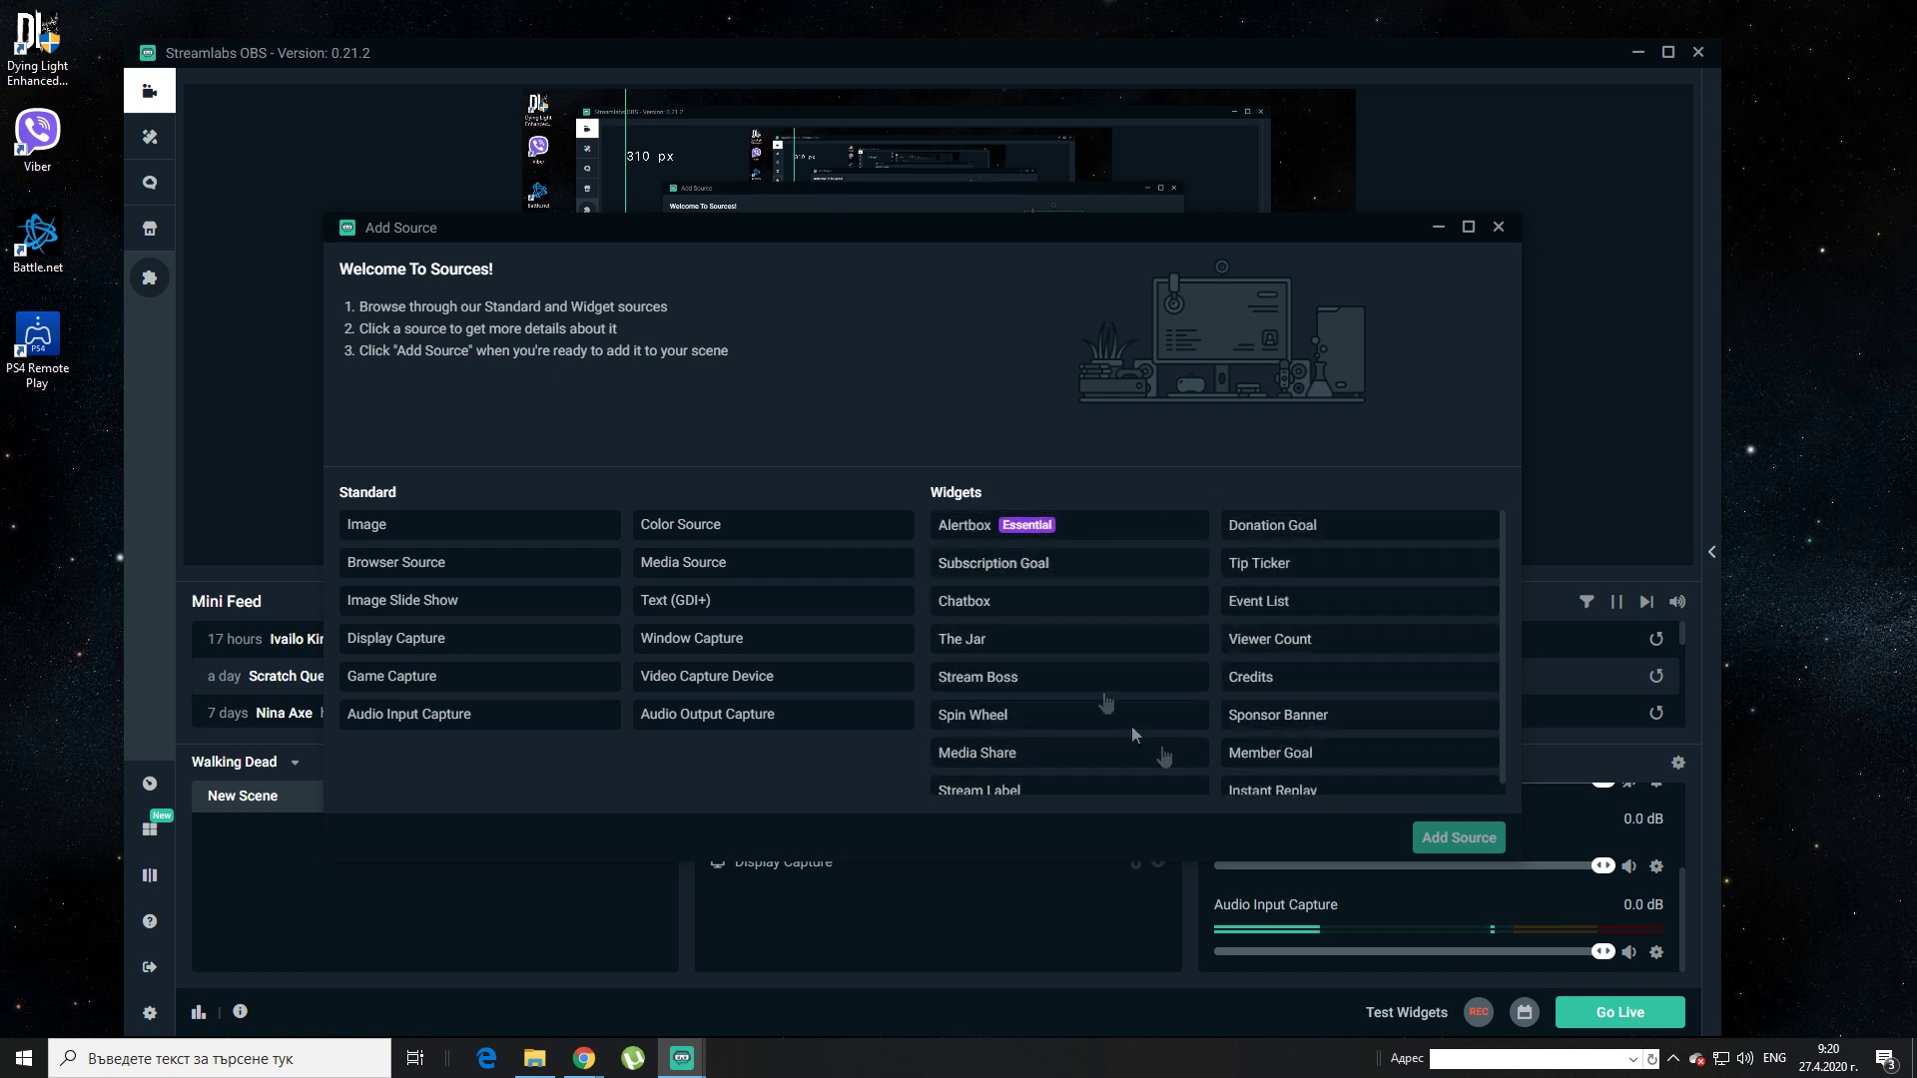
click(1082, 529)
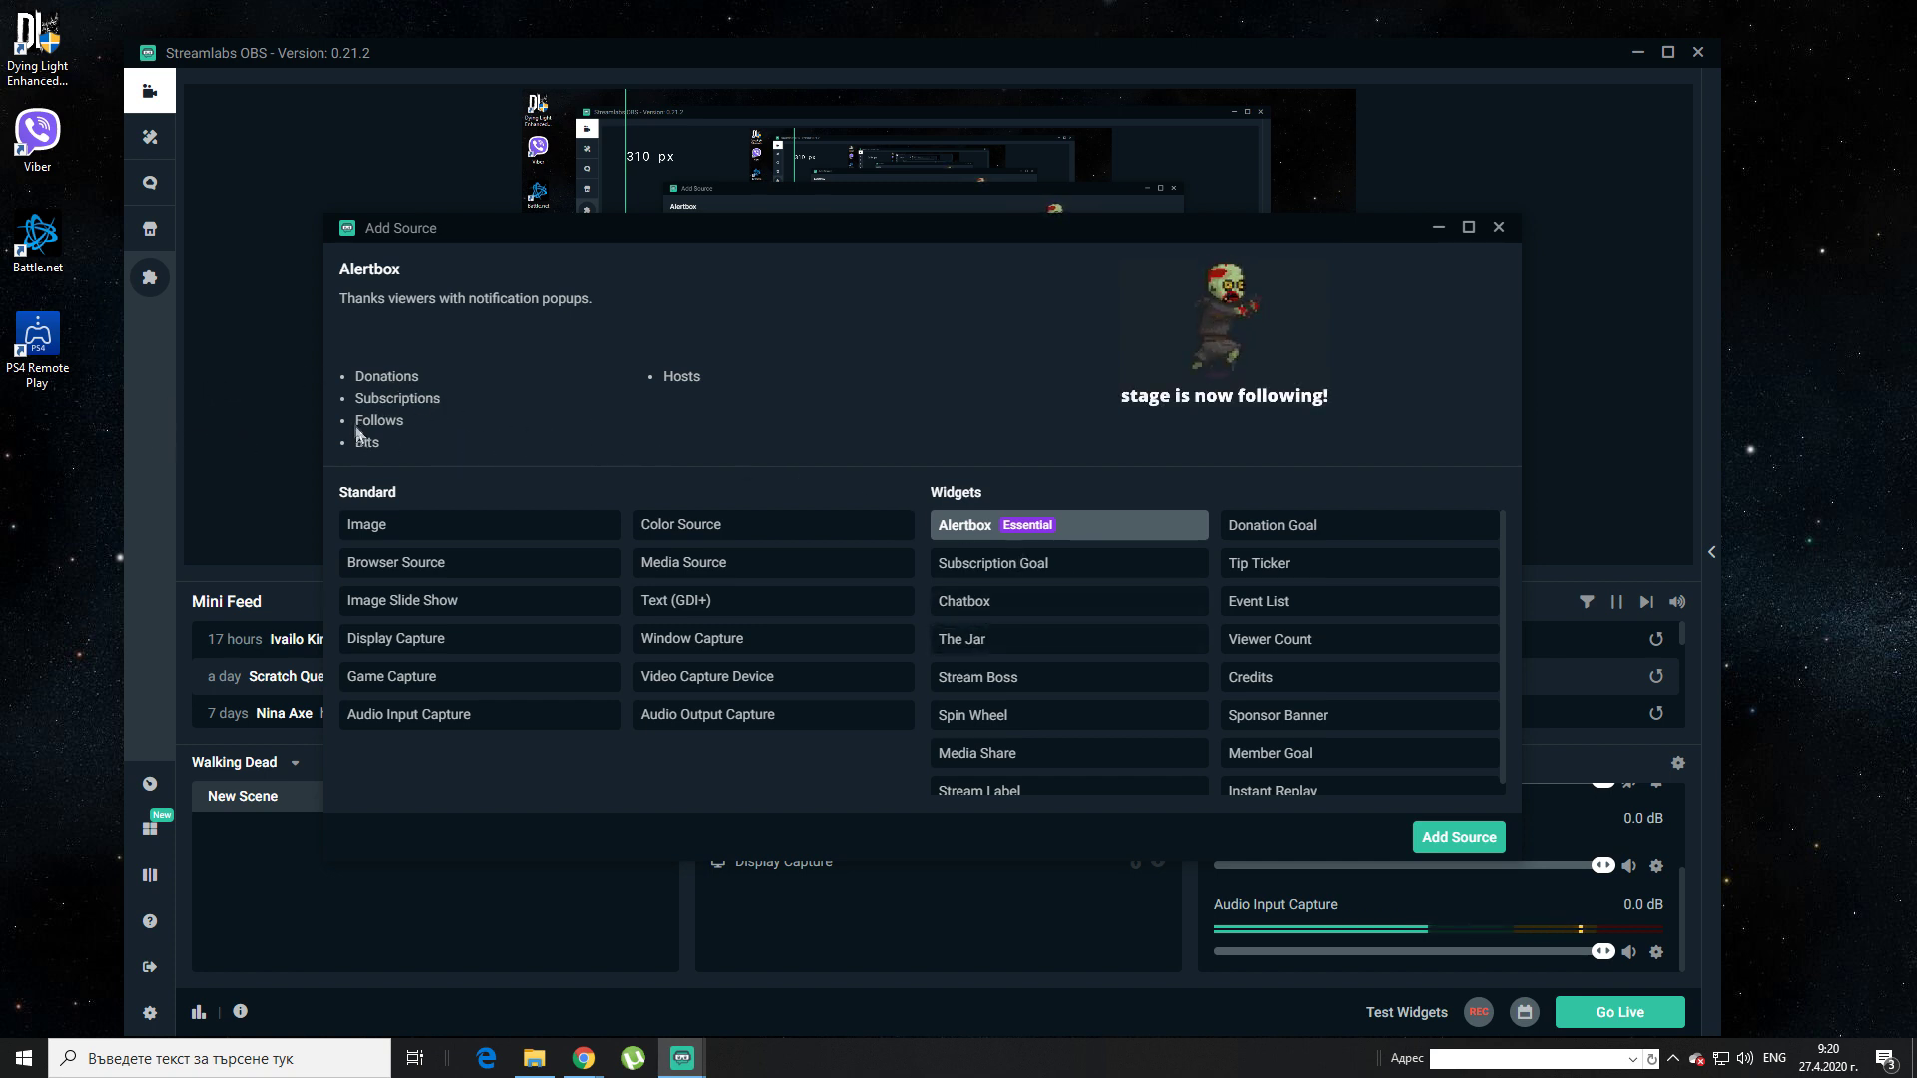
click(1459, 838)
click(1158, 673)
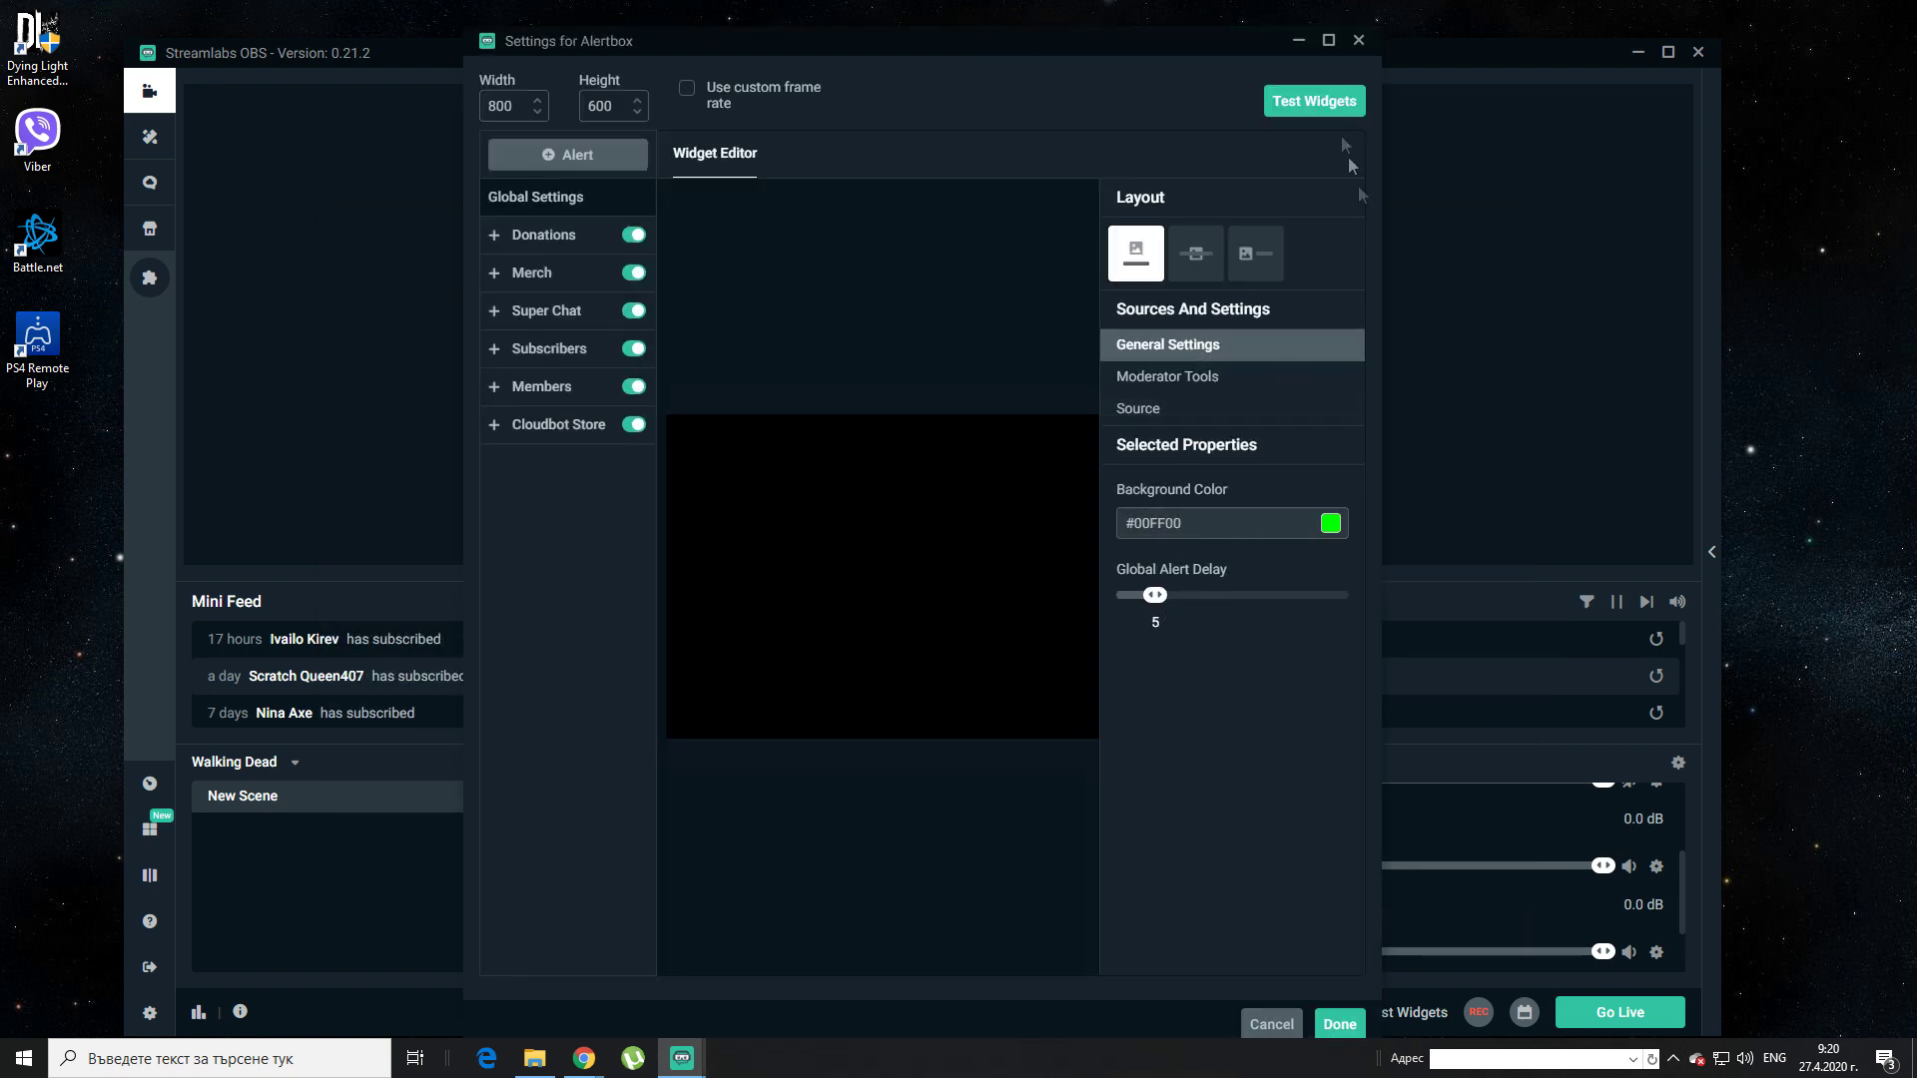
click(1338, 1024)
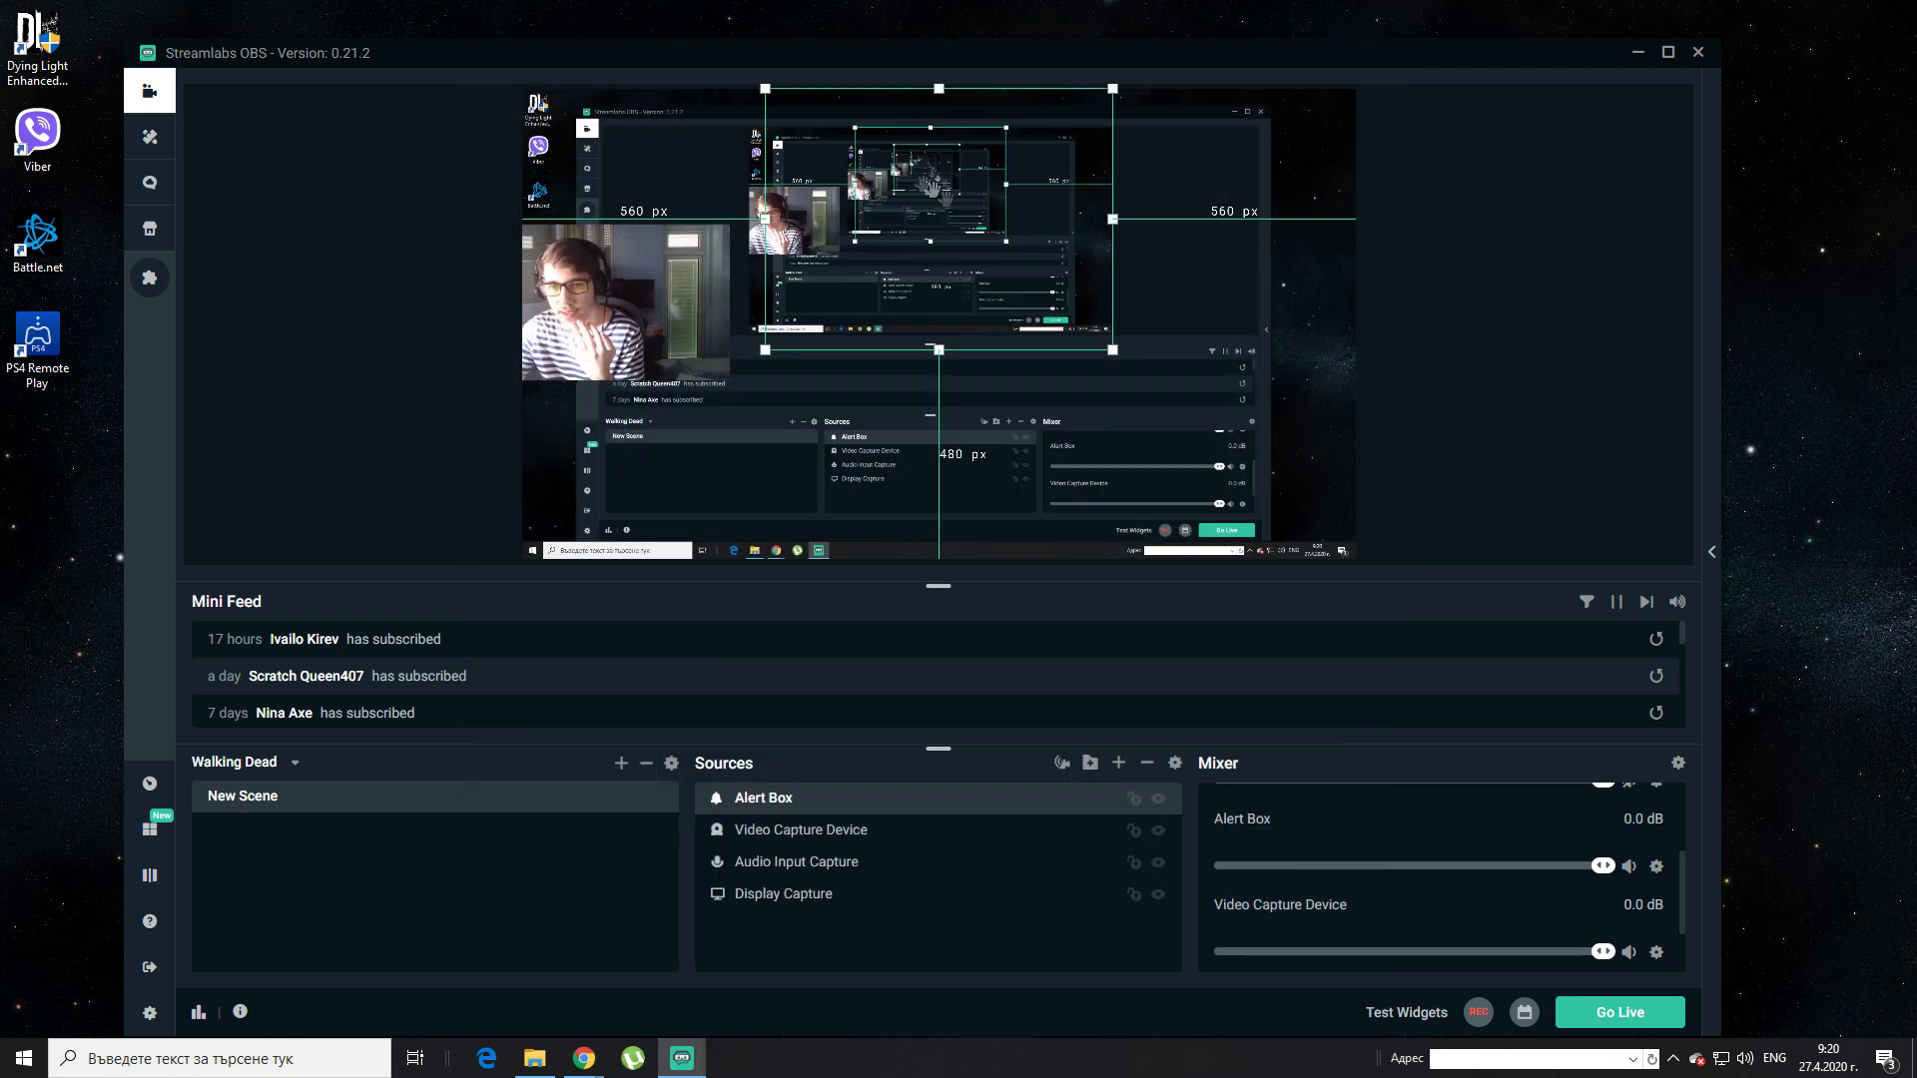
Shrink and place the Alert Box near the canvas's upper right, about 116 px from the edge, and nudge the webcam image slightly down
drag(1126, 211, 1127, 198)
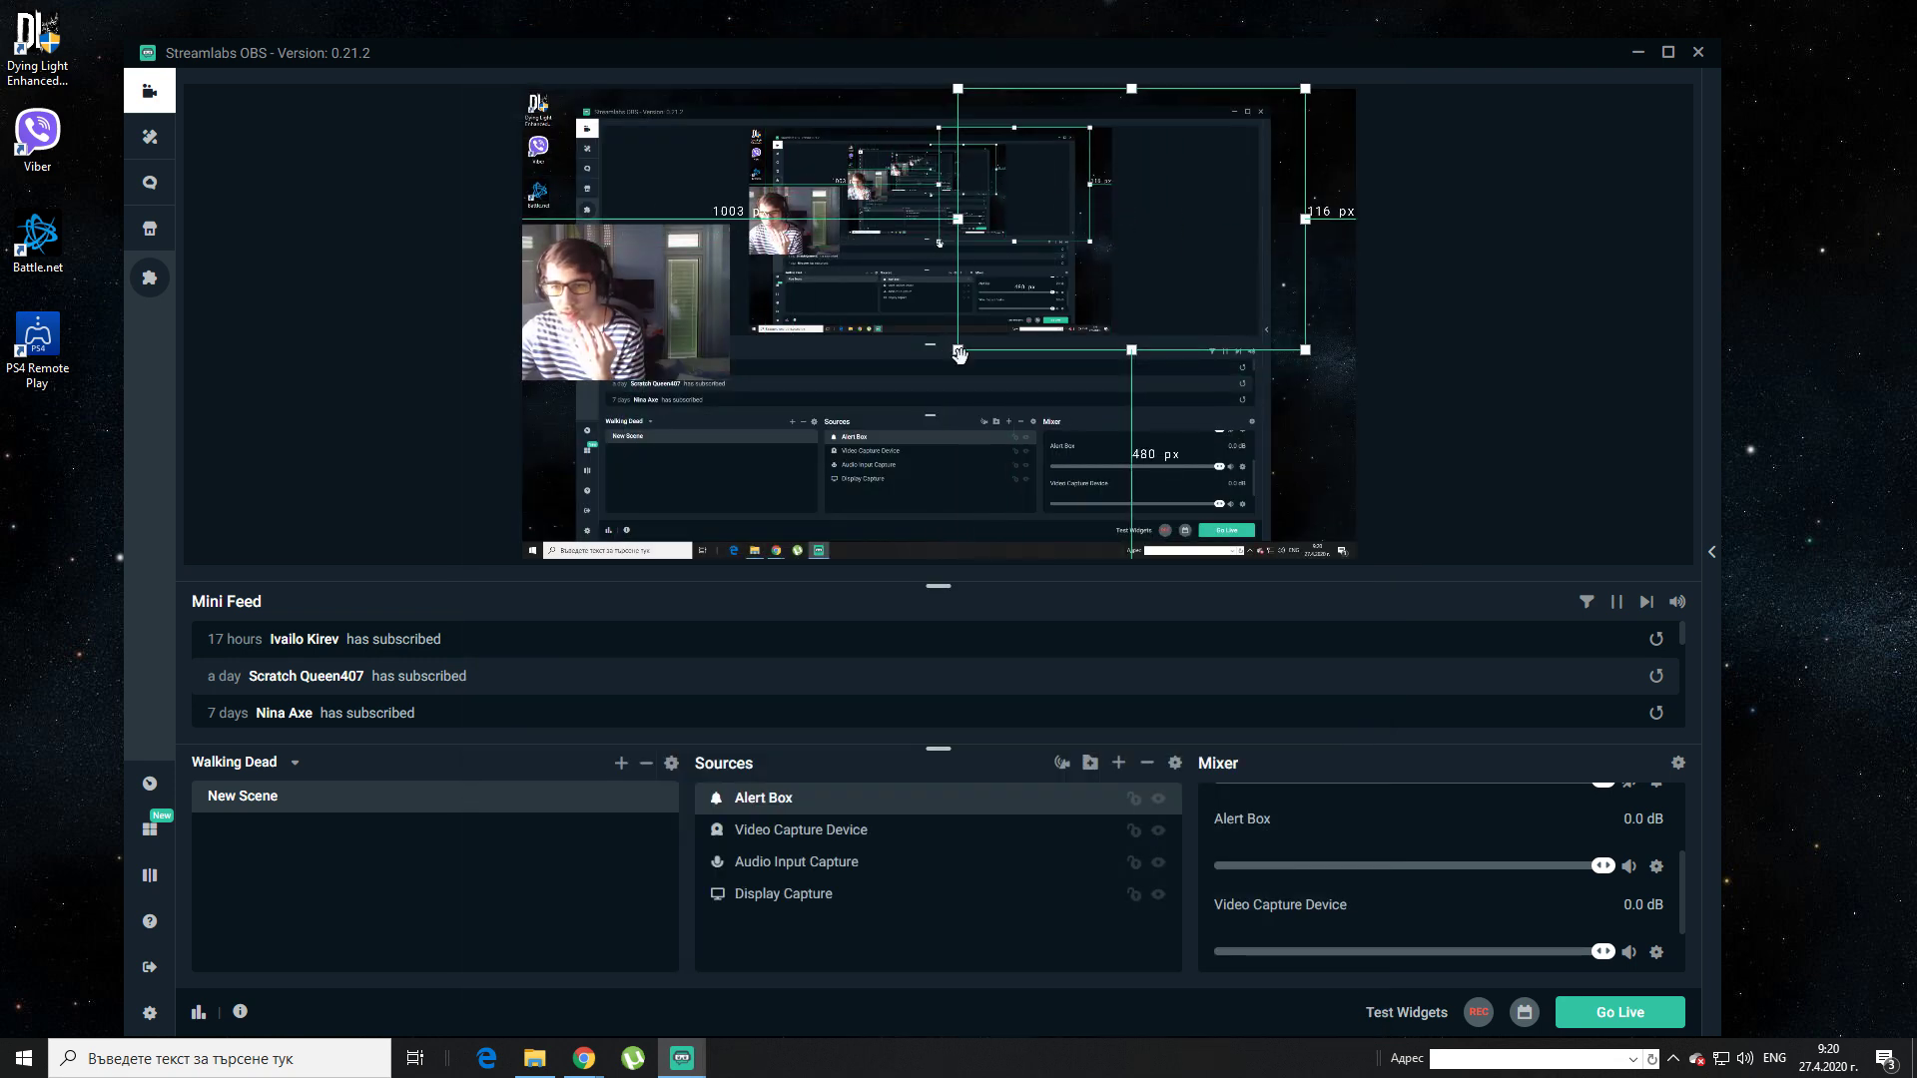
drag(958, 351, 1127, 257)
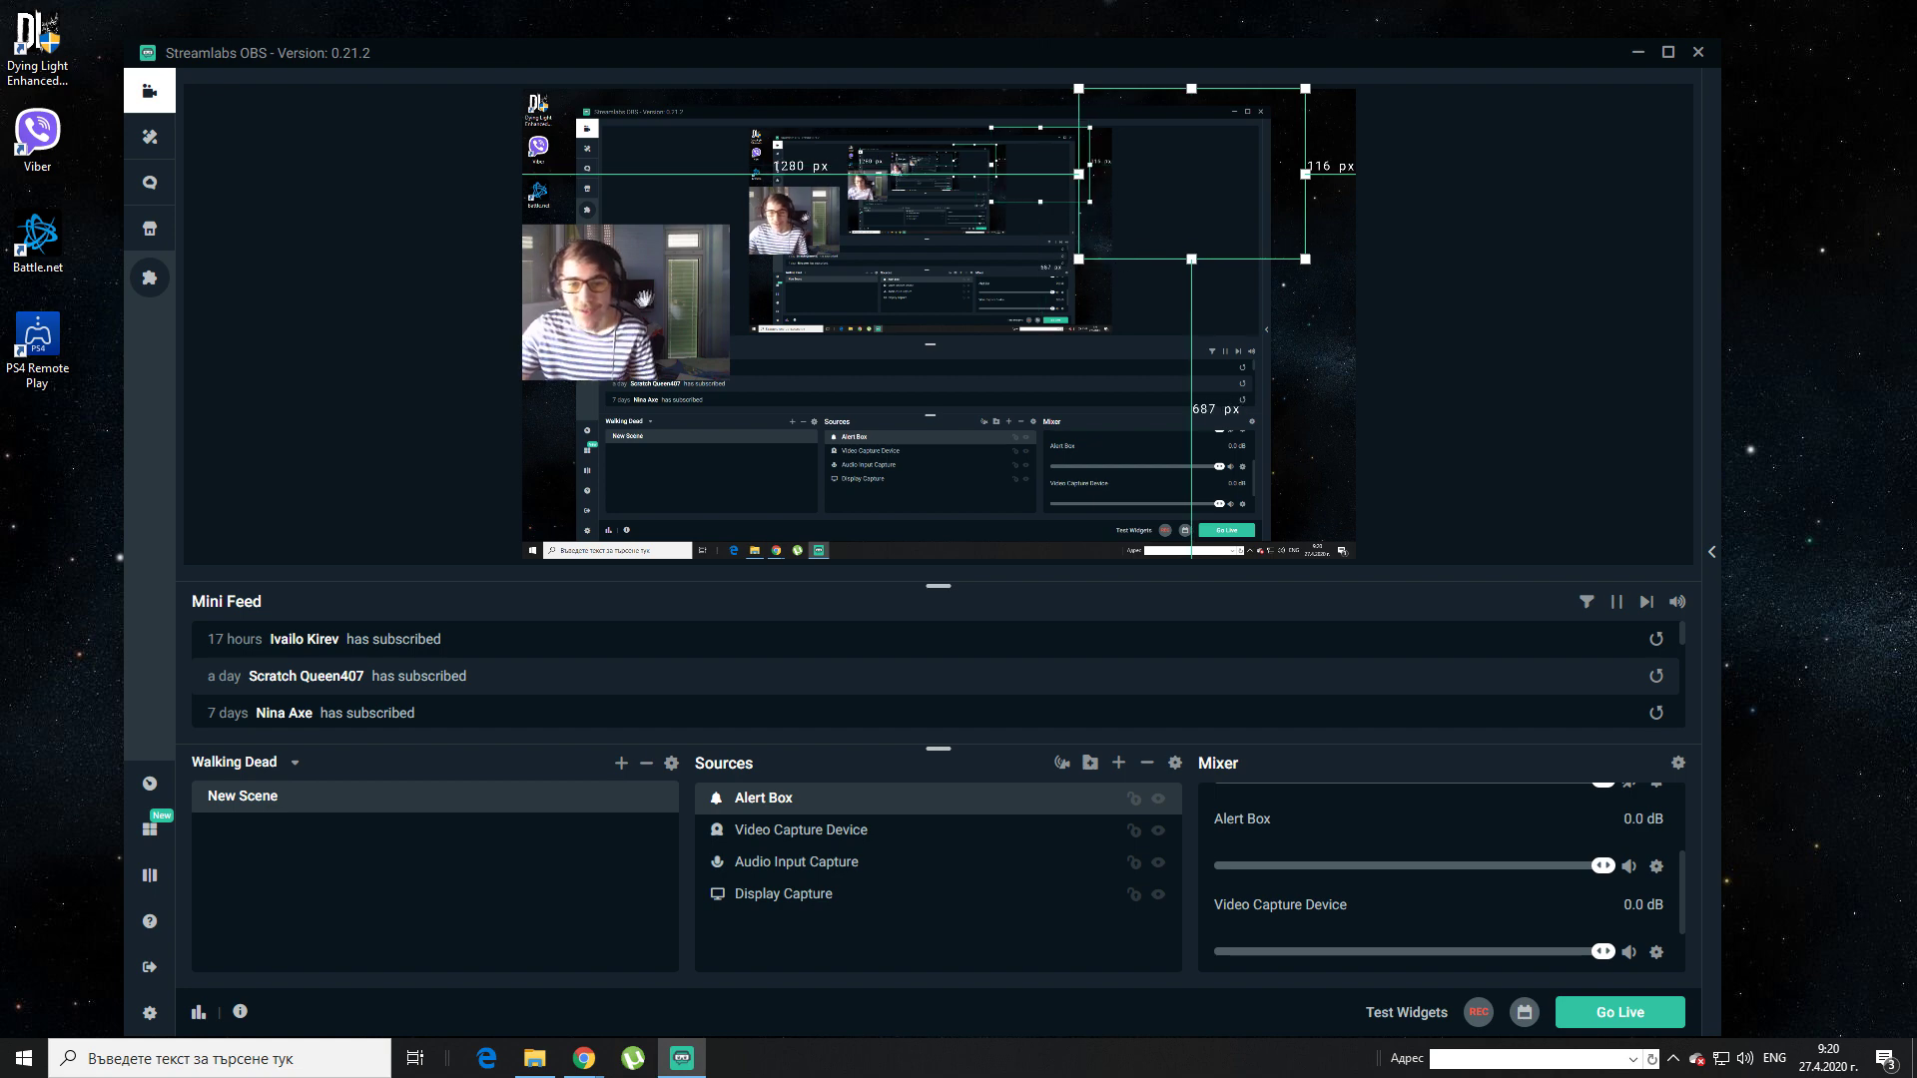
click(648, 303)
drag(648, 302, 648, 305)
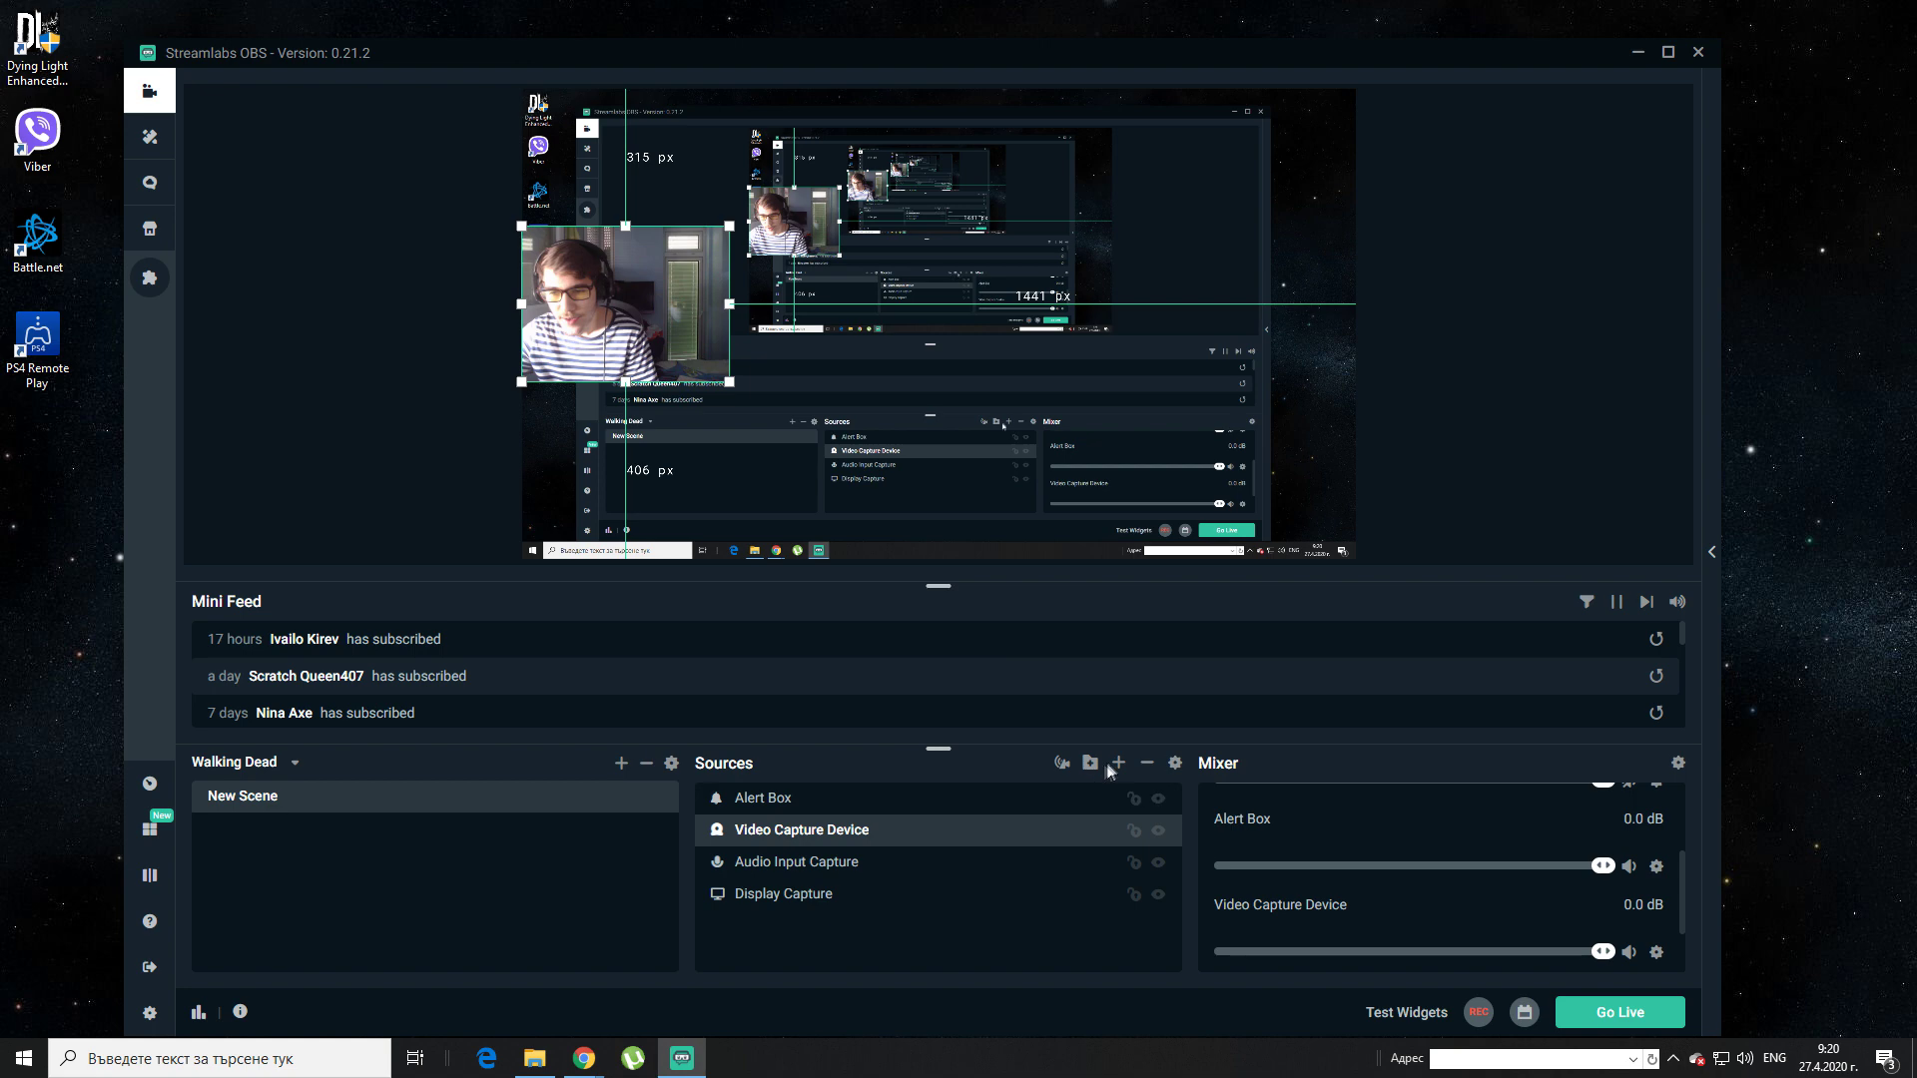
Add a Viewer Count widget with the suggested source name and only Youtube Viewers enabled
click(1118, 763)
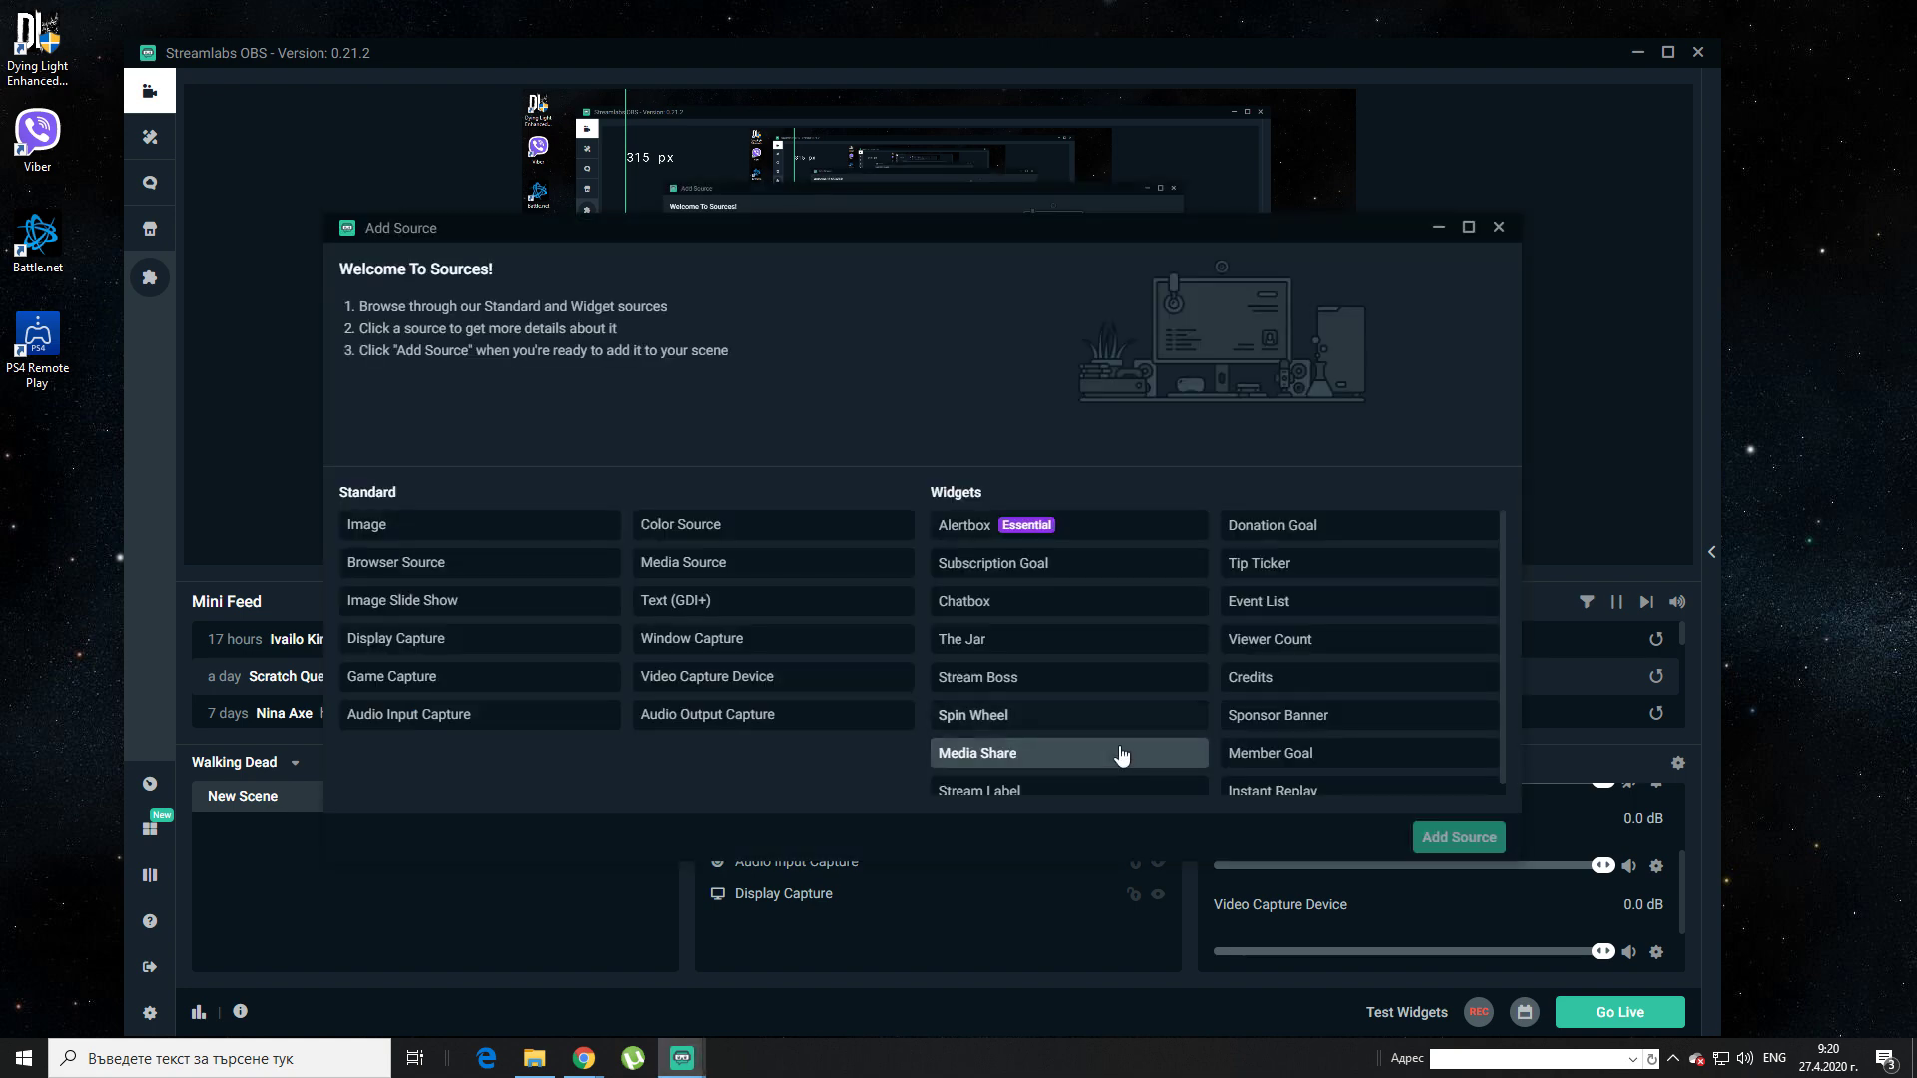
scroll(1195, 654, down, 1)
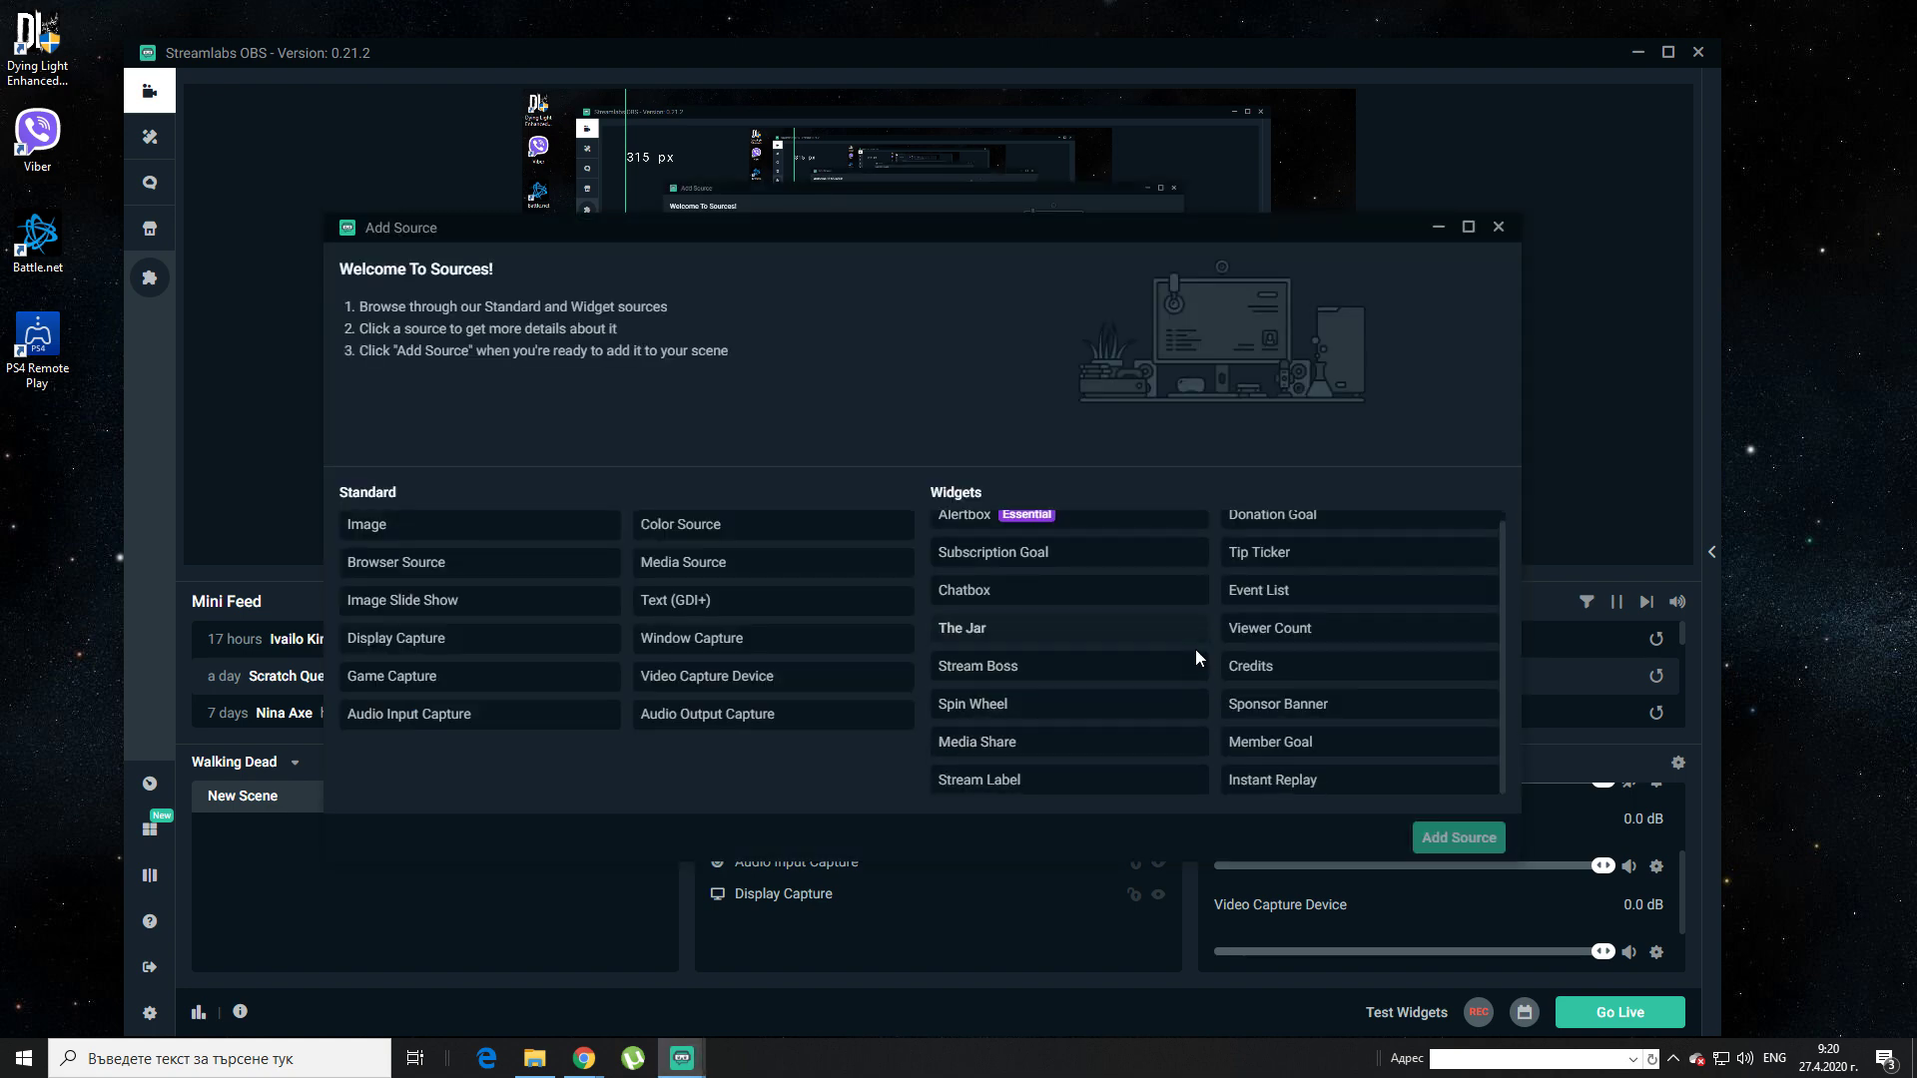
scroll(1195, 649, up, 1)
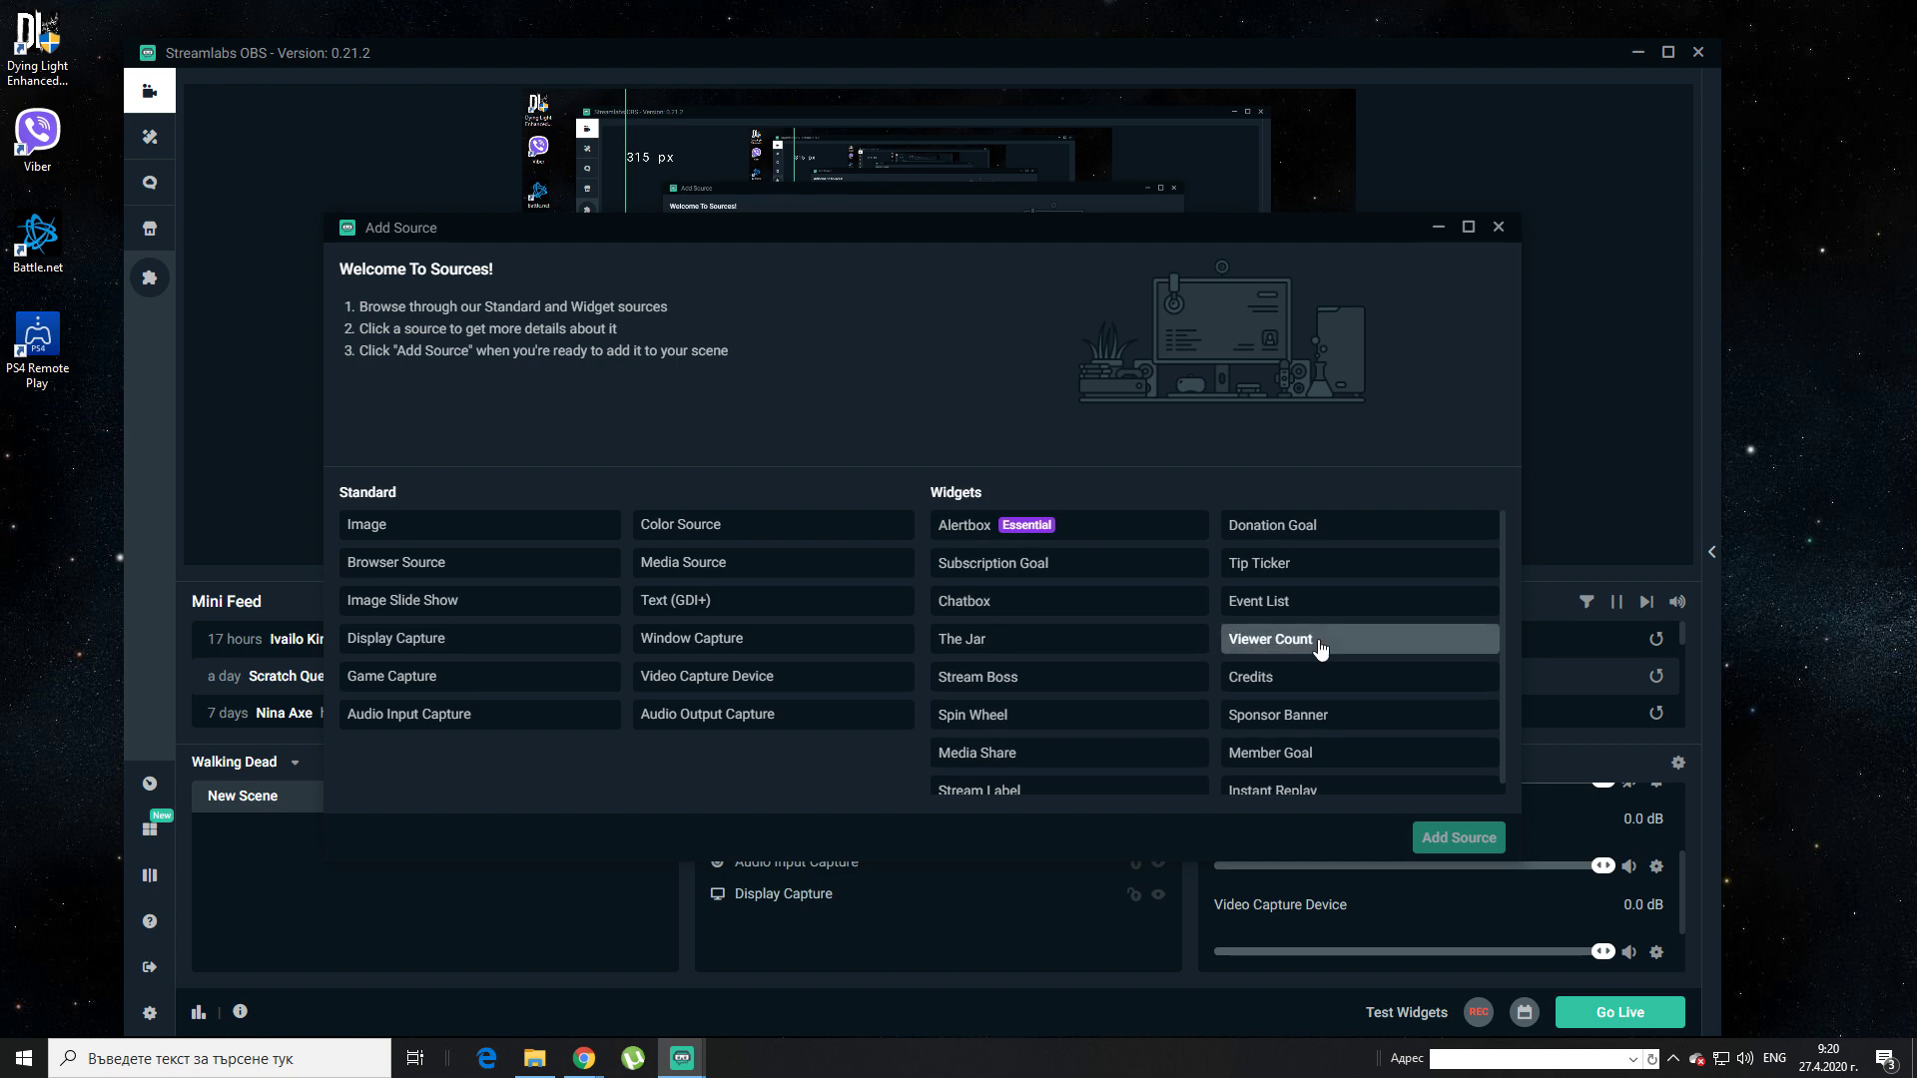
click(1321, 649)
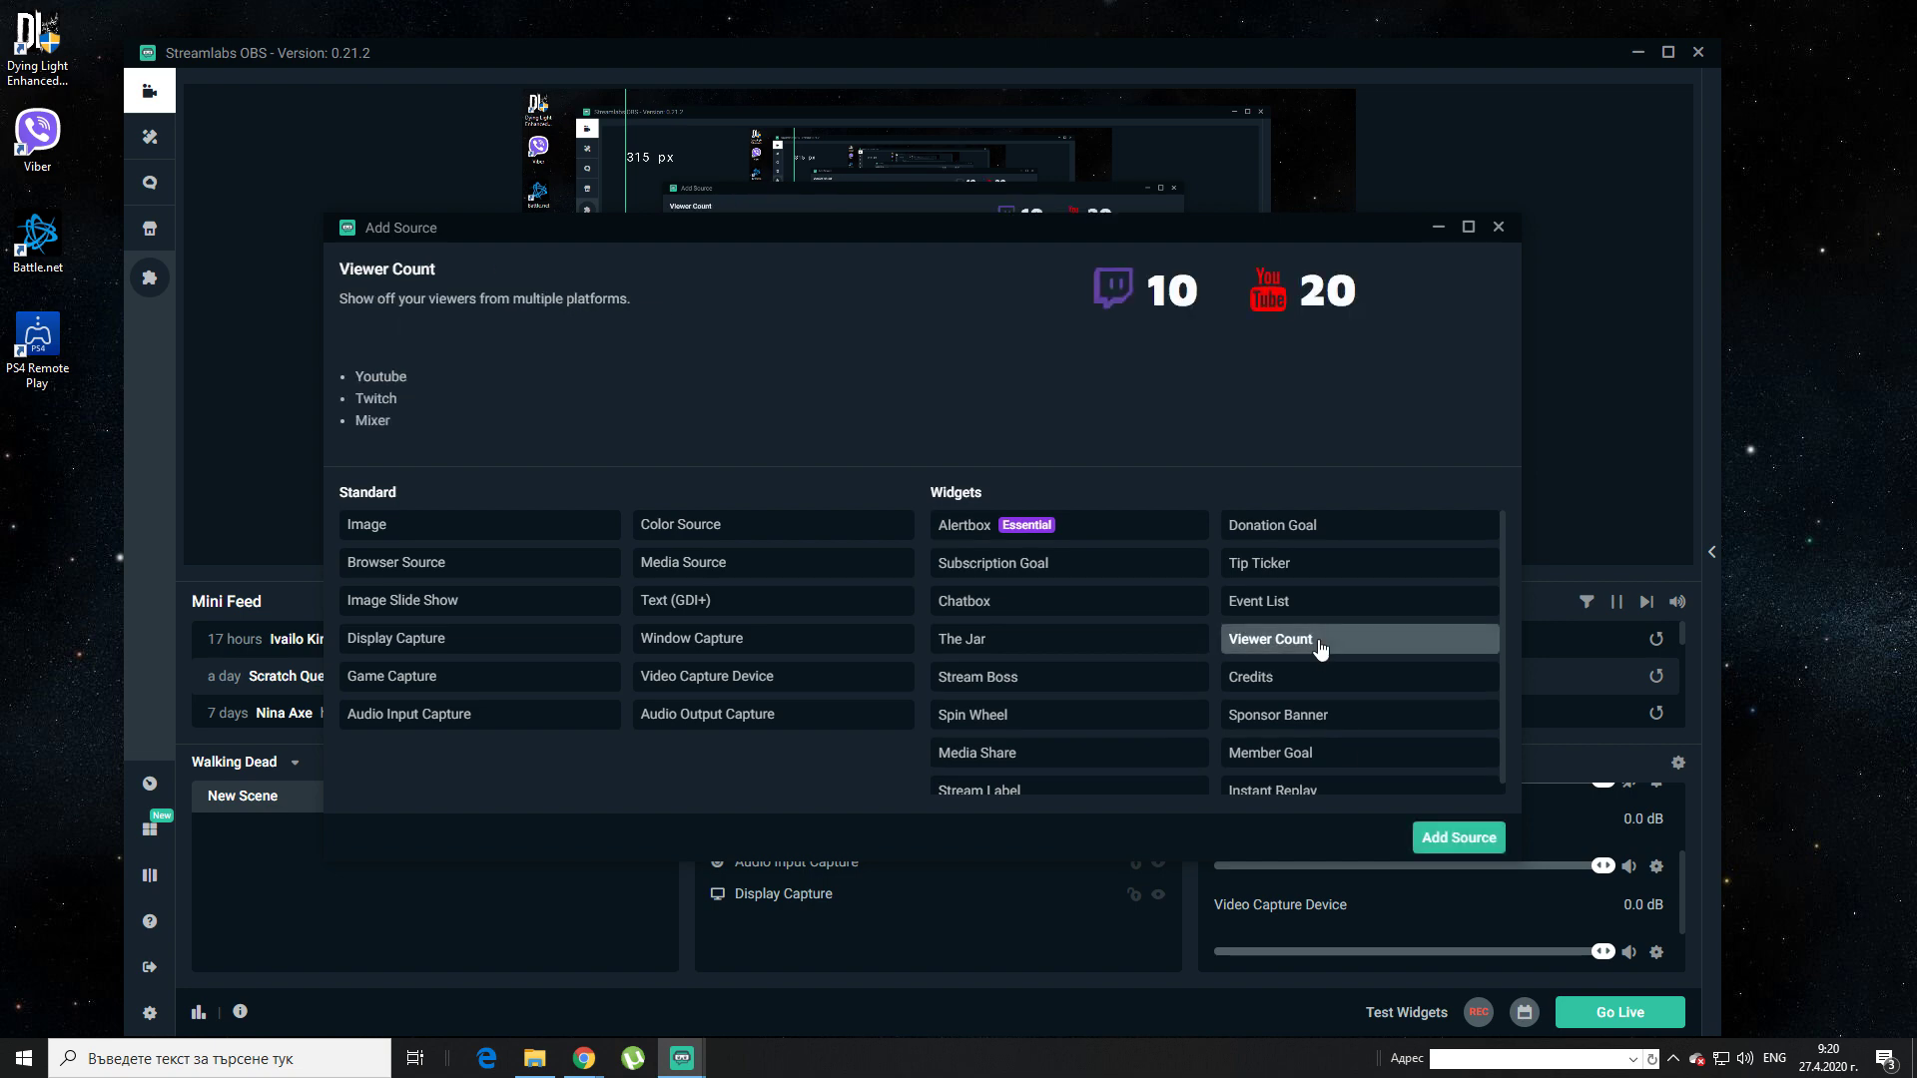
click(1458, 839)
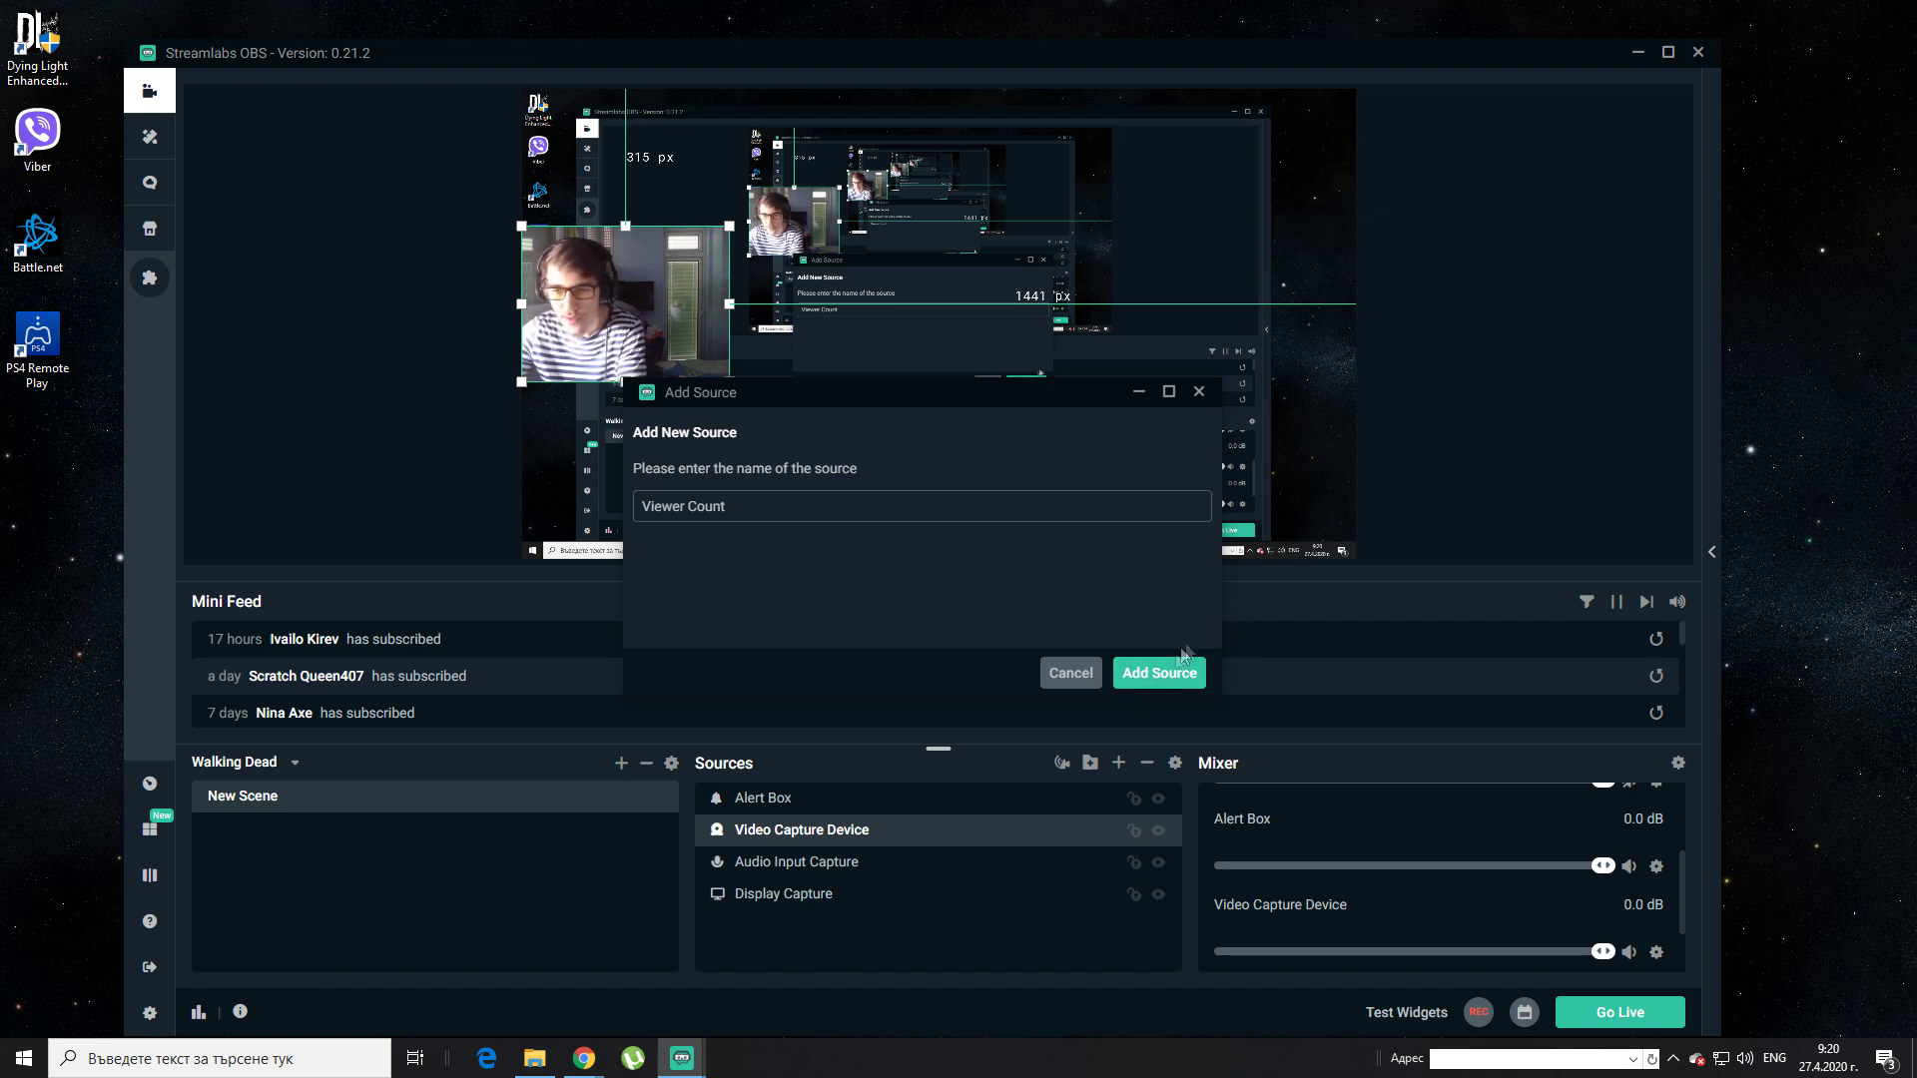
click(1169, 674)
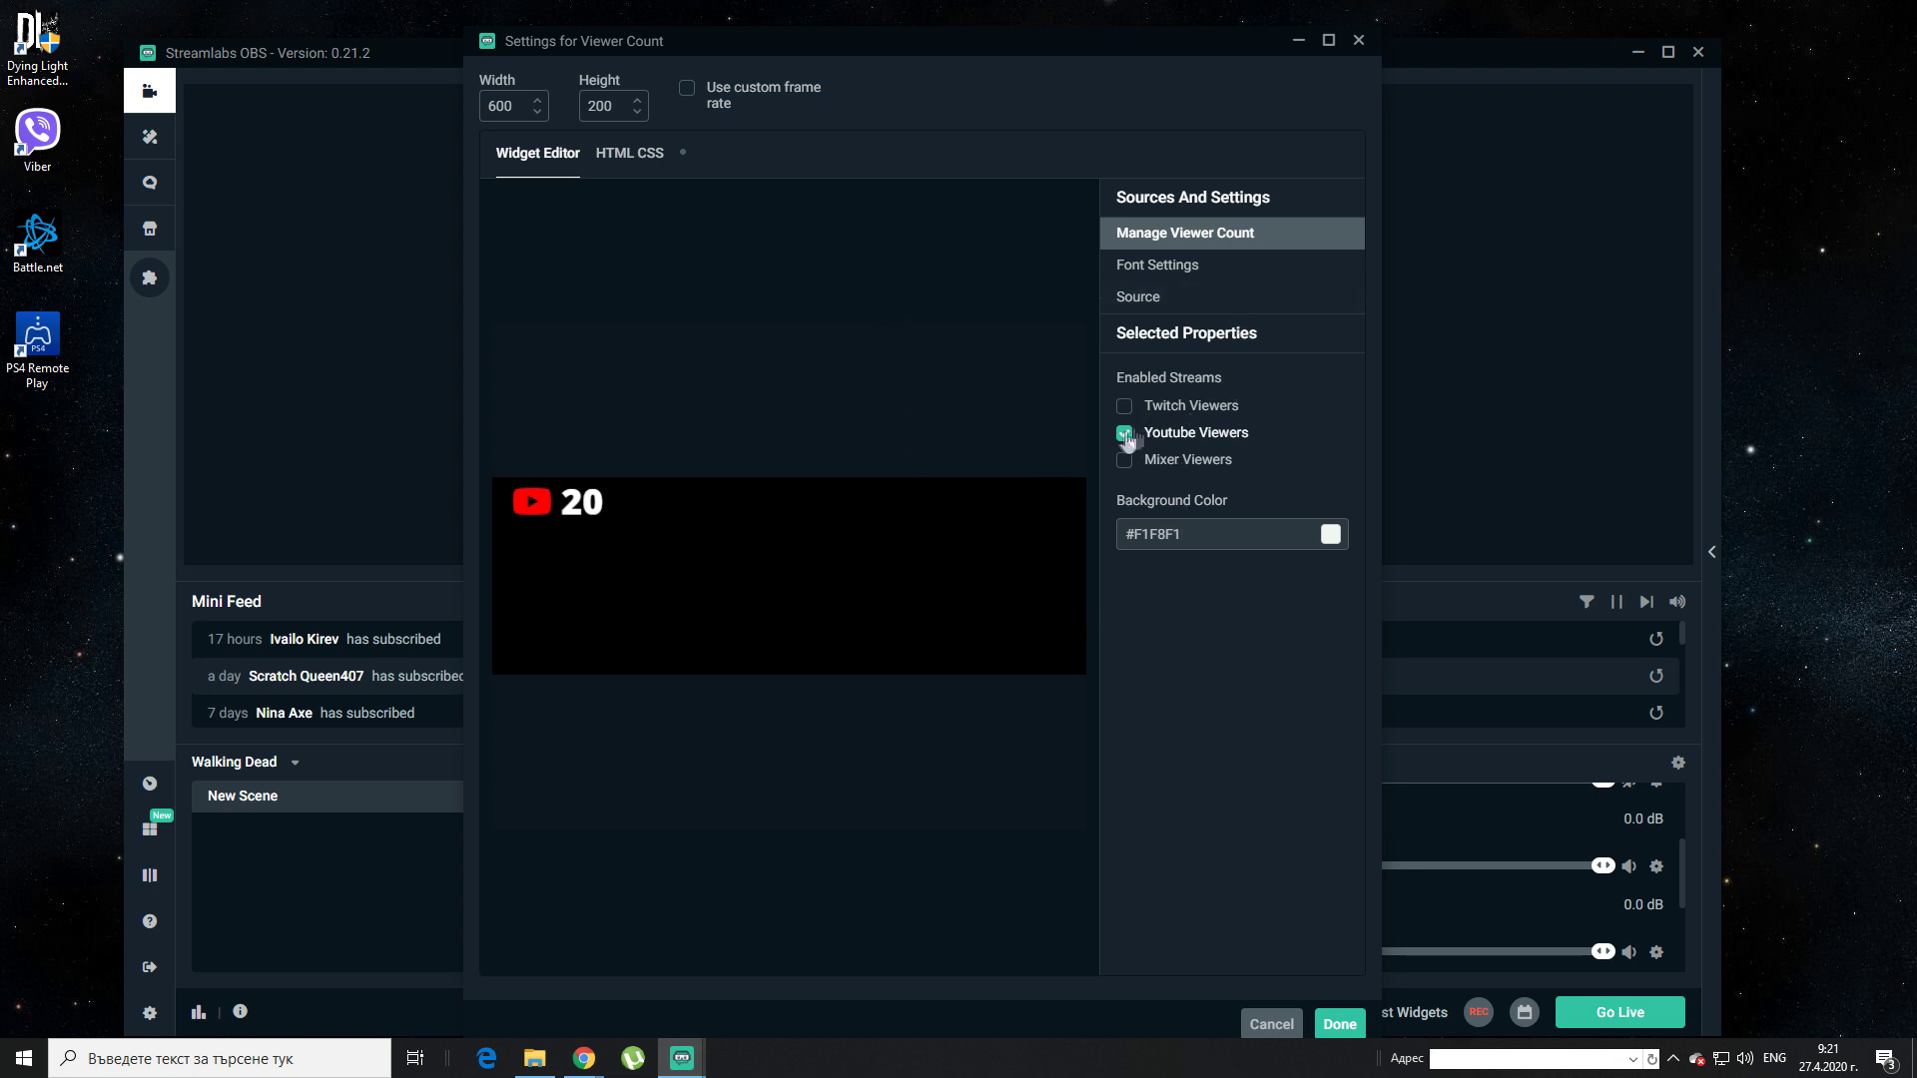
click(1340, 1024)
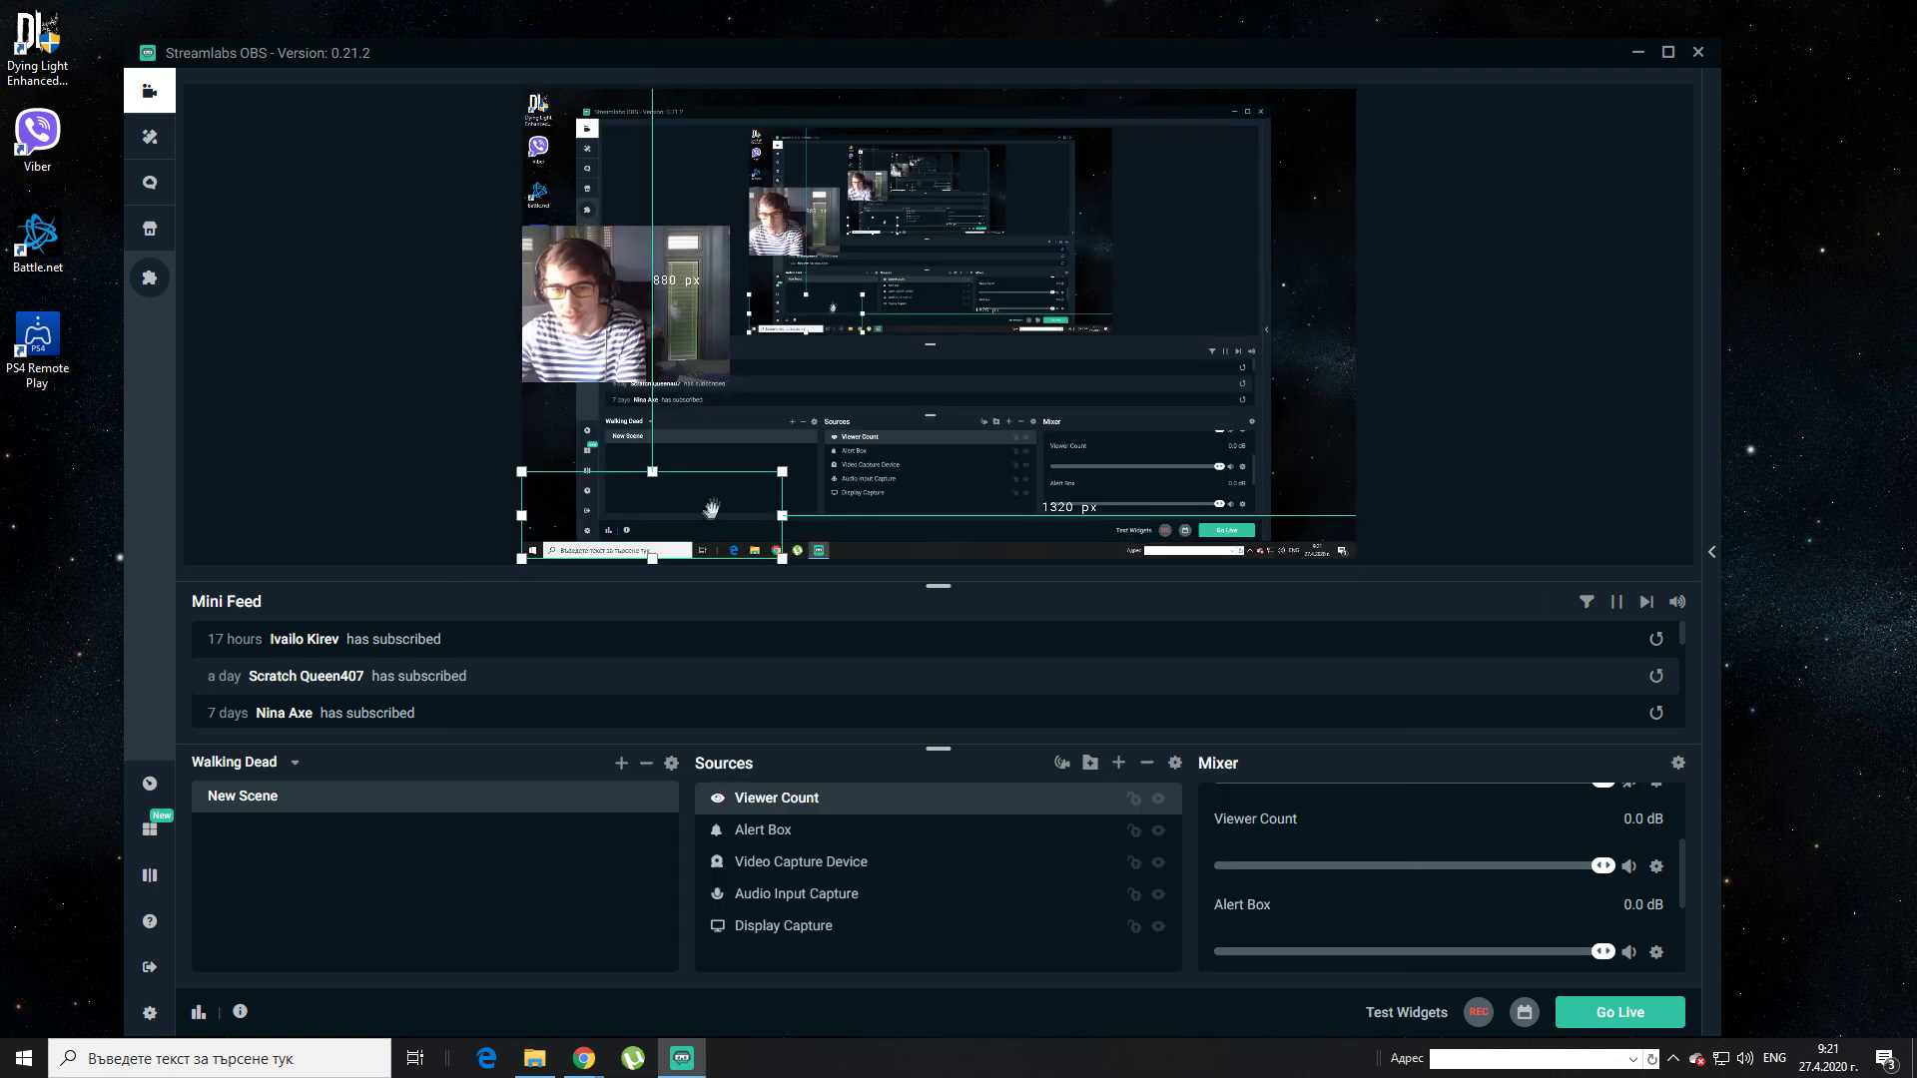
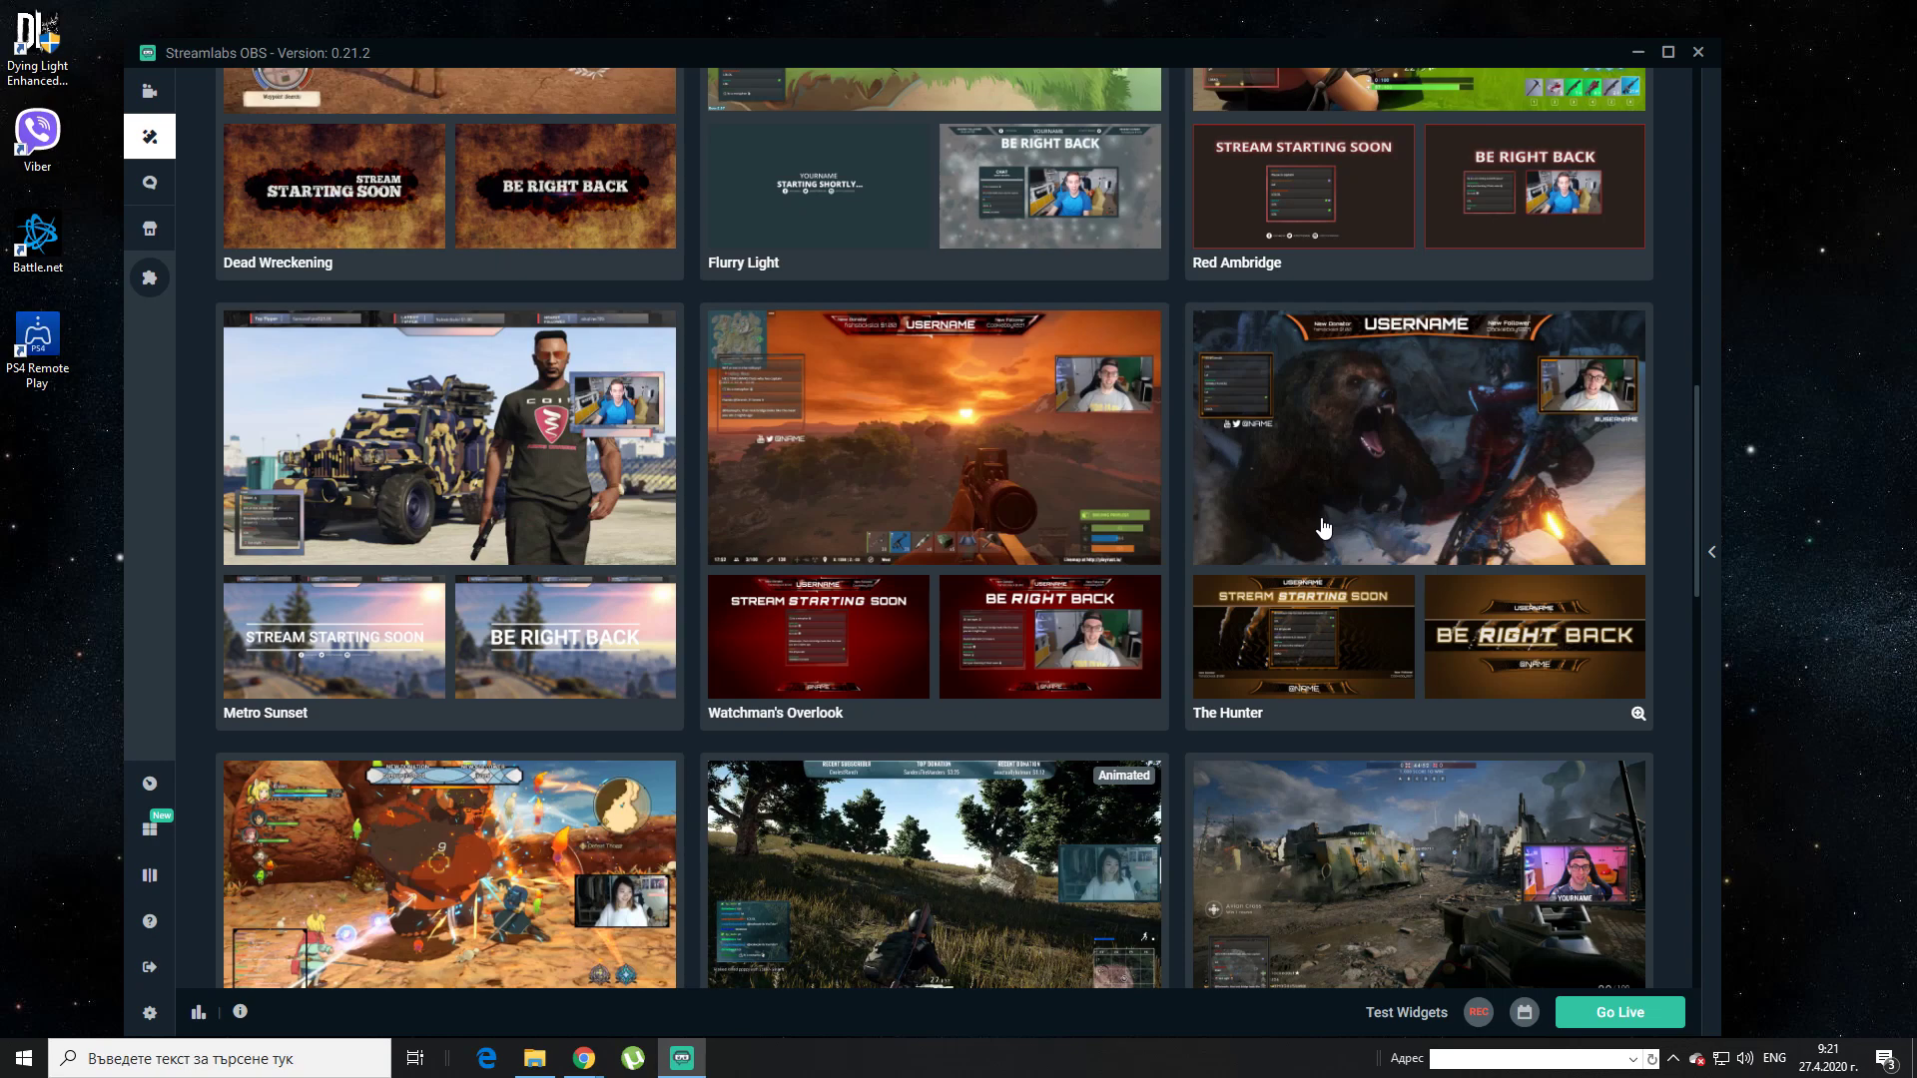
Browse the scene themes matching "free" with the red colour filter
scroll(1086, 526, up, 10)
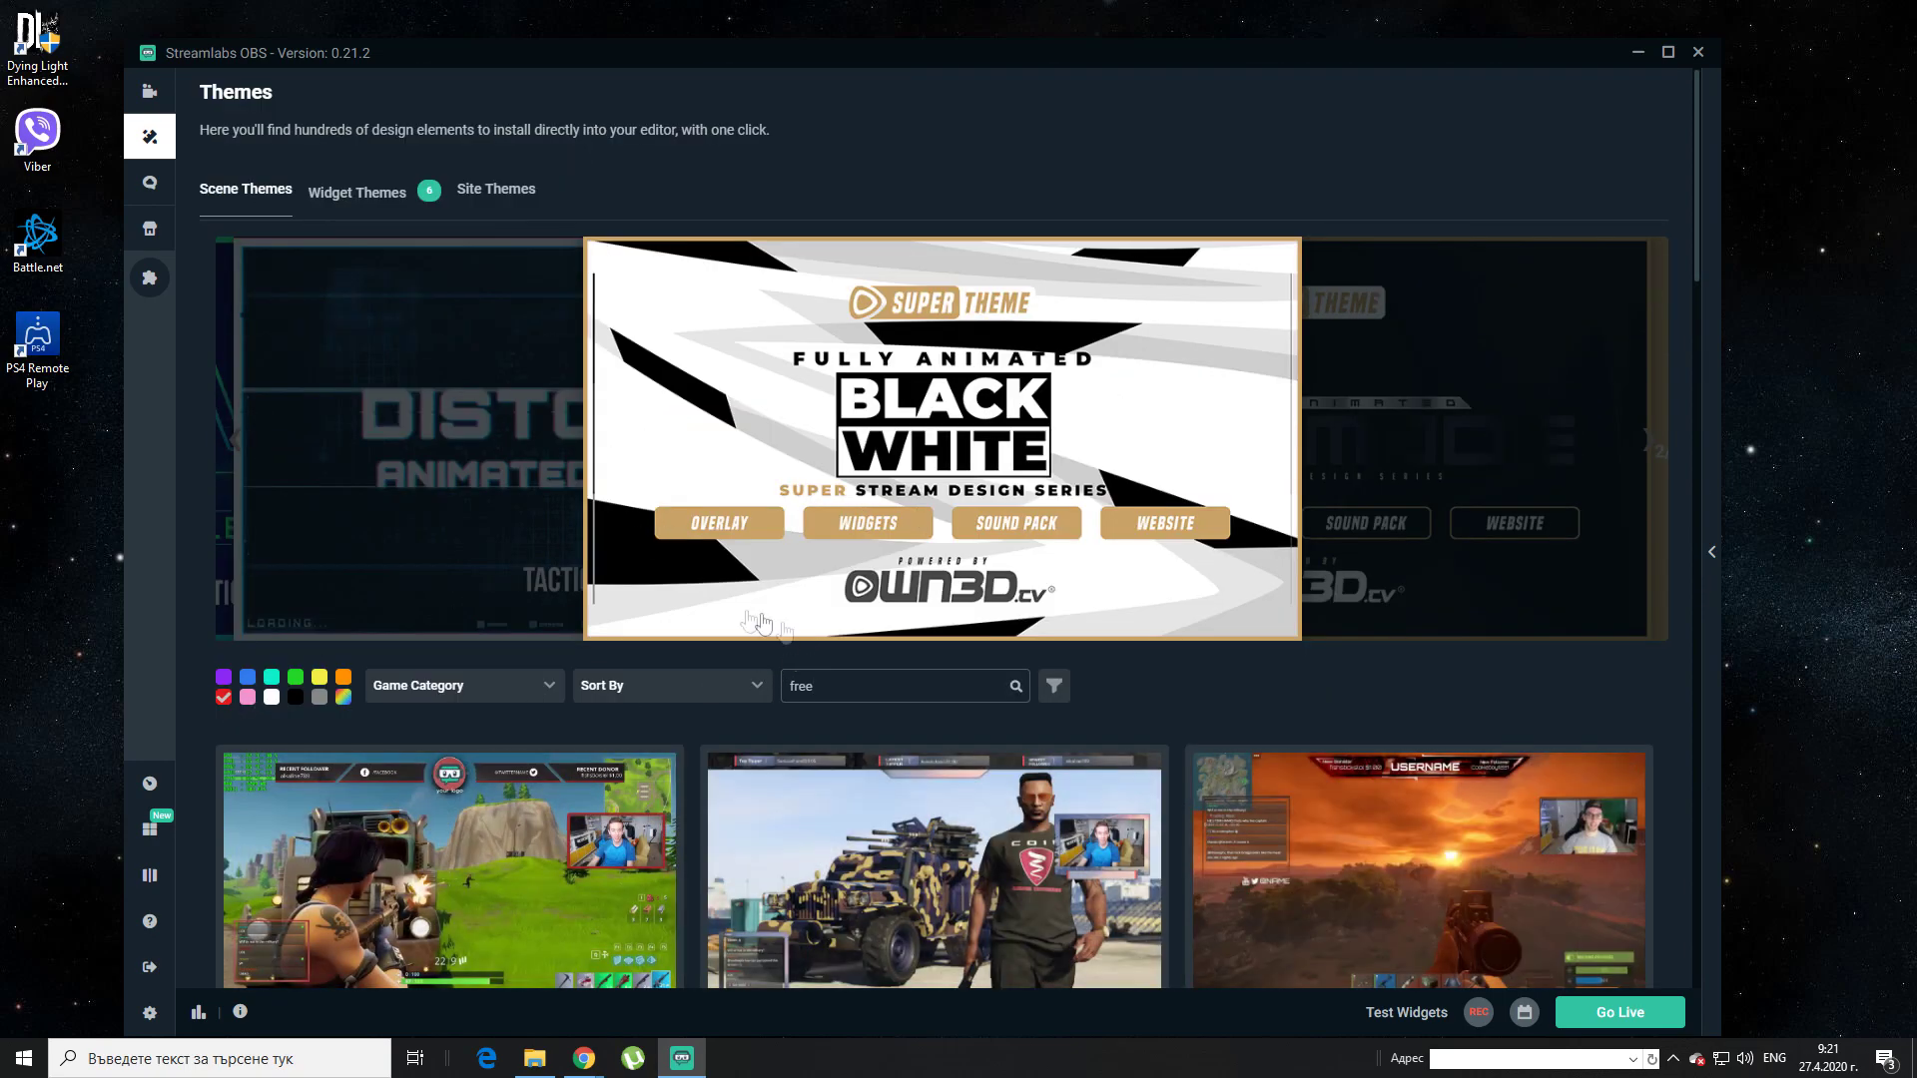
scroll(686, 705, down, 3)
scroll(686, 704, down, 4)
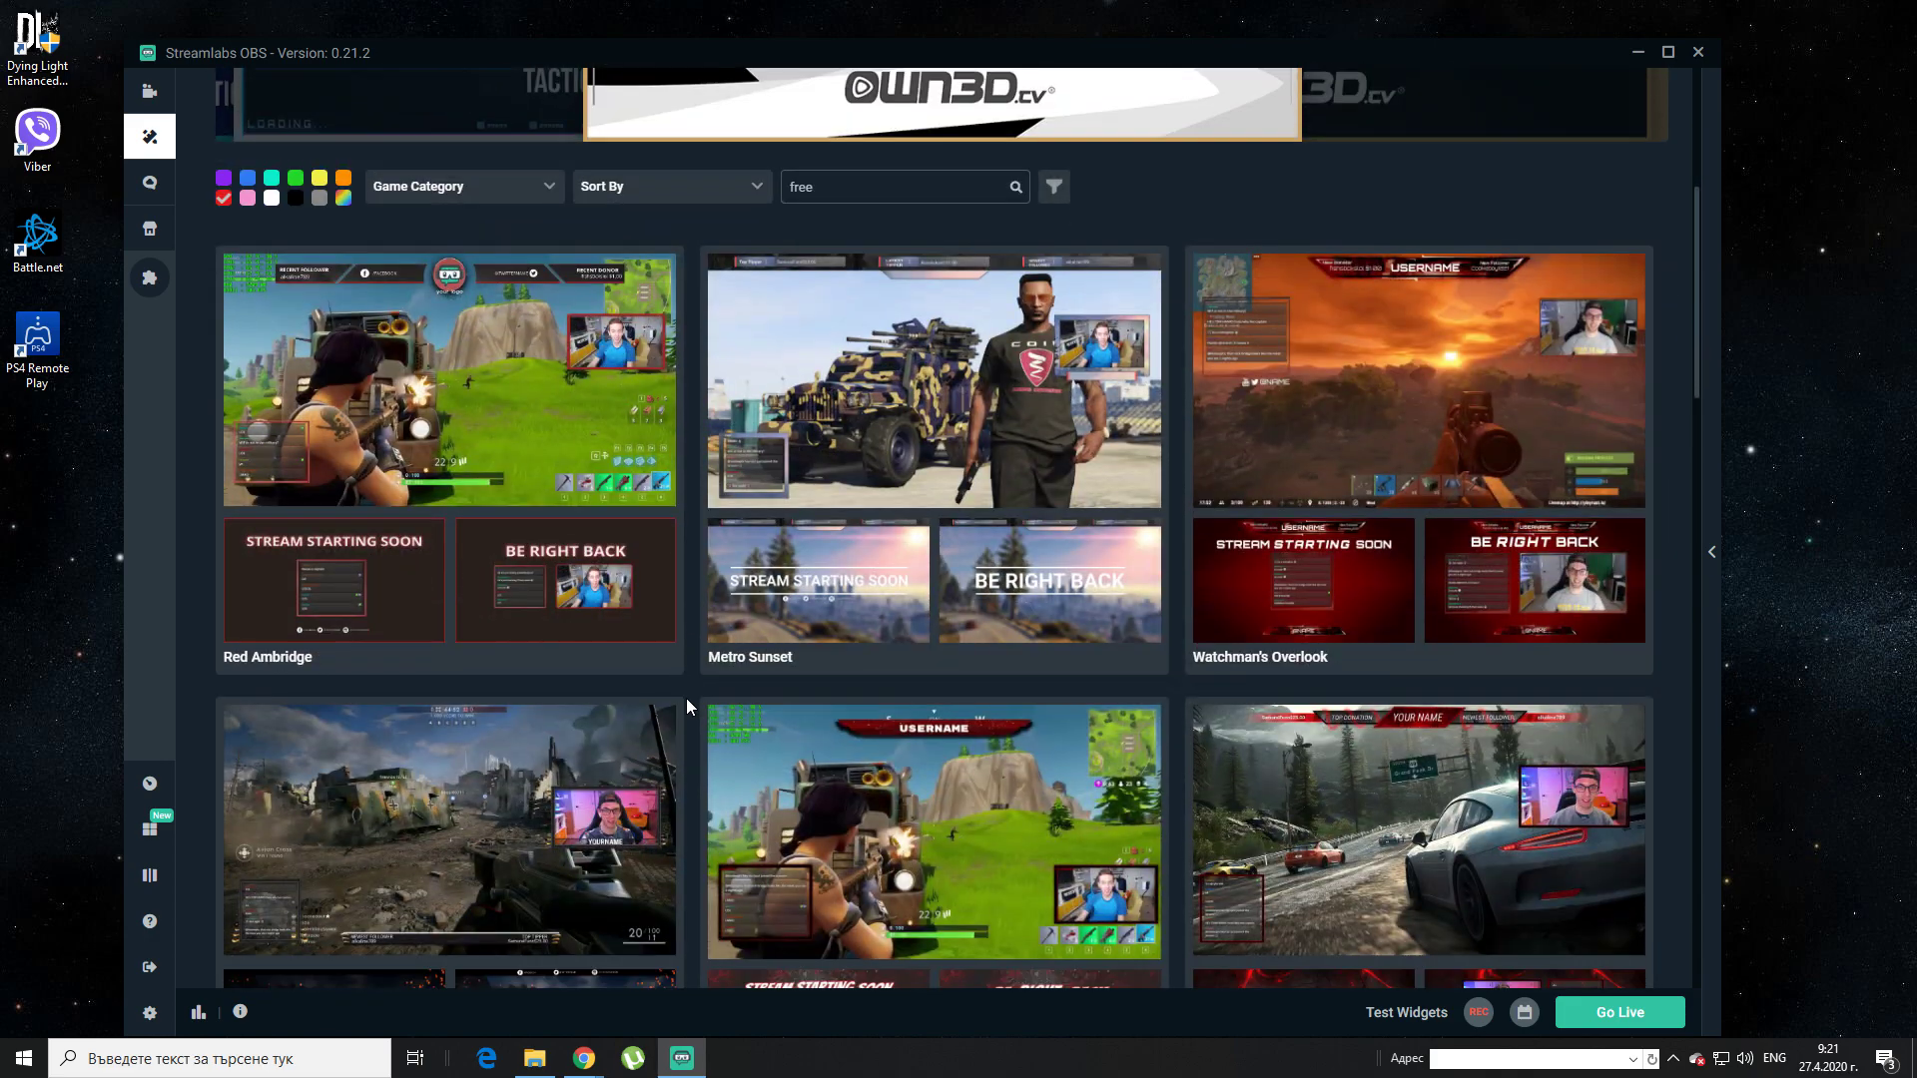
Find the Walking Dead scene theme in the filtered results and install its overlay
scroll(686, 706, down, 6)
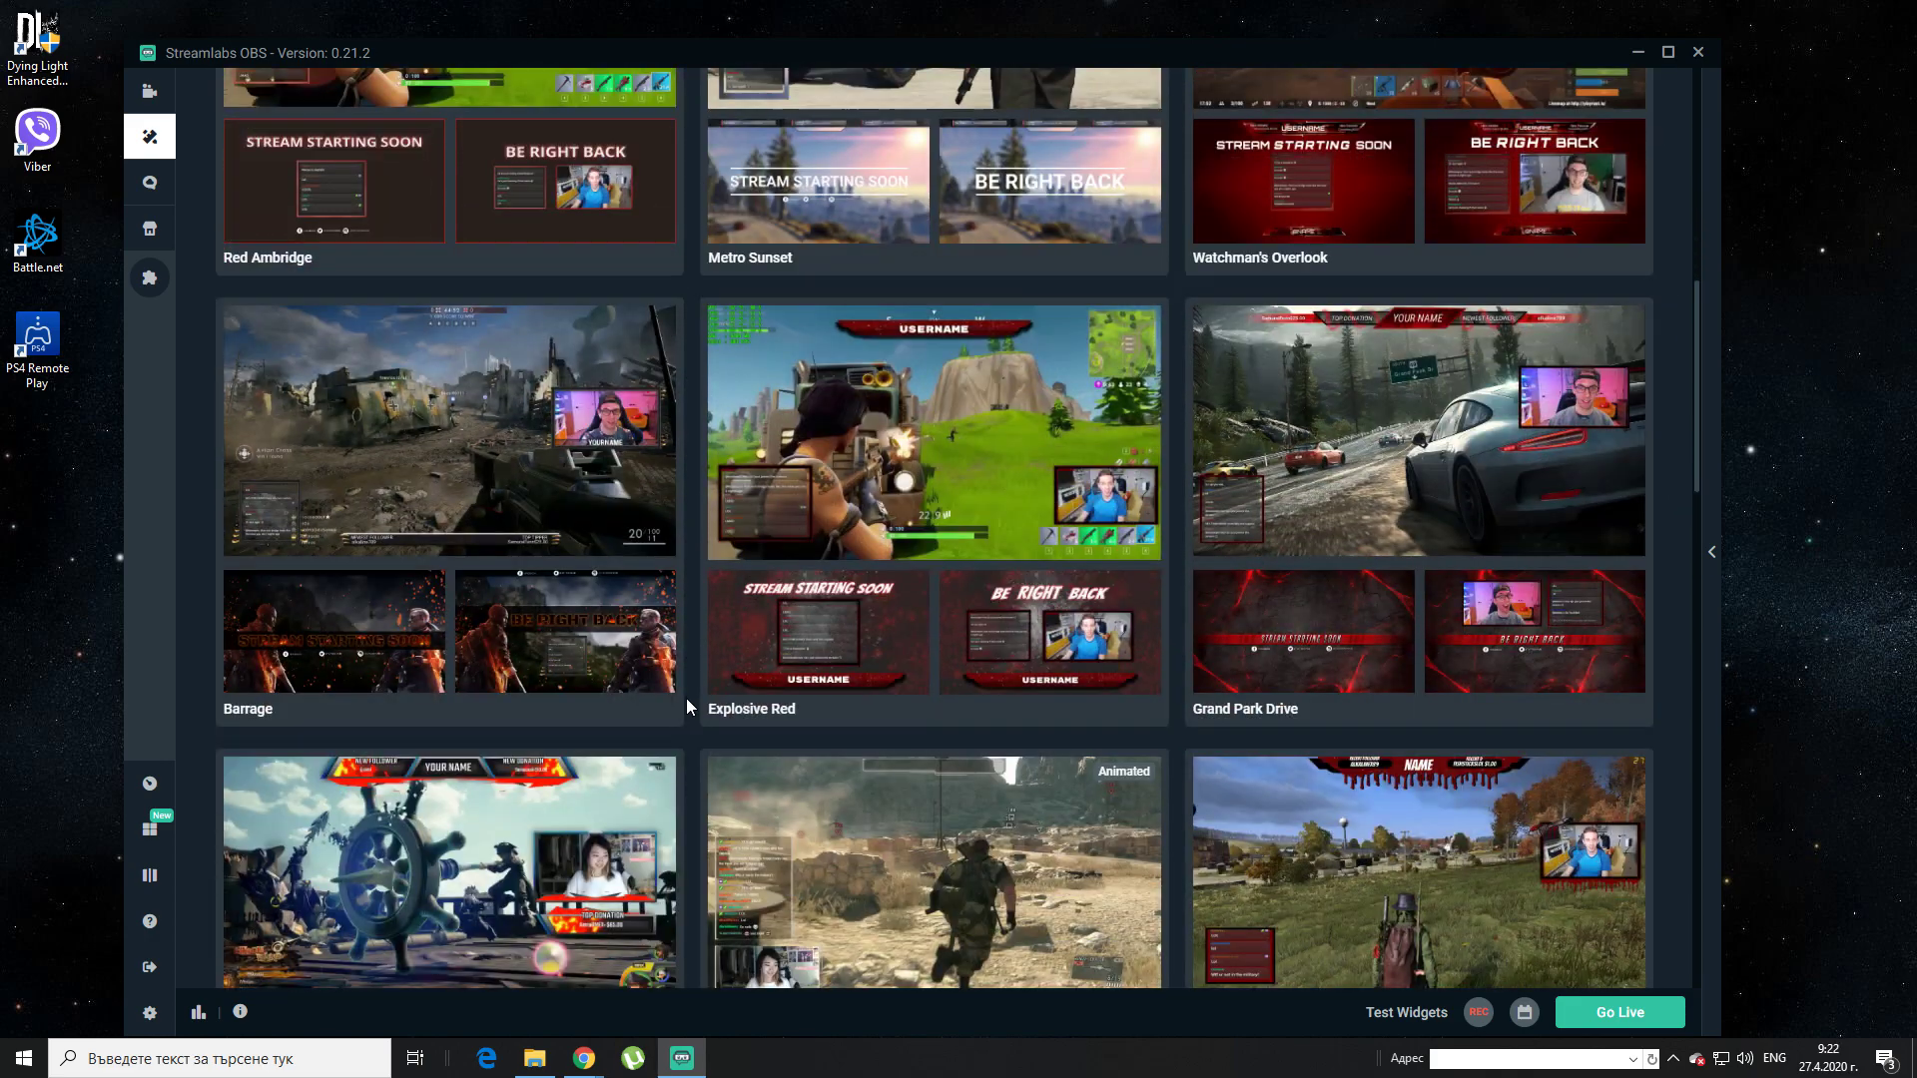
scroll(686, 698, down, 12)
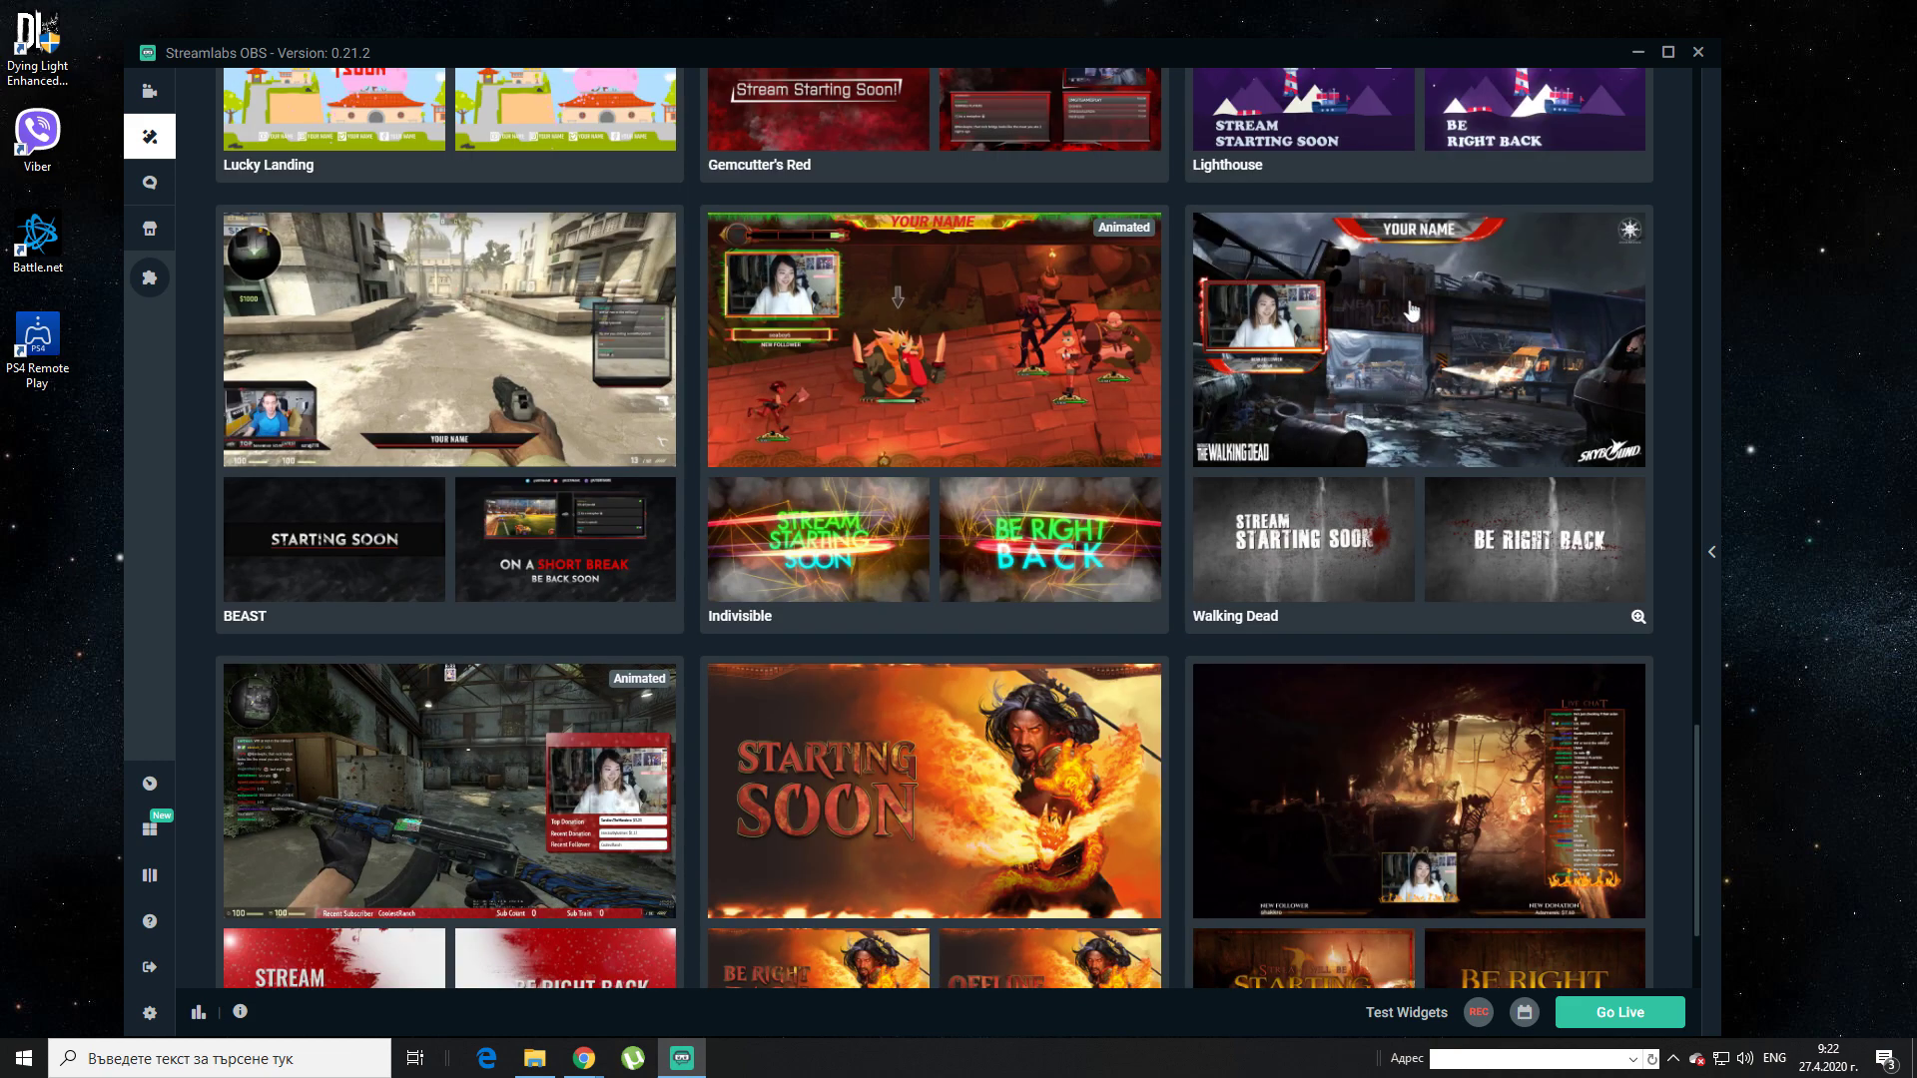
click(1408, 311)
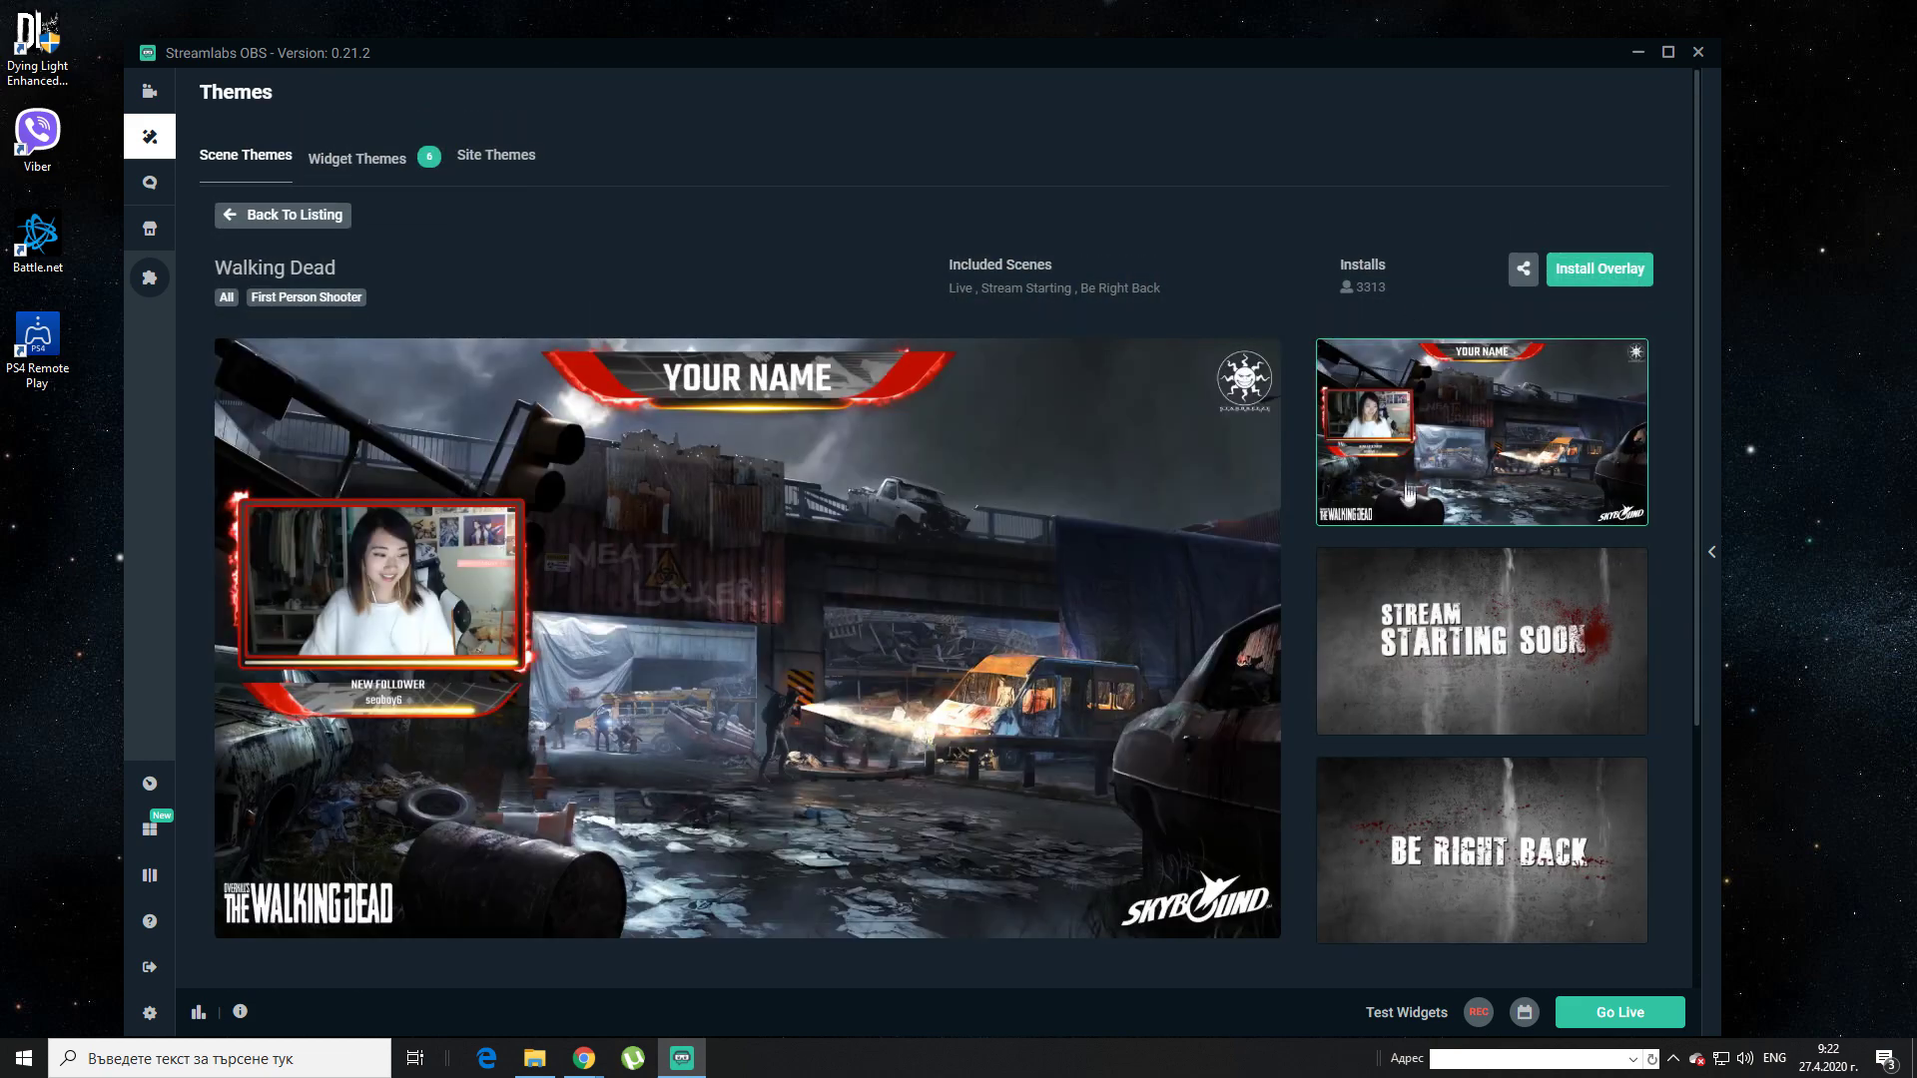
scroll(1414, 496, down, 1)
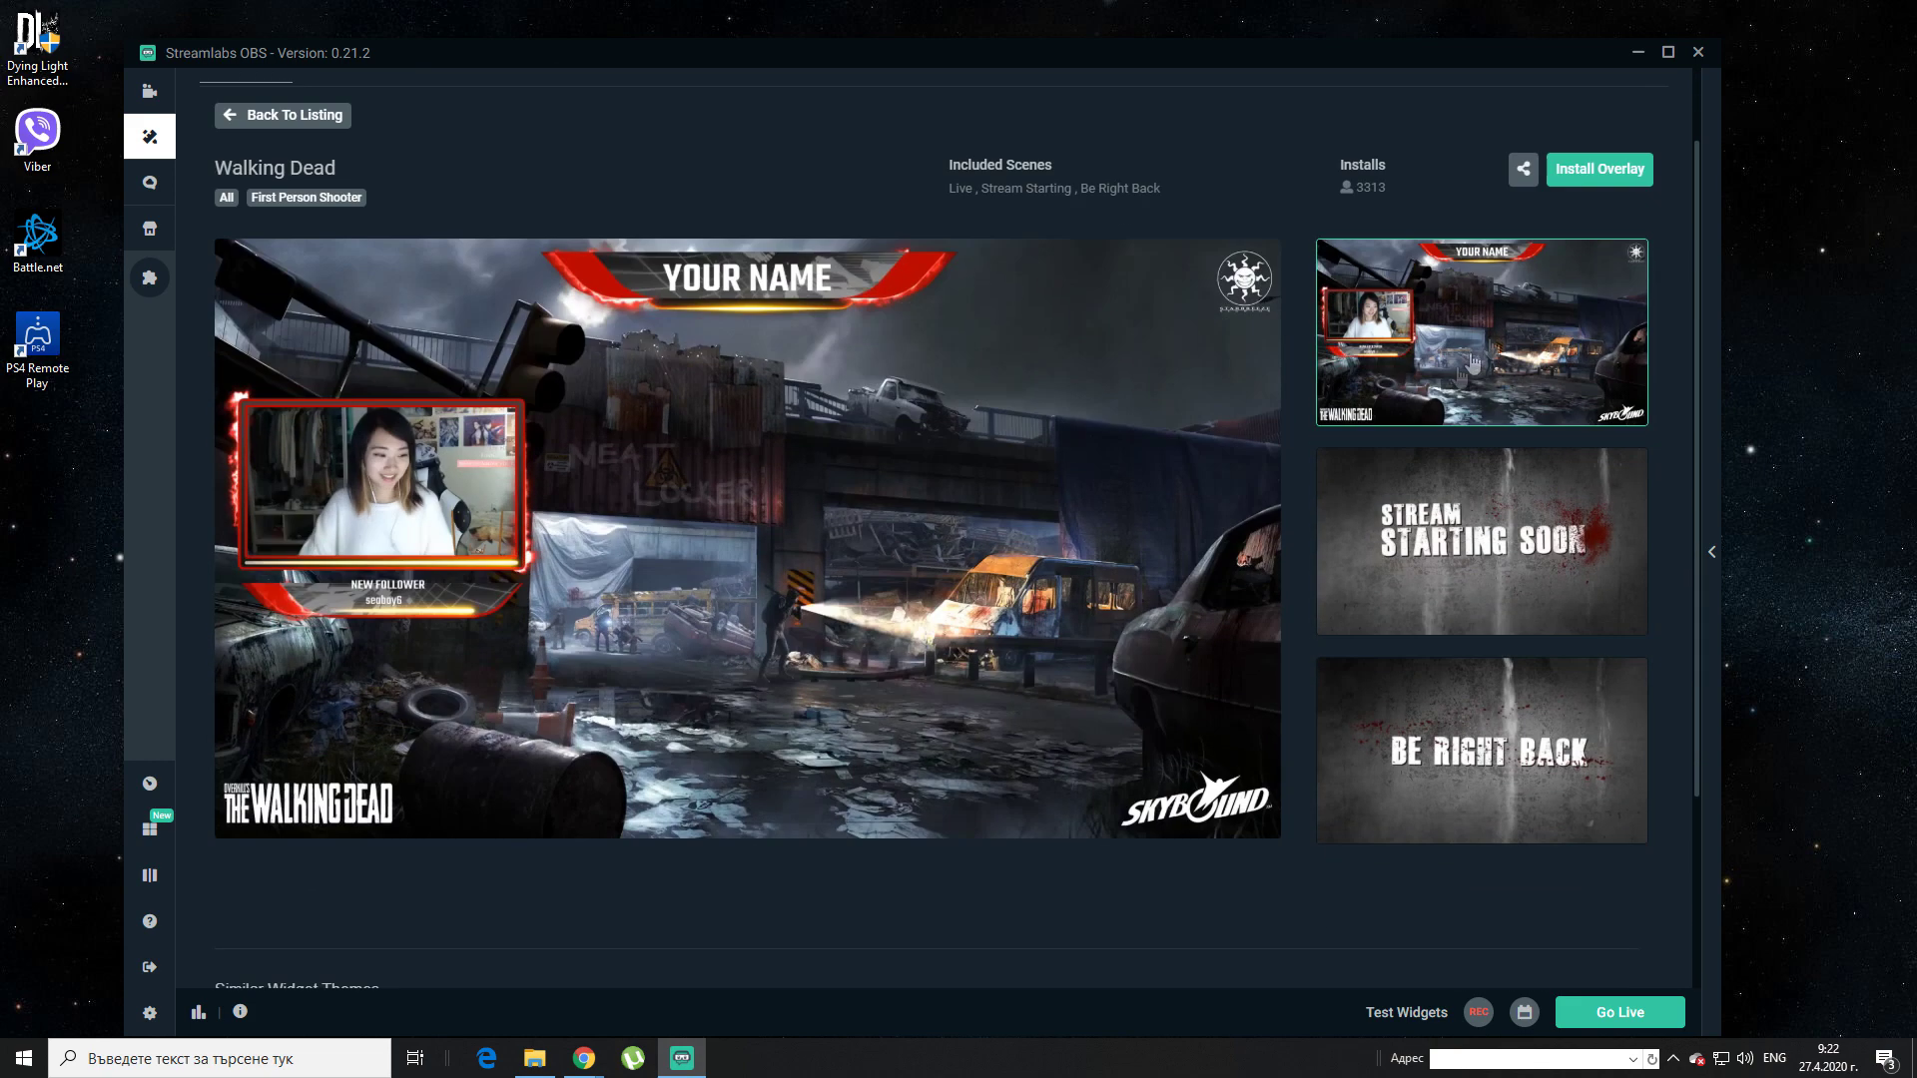
click(1607, 169)
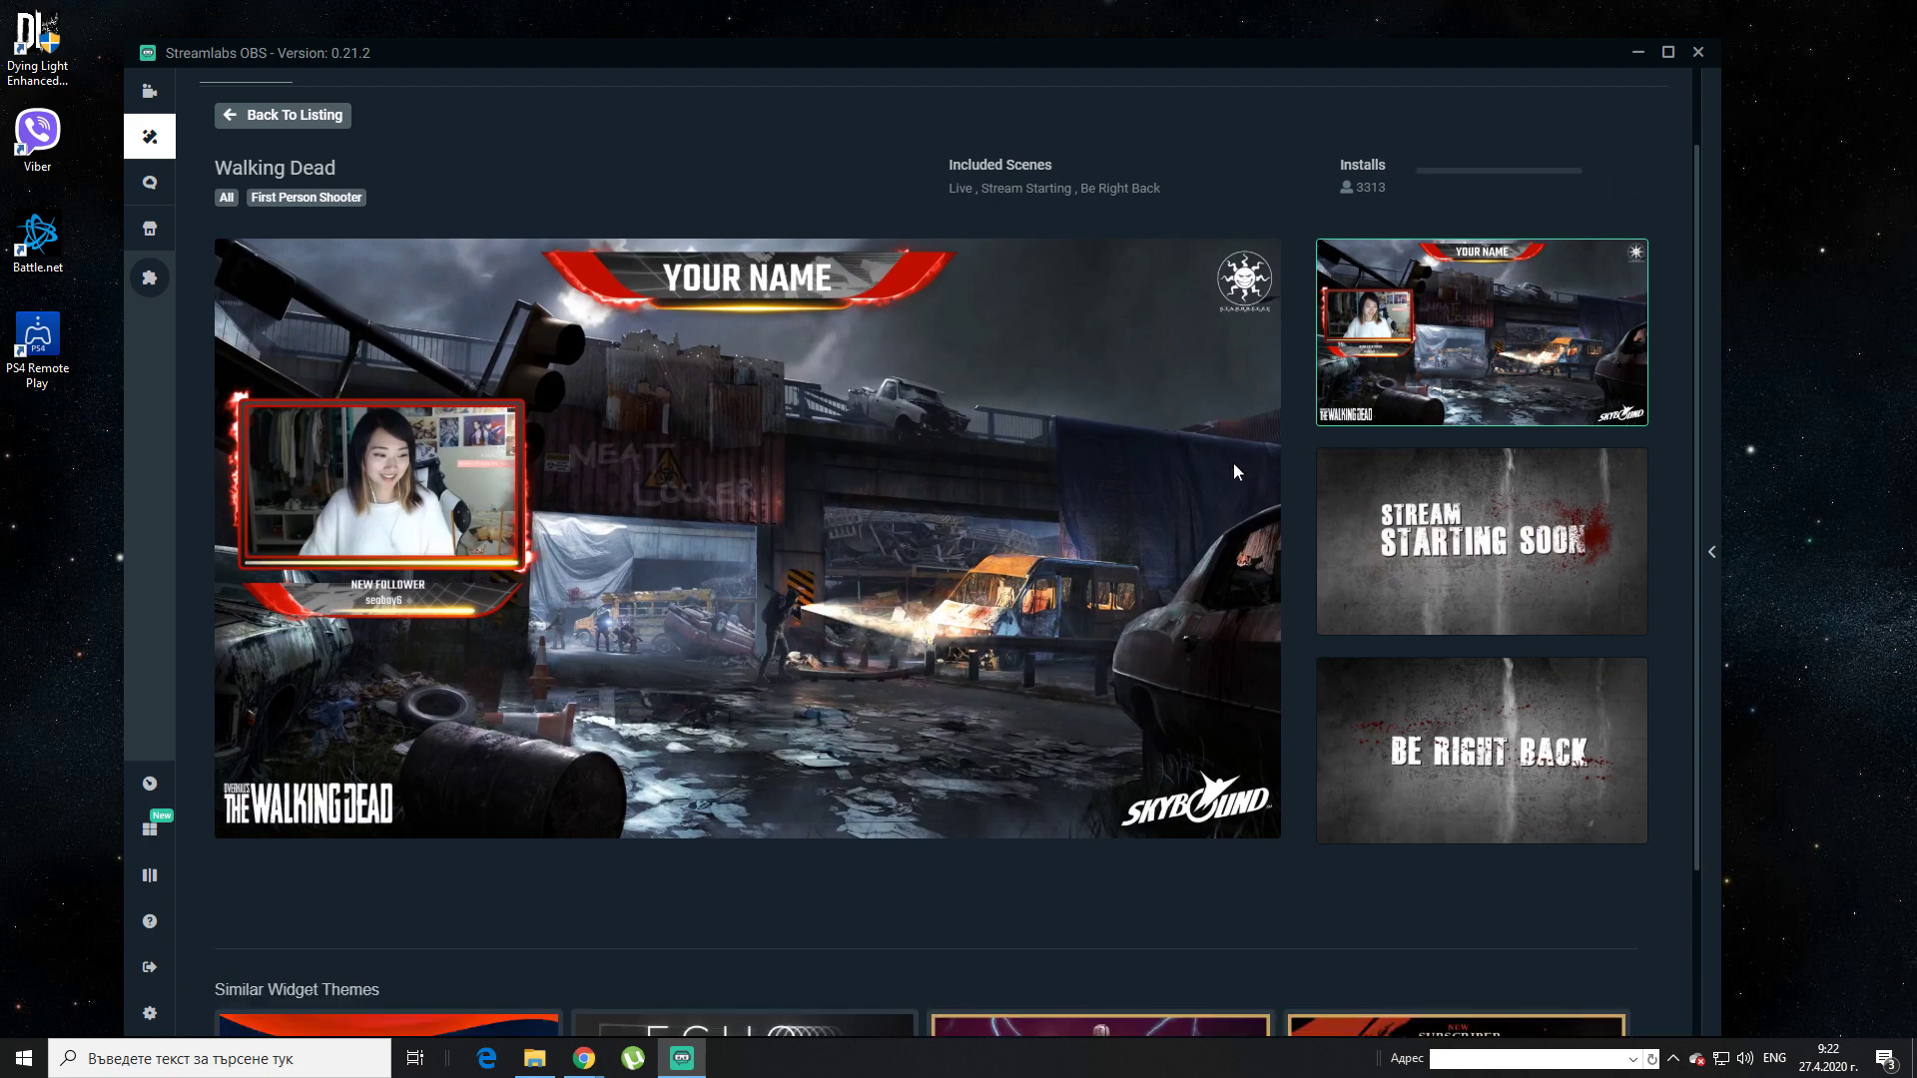
scroll(1236, 470, up, 1)
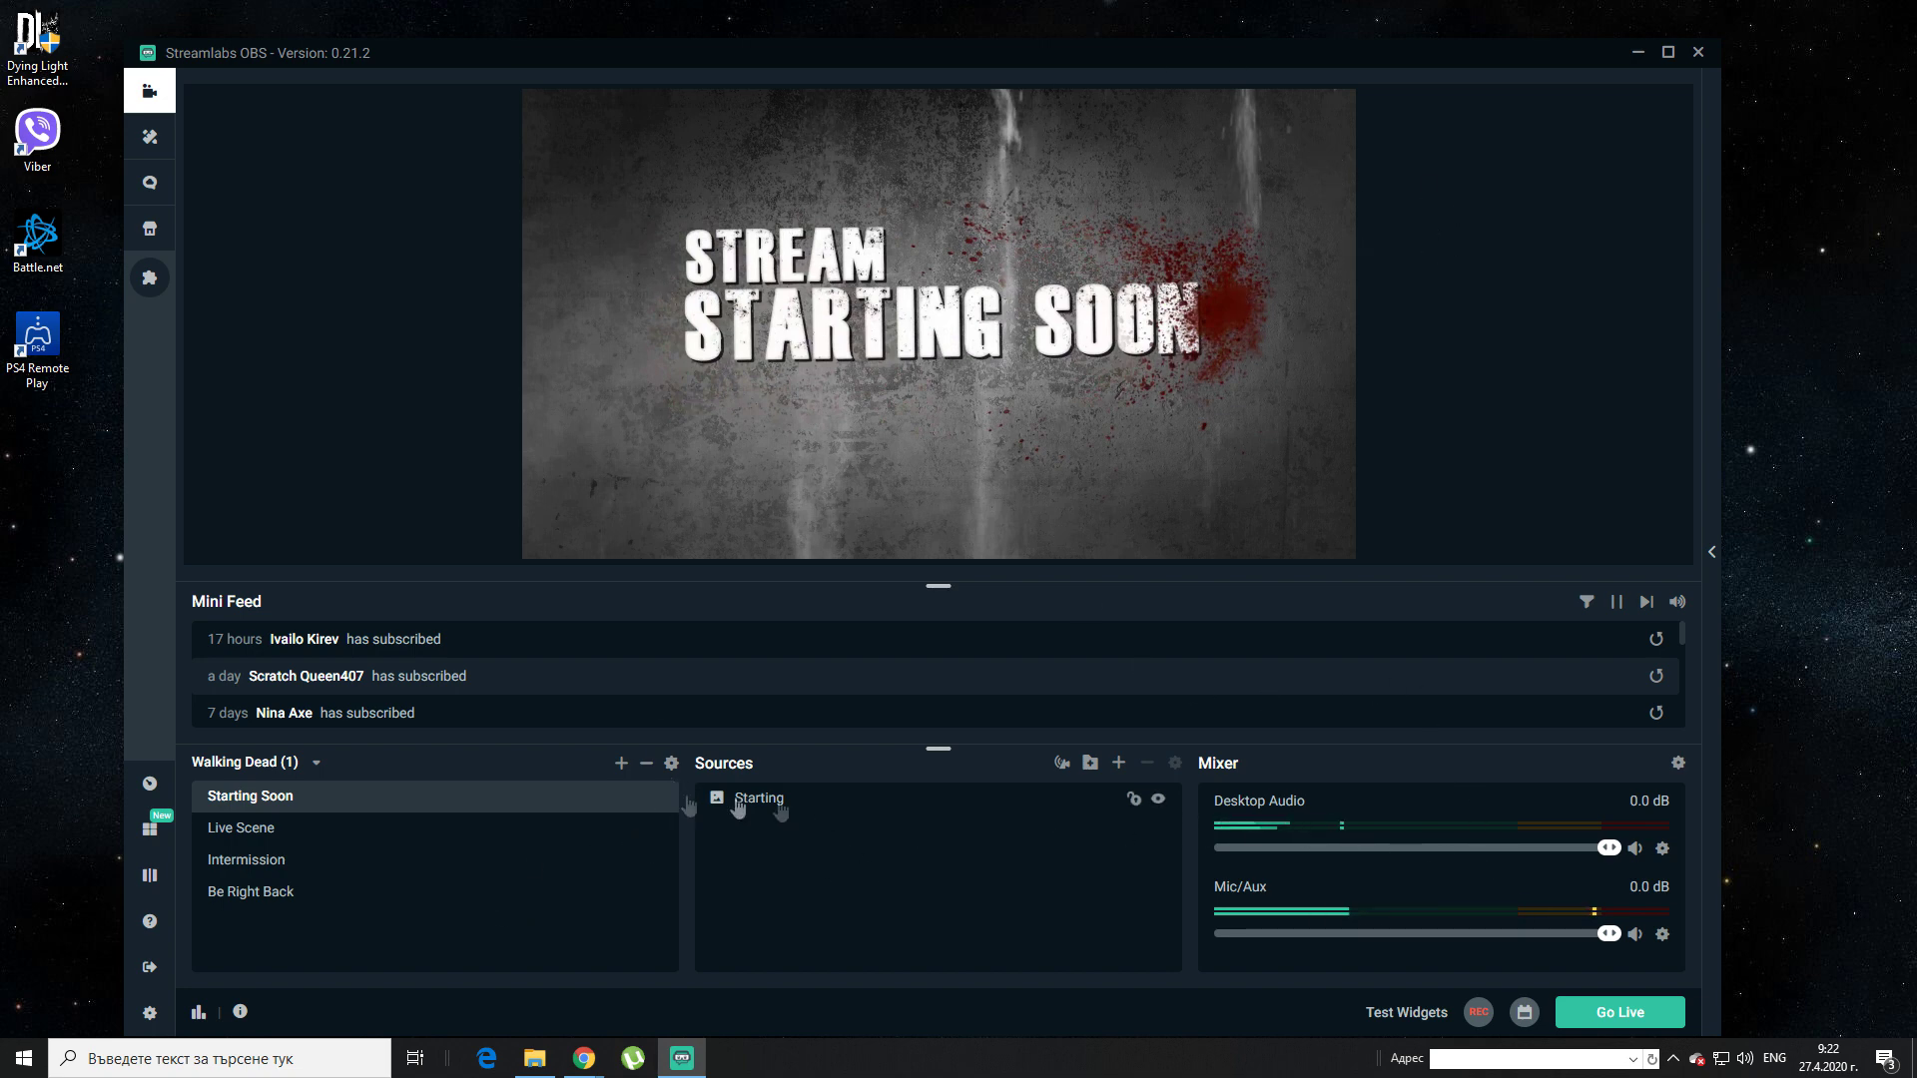
Switch to the Live Scene and check the webcam frame, follower label and header elements on the canvas
click(257, 837)
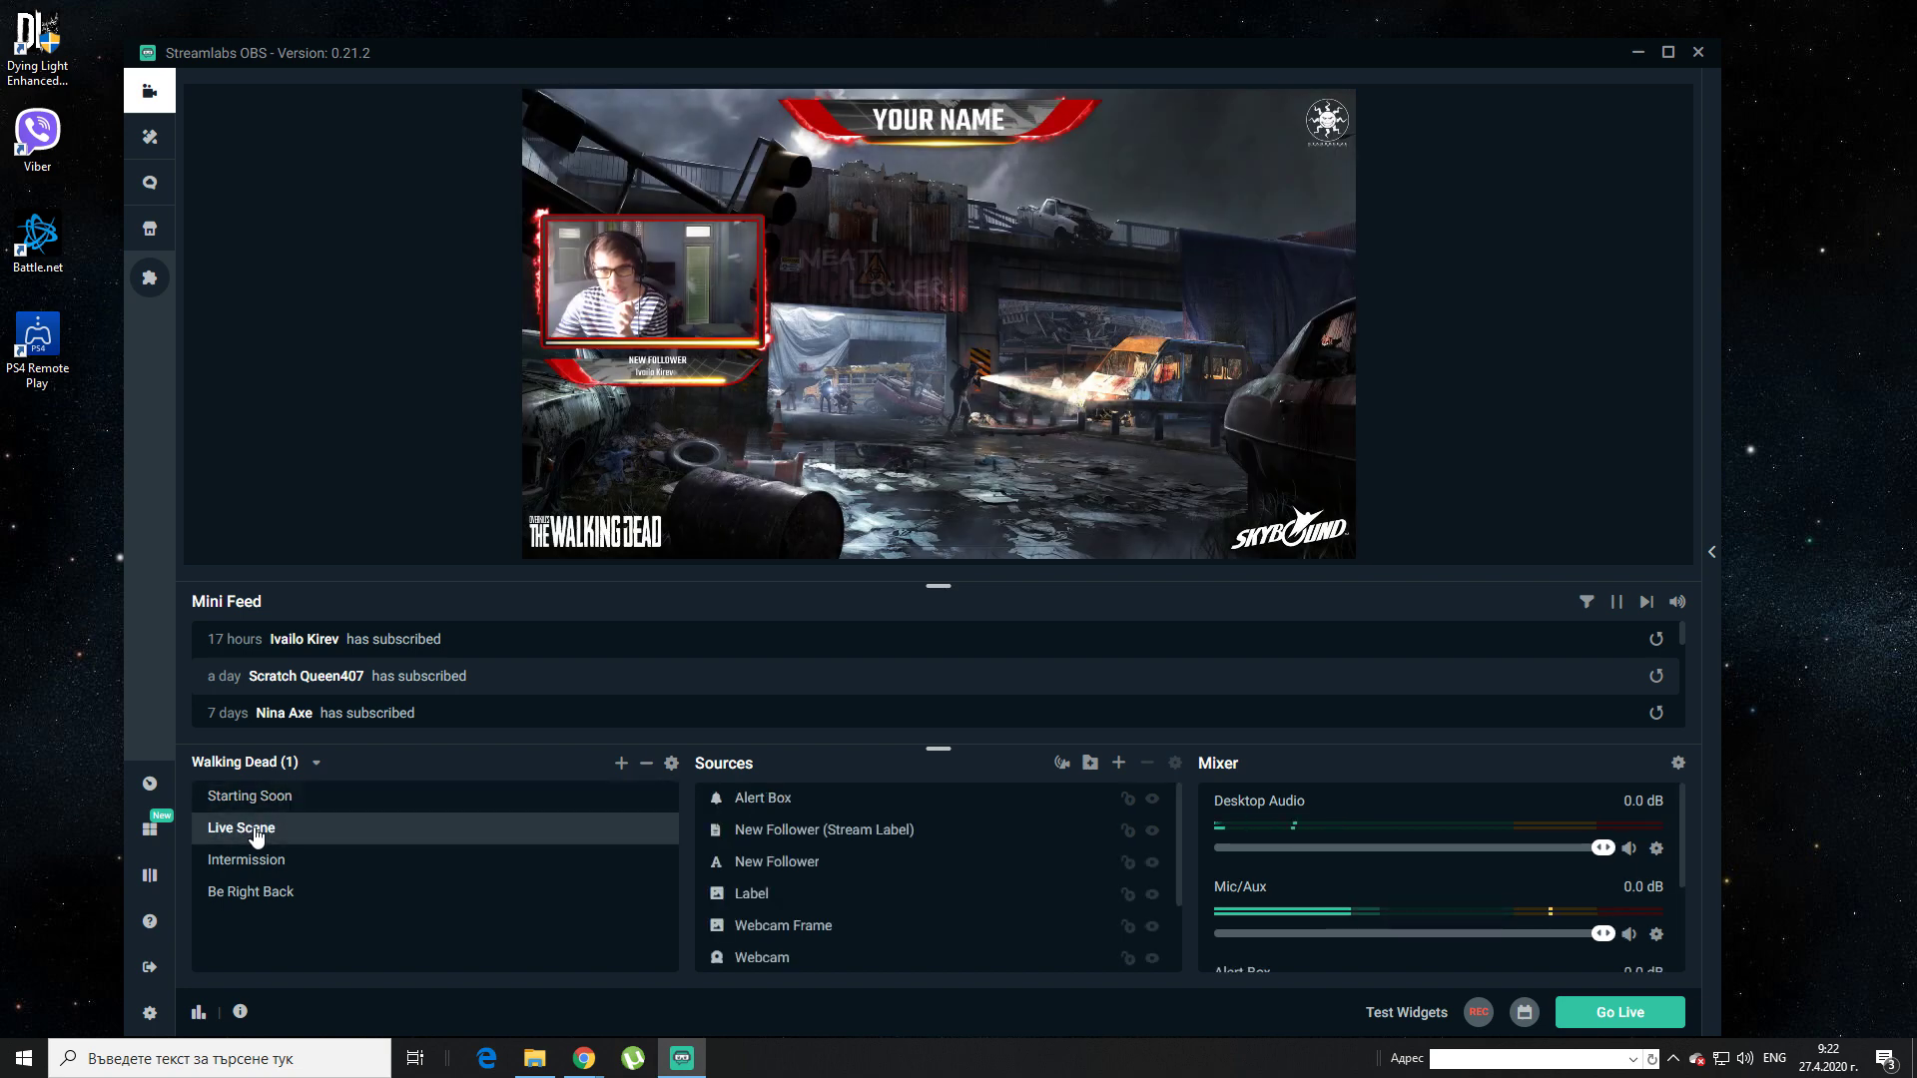
click(613, 287)
click(671, 372)
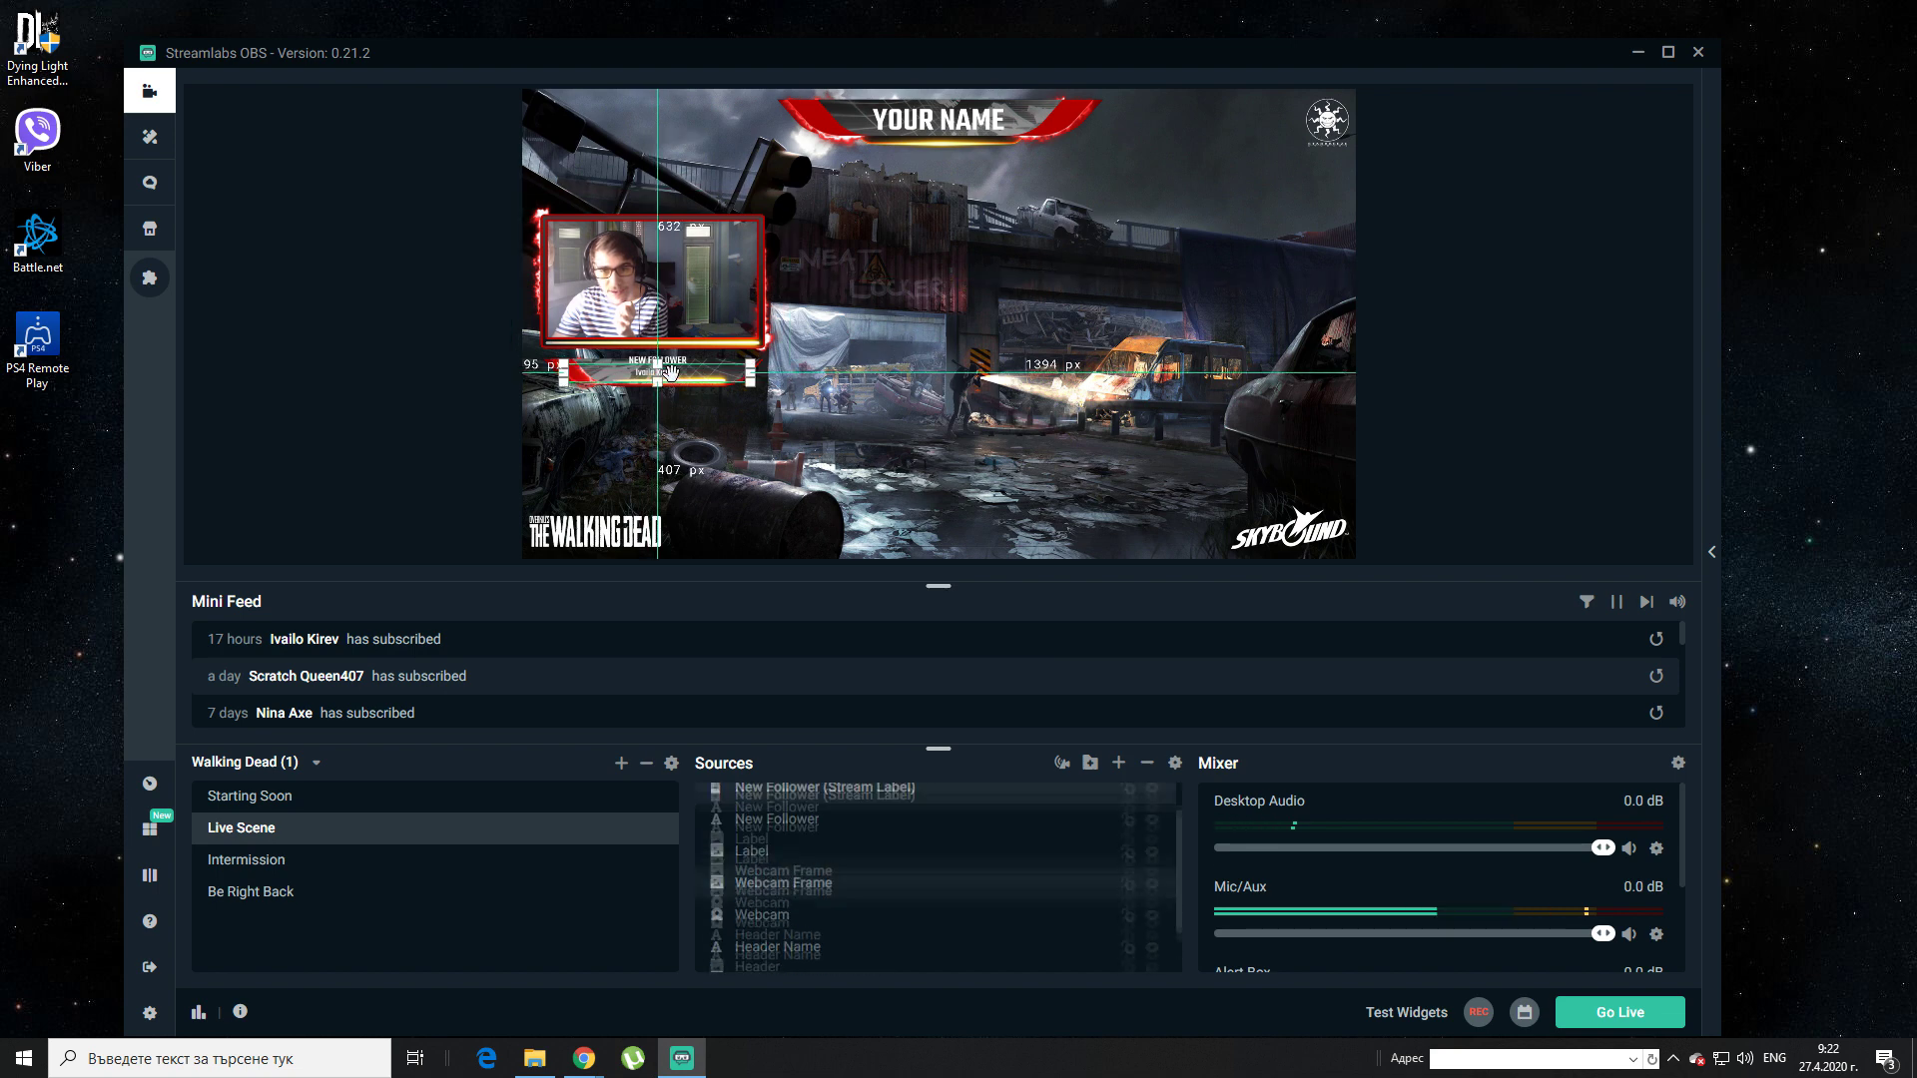
click(666, 364)
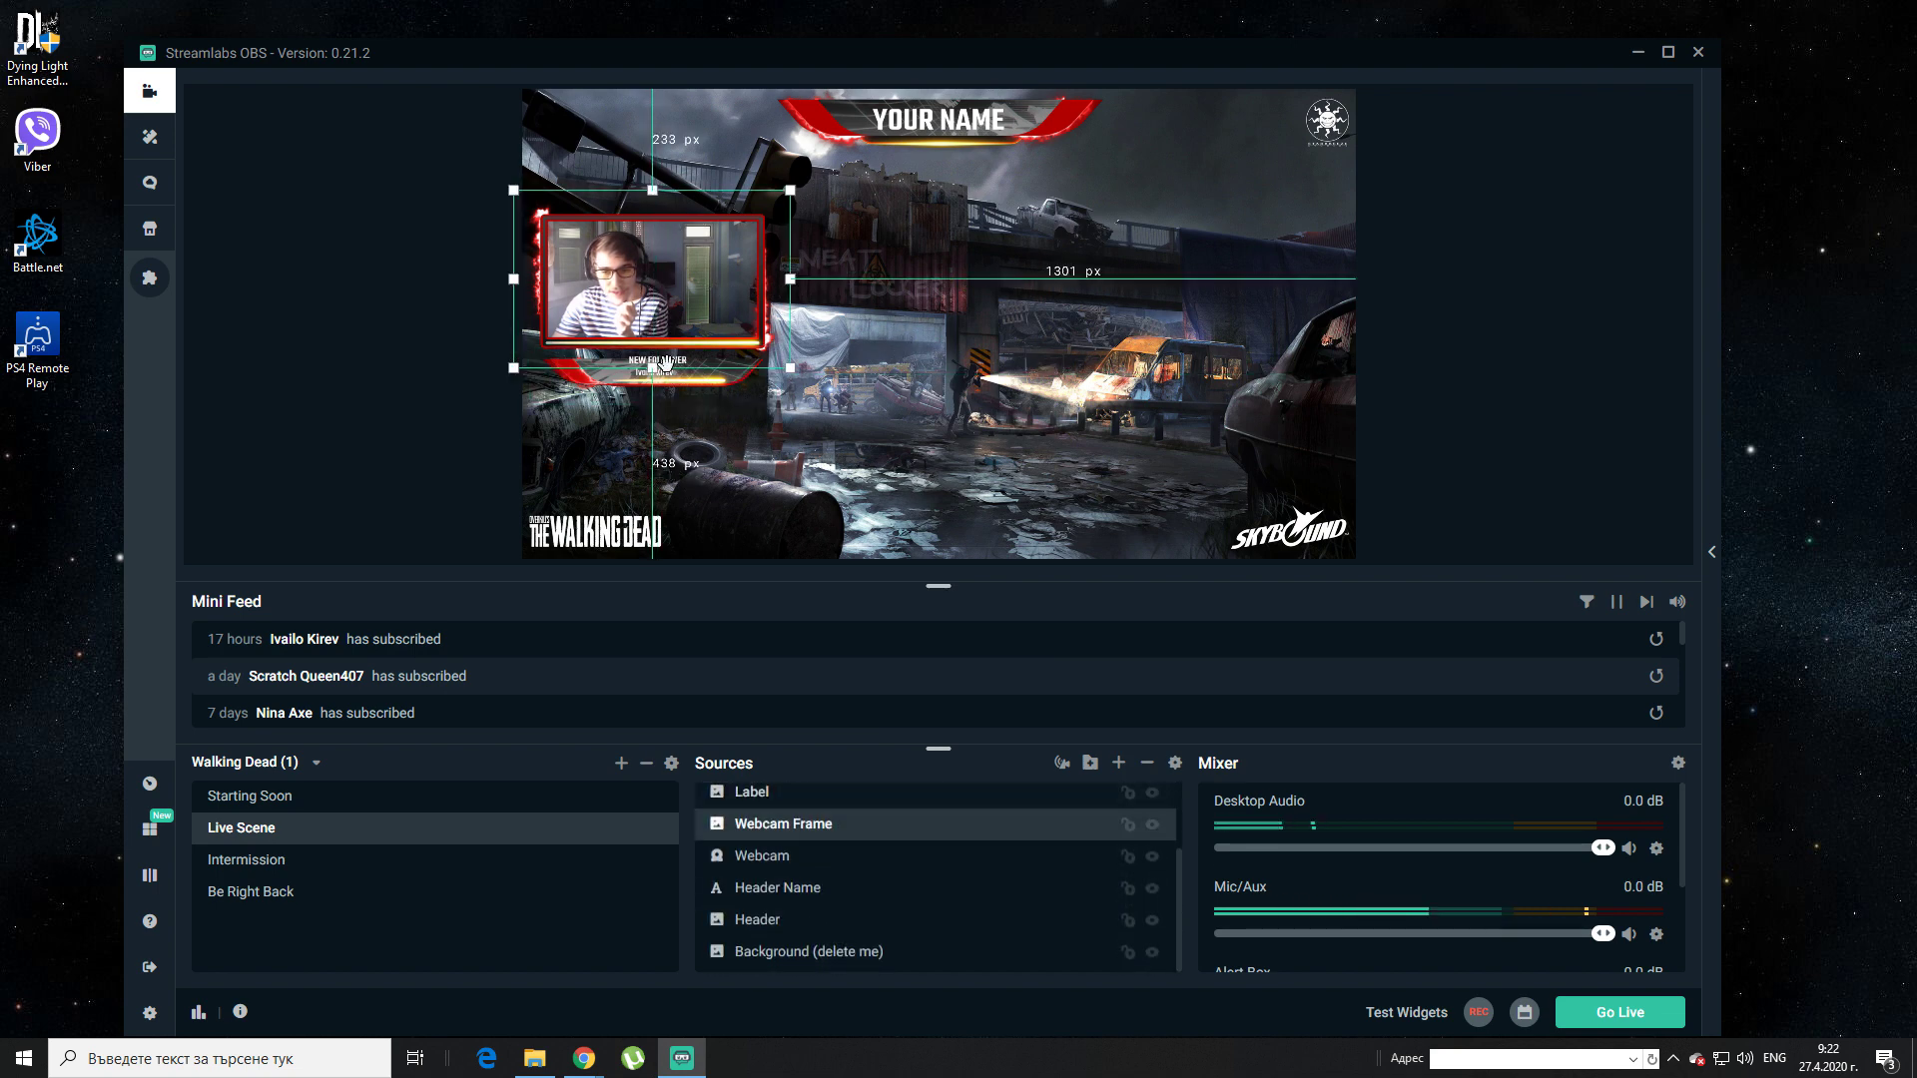
click(934, 130)
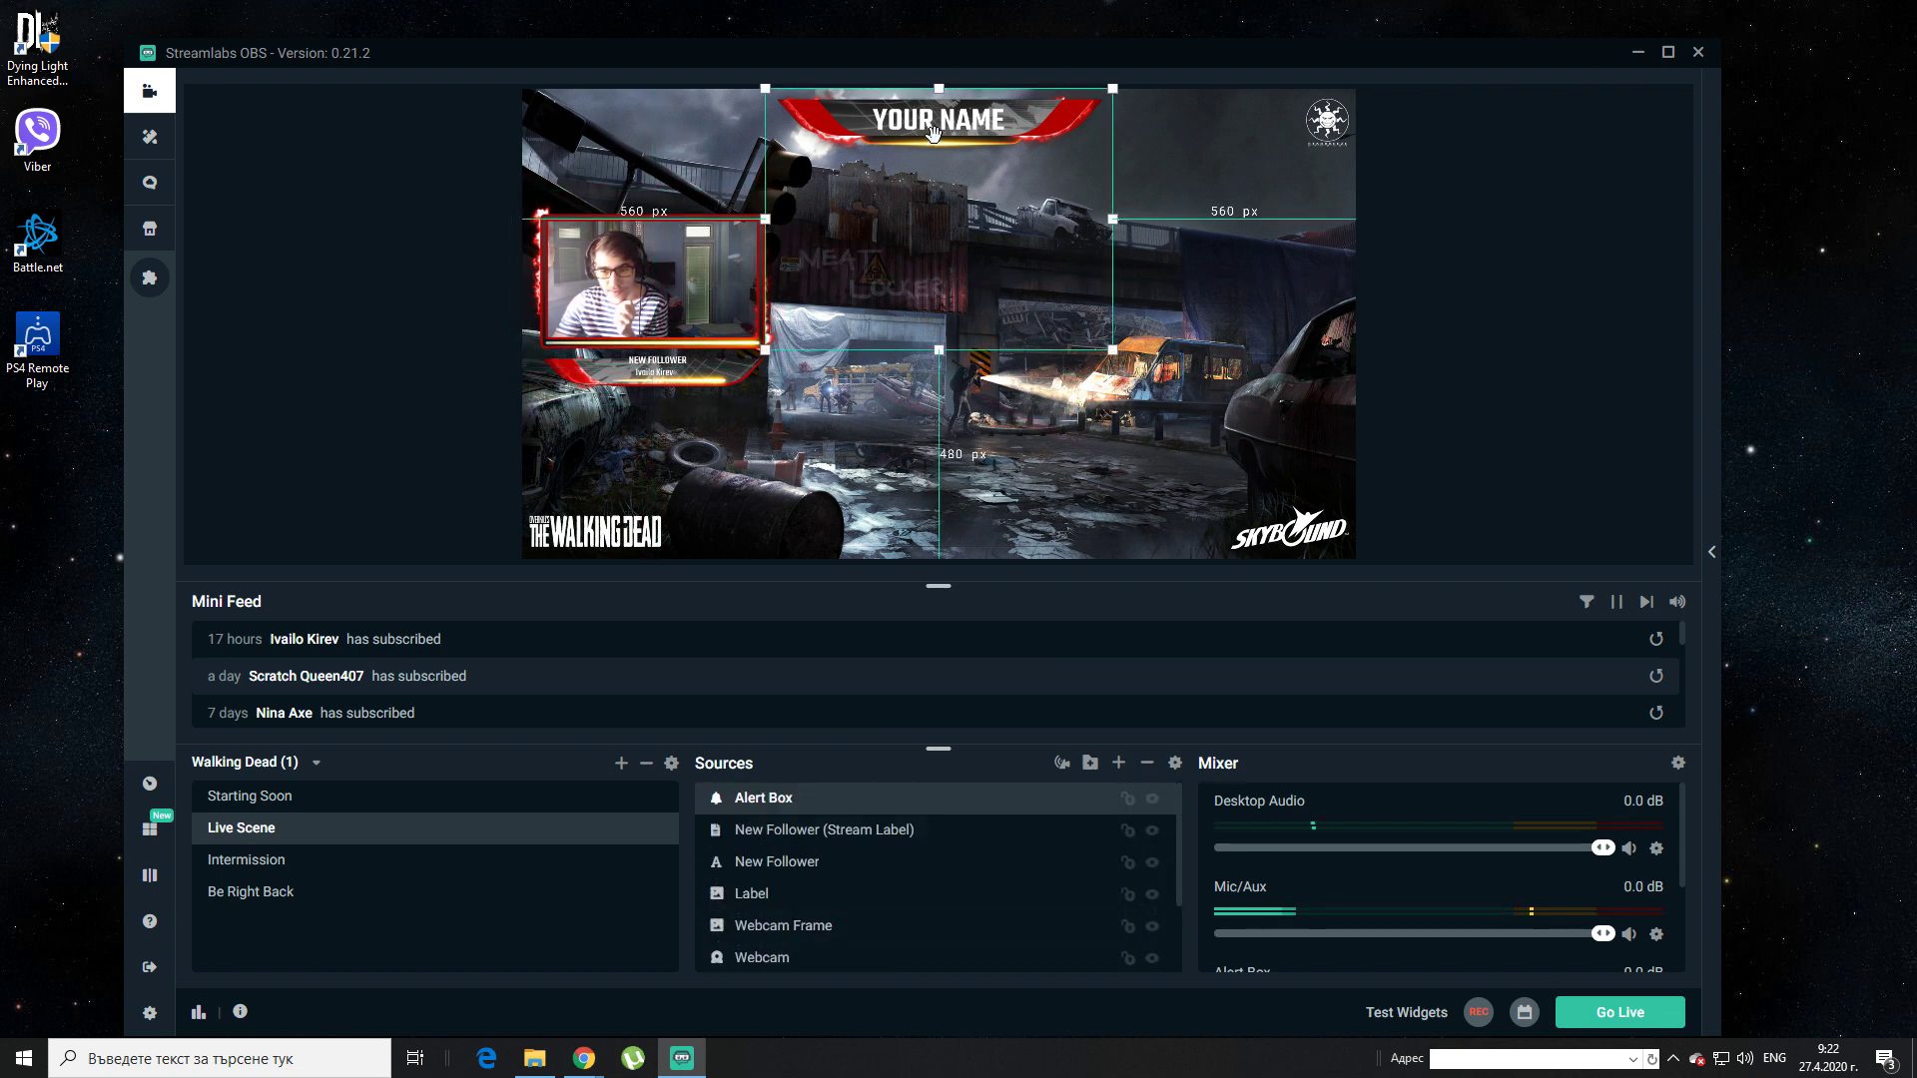
Set the Header Name text to "WHATSUPER40" and centre it in the header banner
click(933, 129)
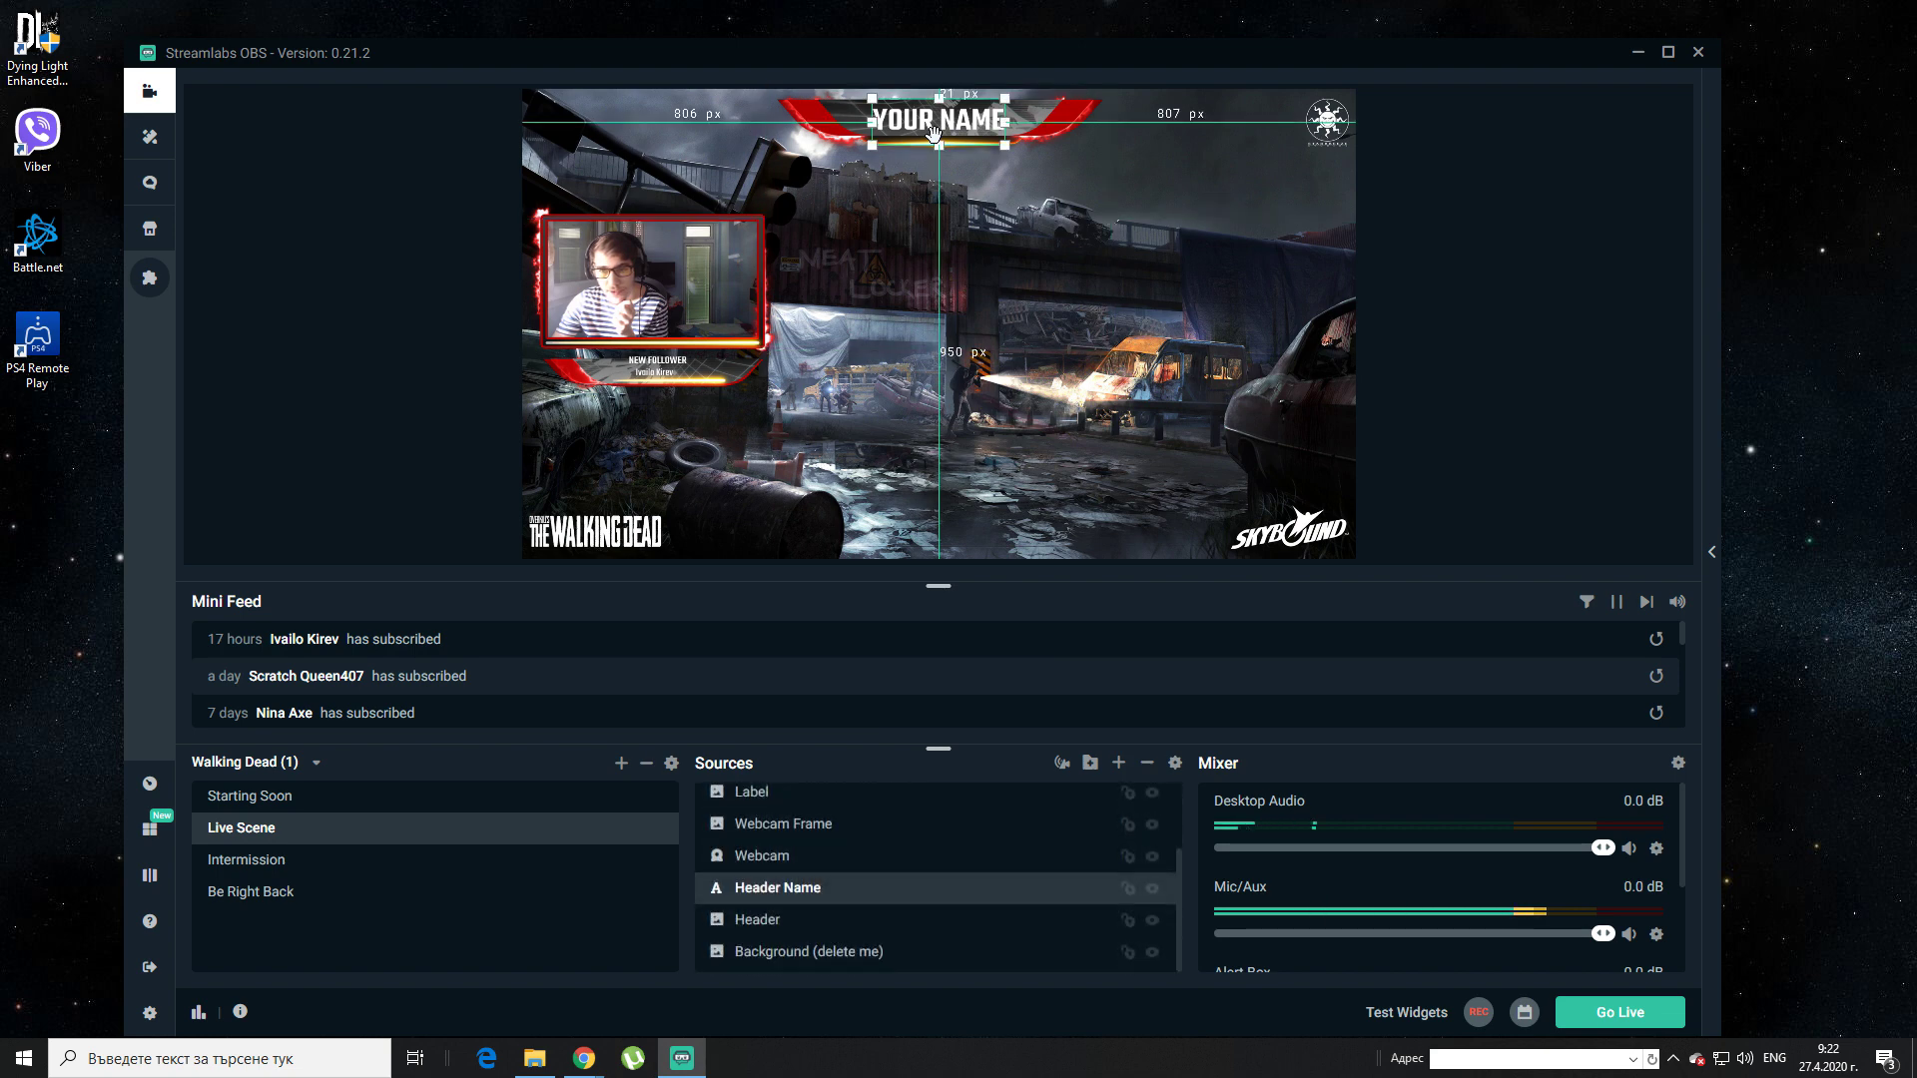
double_click(809, 888)
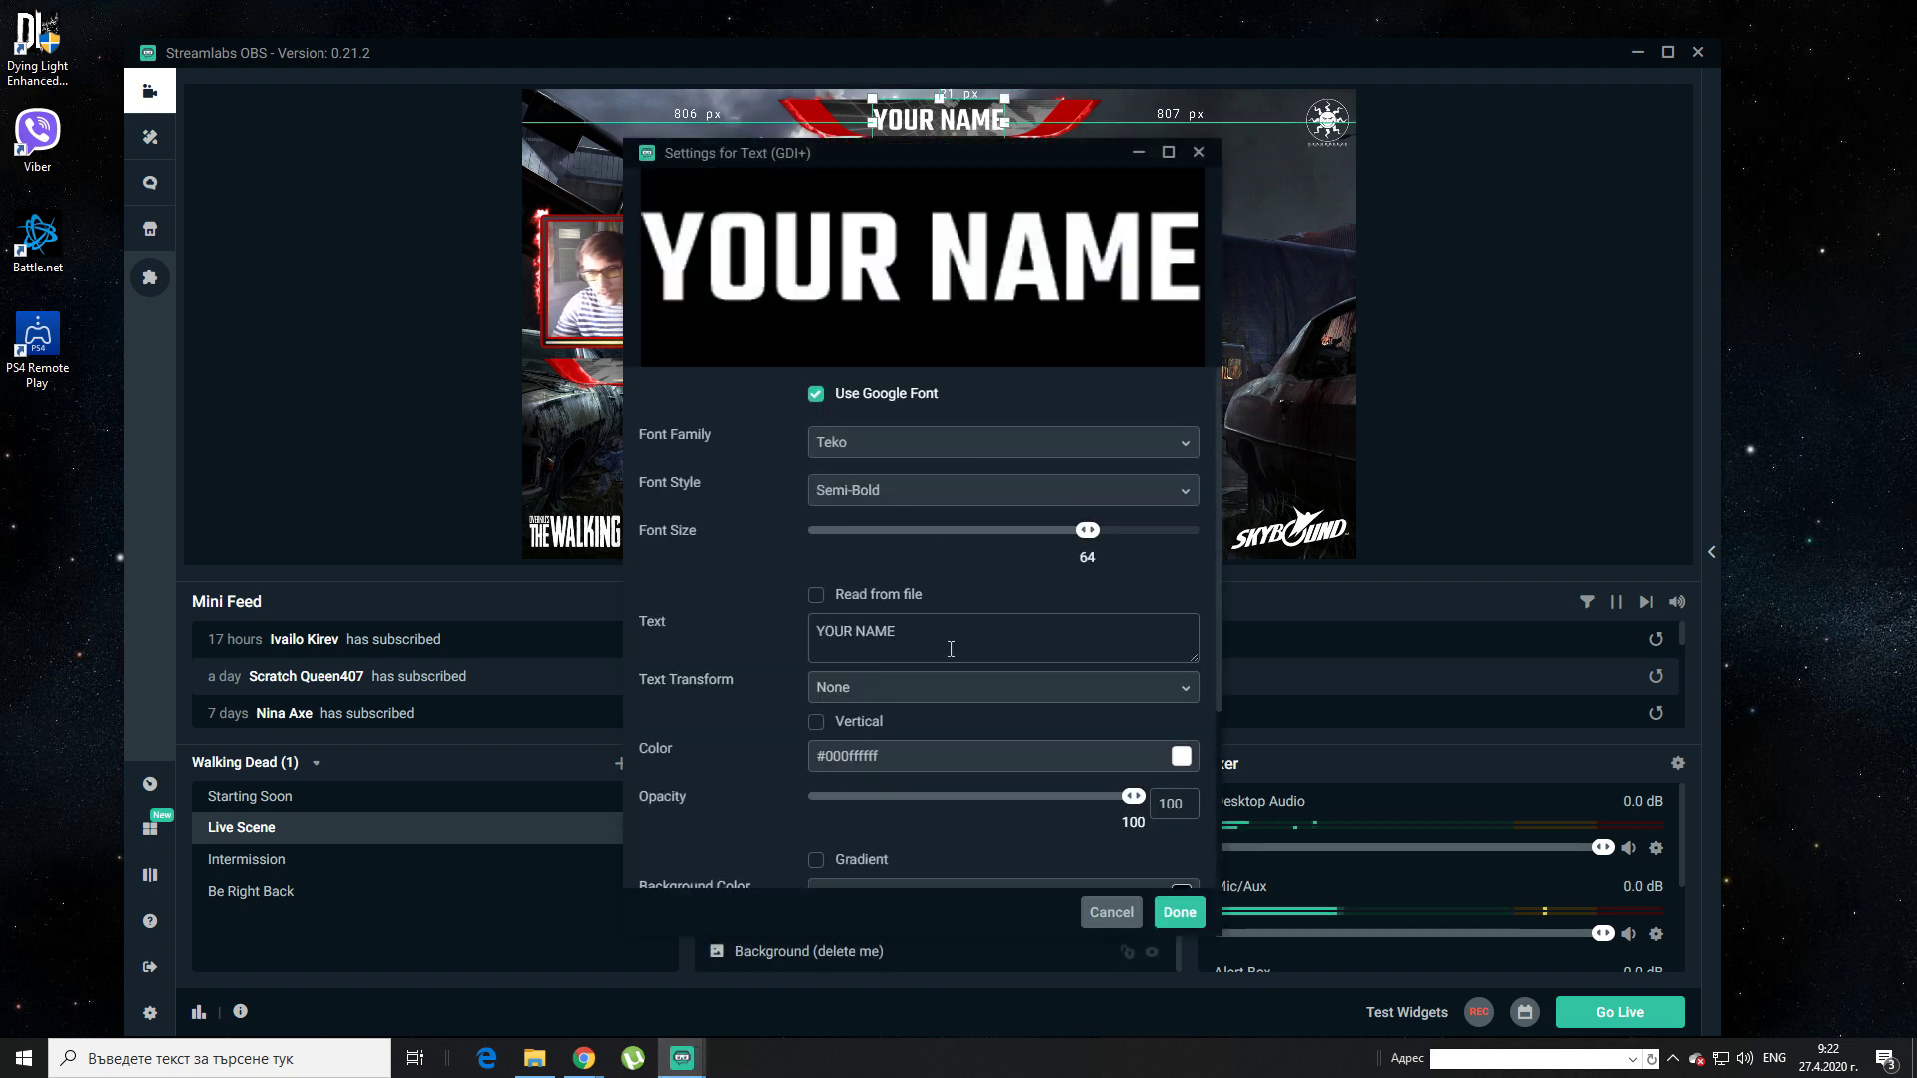
key(BackSpace)
text(wha)
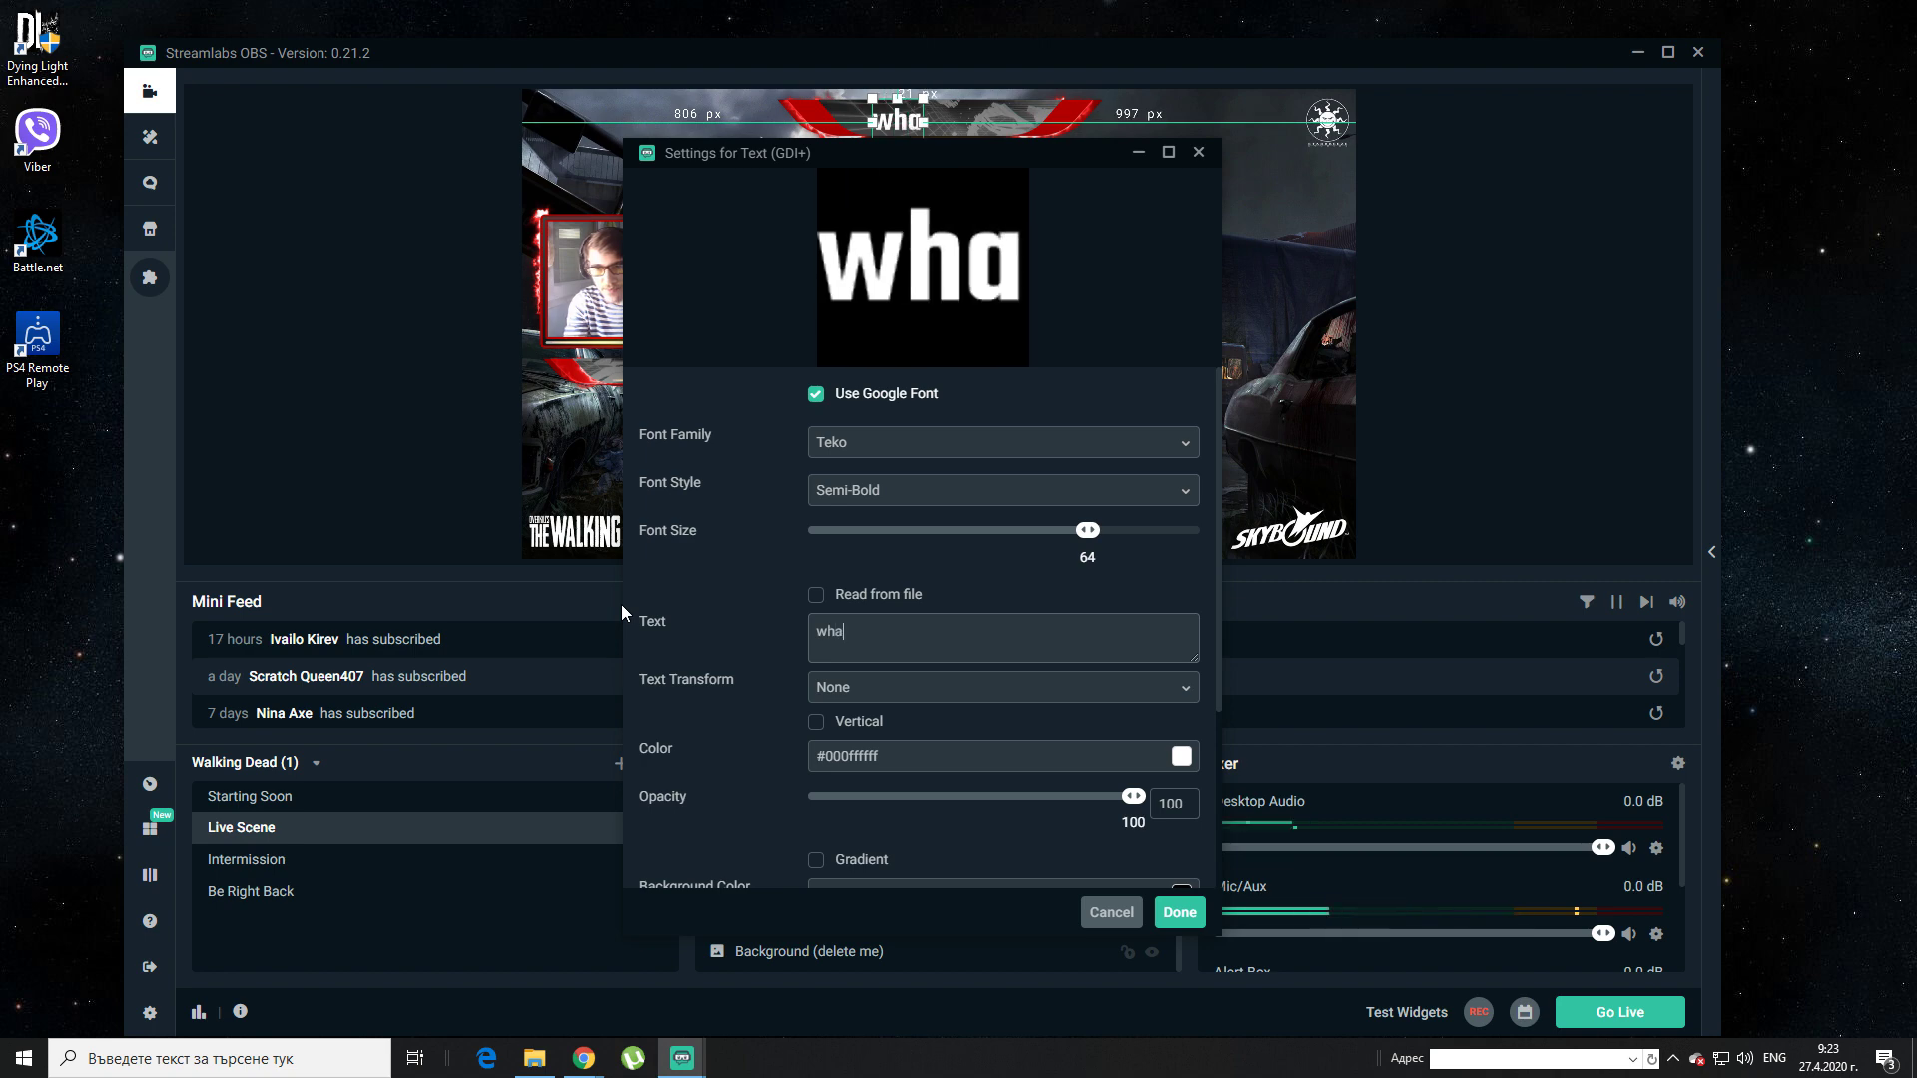
key(BackSpace)
key(BackSpace)
key(BackSpace)
text(WHATS)
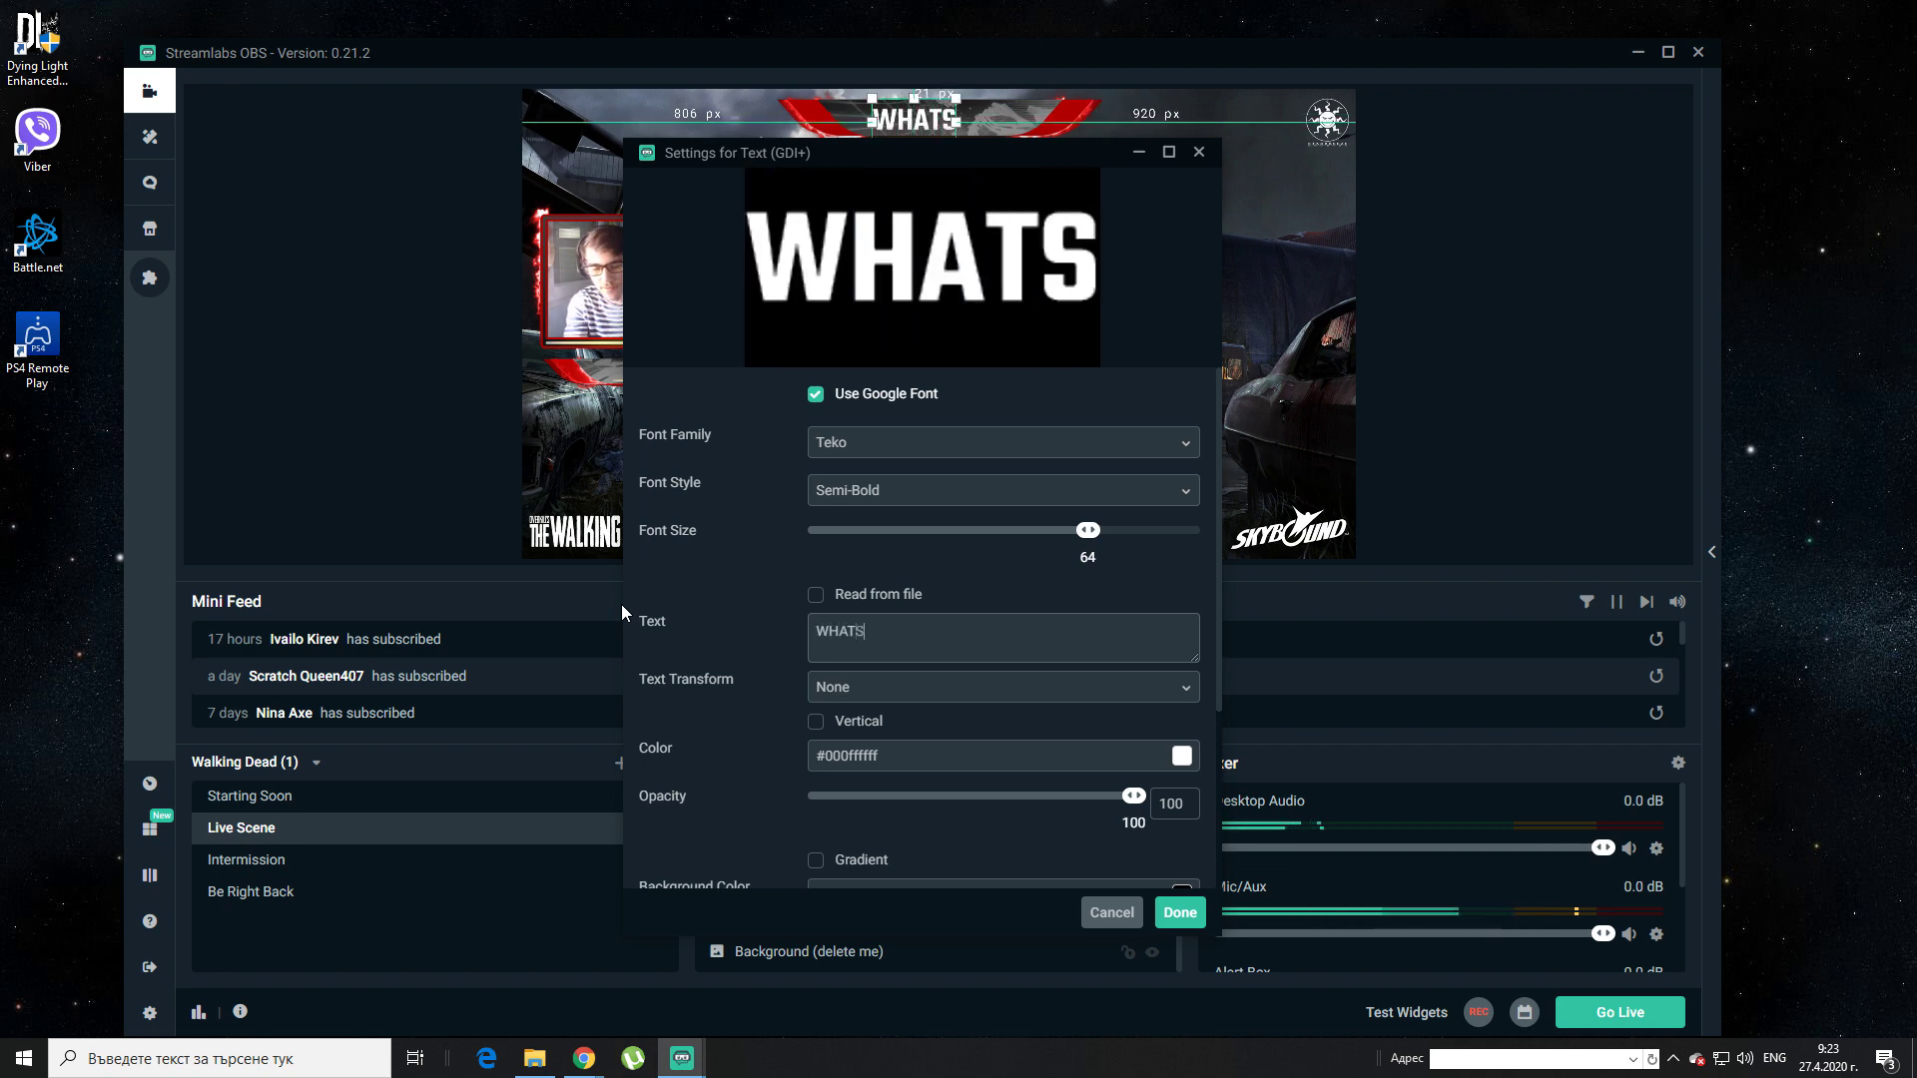
text(UPER40)
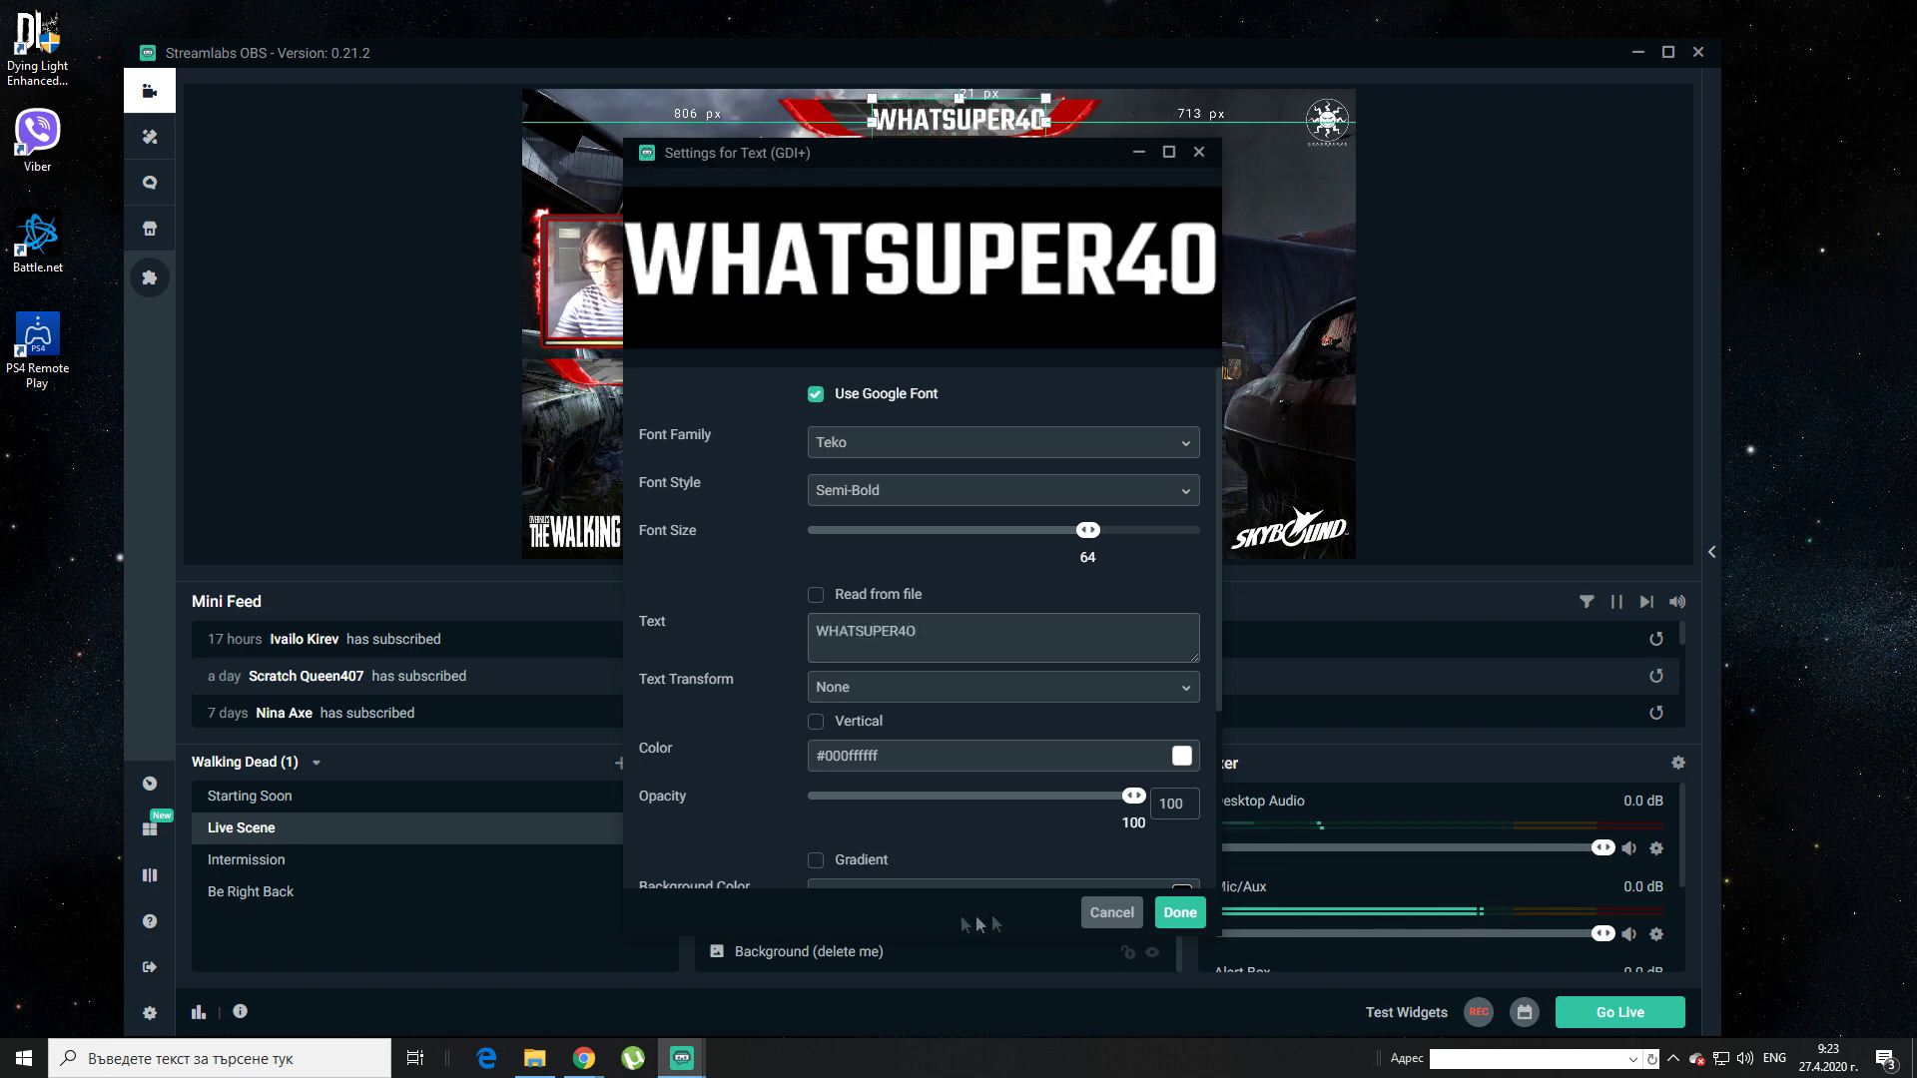
click(1164, 917)
drag(945, 119, 928, 122)
click(1111, 271)
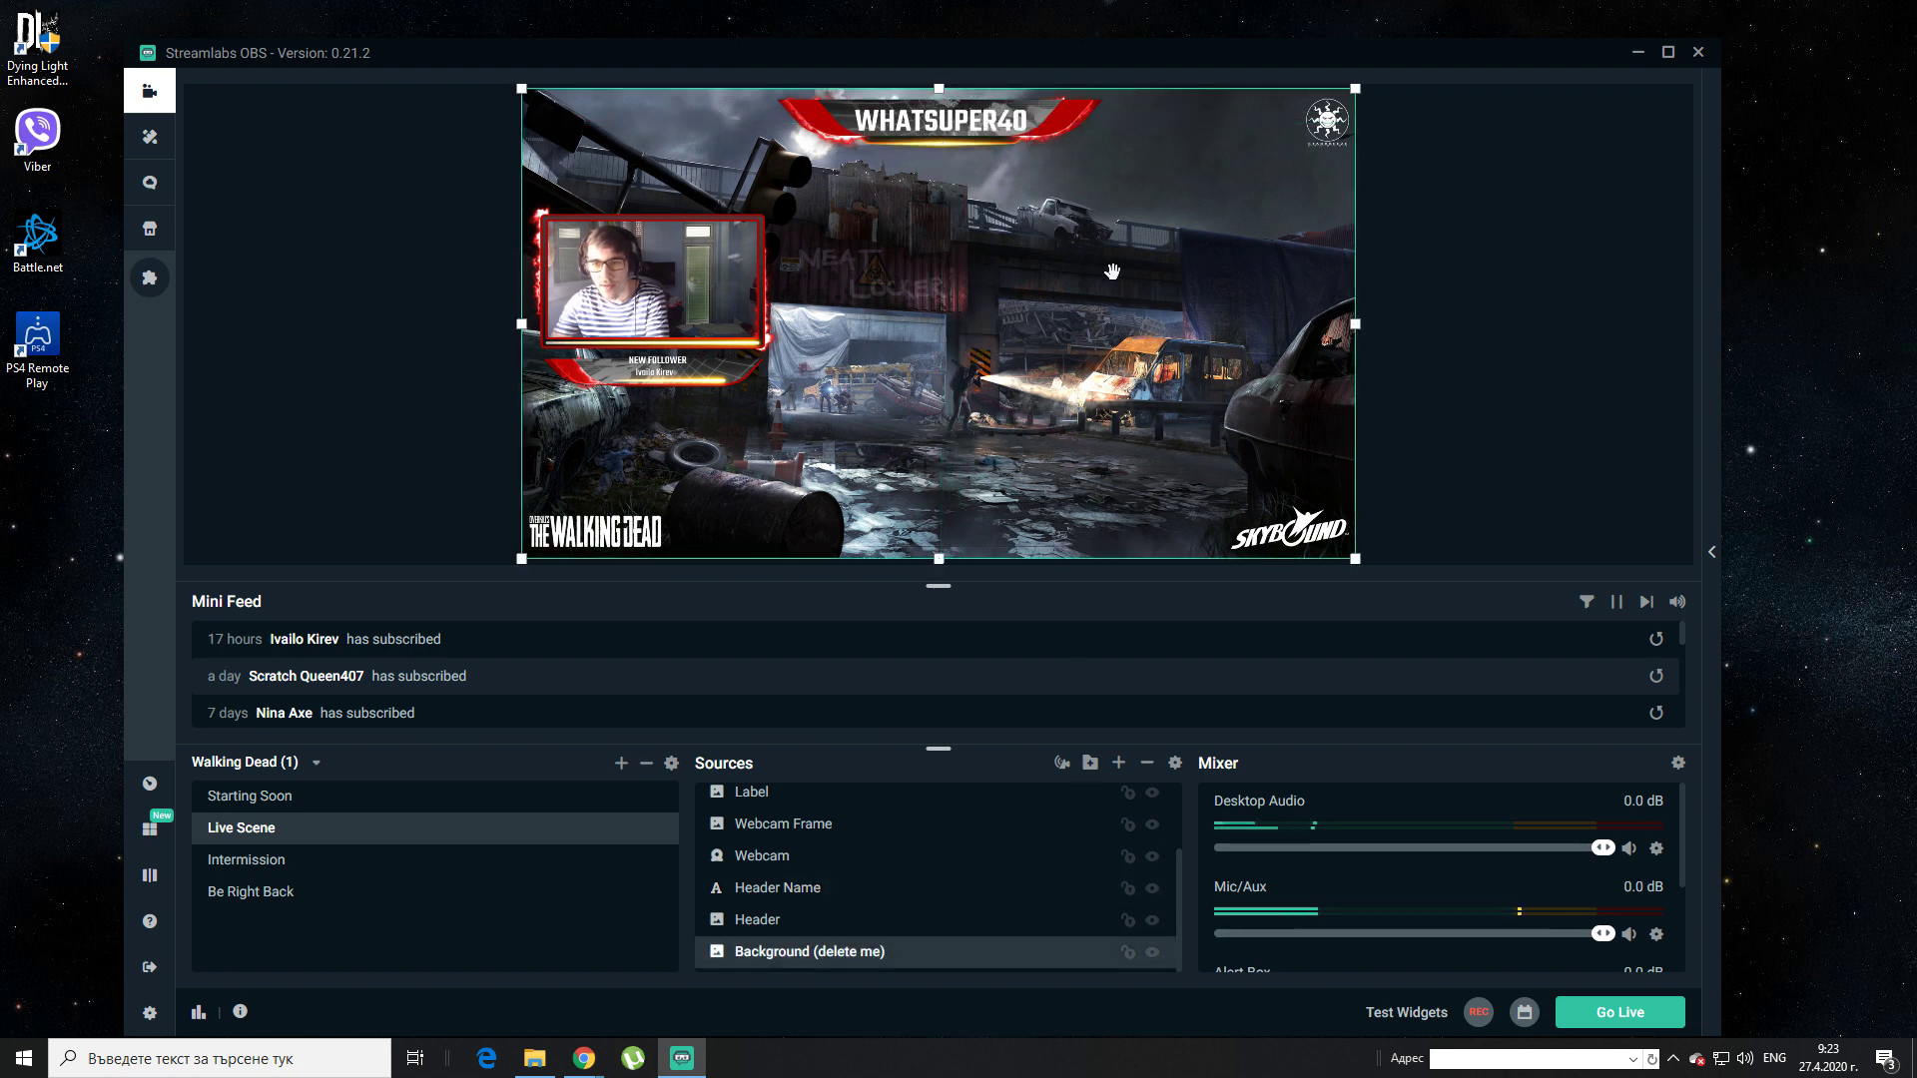
Change the New Follower text source under the webcam to read "NEW SUBSCRIBER"
click(657, 355)
scroll(898, 869, up, 3)
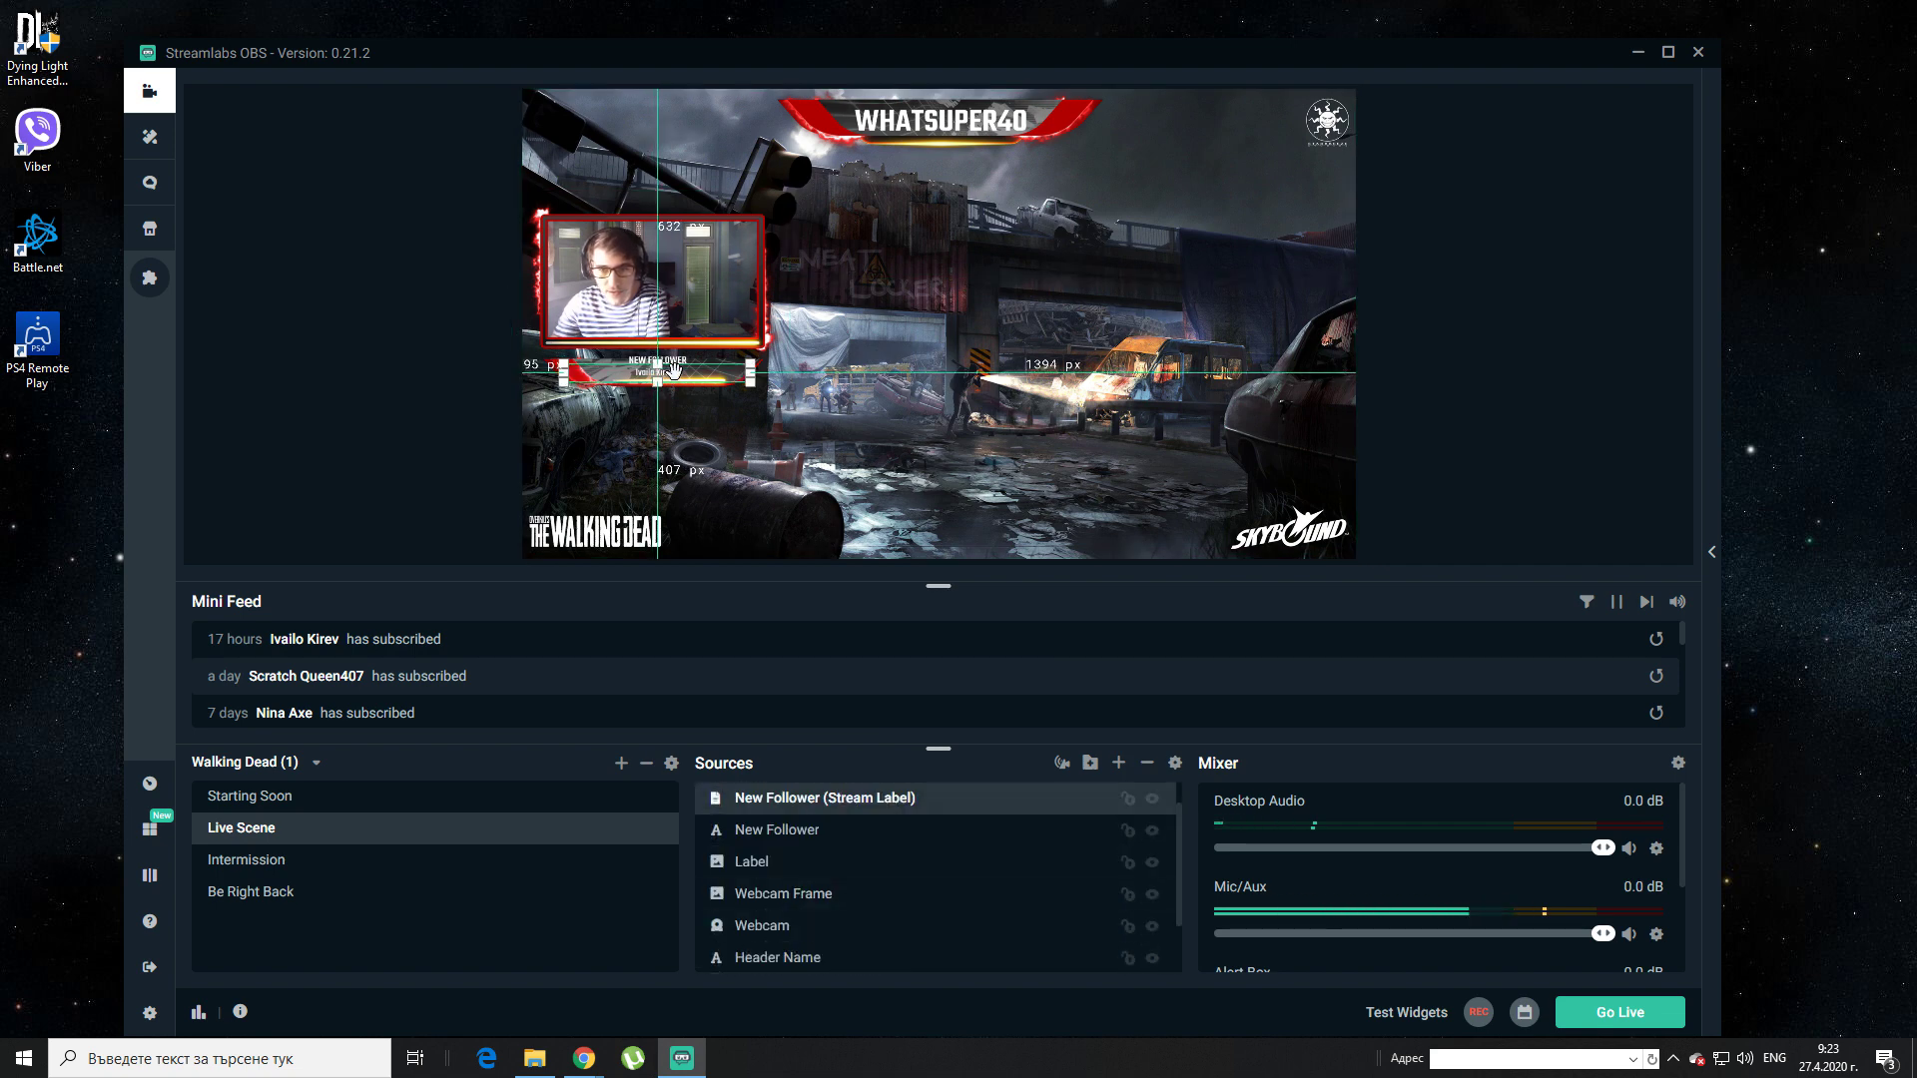
click(818, 832)
double_click(821, 832)
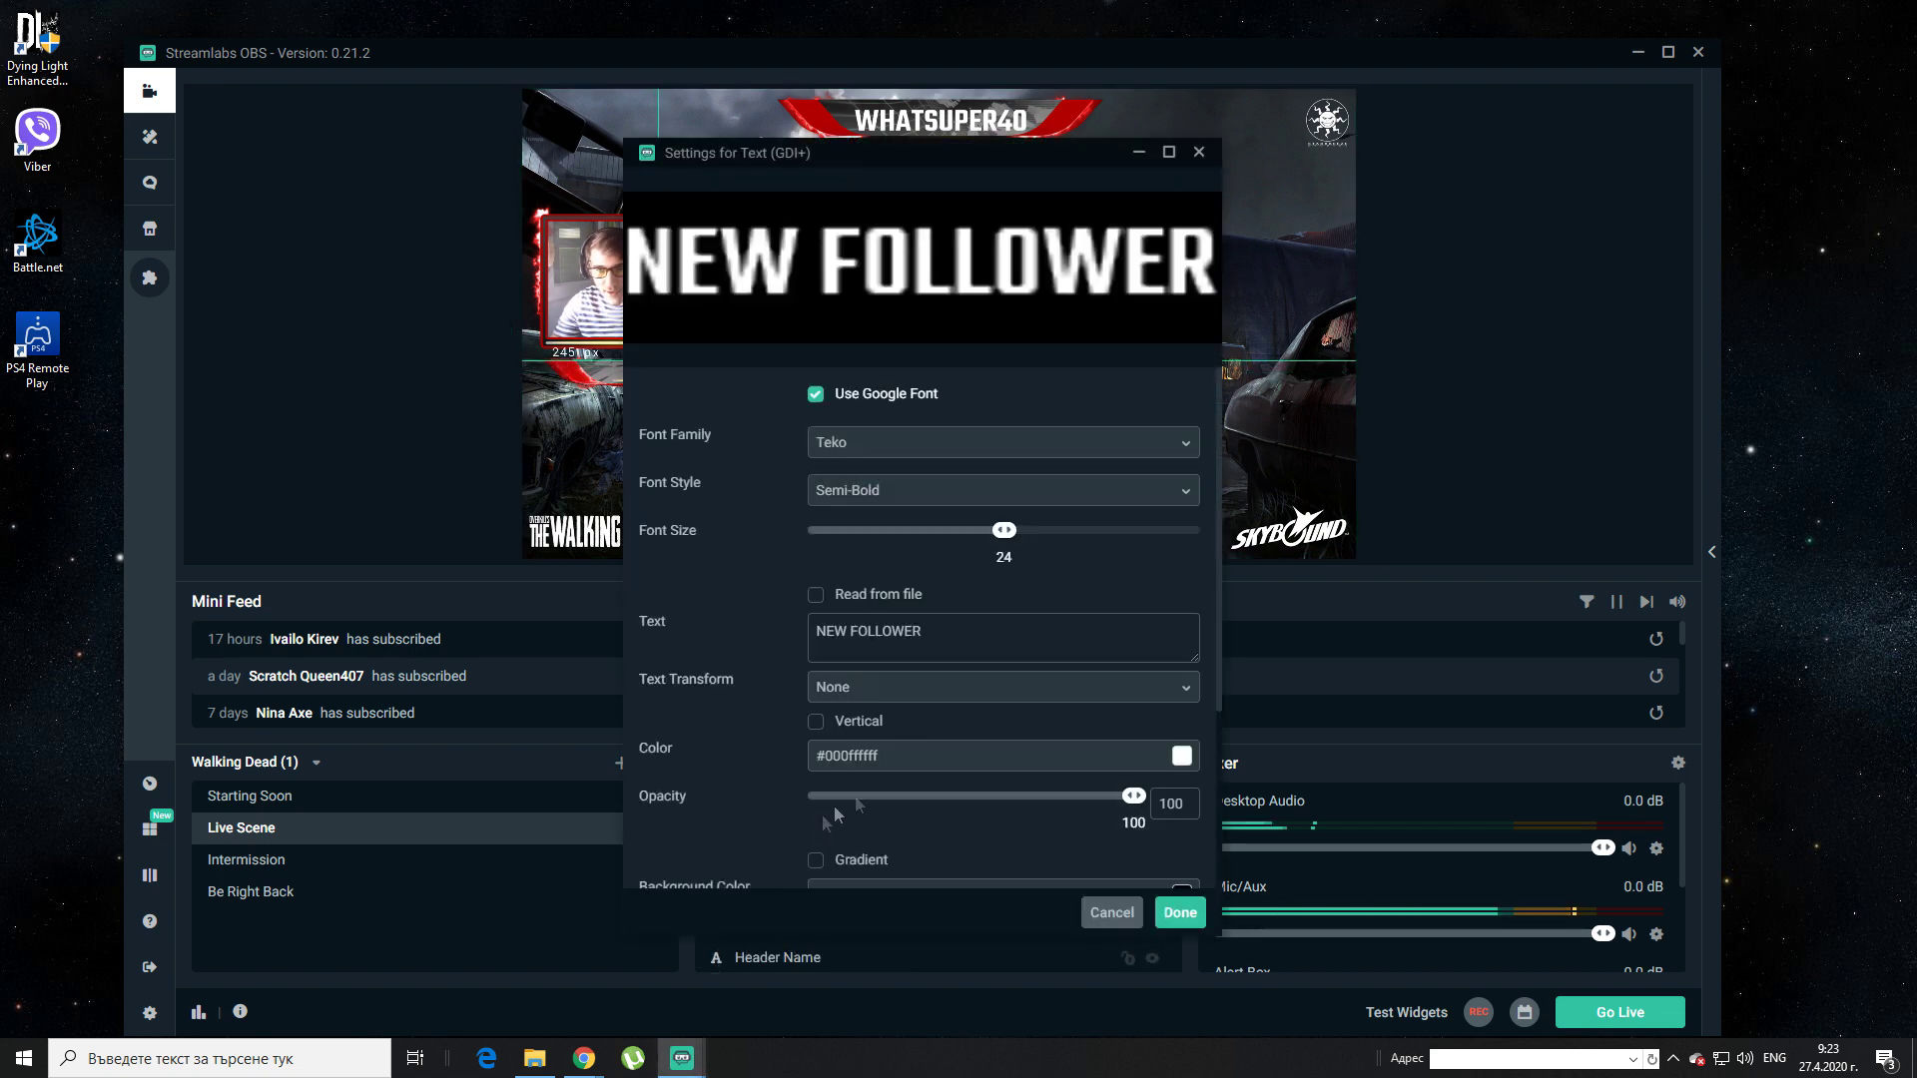
click(941, 624)
key(BackSpace)
key(BackSpace)
key(BackSpace)
key(BackSpace)
key(BackSpace)
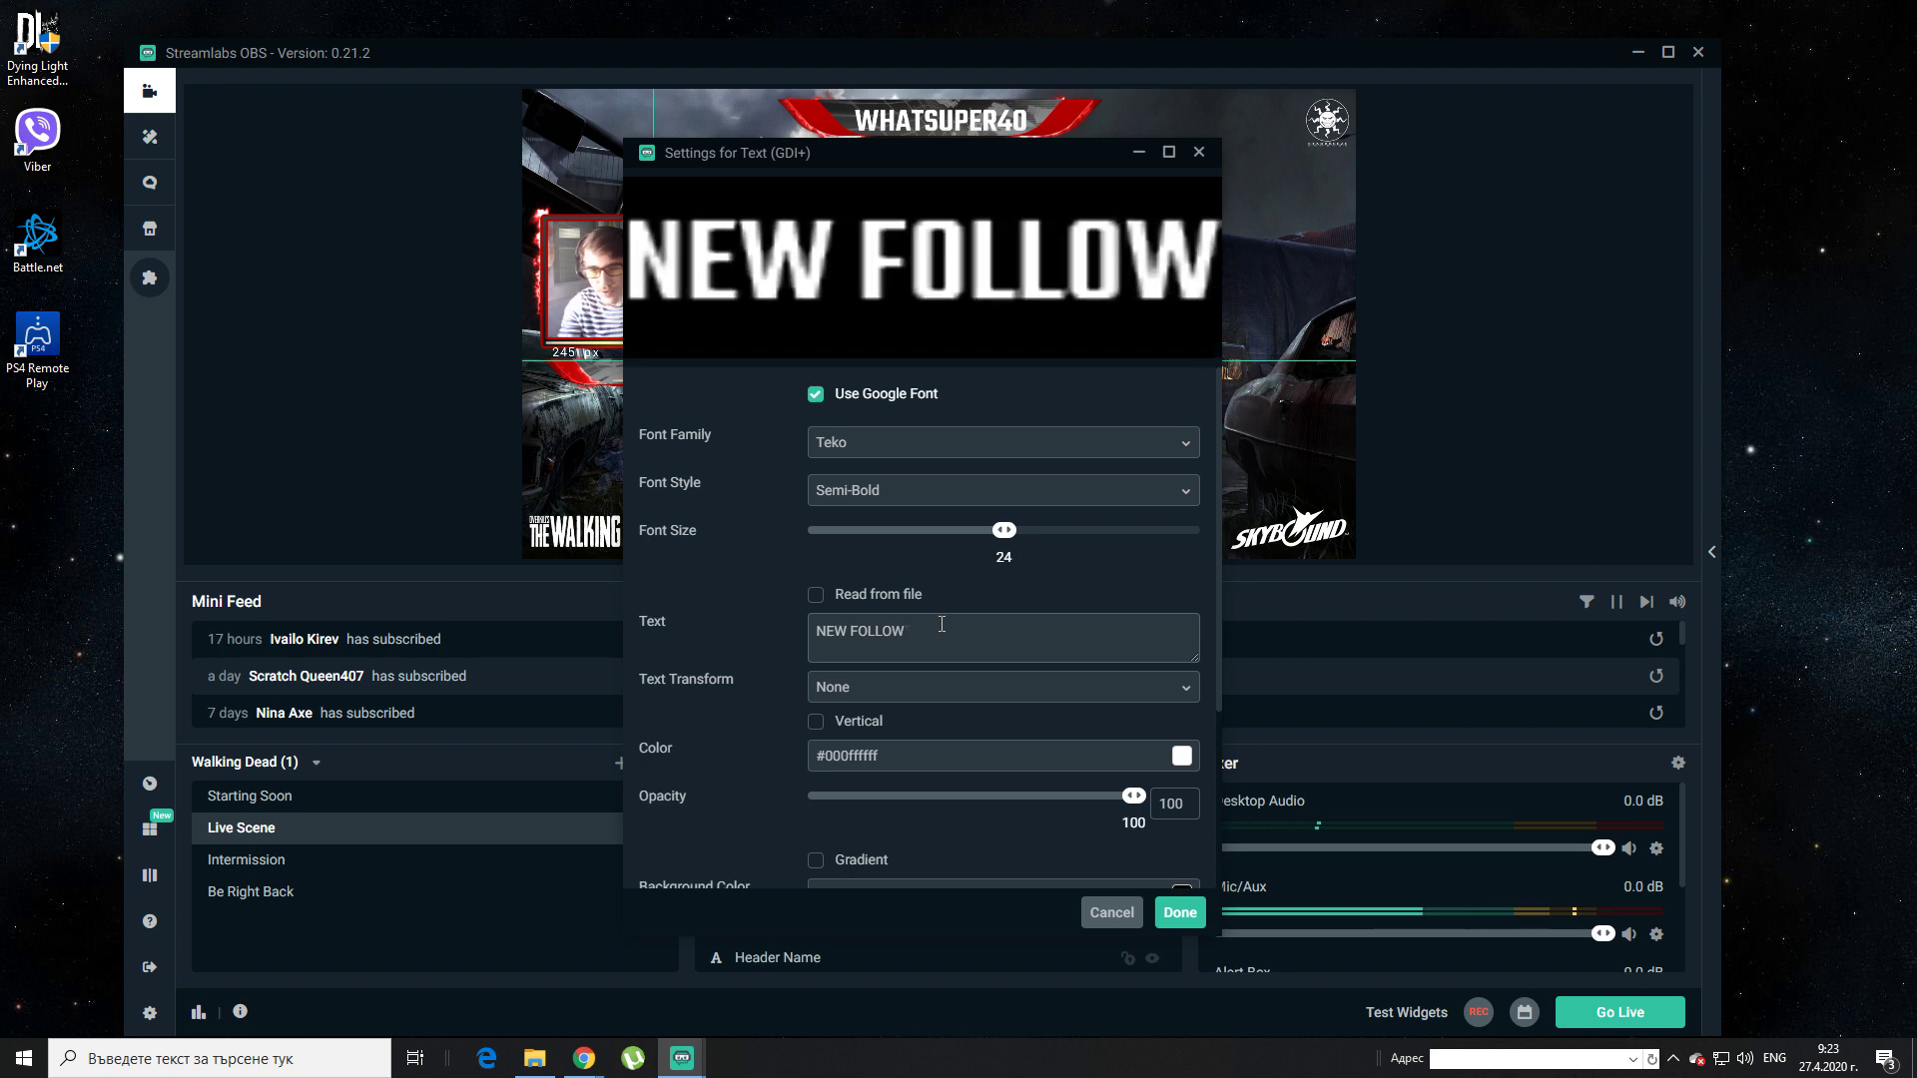
key(BackSpace)
key(BackSpace)
key(BackSpace)
text(SUB)
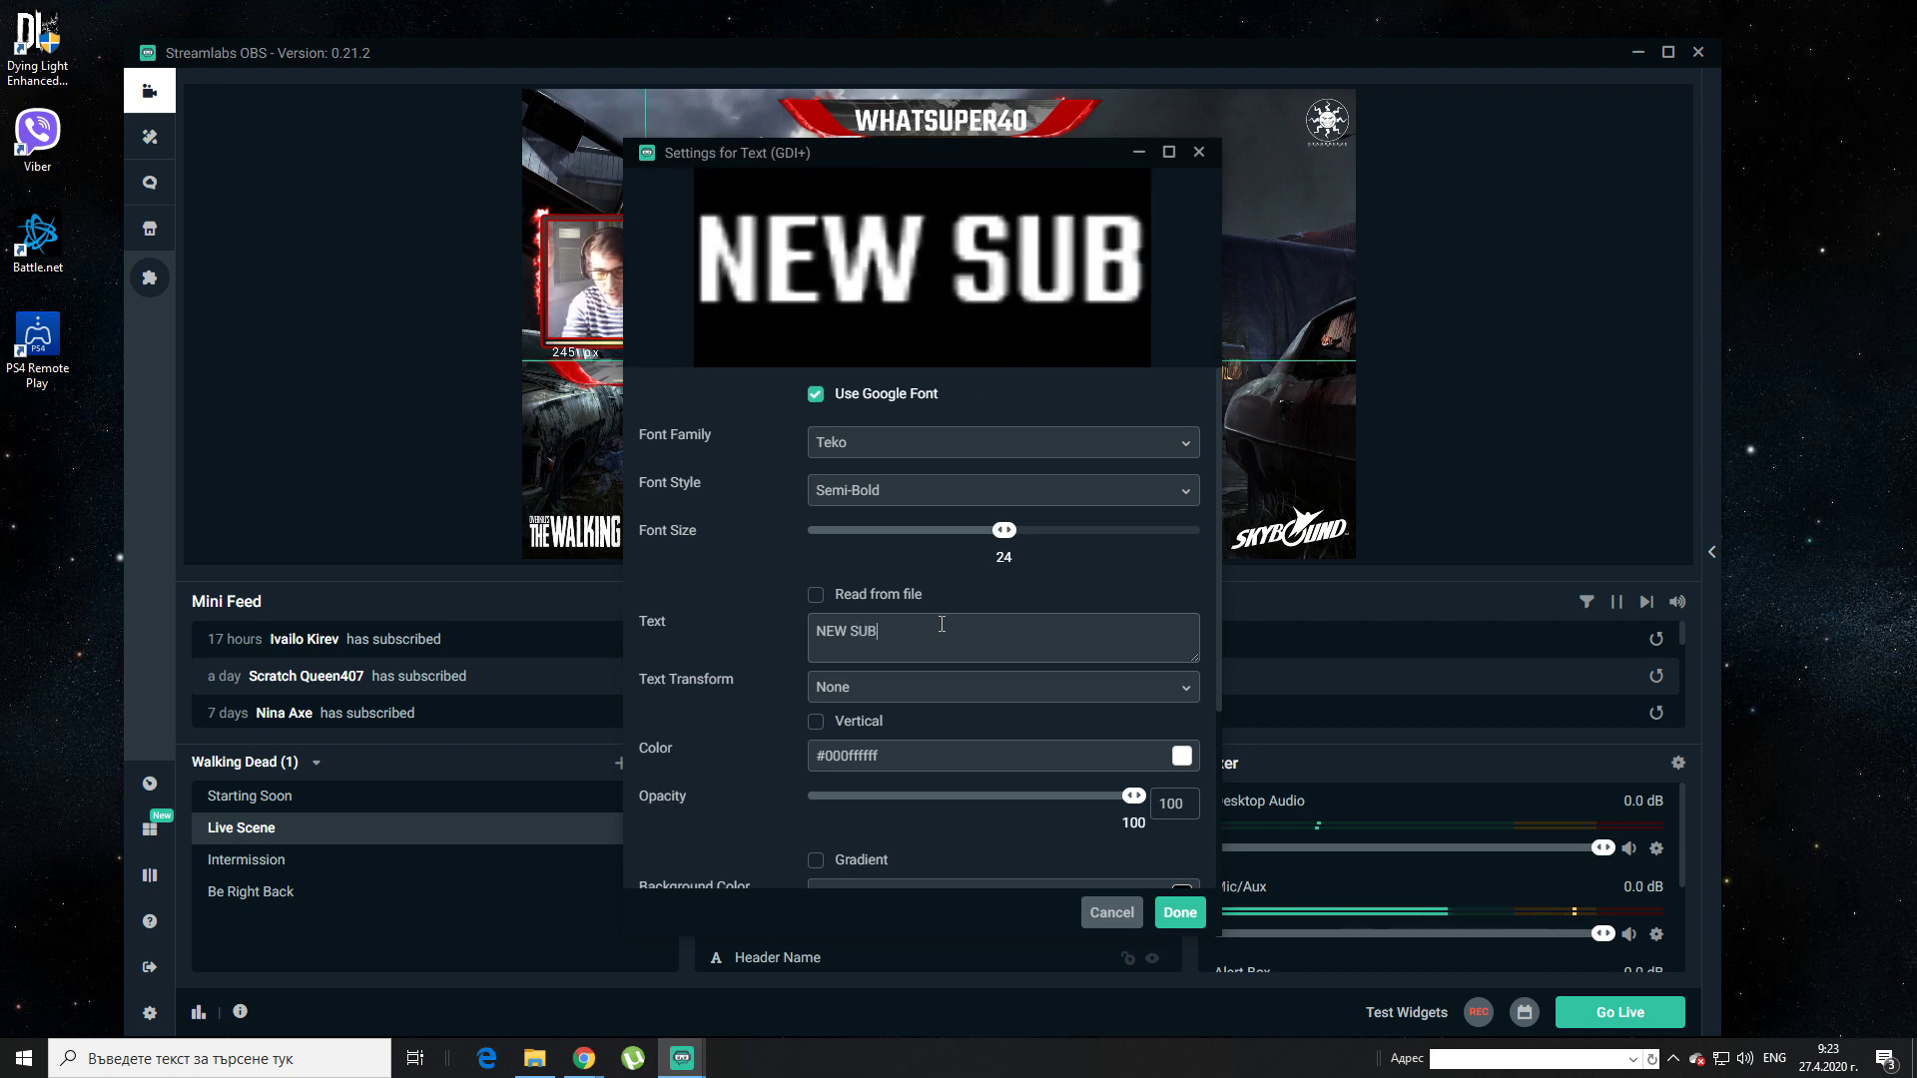
text(SC)
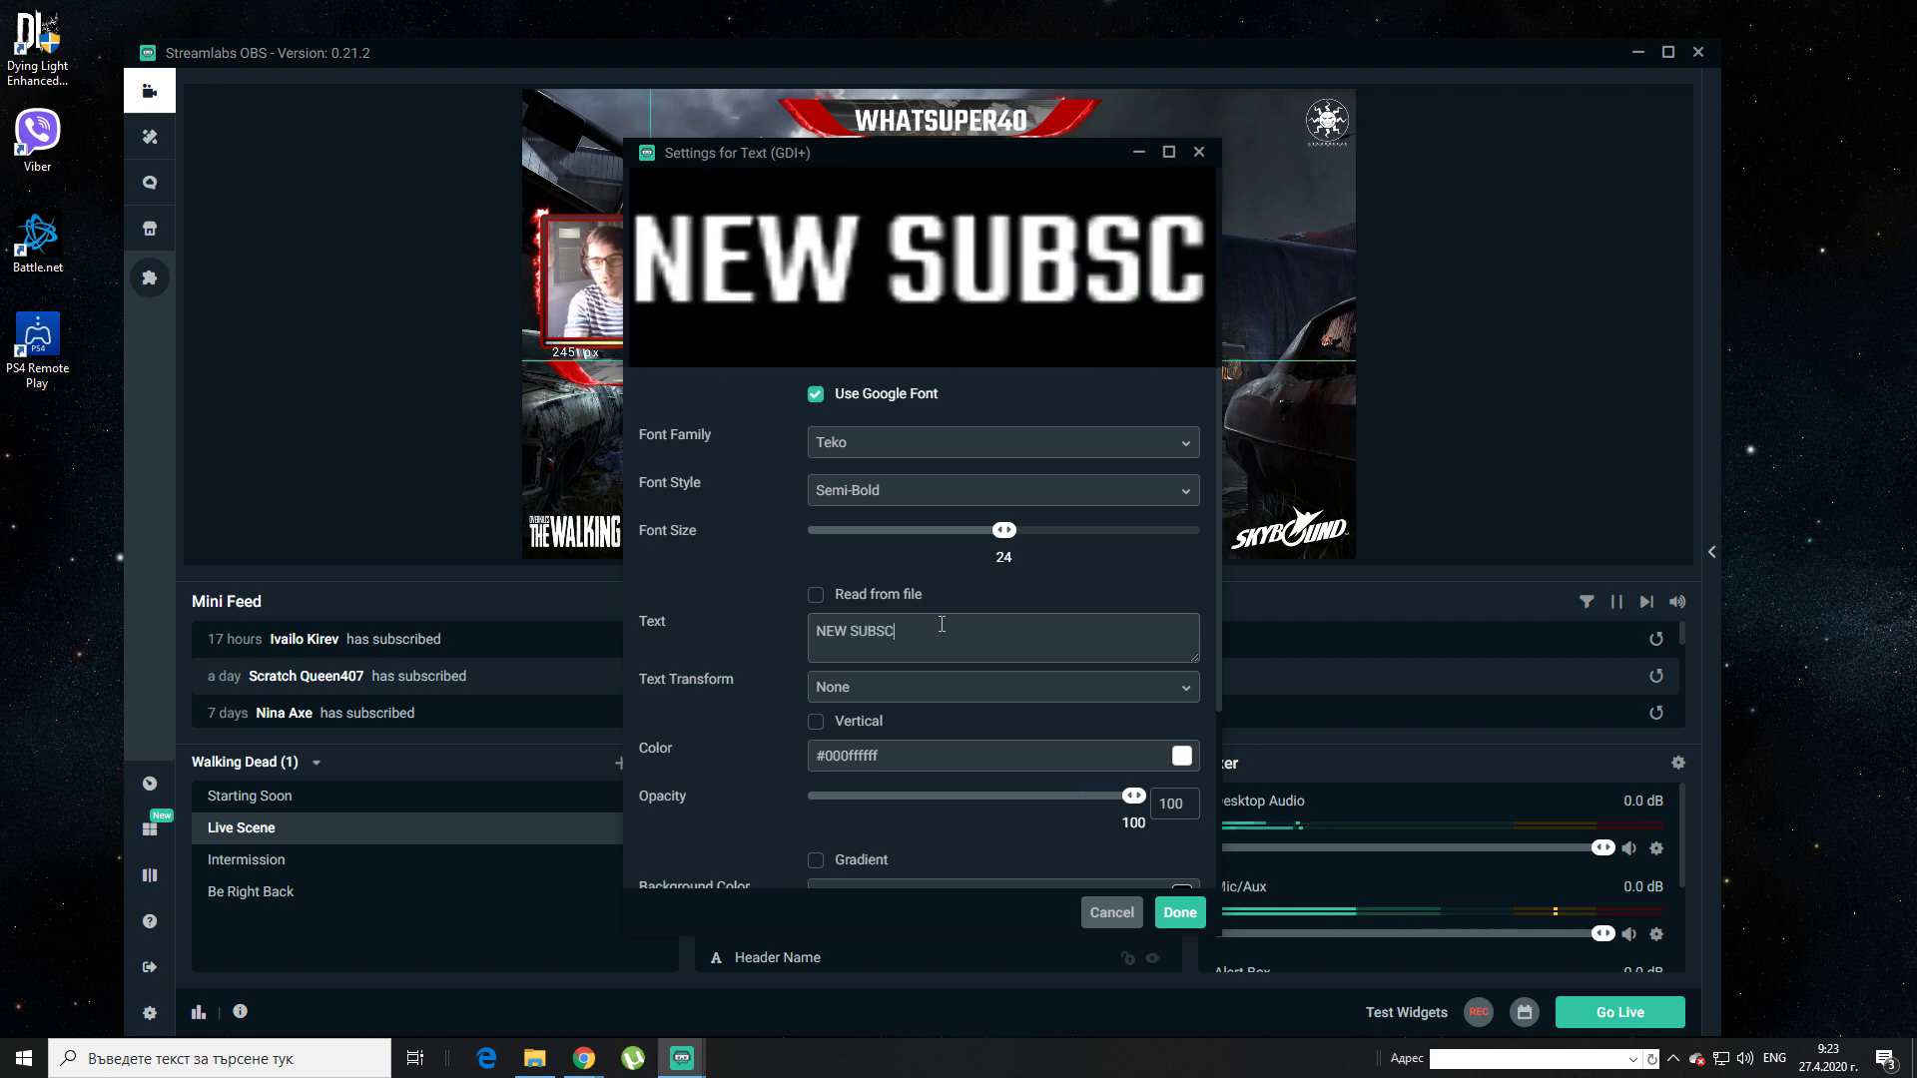
text(RIBER)
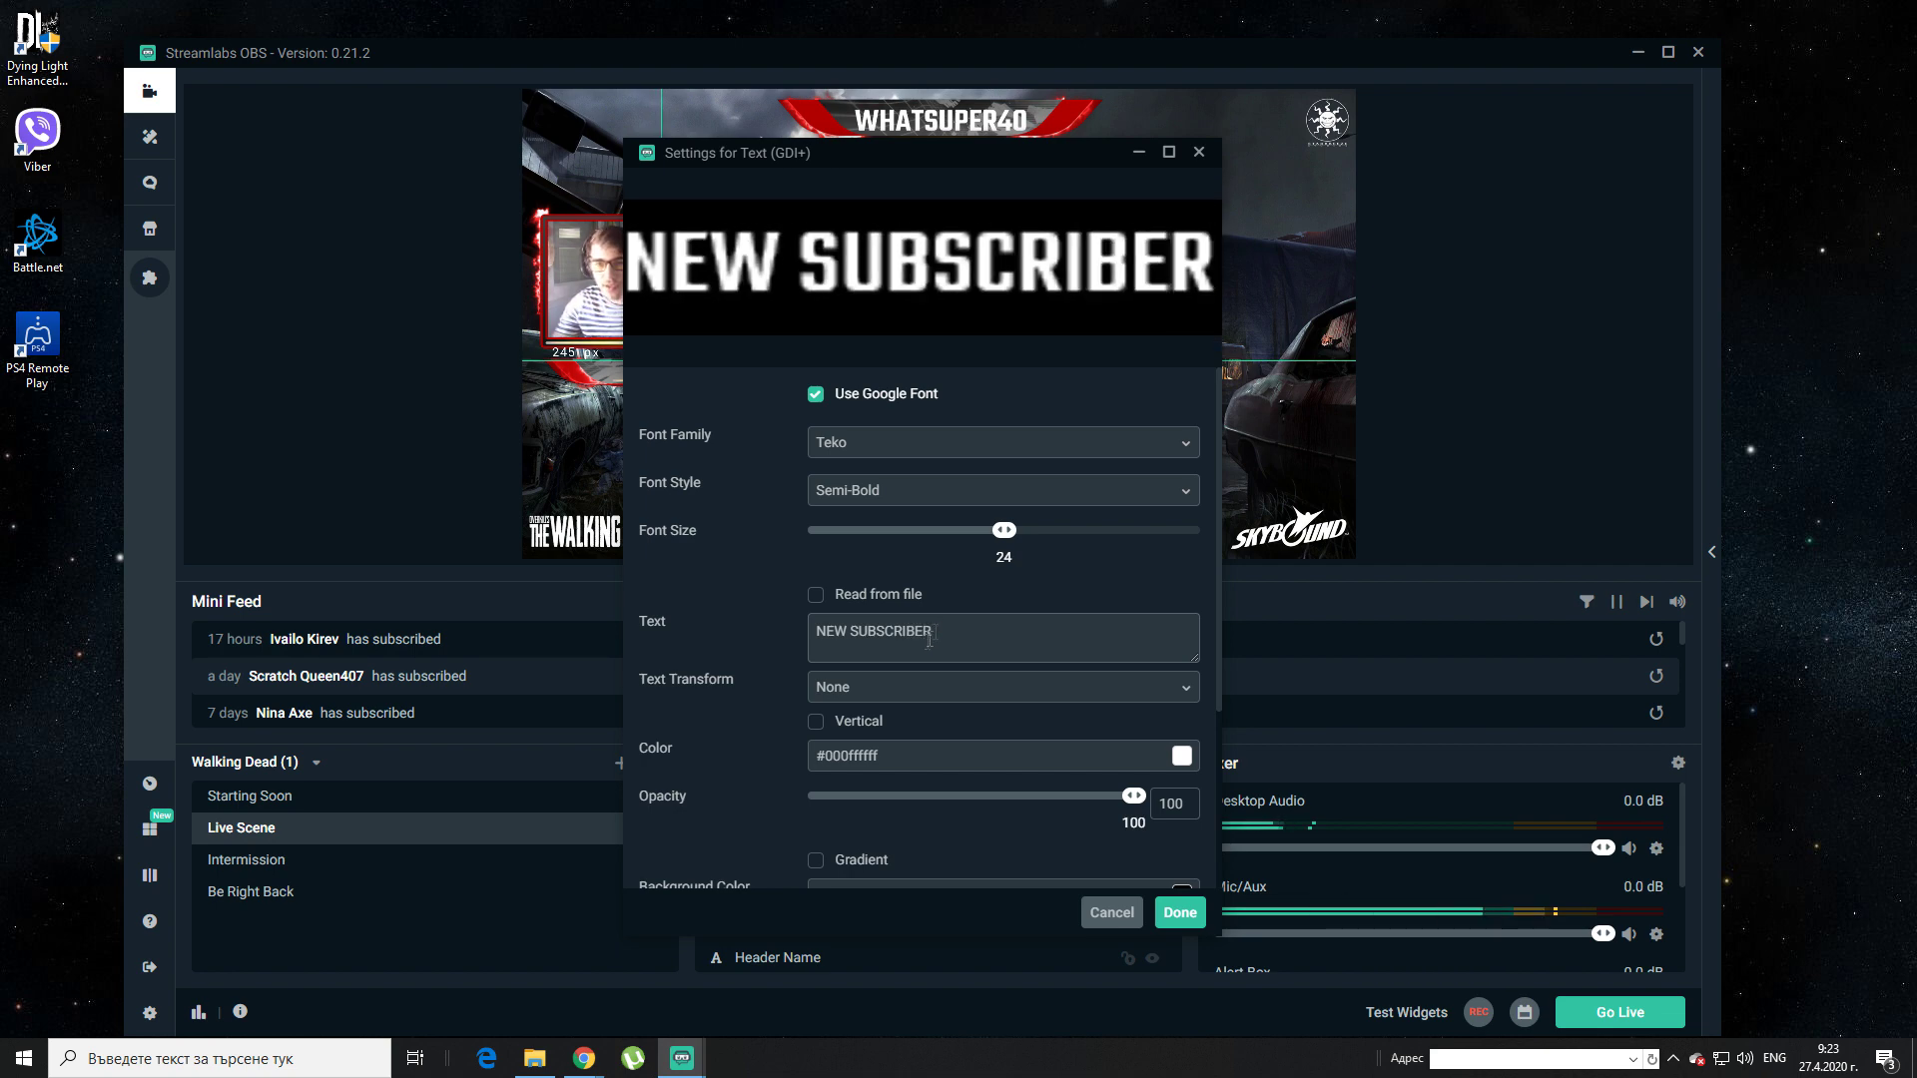
click(1179, 912)
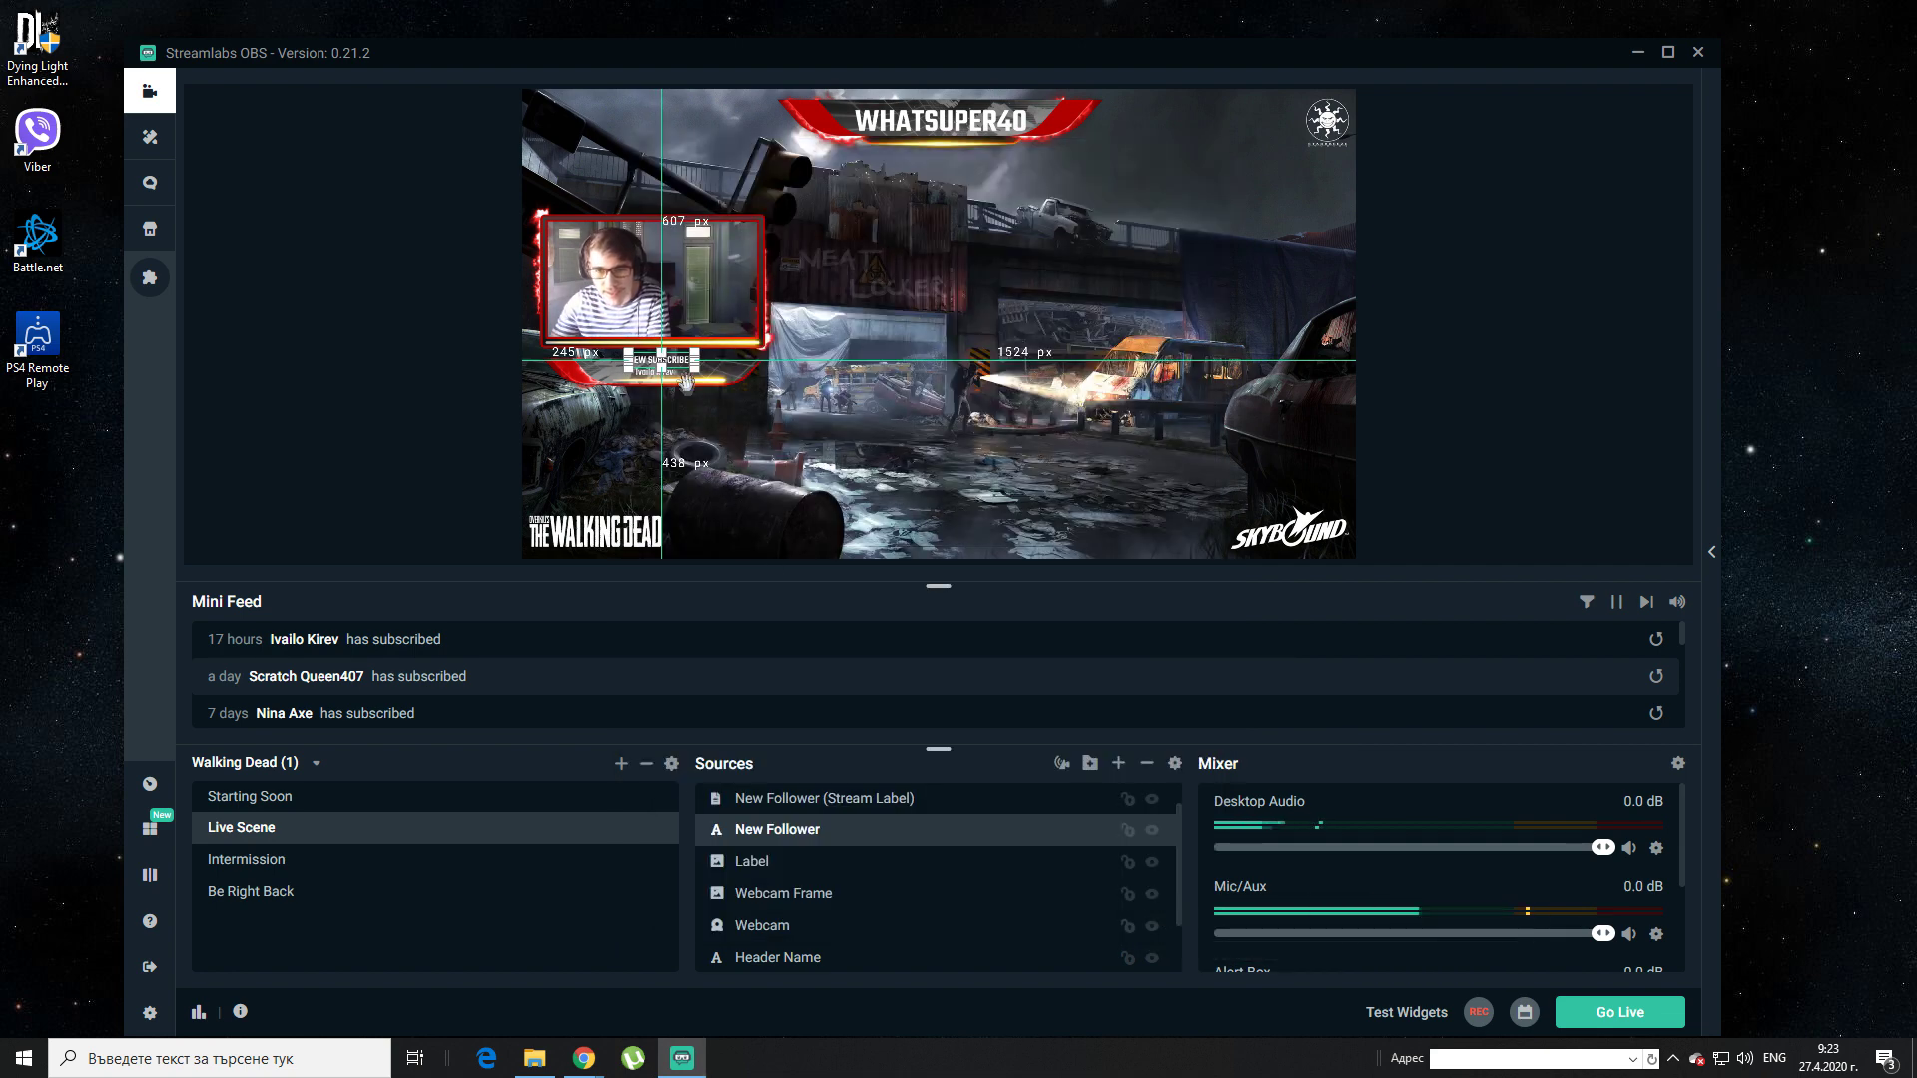
click(752, 429)
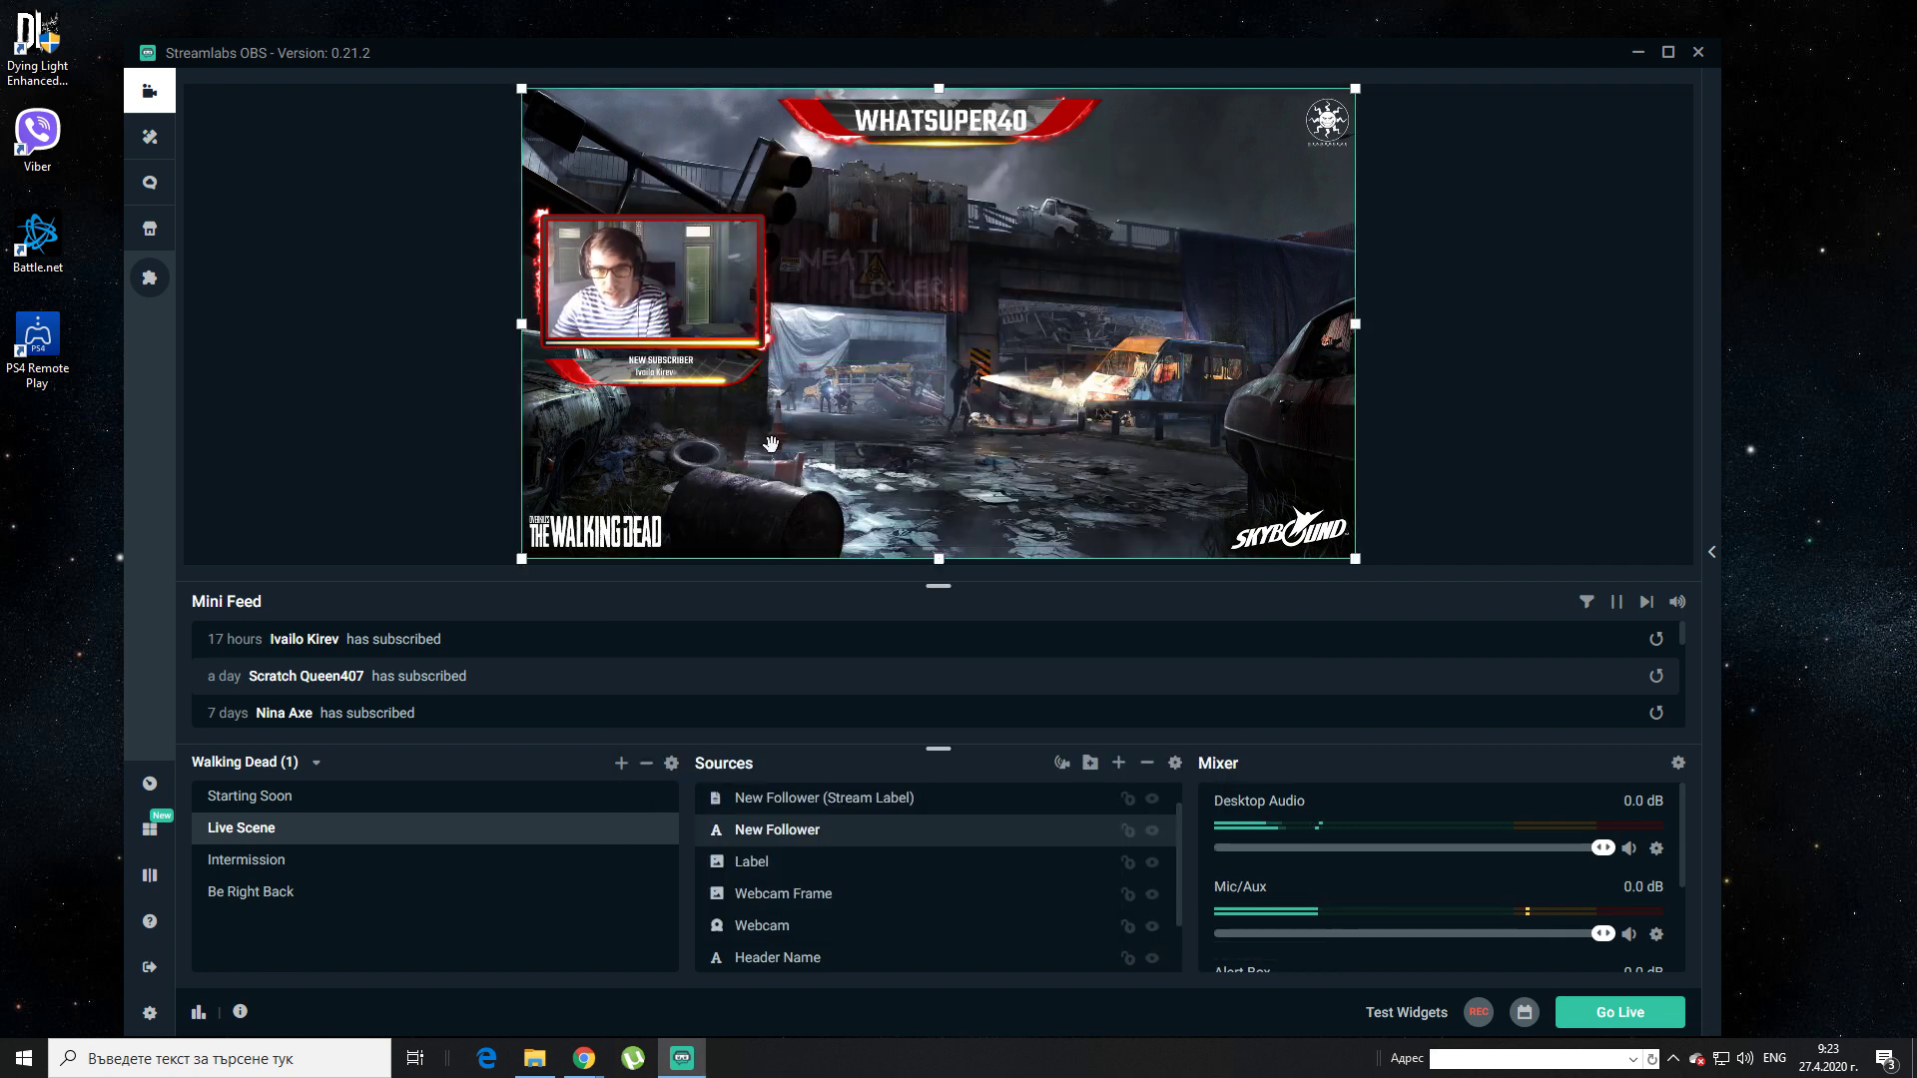
Enlarge the Label banner under the webcam slightly, leaving about 1328 px to the canvas's right edge
click(729, 386)
click(661, 361)
click(654, 379)
click(699, 384)
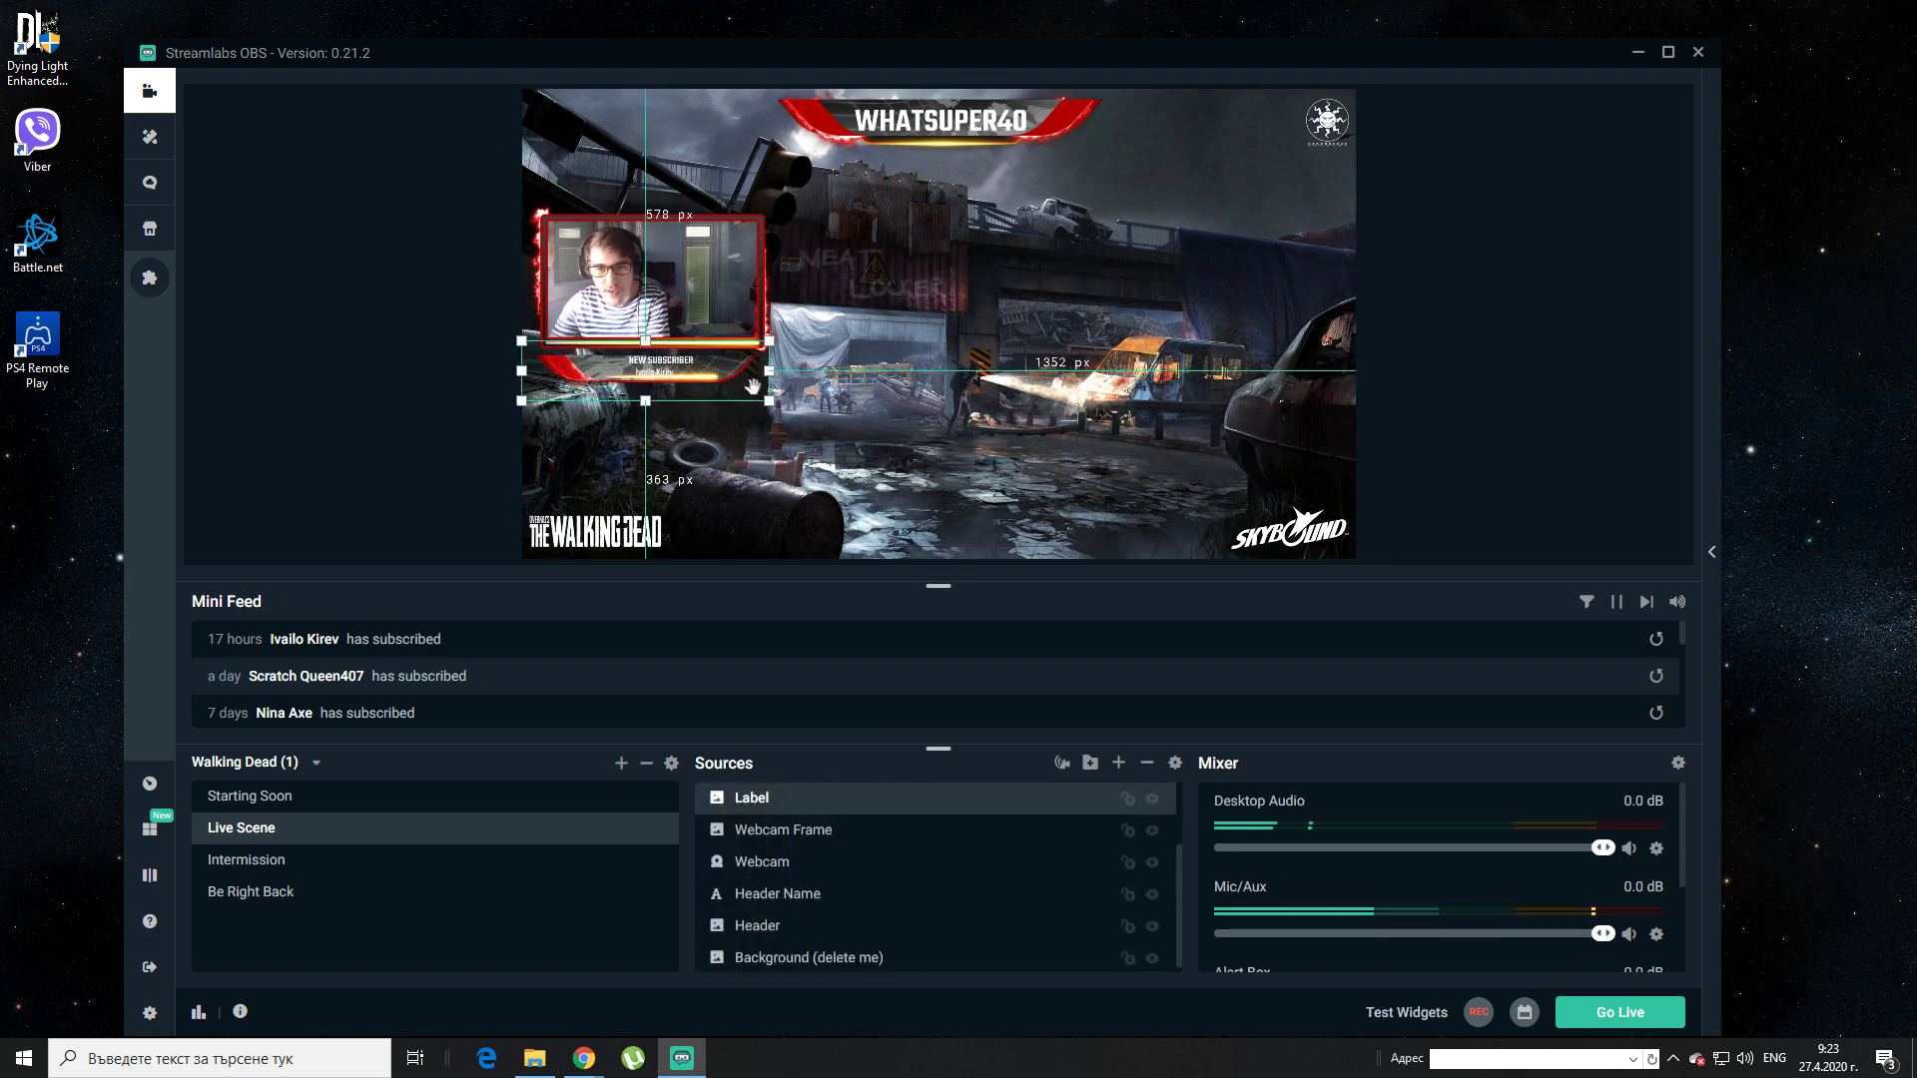
mouse_move(771, 403)
mouse_down()
mouse_move(789, 411)
mouse_move(769, 403)
mouse_up()
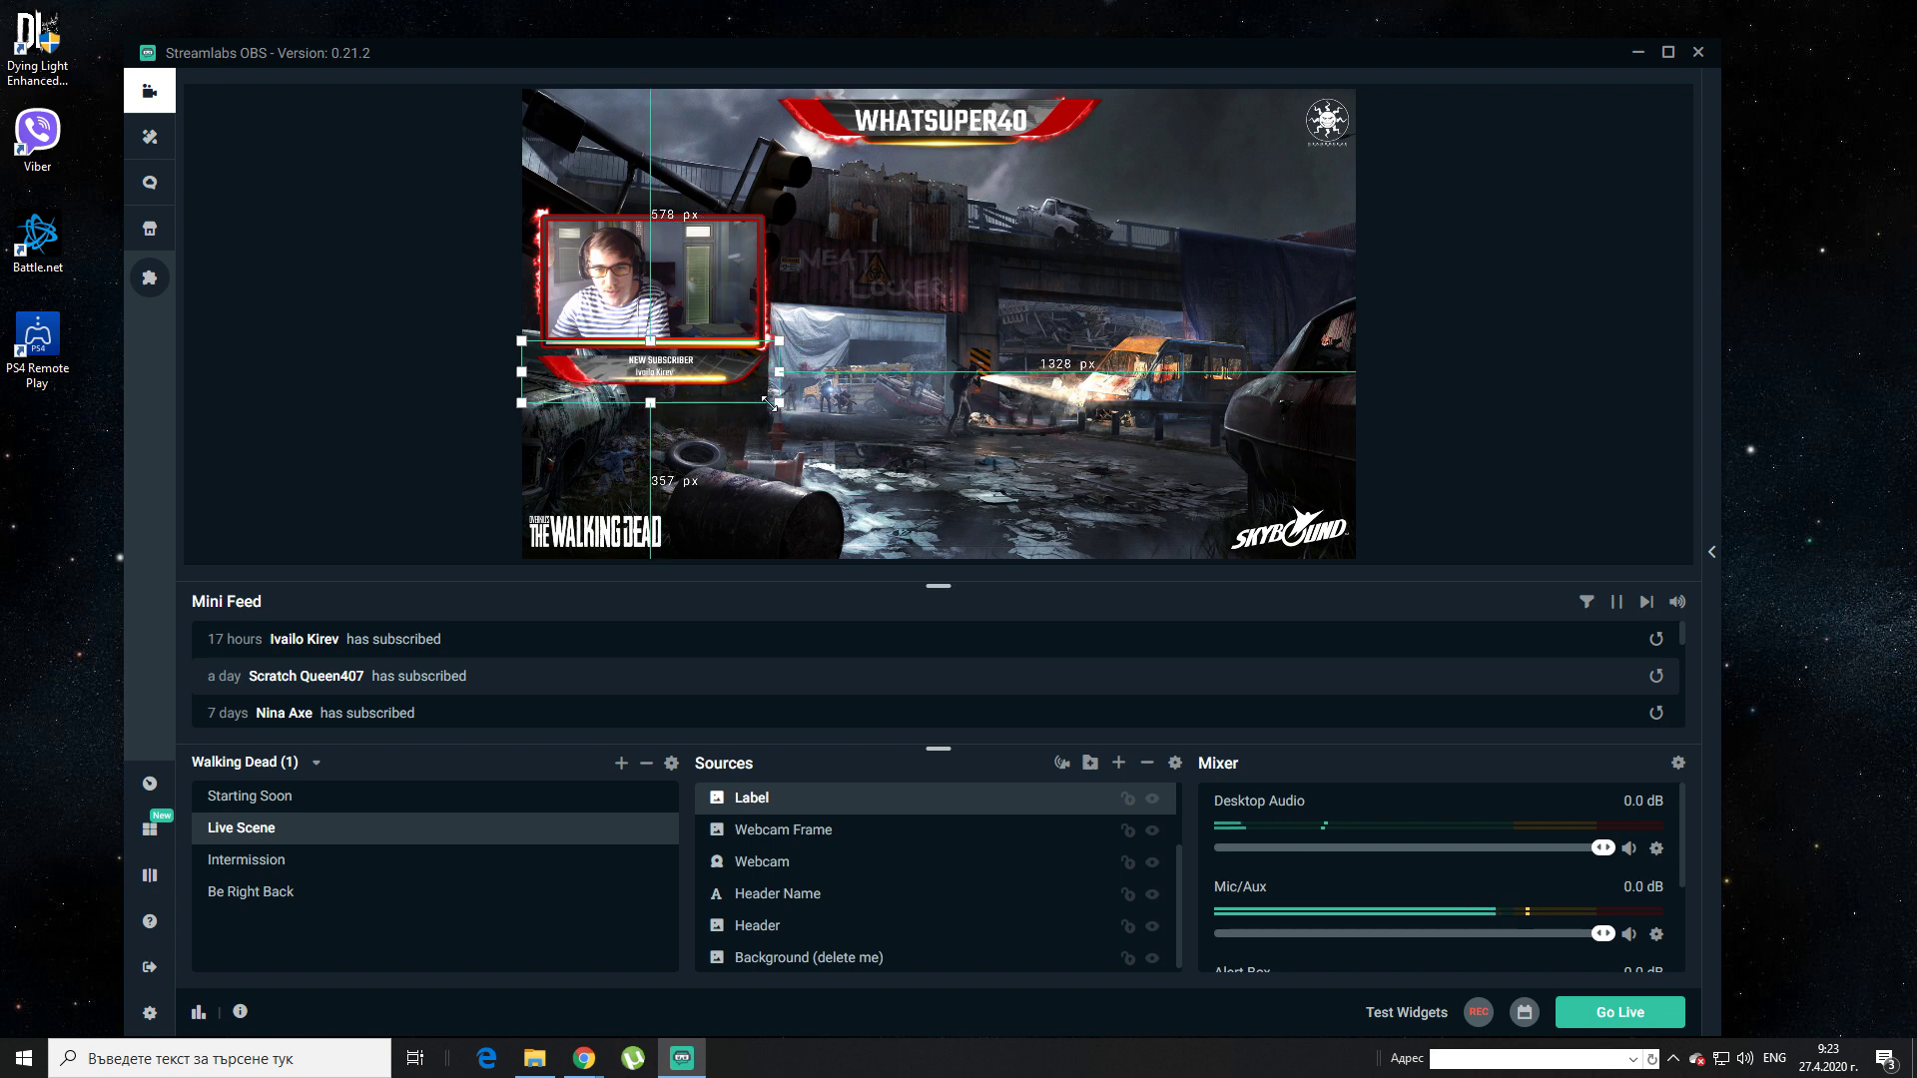
Enlarge the "NEW SUBSCRIBER" text within its banner and nudge the webcam frame slightly up and to the right
click(682, 349)
click(679, 357)
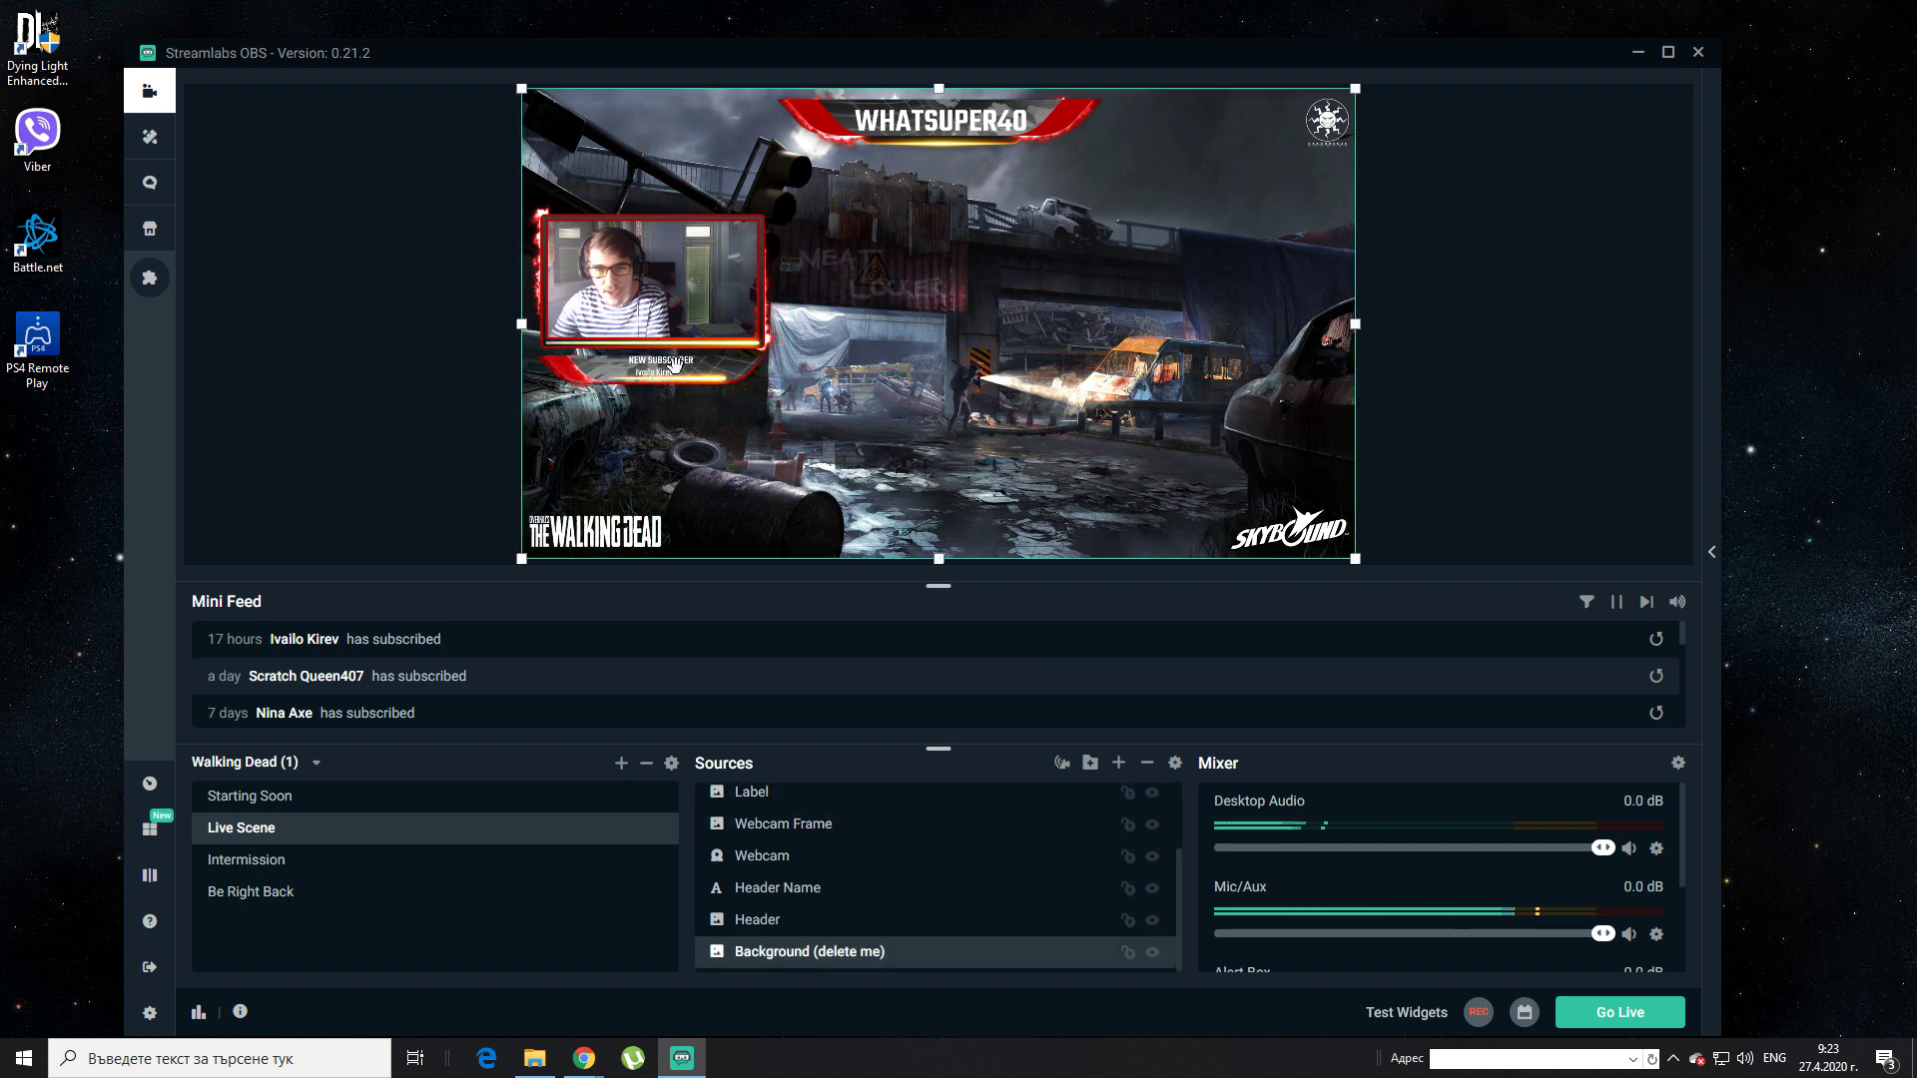
click(676, 364)
click(678, 361)
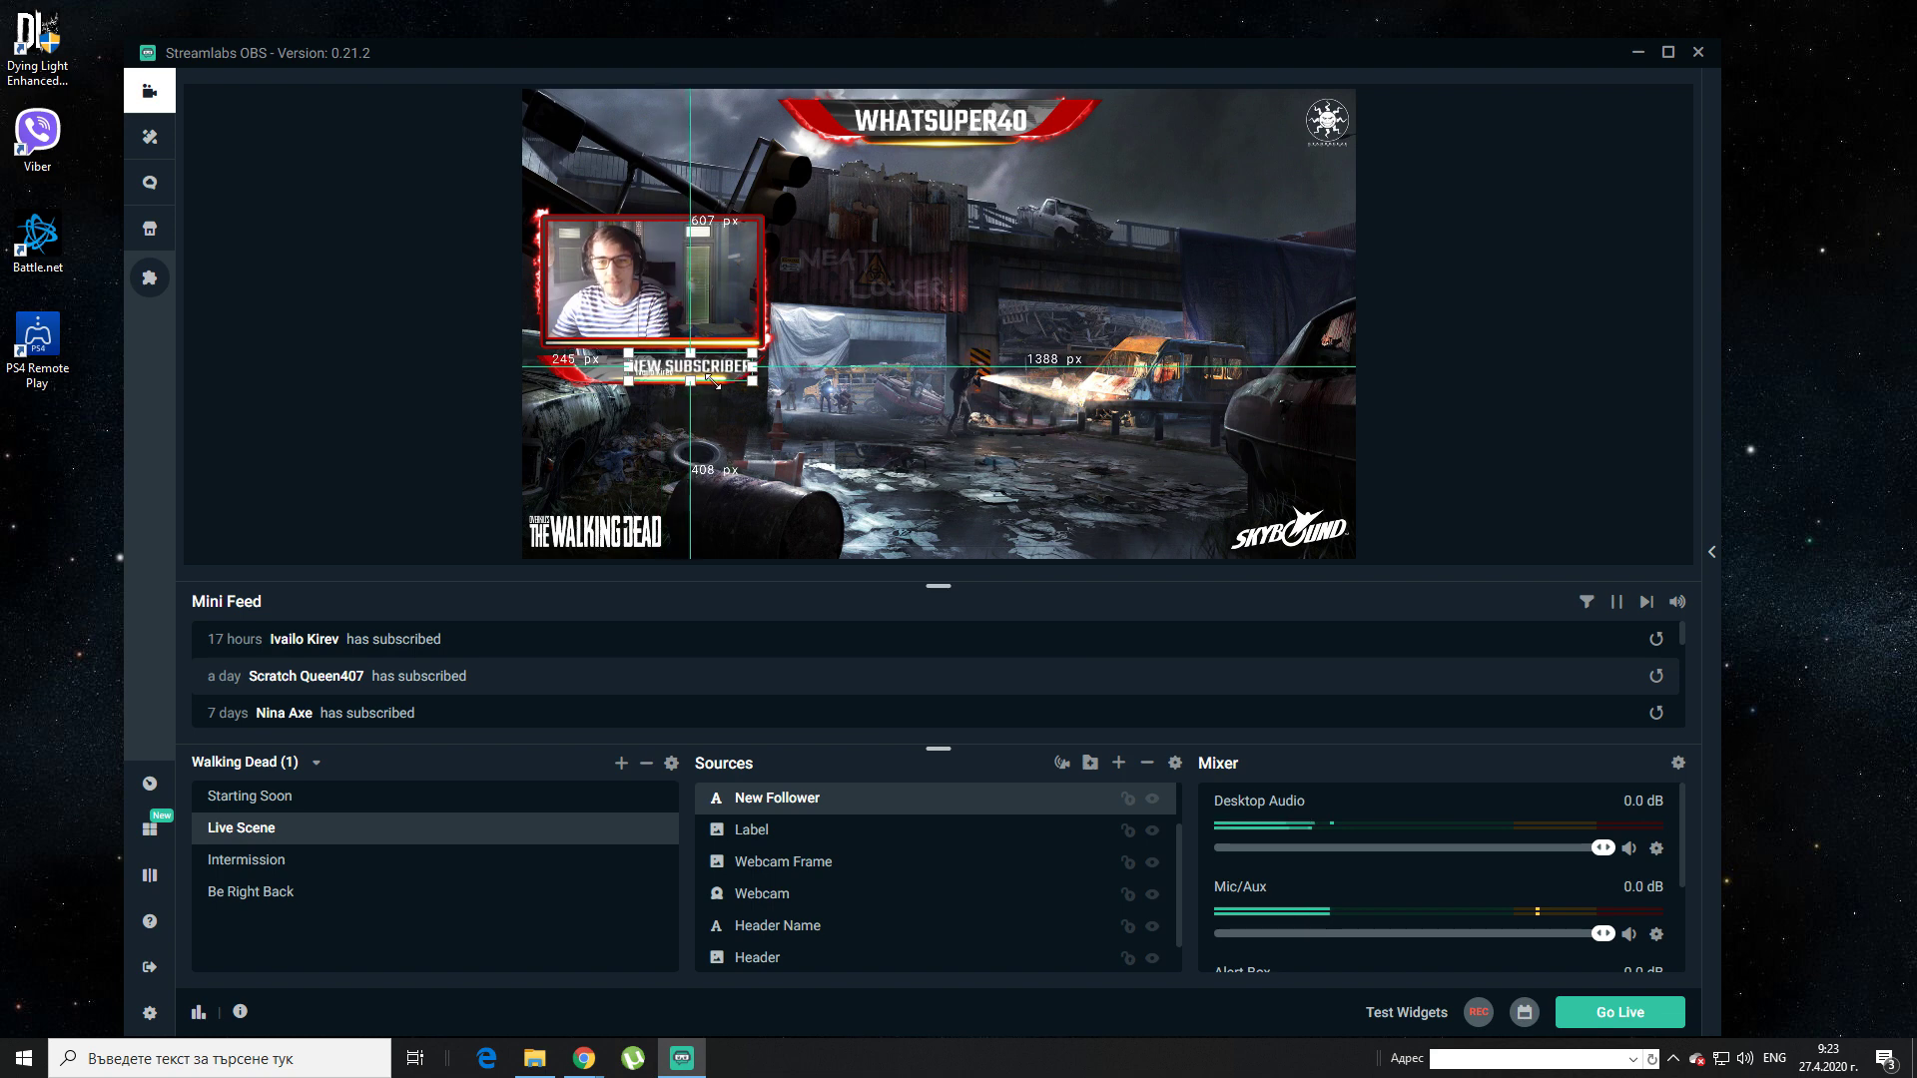
click(709, 366)
mouse_move(709, 367)
mouse_down()
mouse_move(679, 360)
mouse_move(714, 362)
mouse_up()
click(1081, 423)
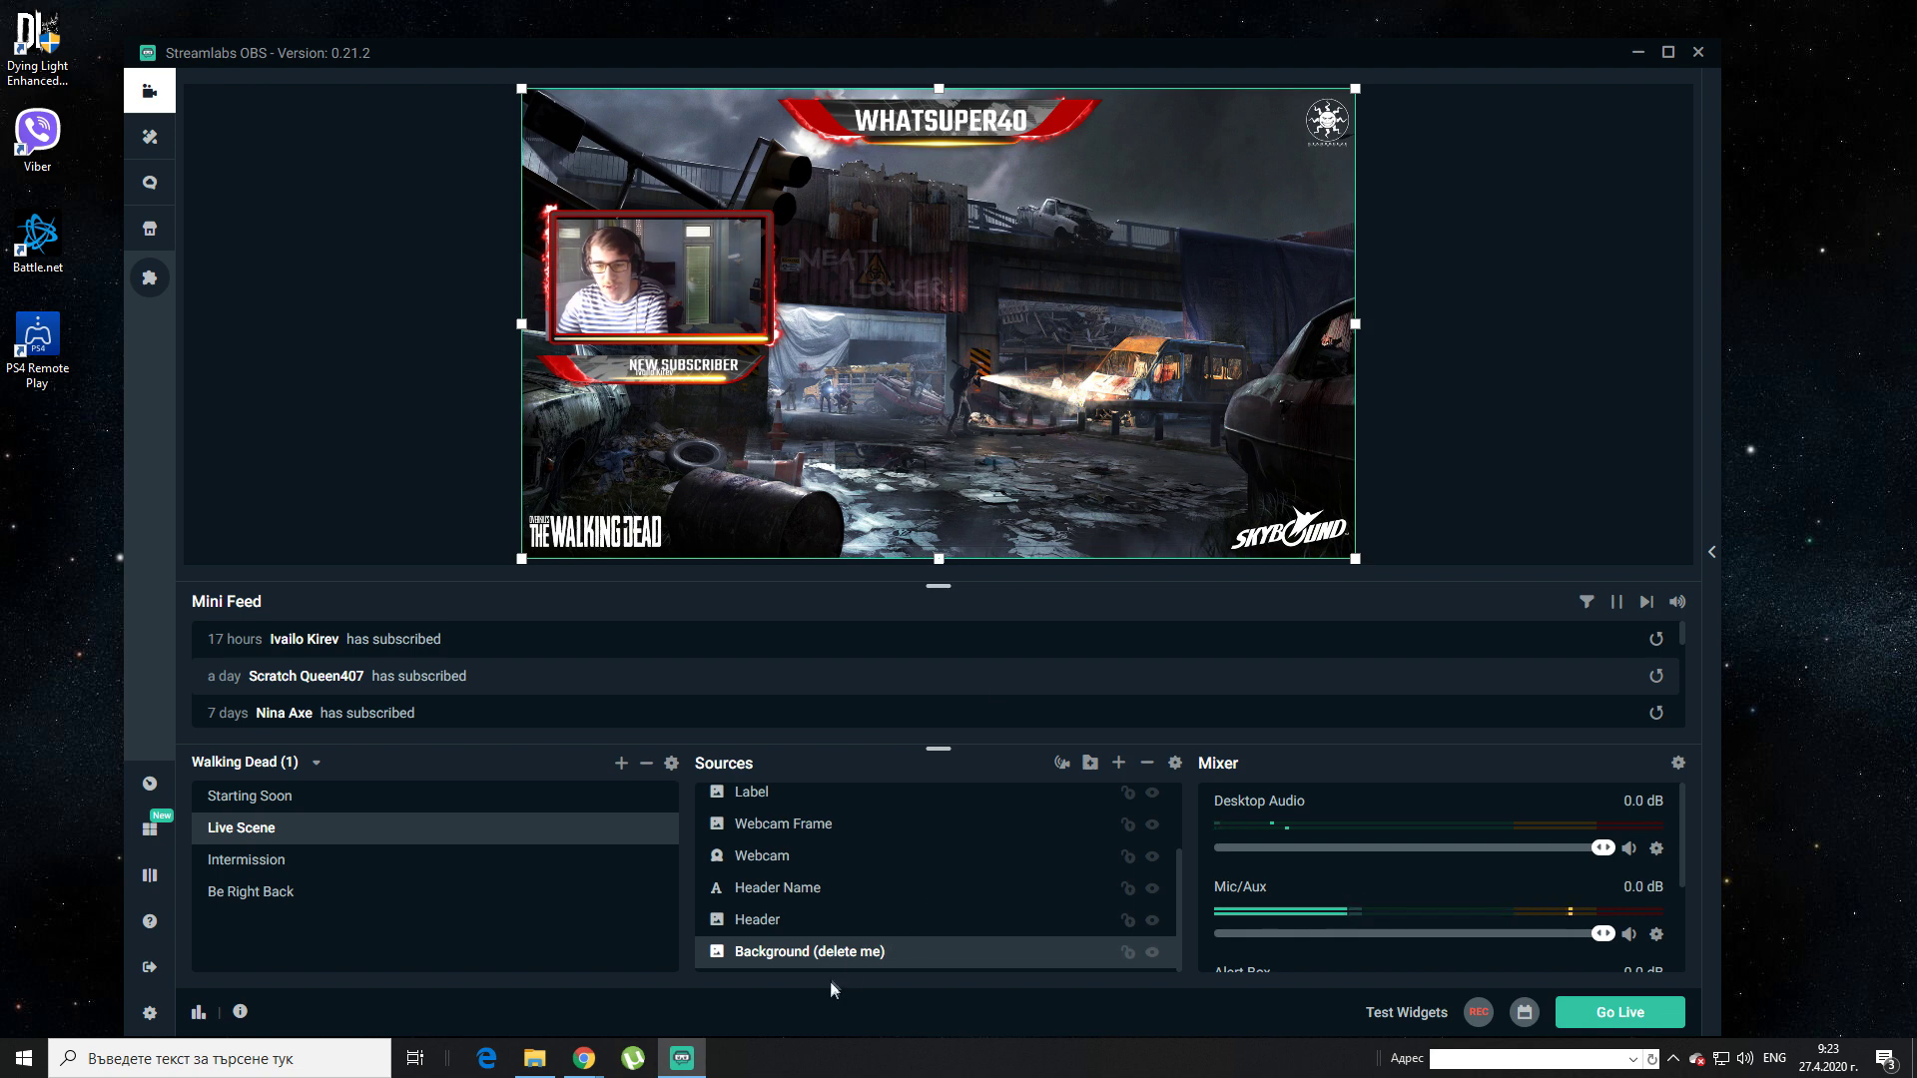
Remove the "Background (delete me)" source from the Live Scene
right_click(852, 957)
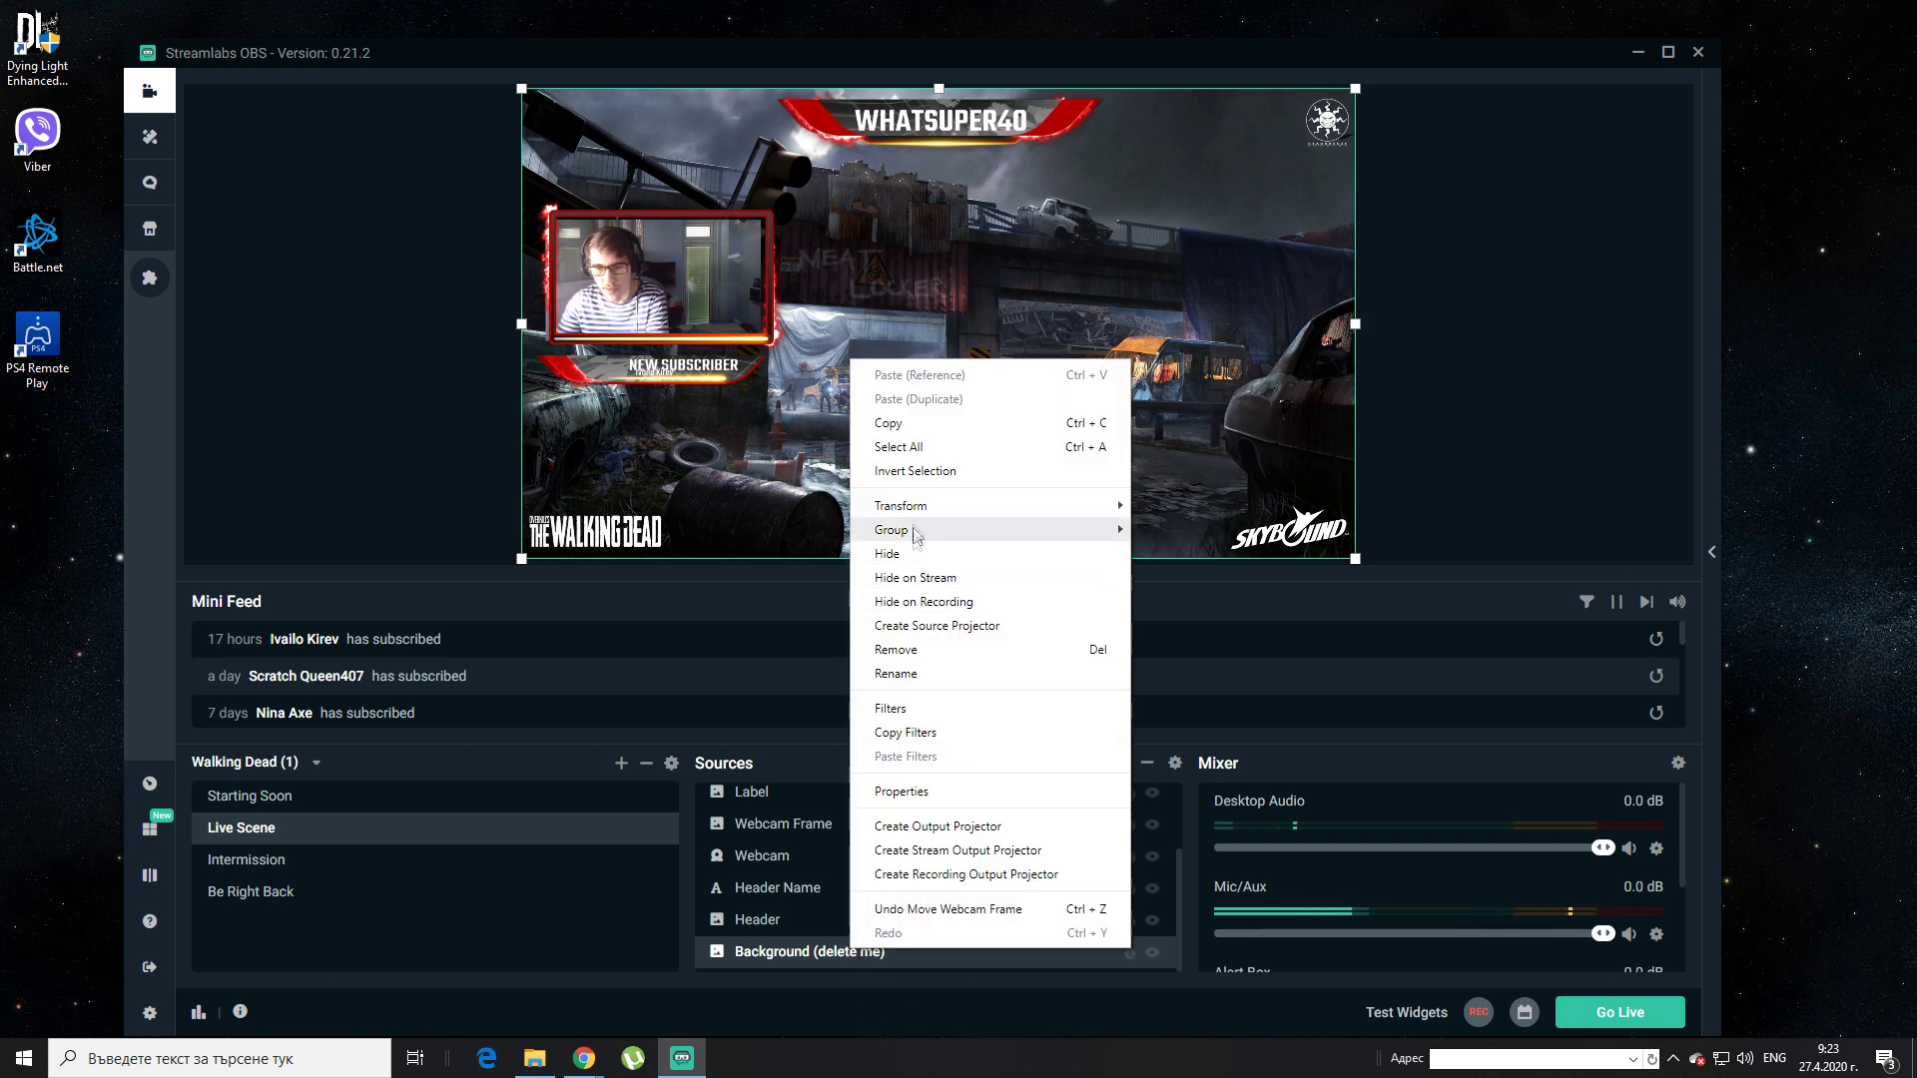
right_click(773, 961)
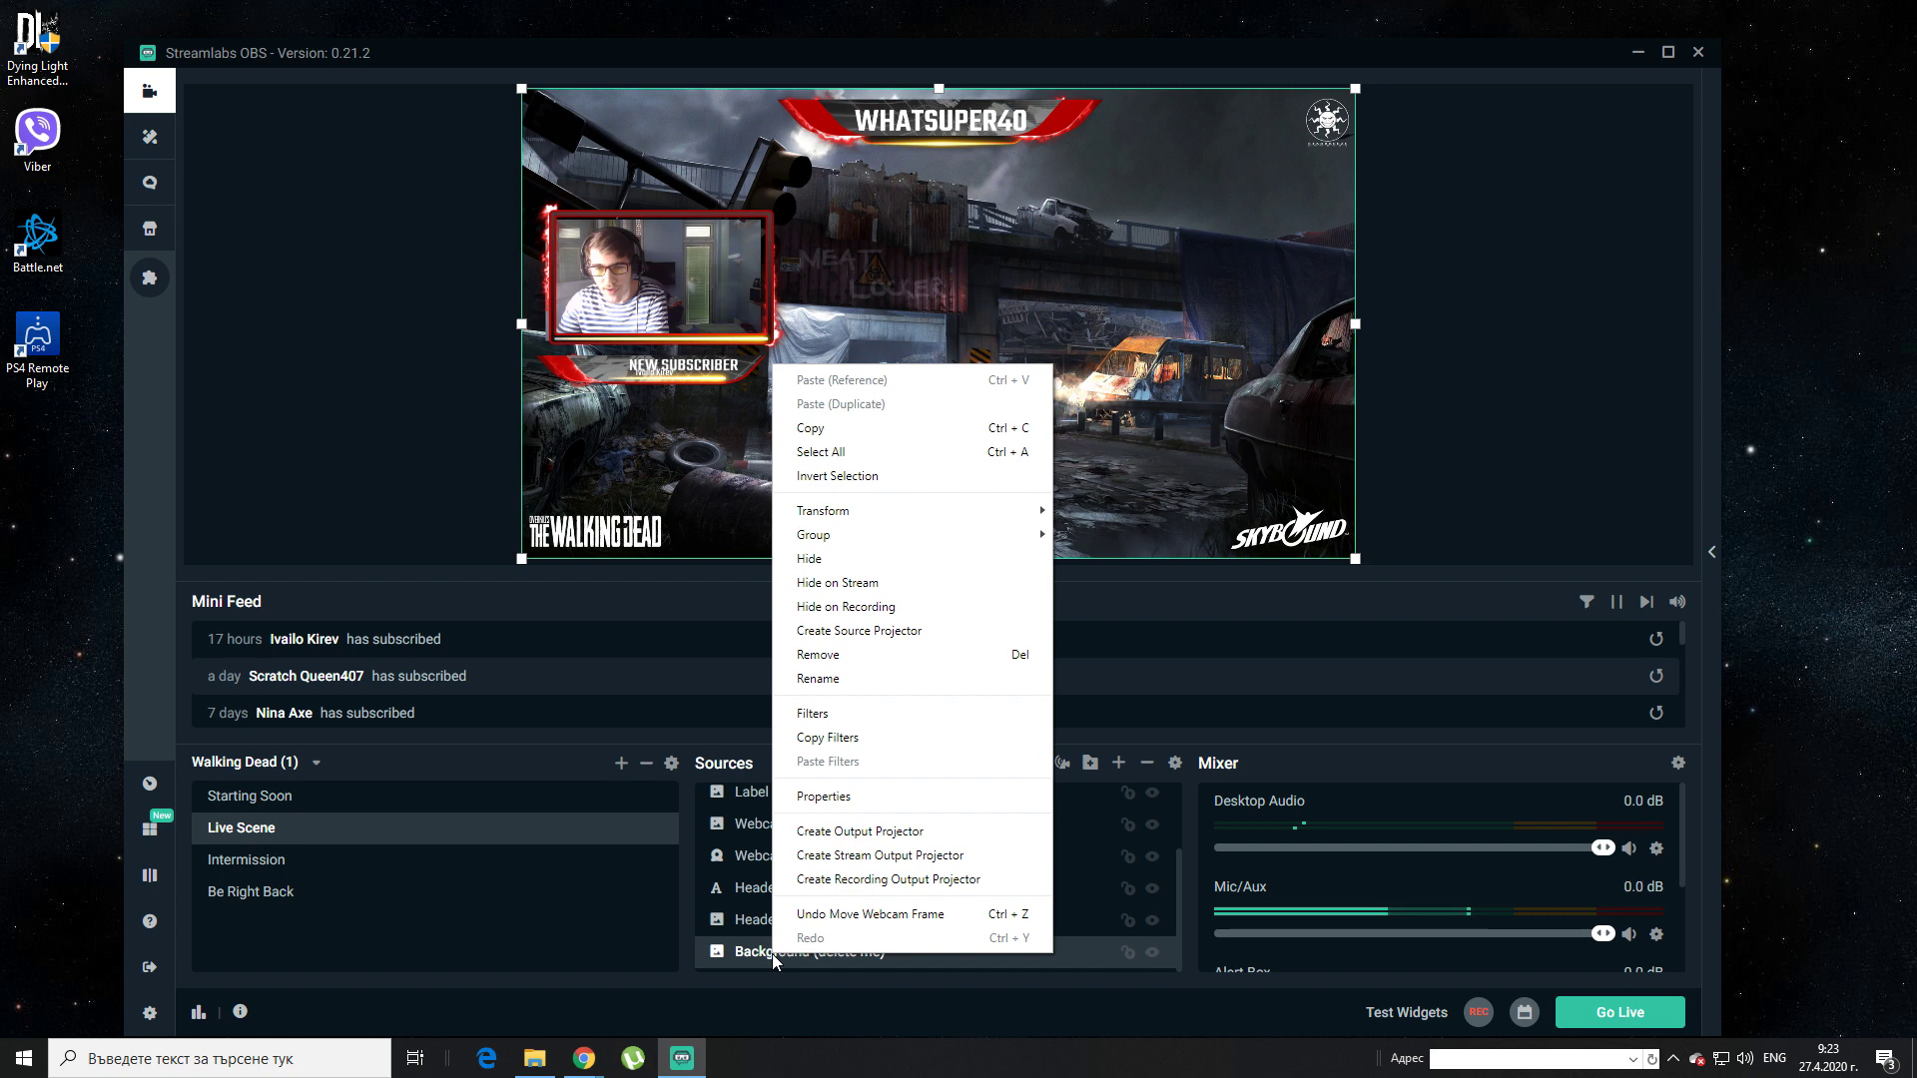
click(844, 654)
click(1027, 529)
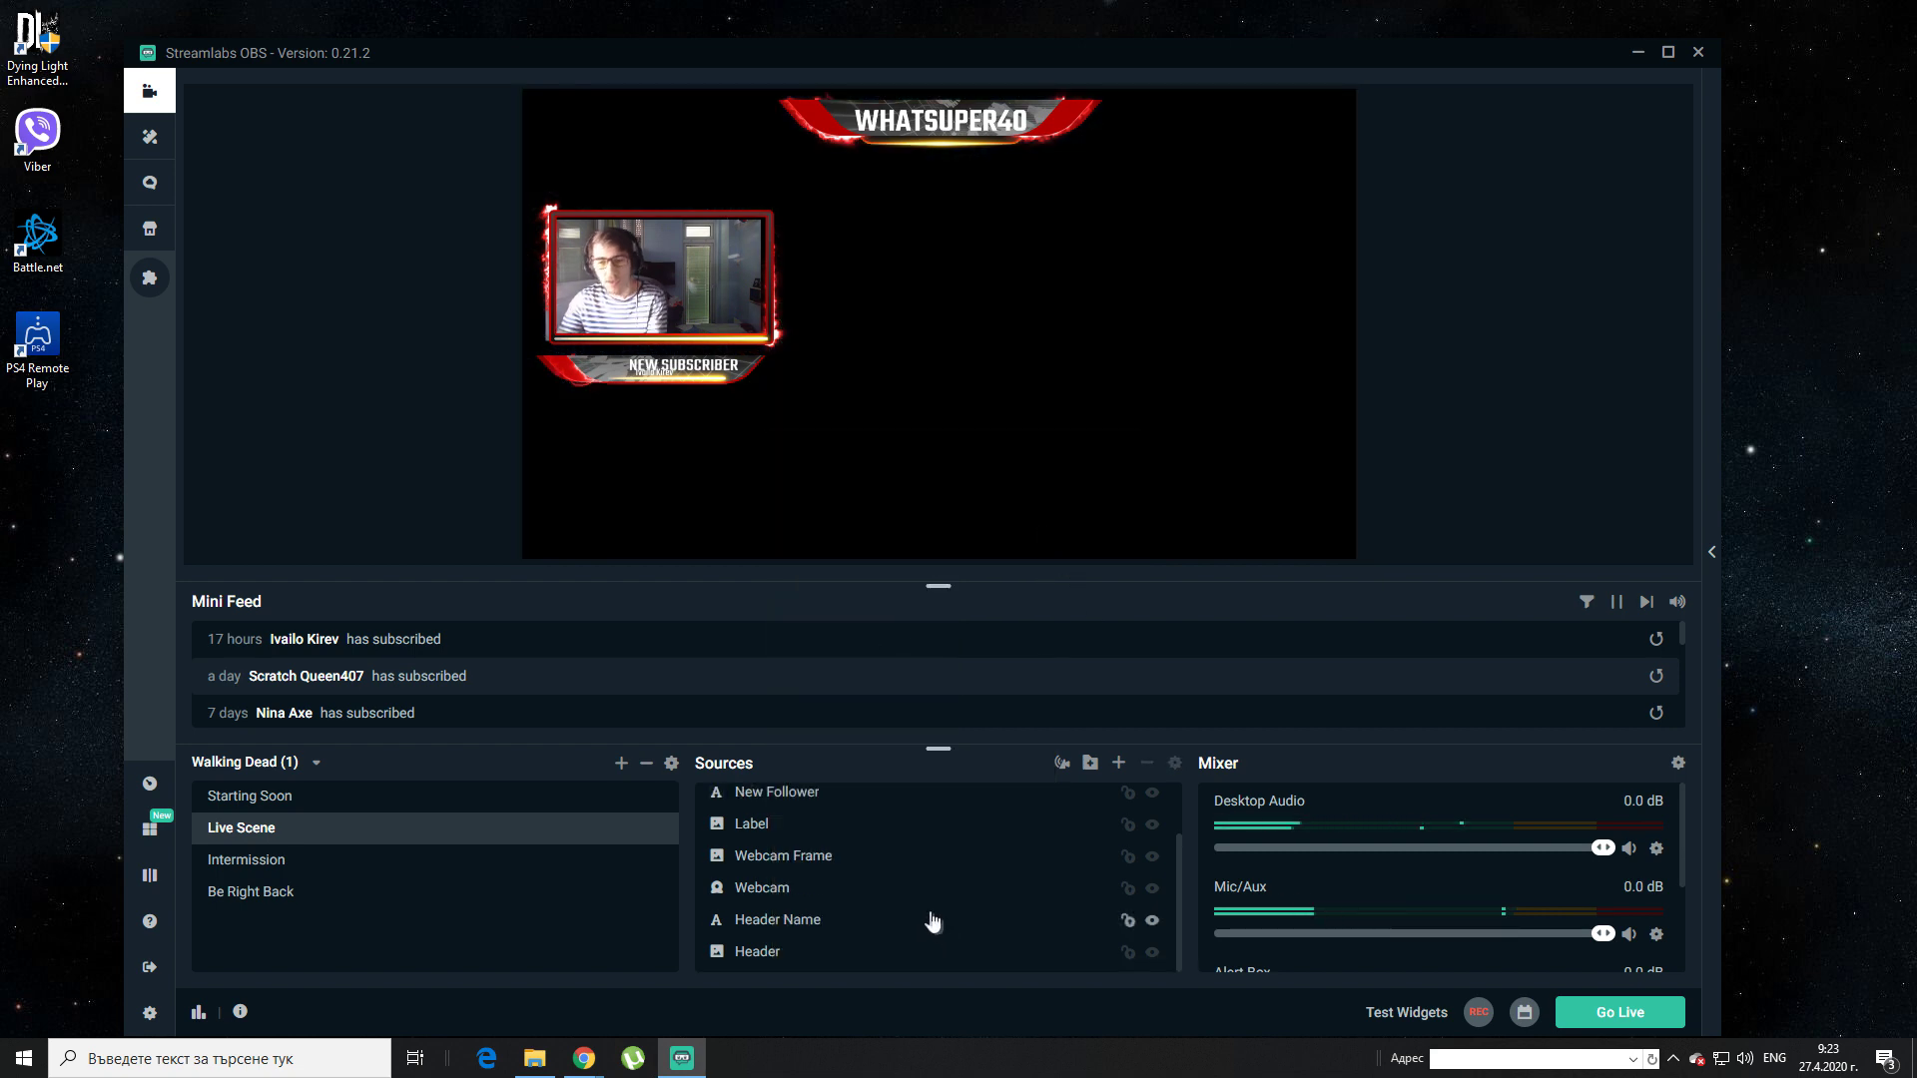
Add a Display Capture source for Display 1 with cursor capture, and place it beneath all other Live Scene sources
scroll(927, 911, down, 2)
scroll(927, 904, up, 2)
scroll(927, 894, down, 2)
scroll(926, 894, up, 2)
scroll(927, 894, down, 2)
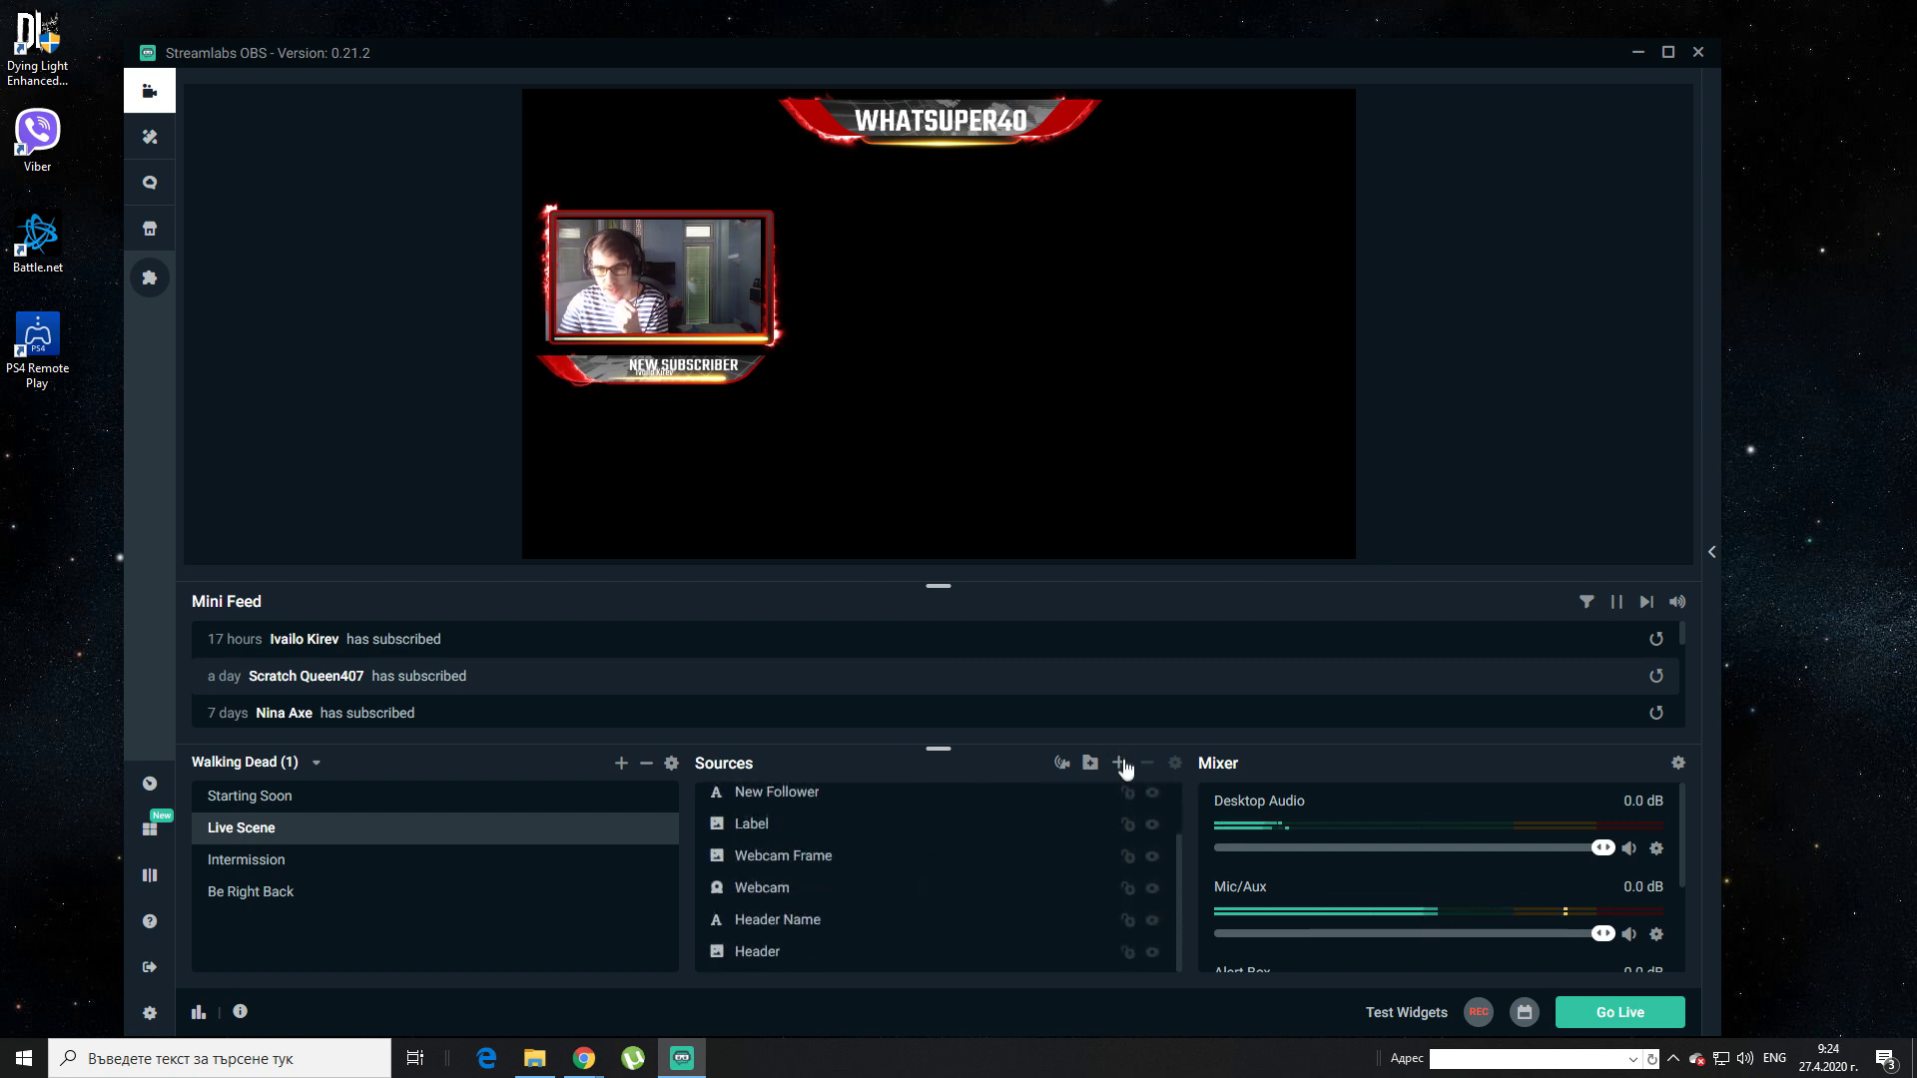
click(1118, 763)
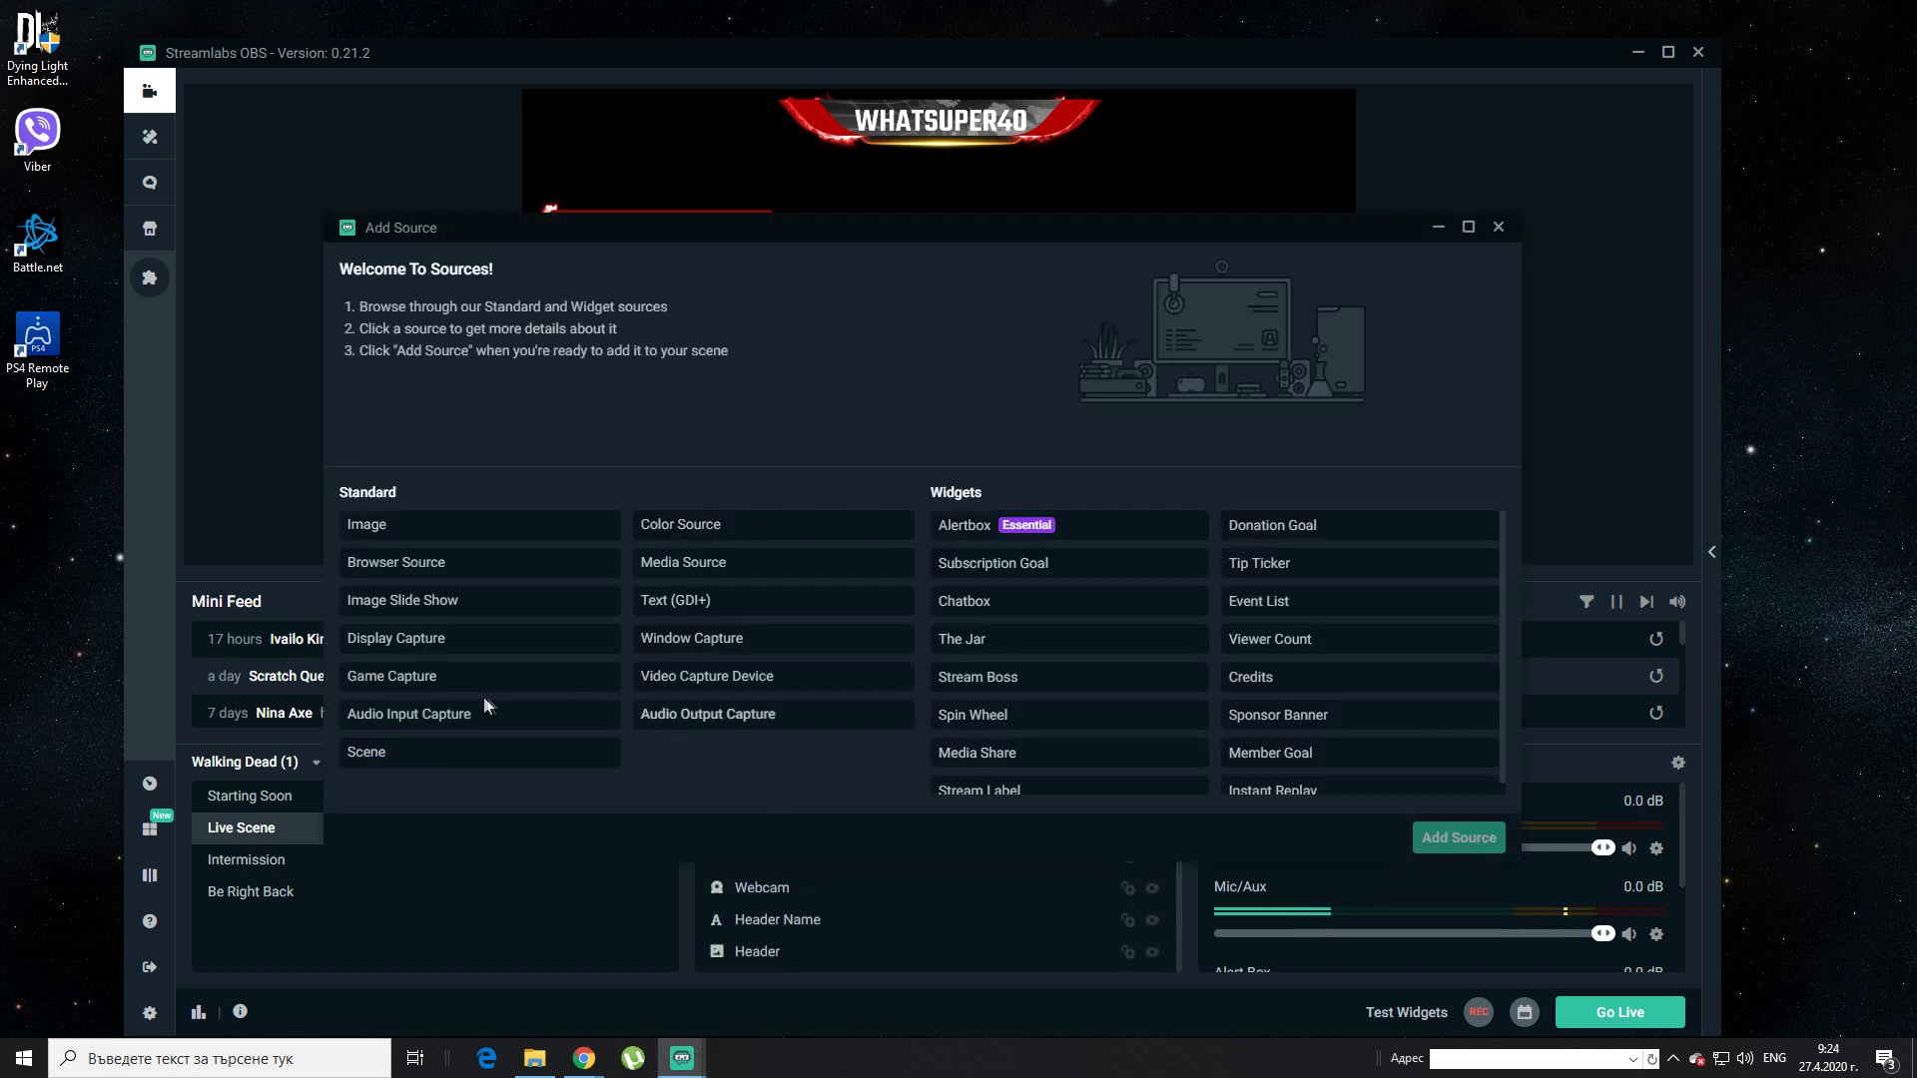
click(475, 640)
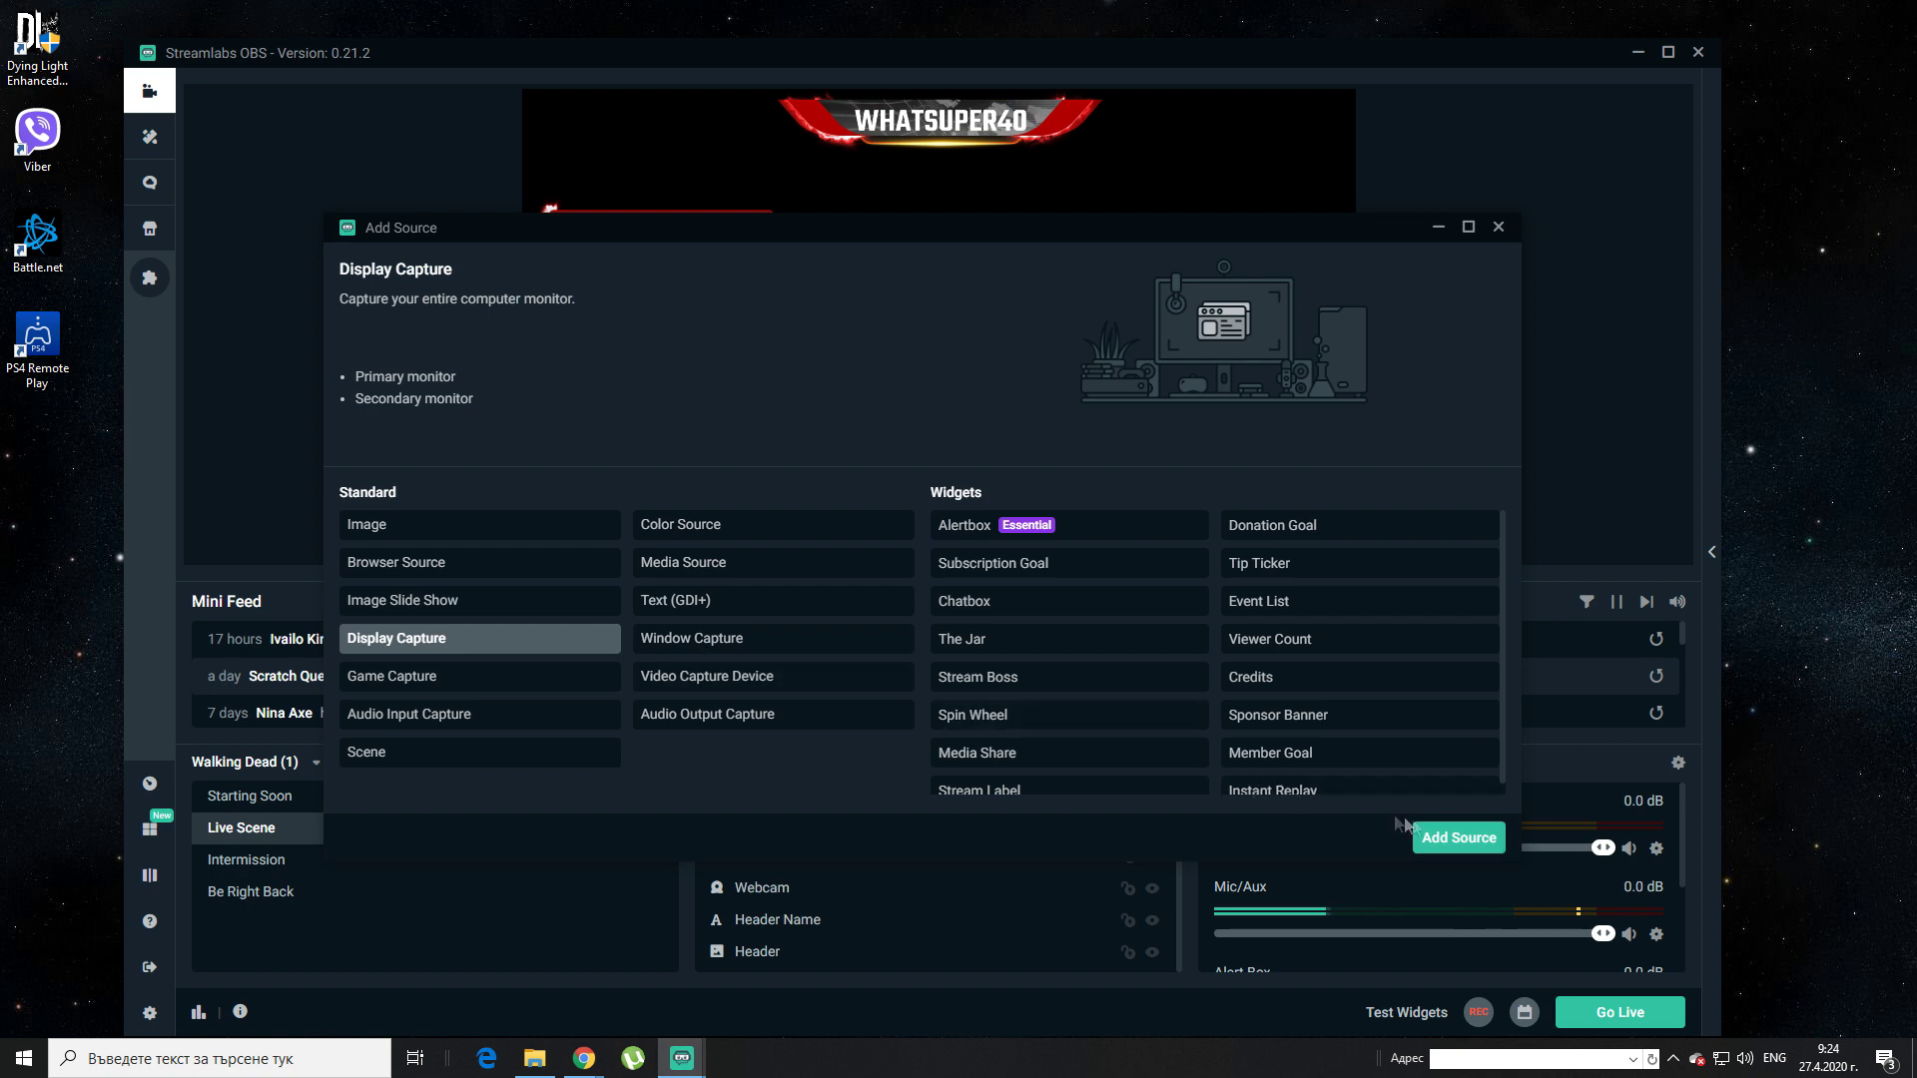
click(1454, 839)
click(1159, 674)
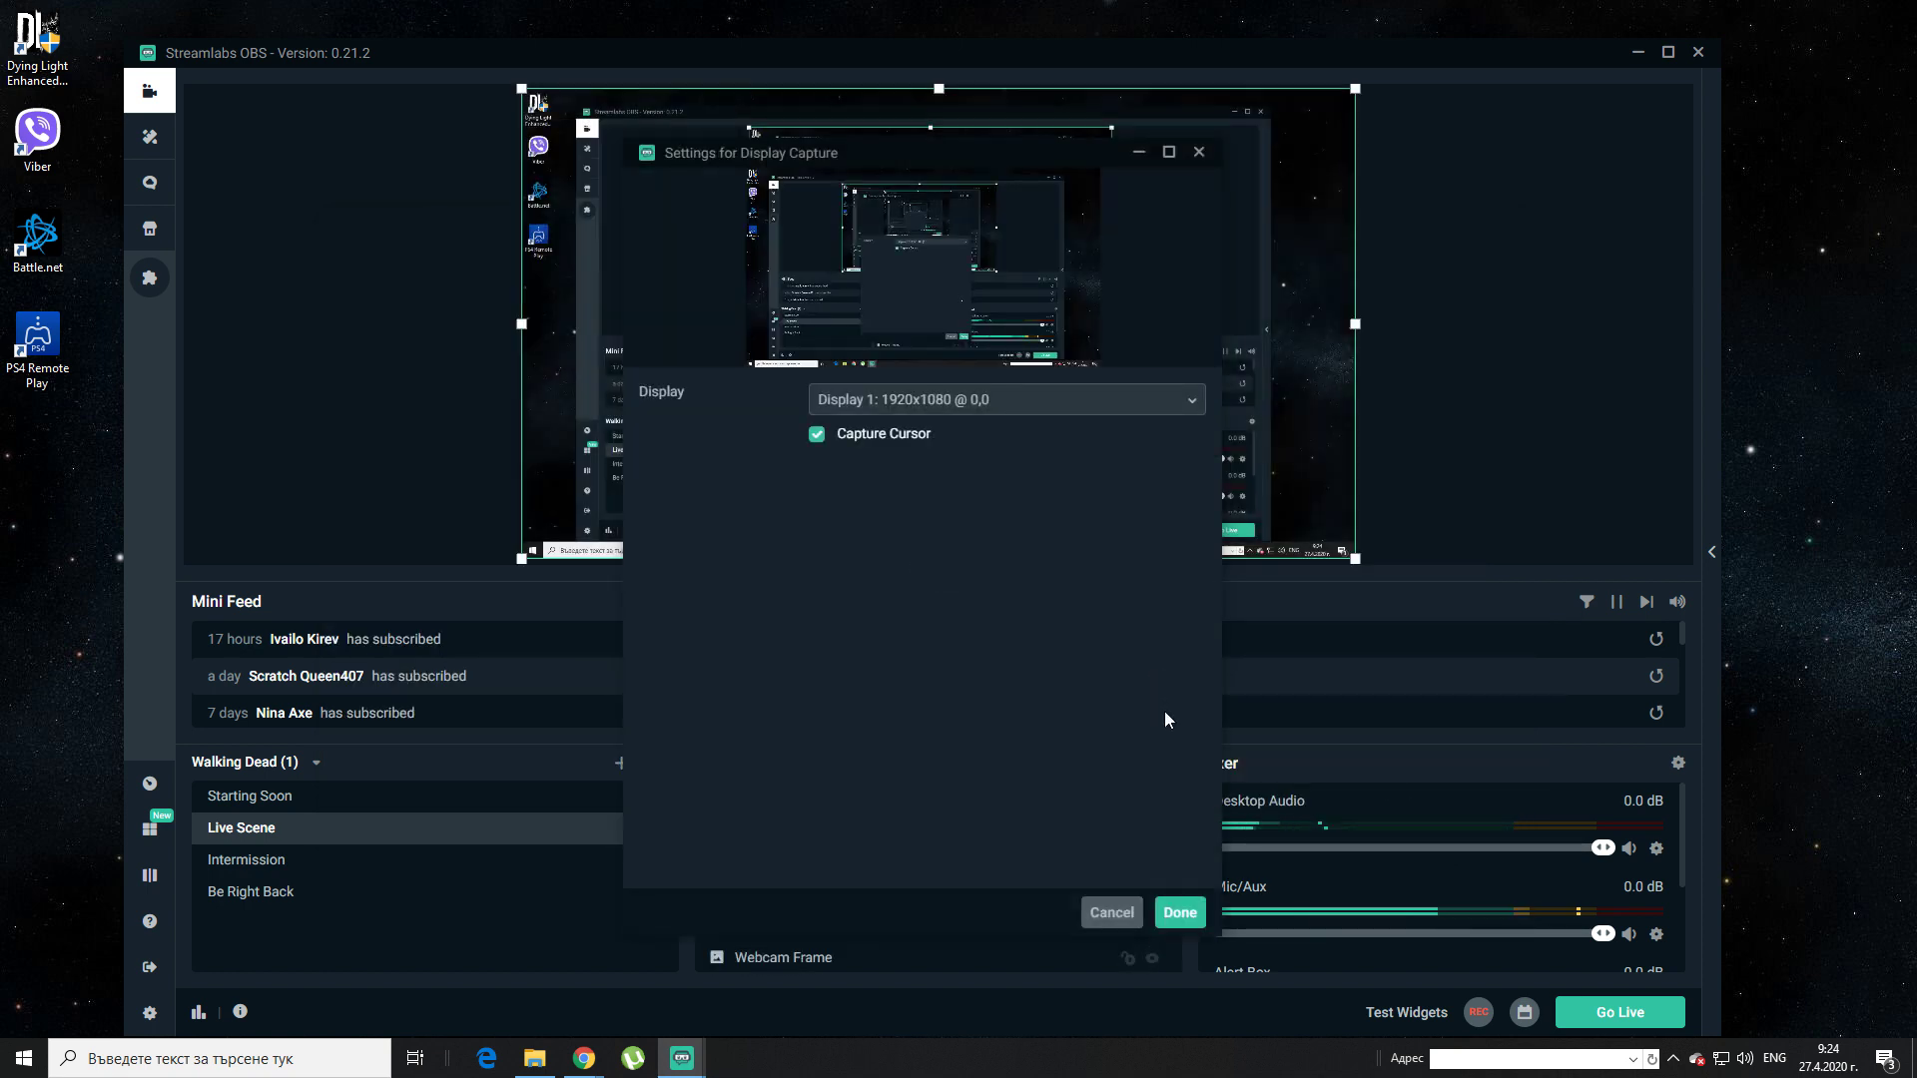
click(1180, 913)
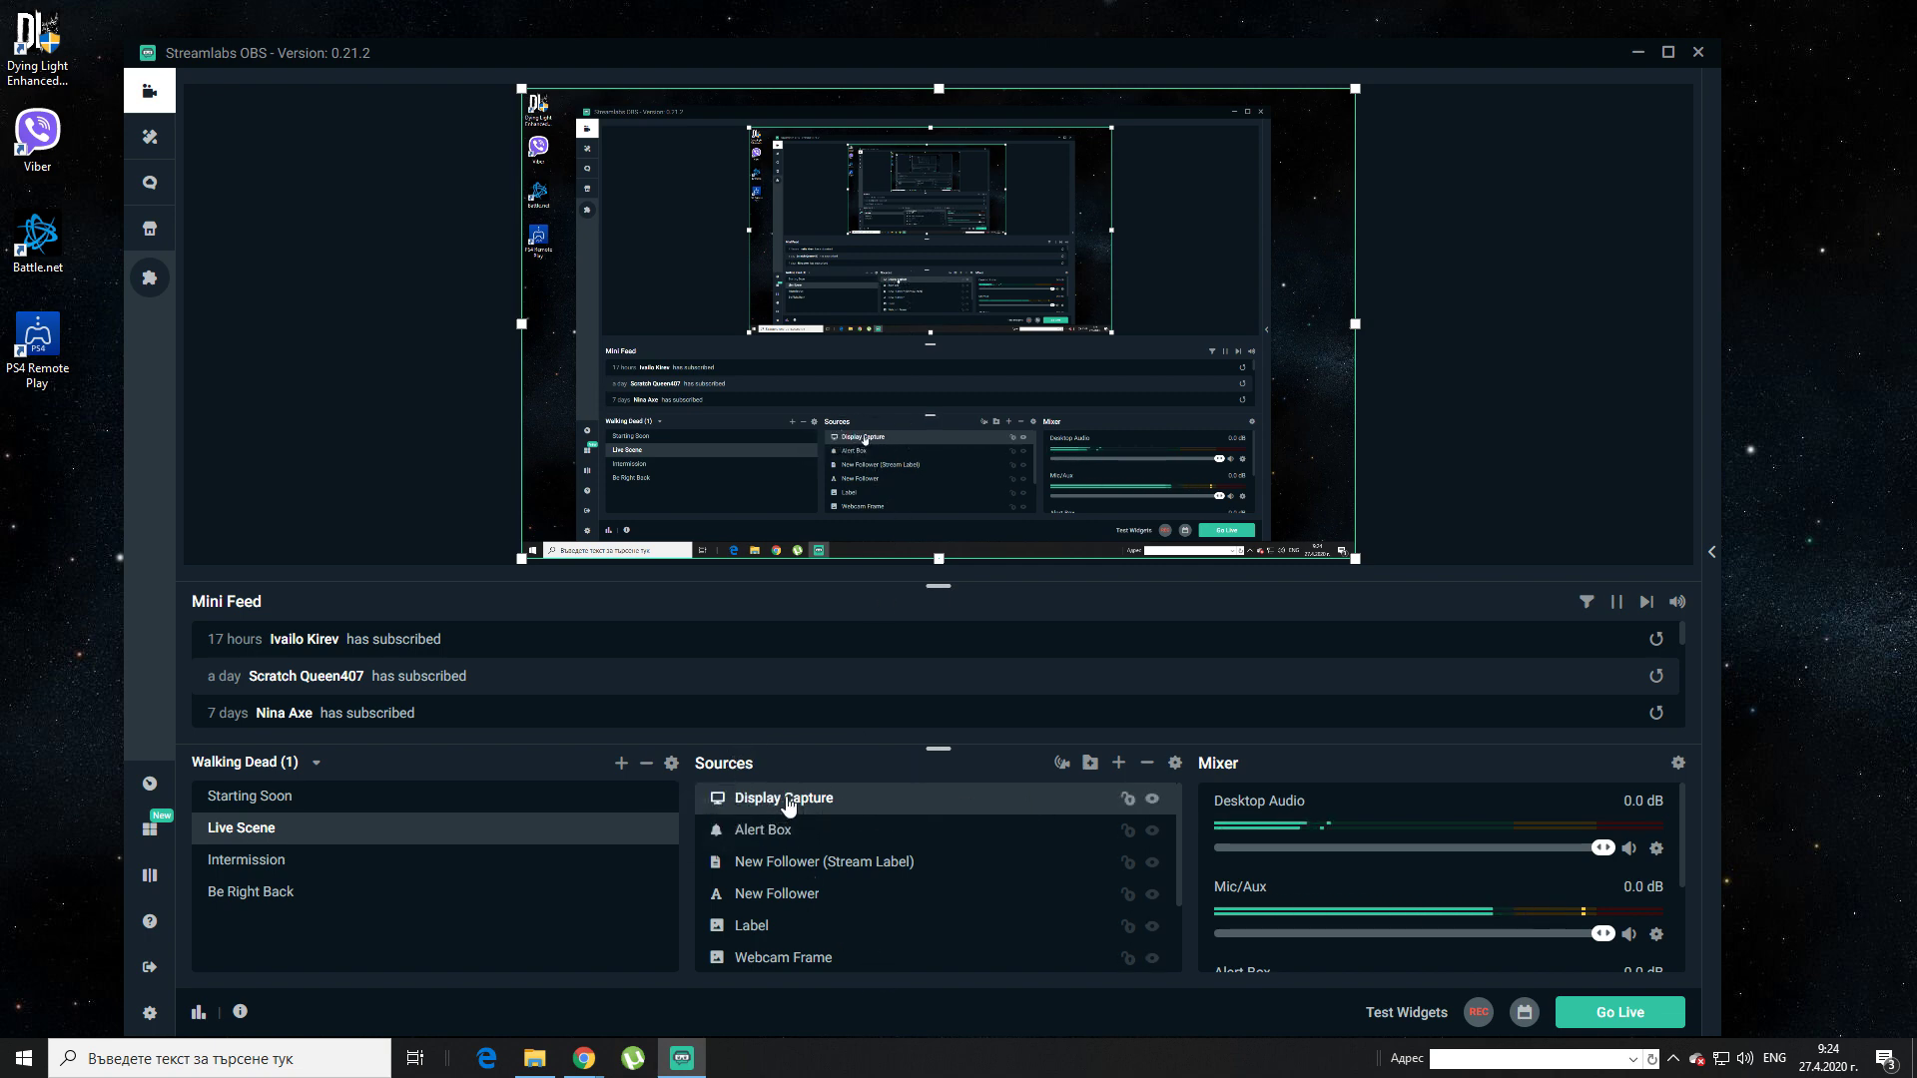
drag(837, 807, 856, 1026)
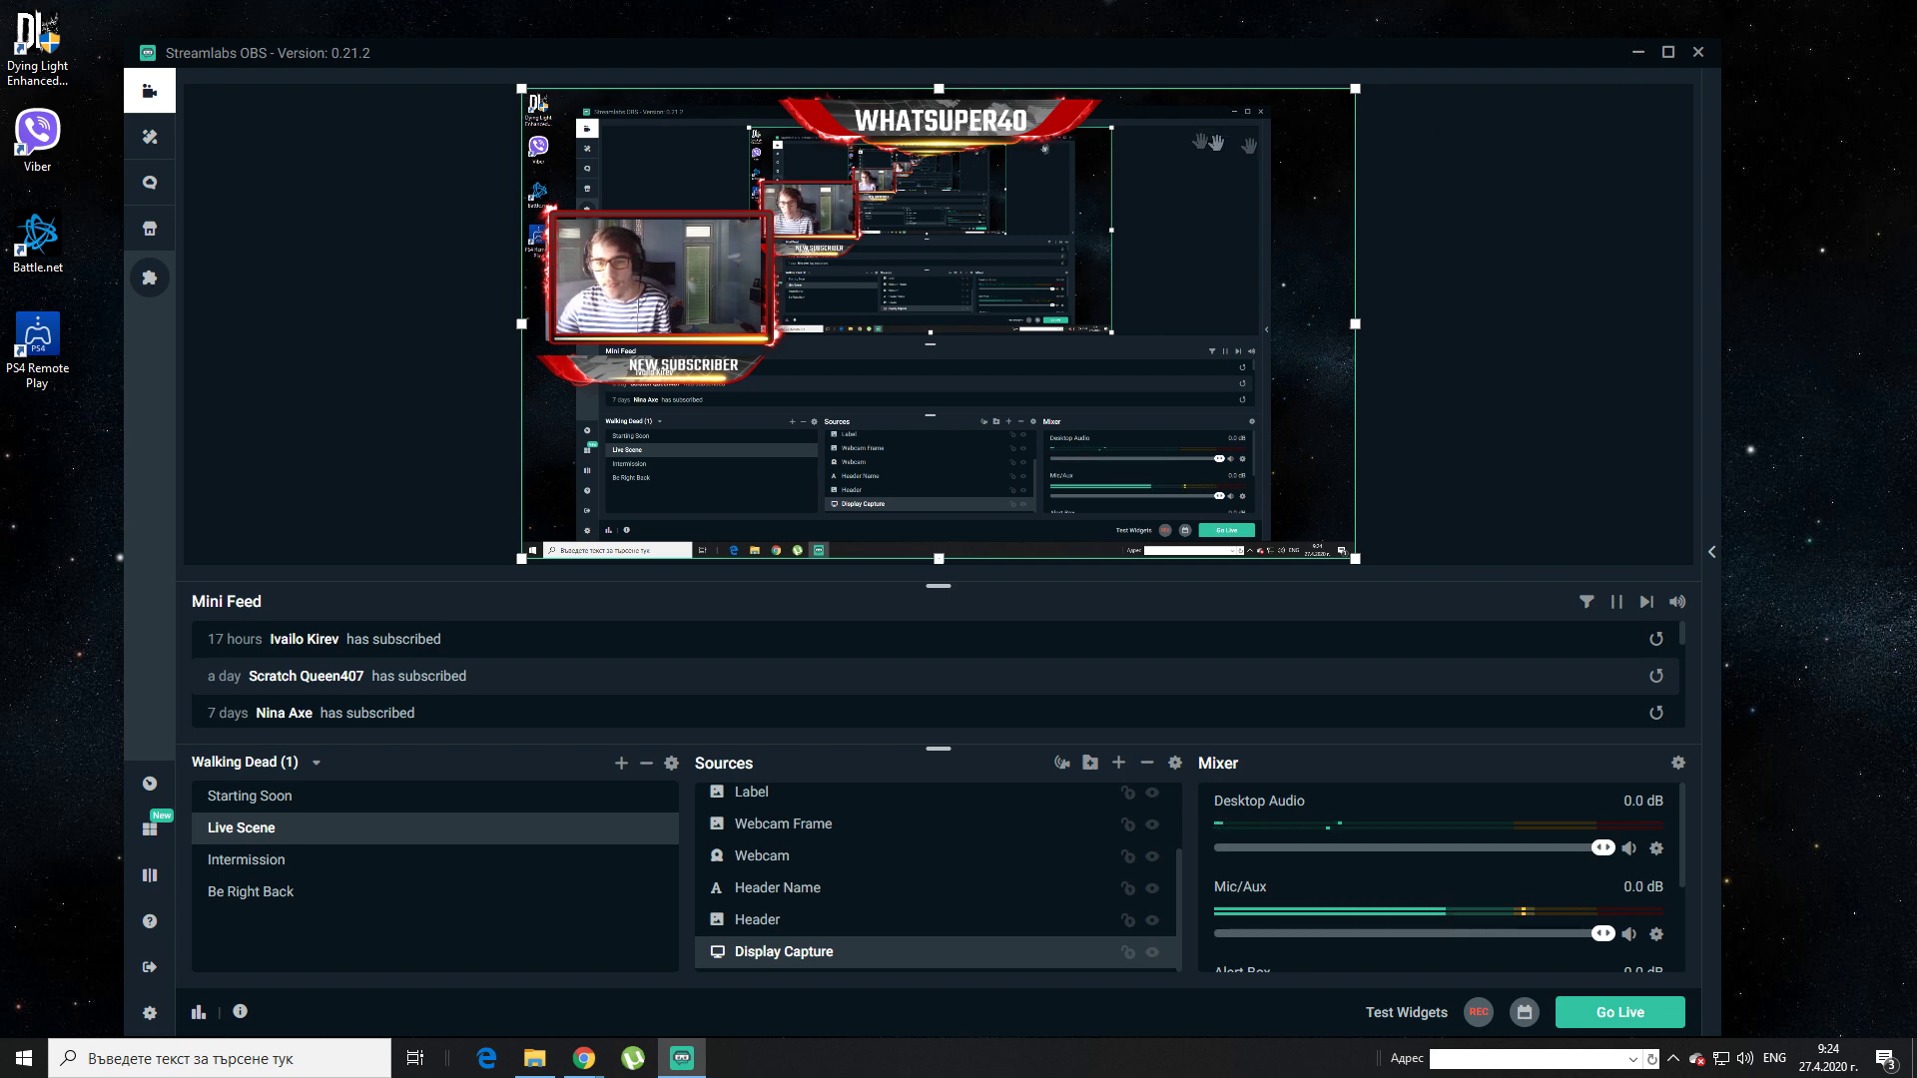
Minimise Streamlabs OBS, launch PS4 Remote Play from the desktop and switch its console view to full screen
click(1637, 53)
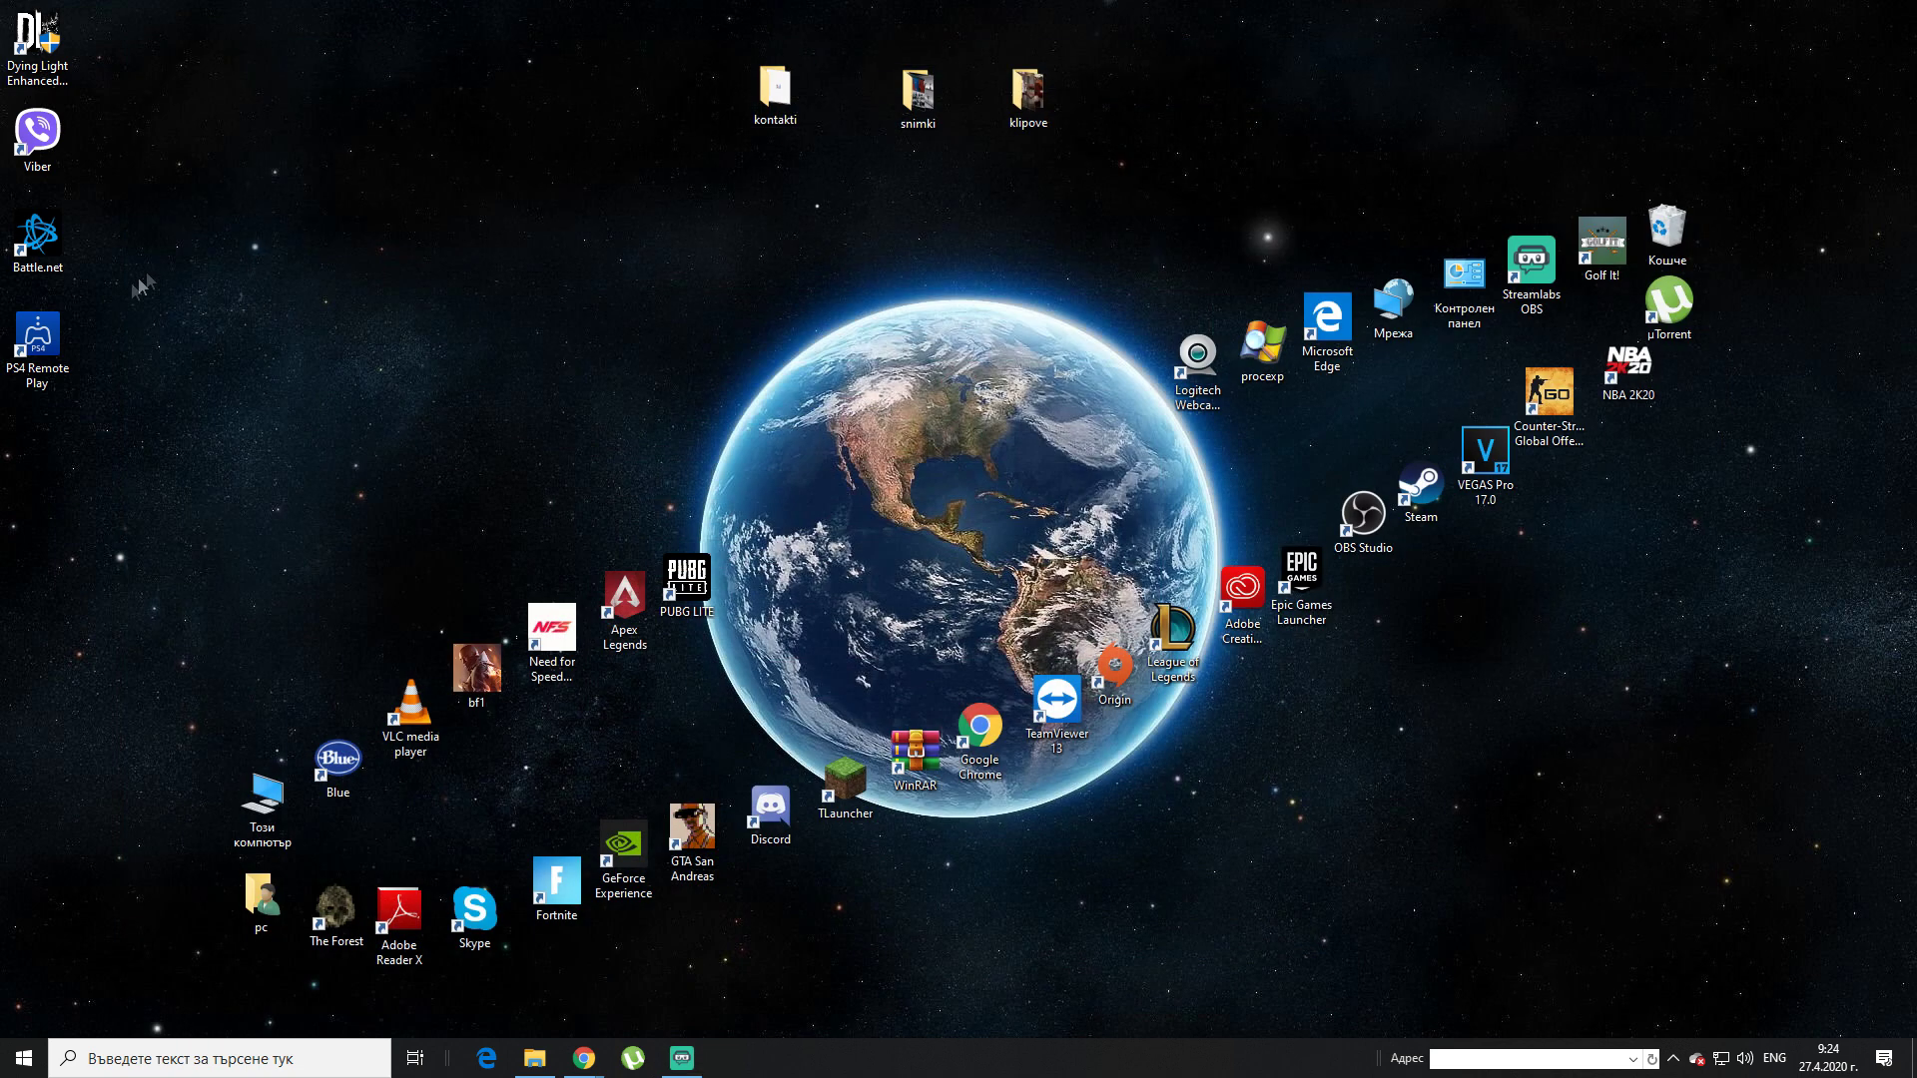
double_click(64, 352)
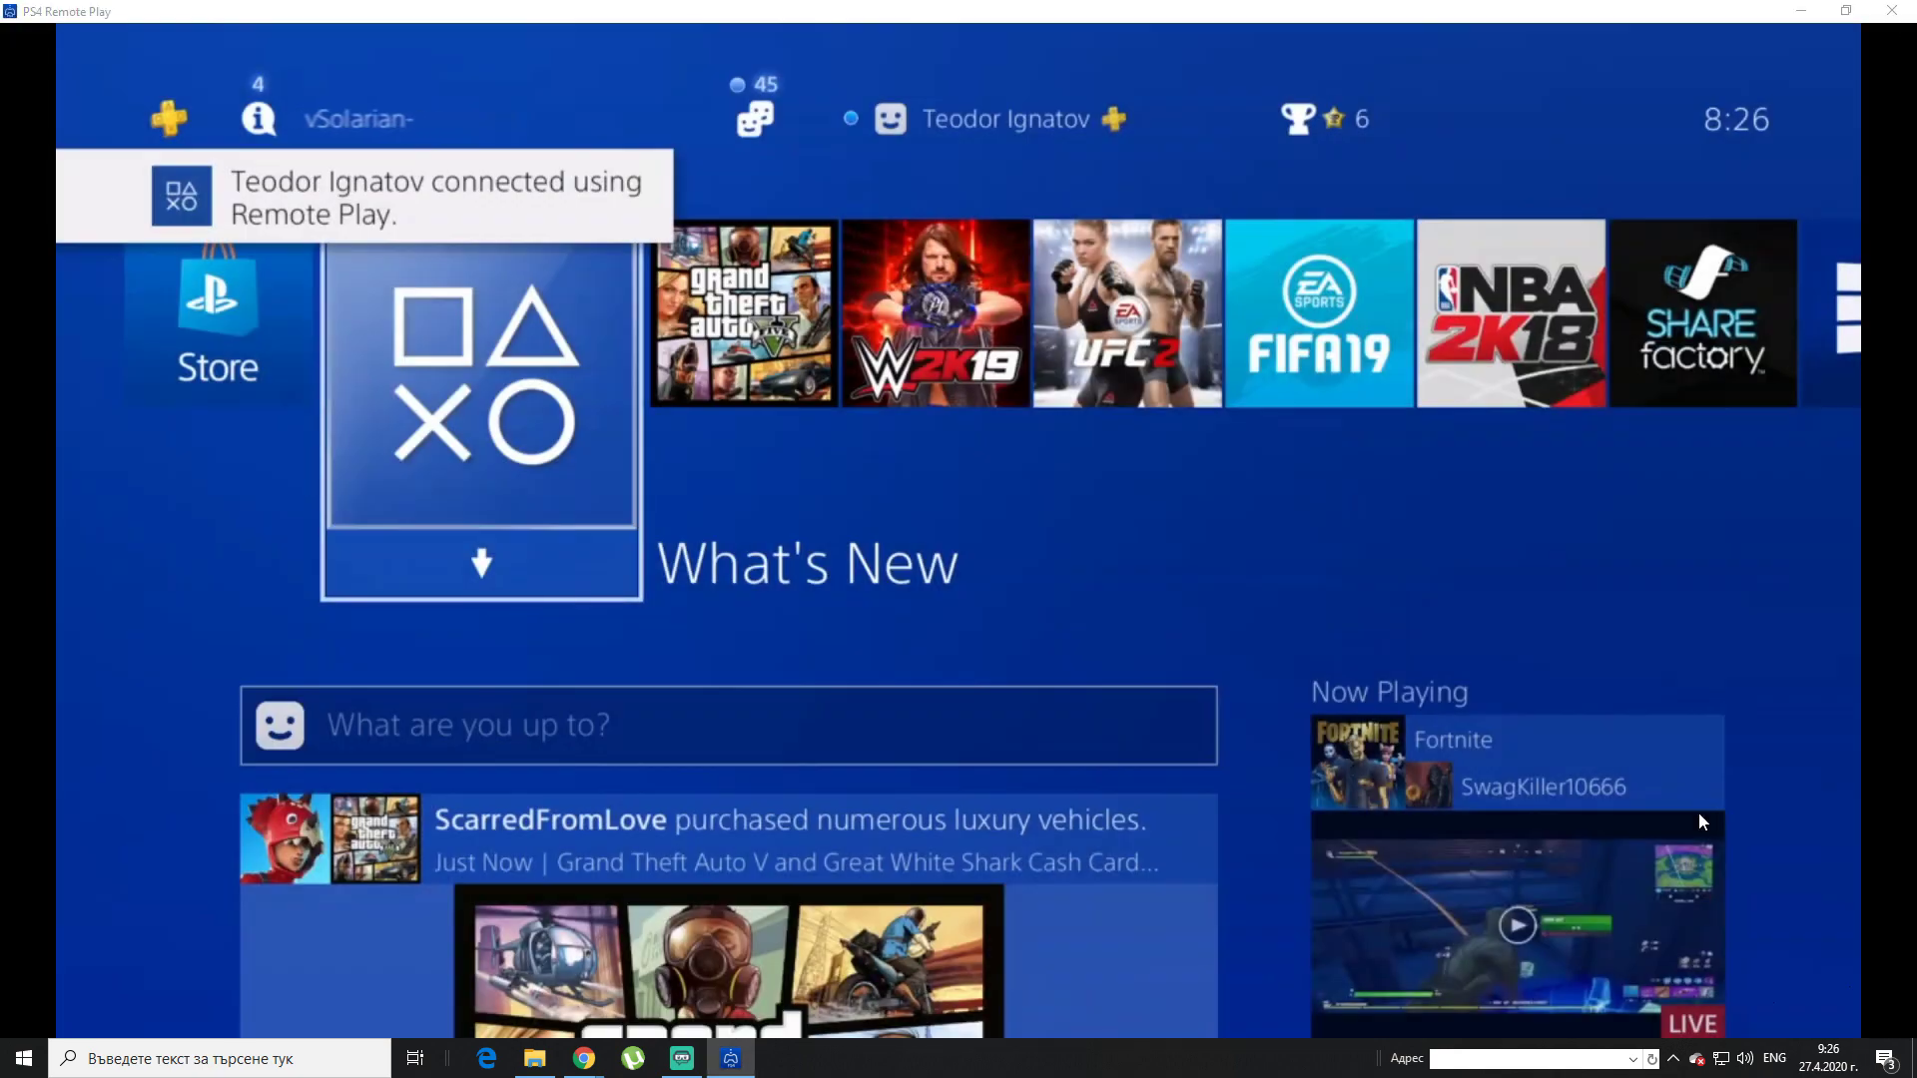
mouse_move(1652, 984)
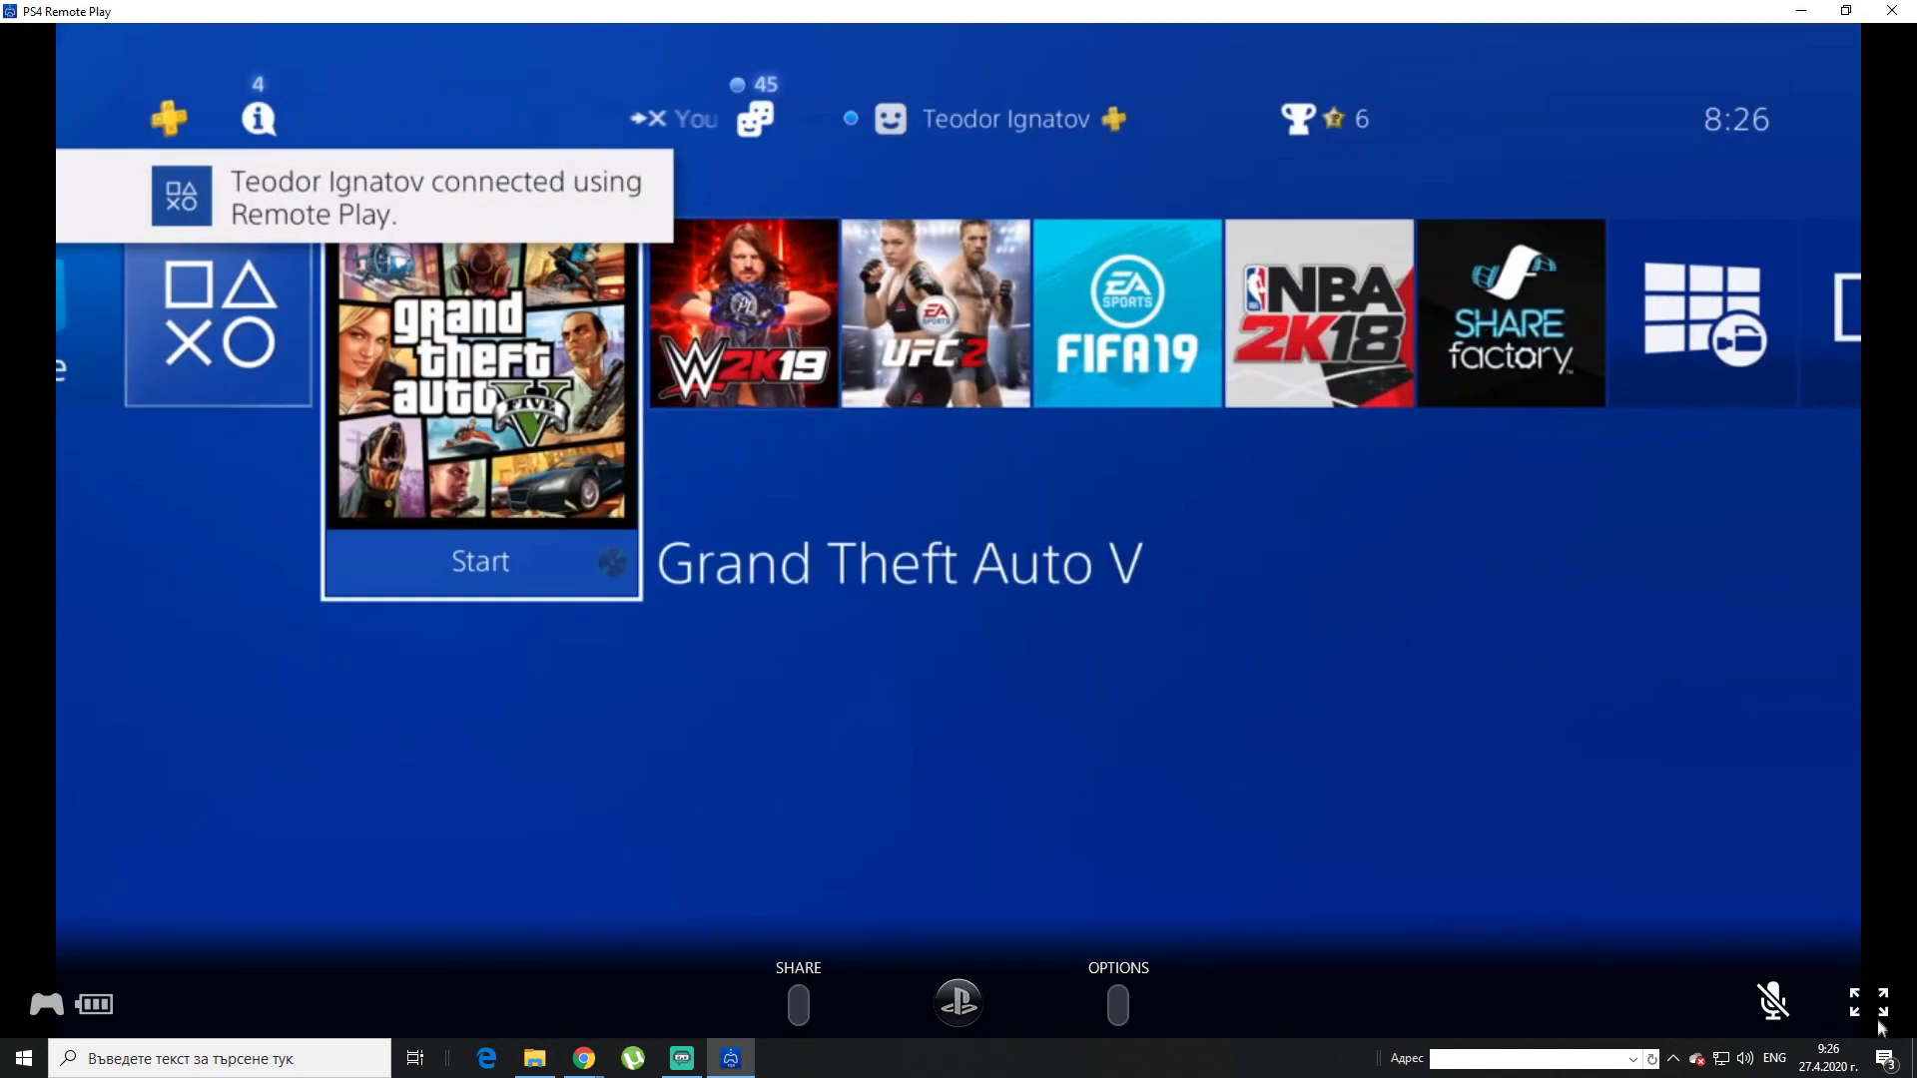
click(1882, 1017)
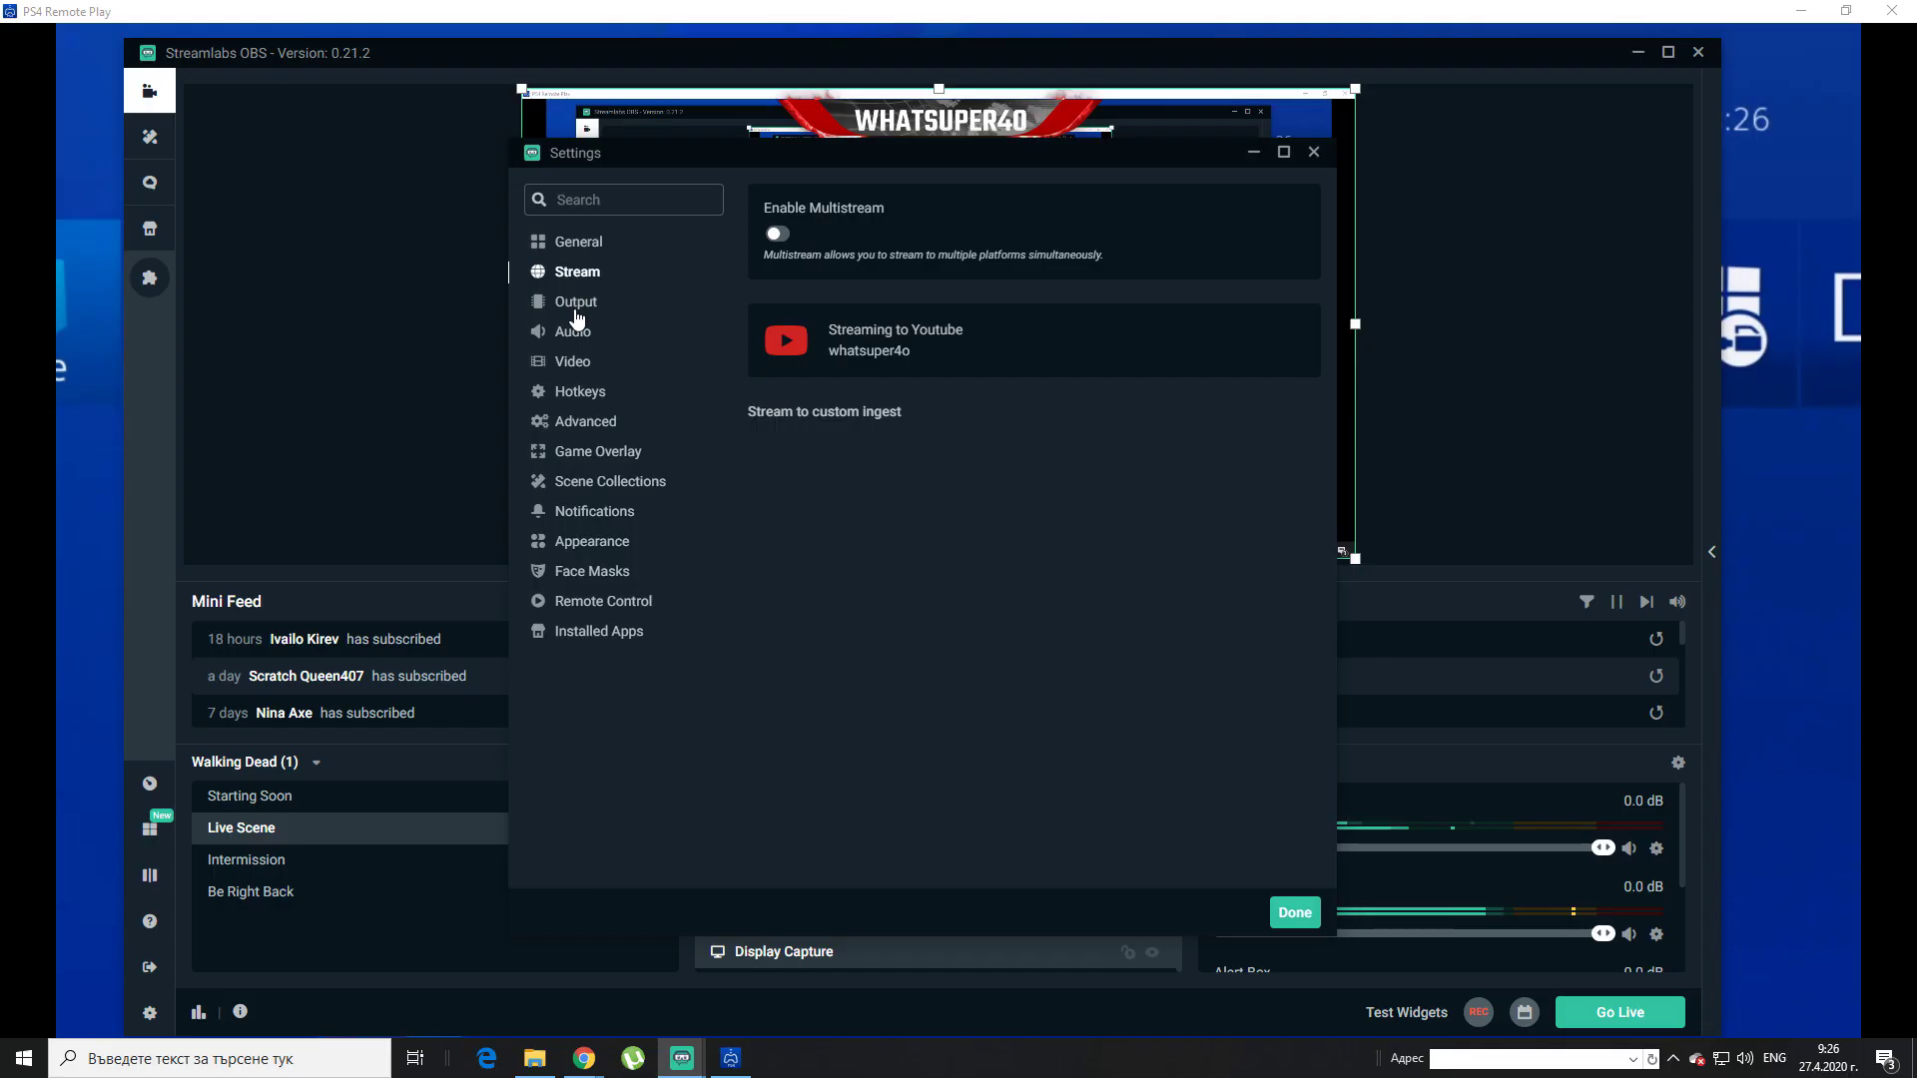
Look over the Output, Audio and Stream settings in Streamlabs OBS, close them and shift the main window slightly up
click(575, 301)
click(573, 332)
click(577, 272)
click(1314, 152)
drag(899, 52, 896, 14)
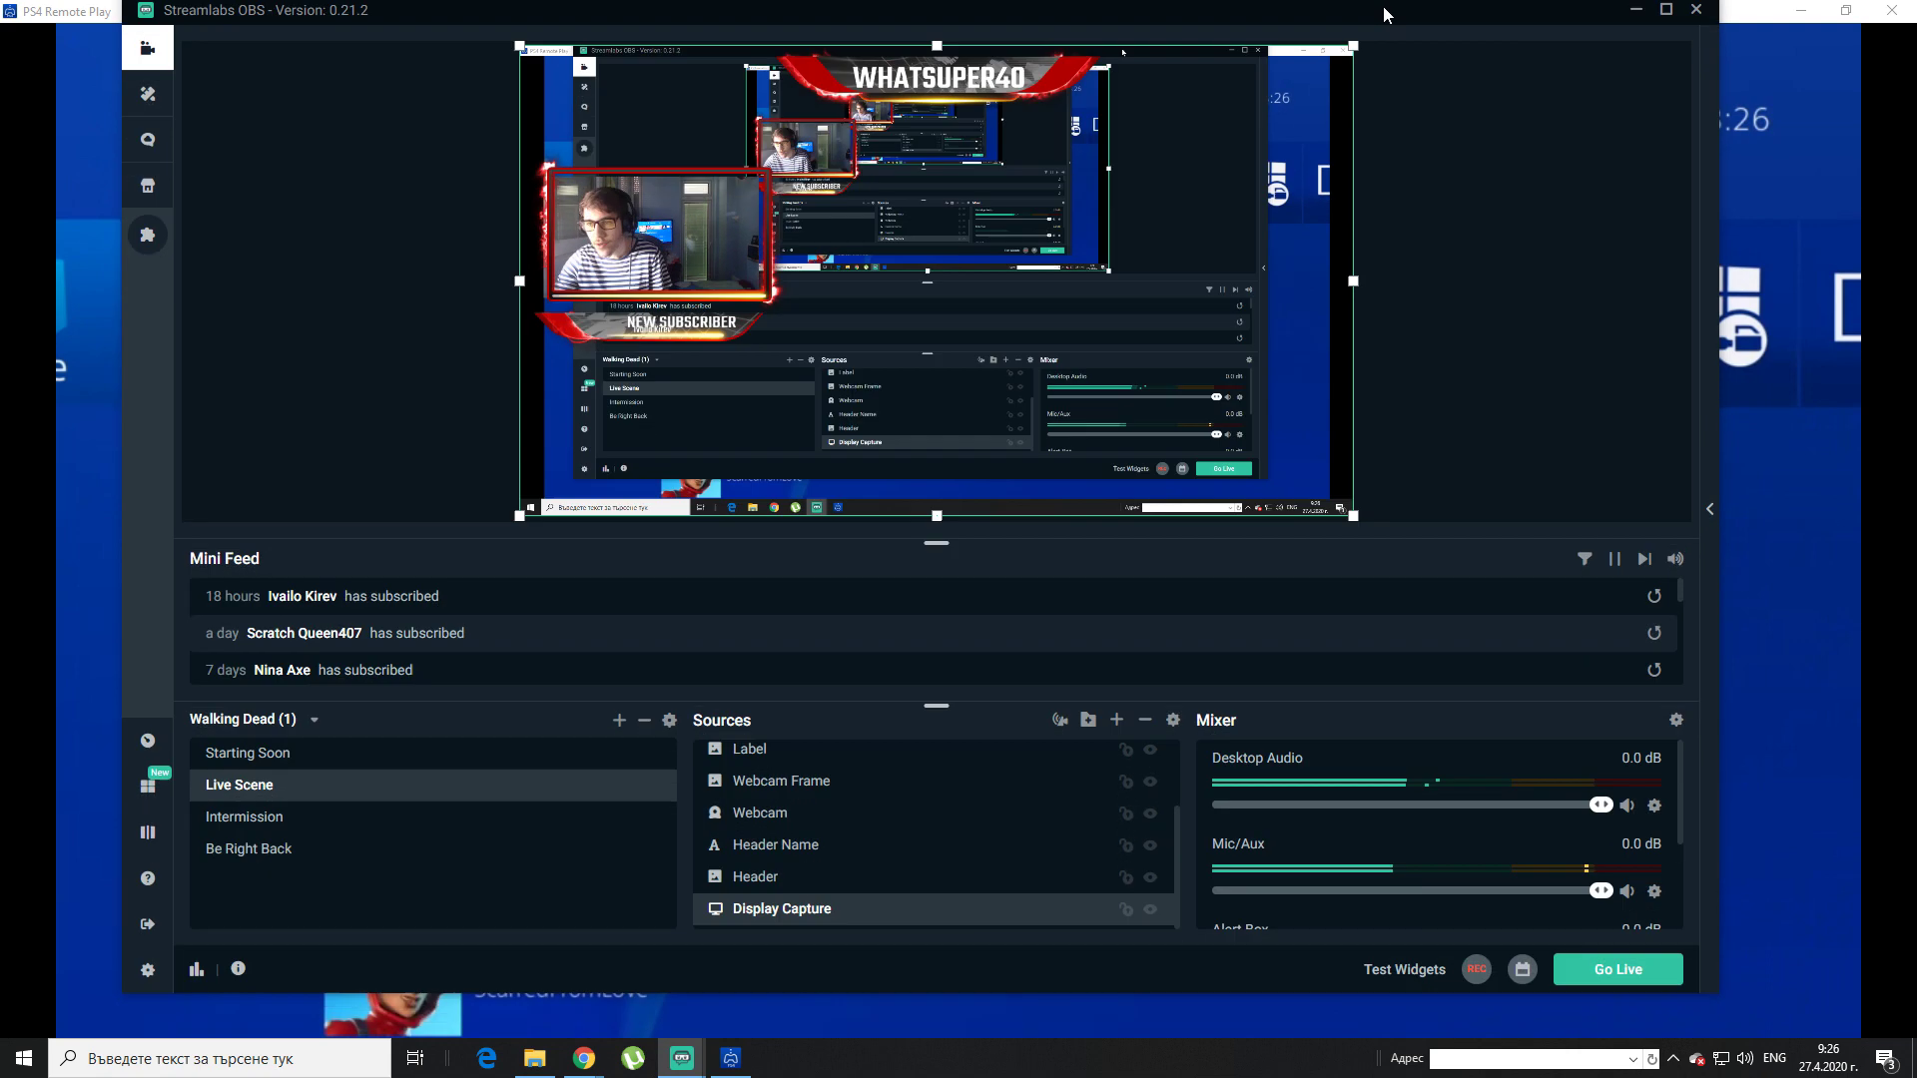
Open the go-live form to check its event, title and description, and minimise it along with the main window
click(1631, 979)
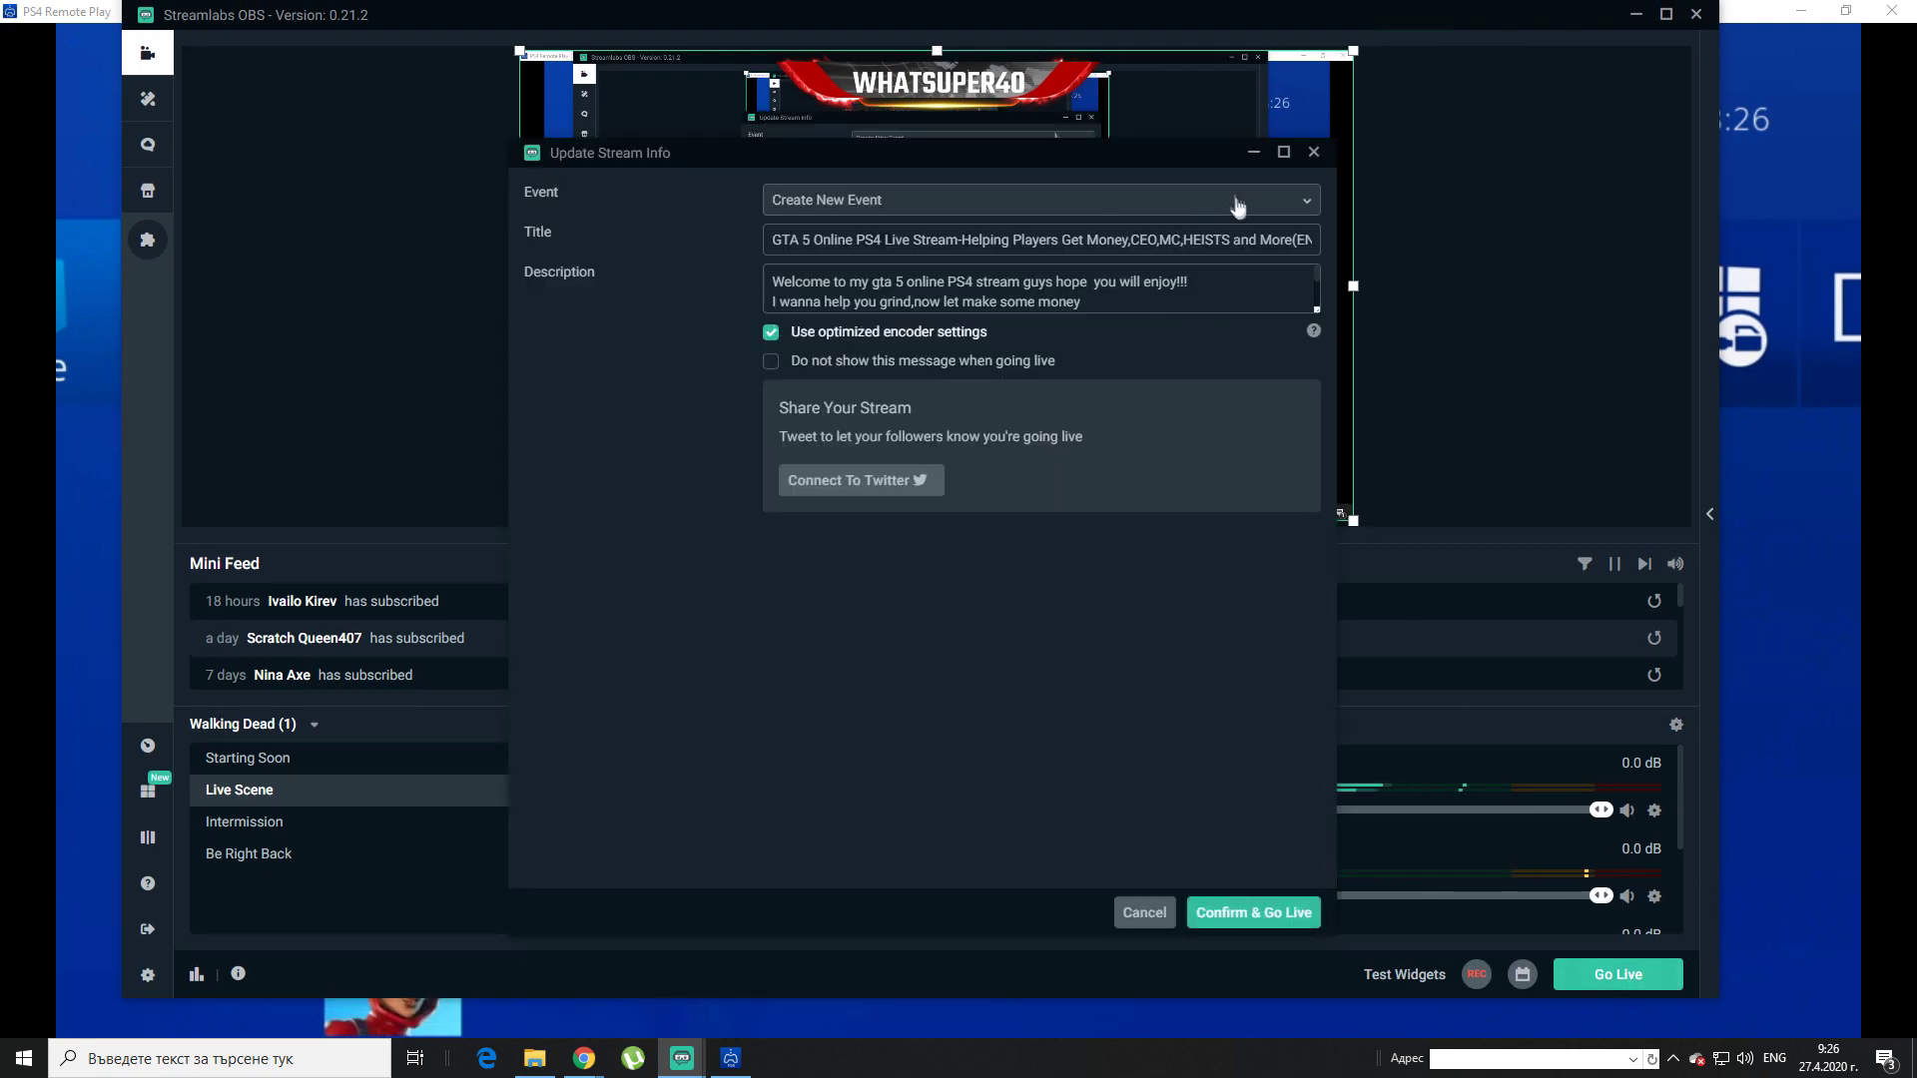
click(1252, 157)
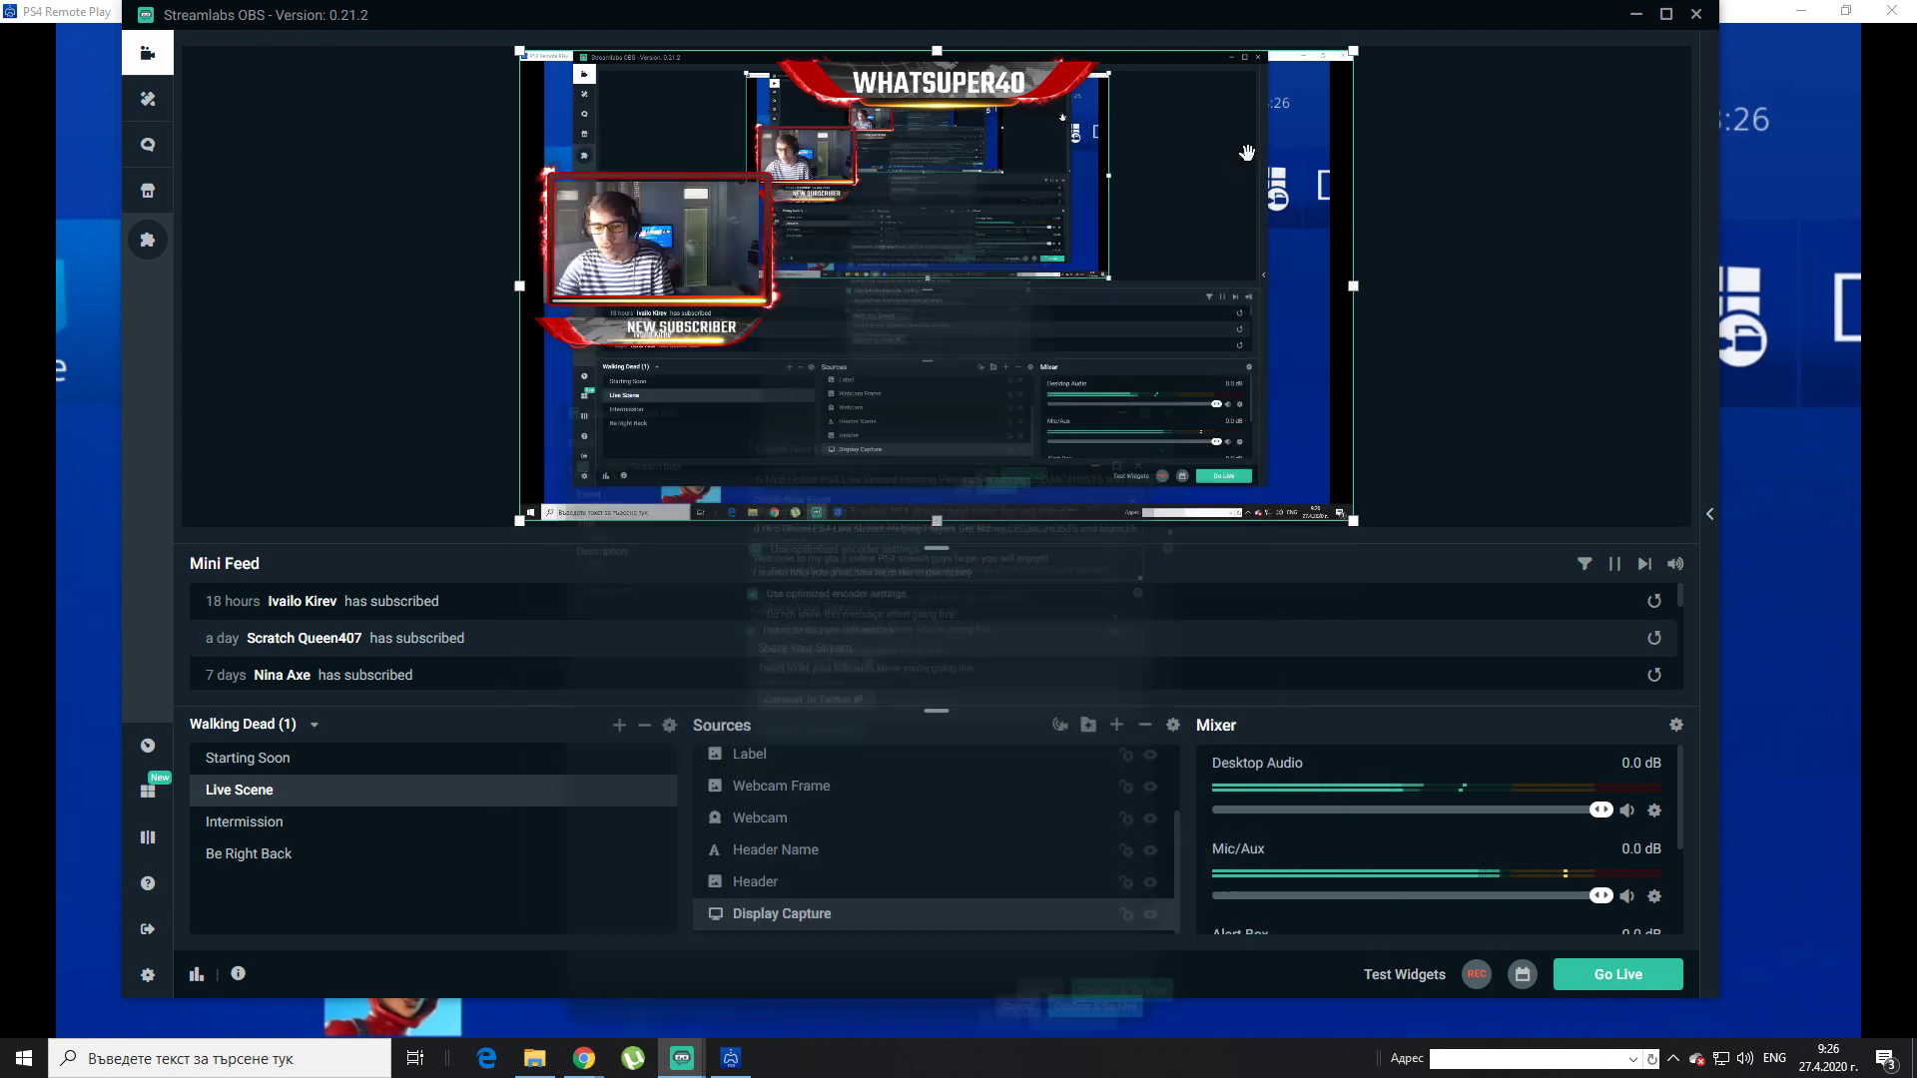
click(1636, 14)
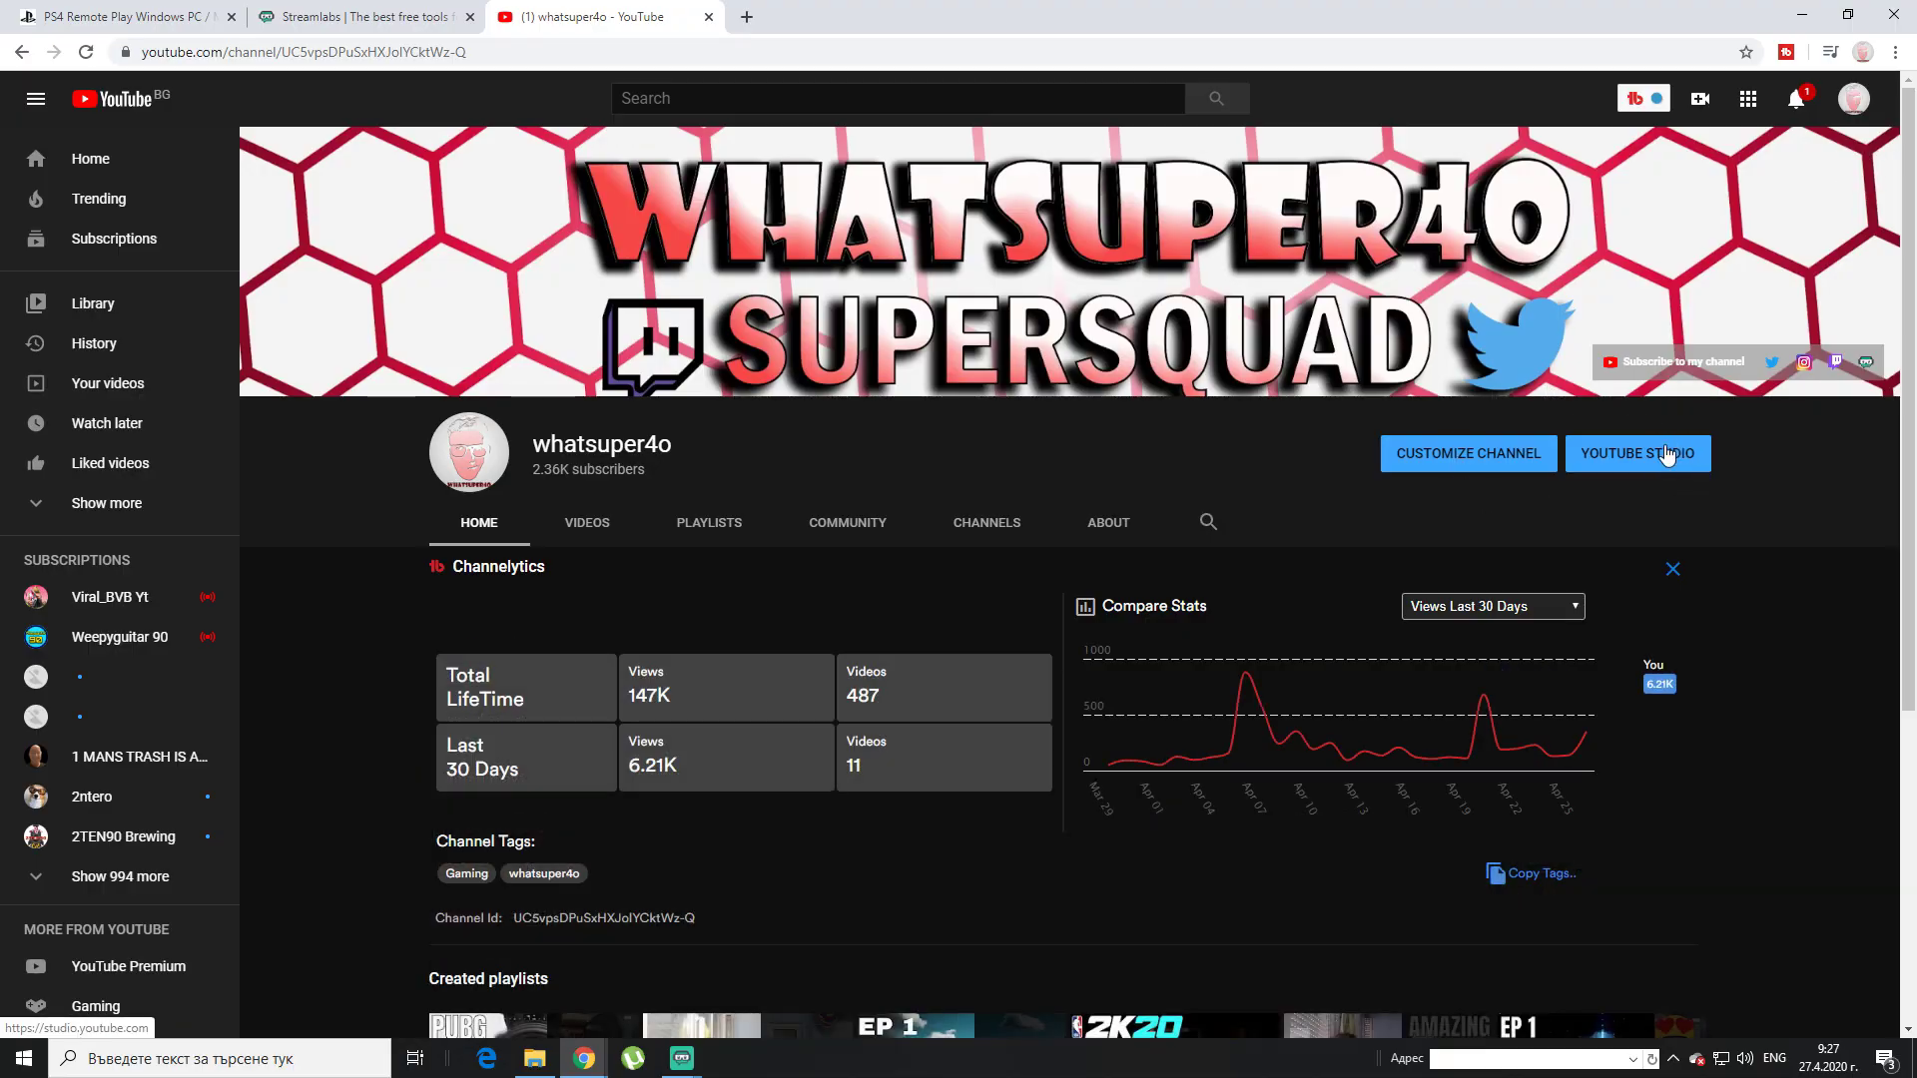
Open YouTube Studio from the channel page in the browser and go to its live streaming page
click(1671, 449)
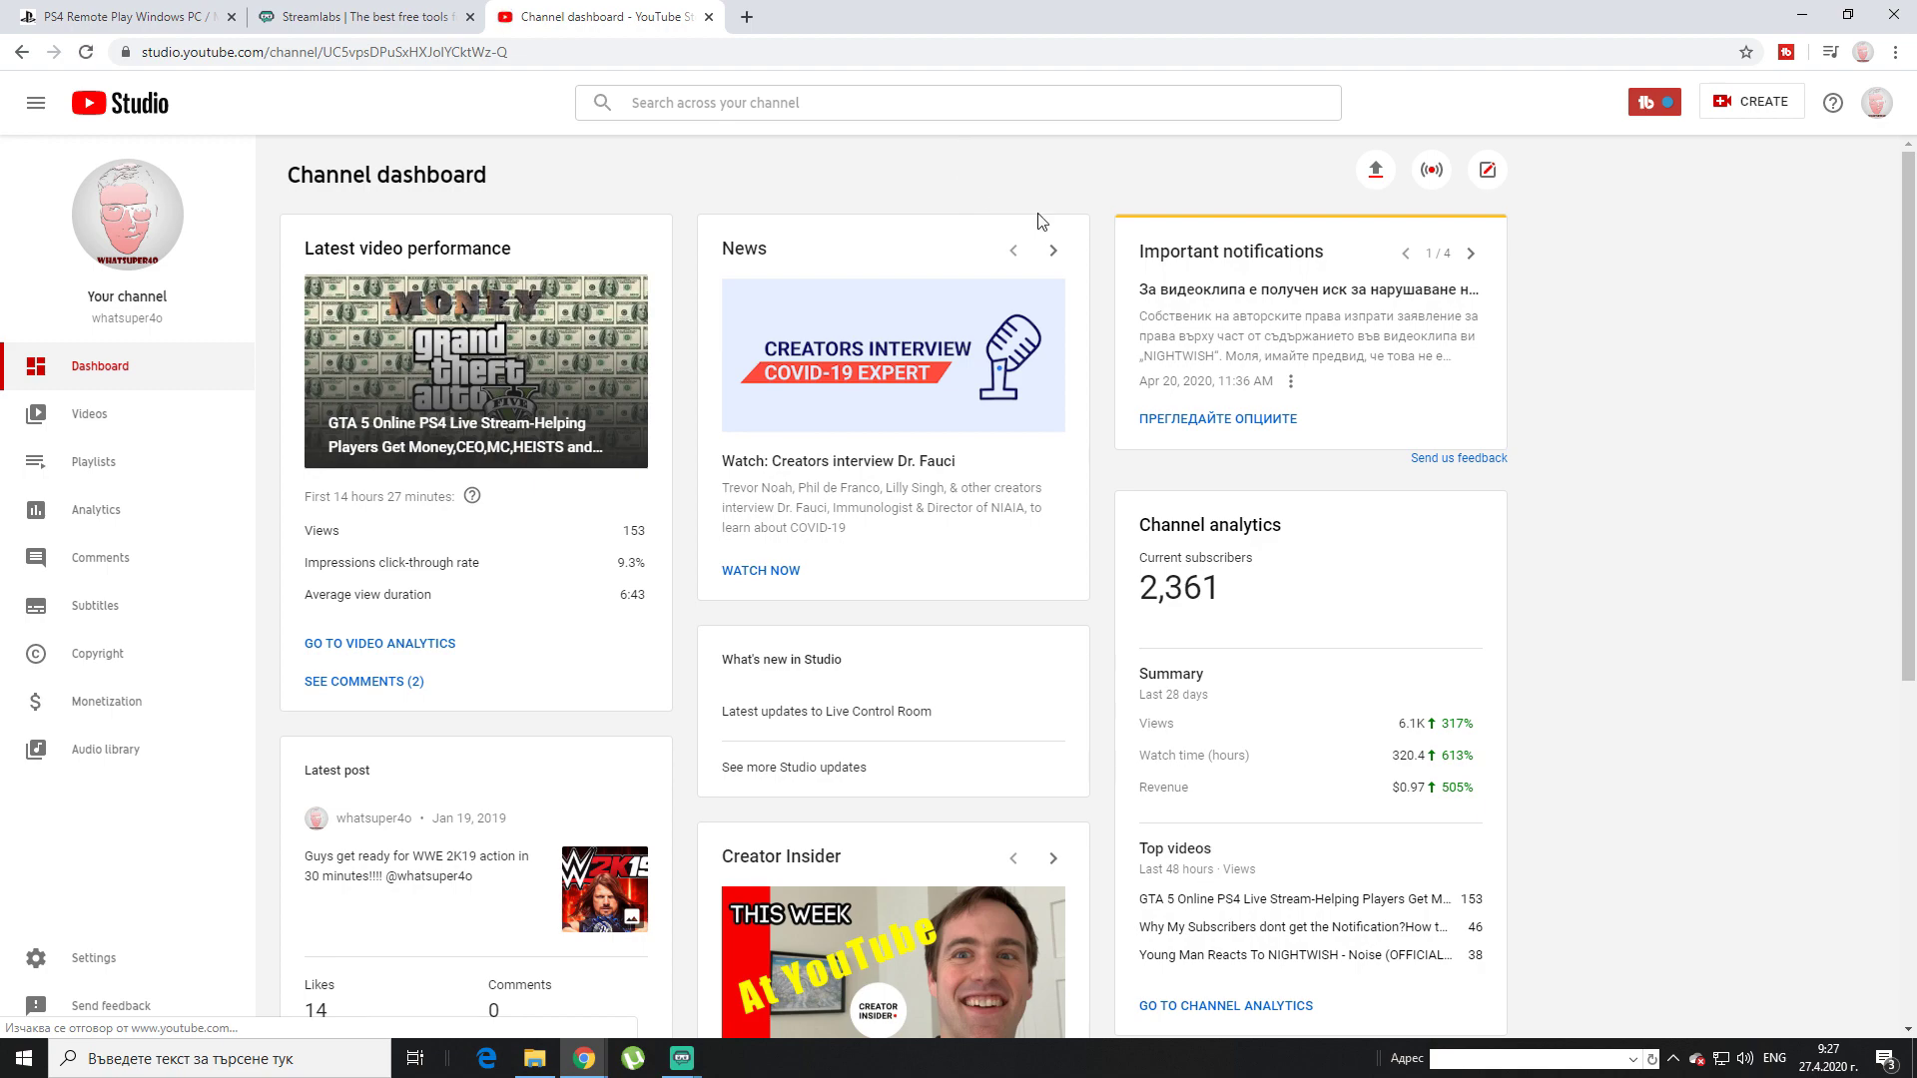
scroll(1395, 351, down, 3)
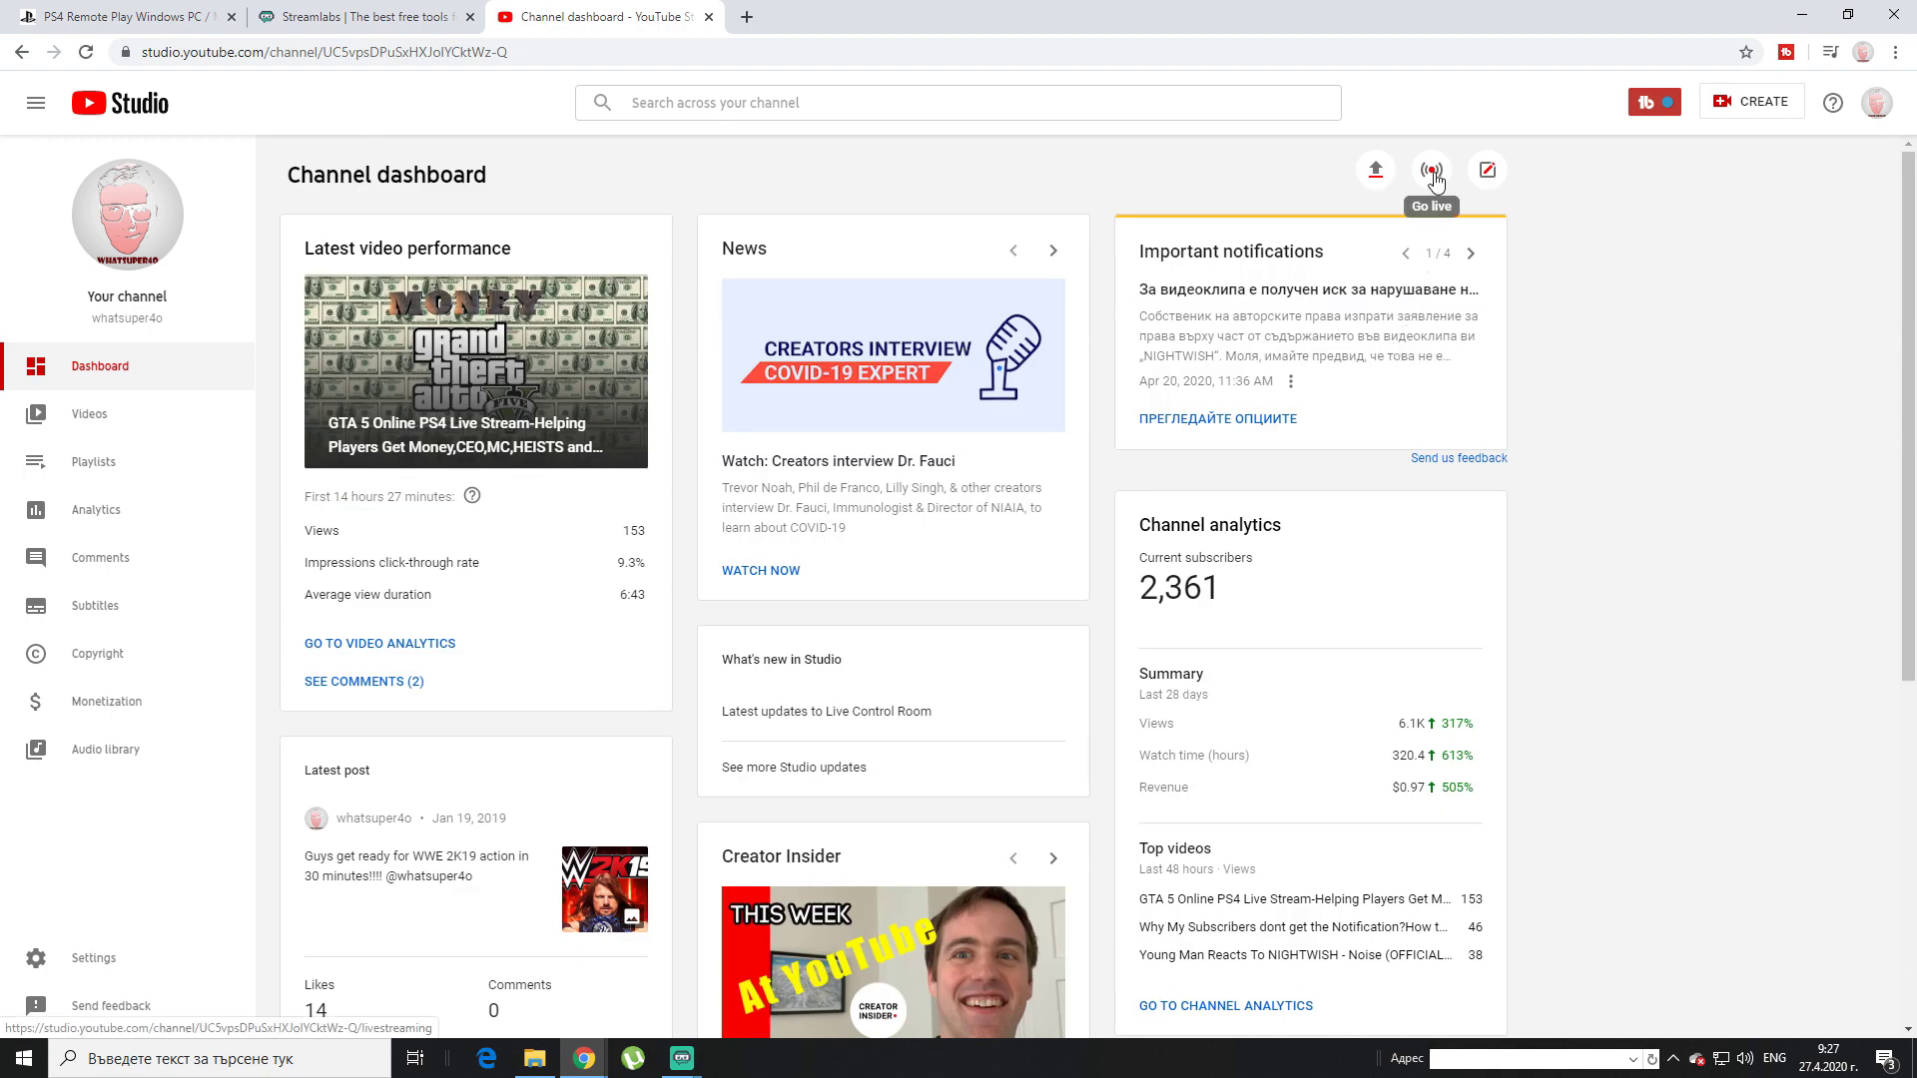
click(1432, 172)
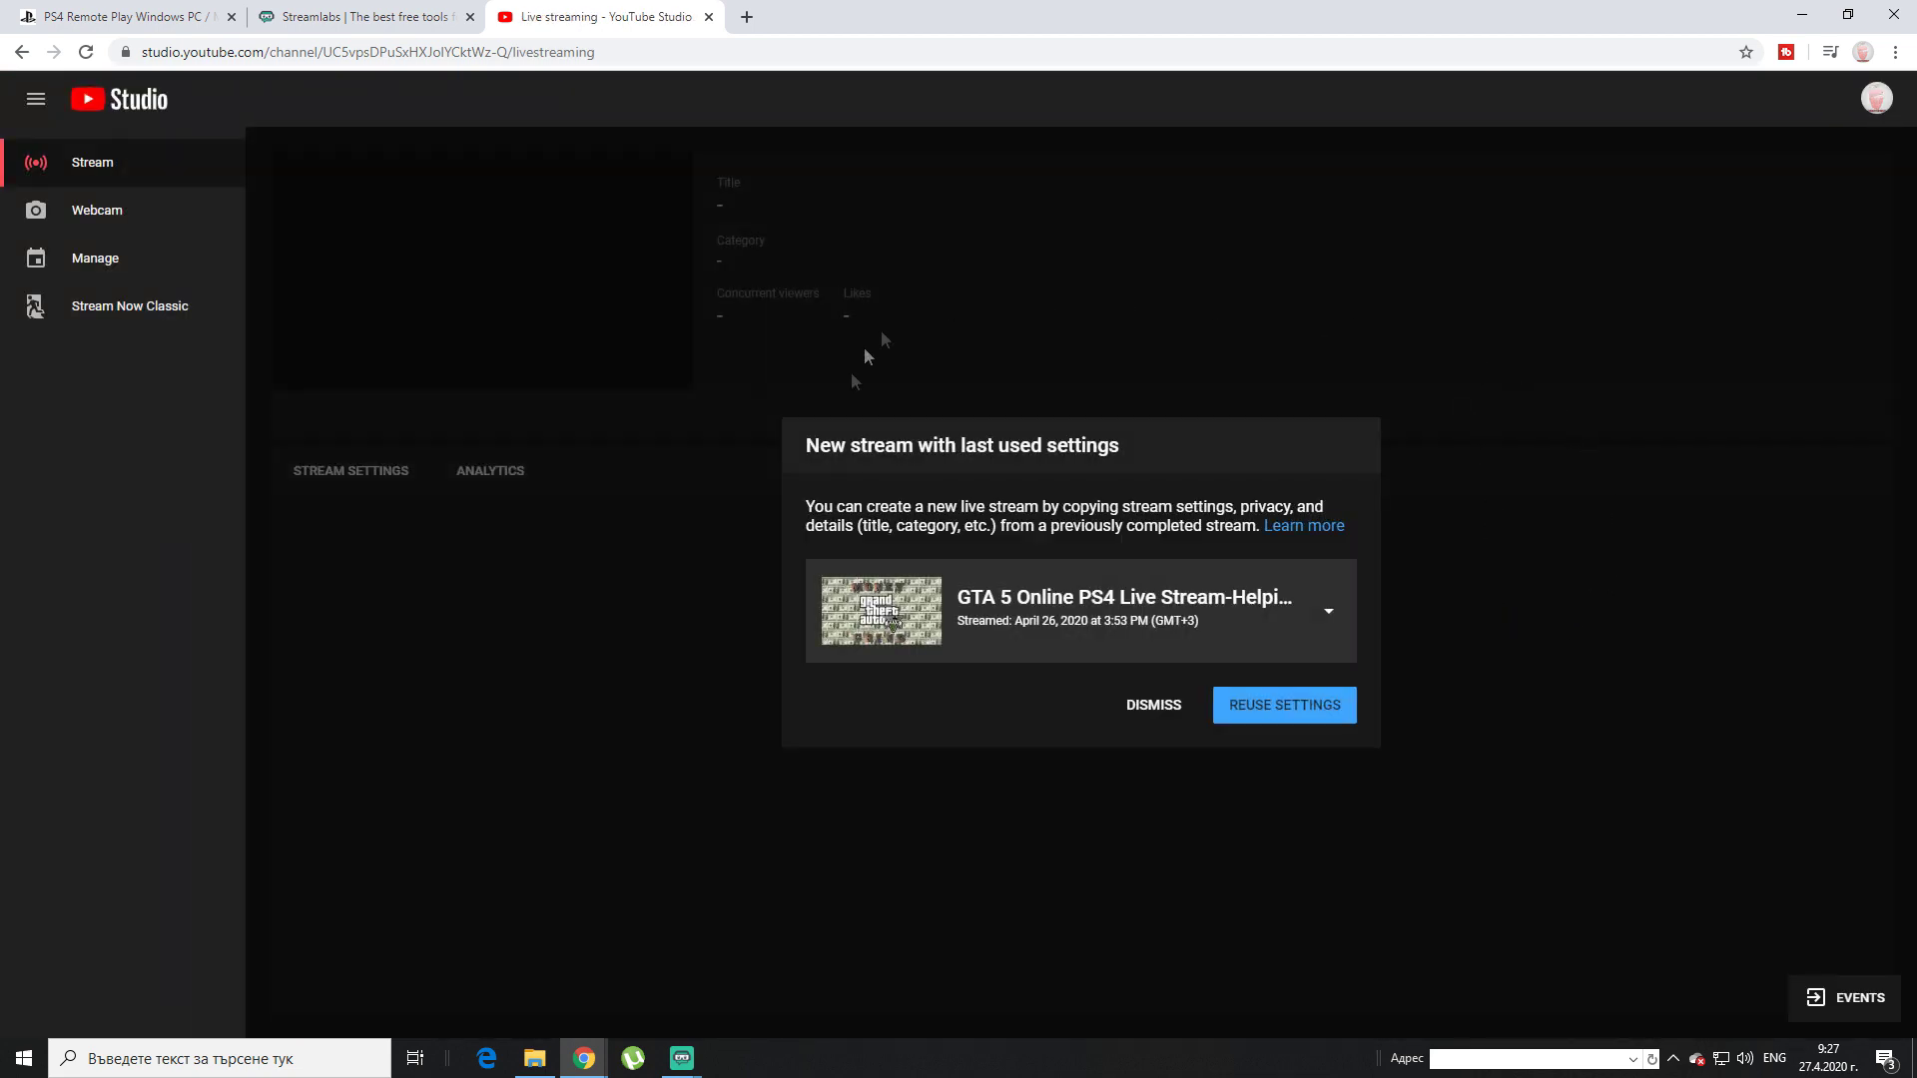
Create a new YouTube stream by reusing the settings of the "GTA 5 Online PS4 Live Stream" from April 26, 2020
click(1331, 619)
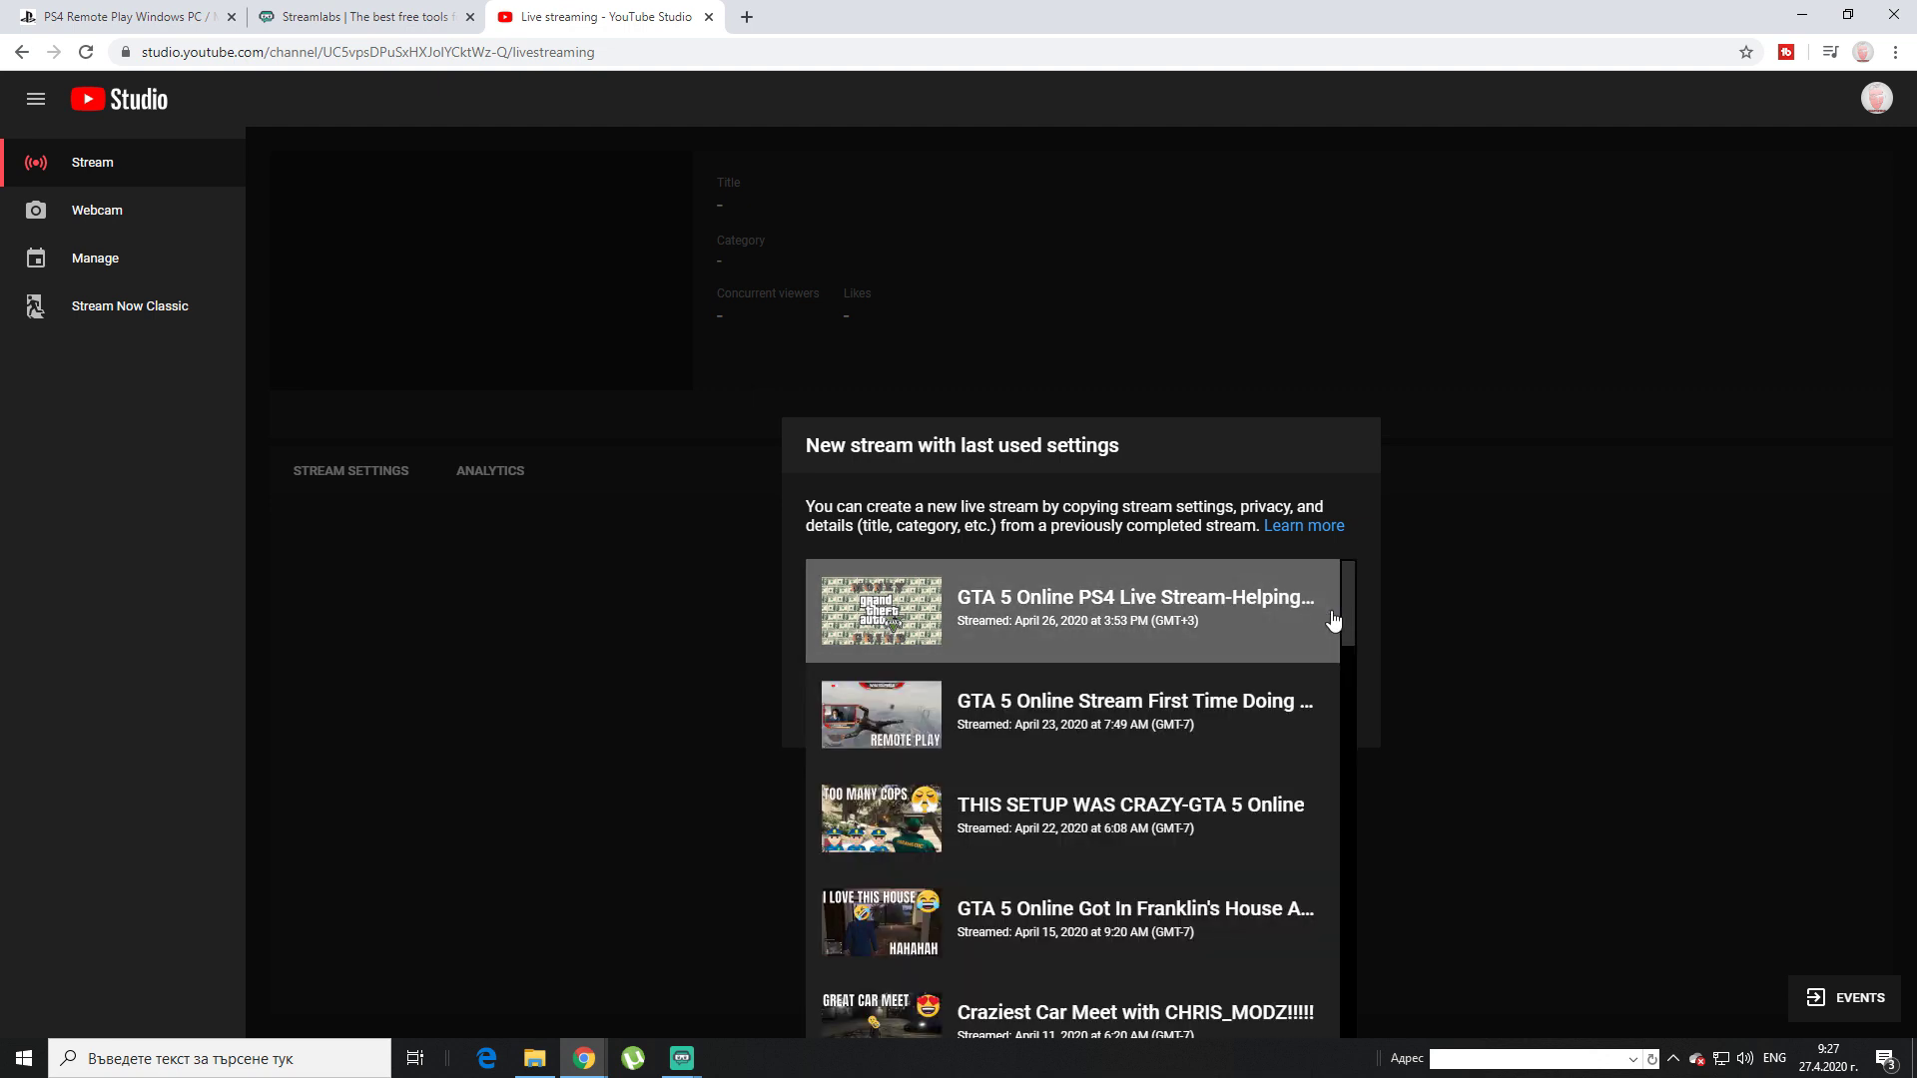
click(1334, 619)
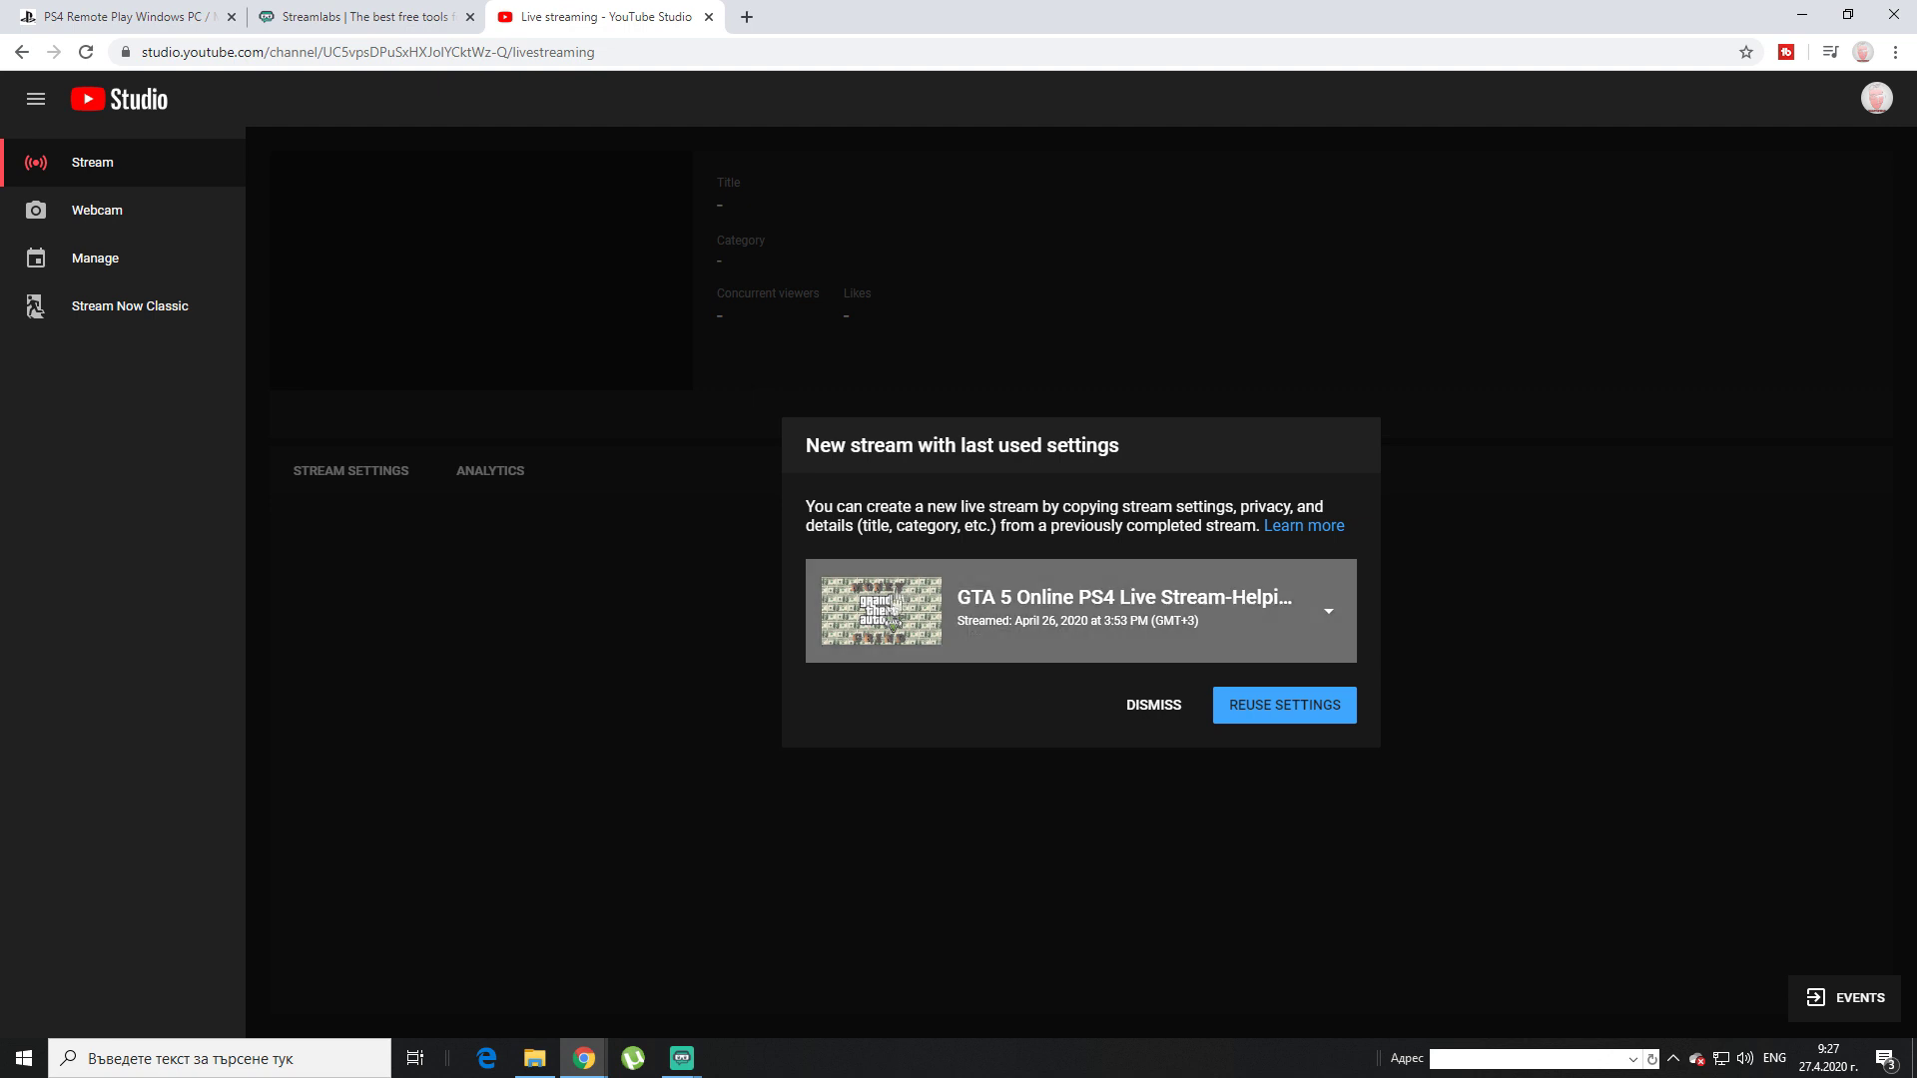
click(1321, 717)
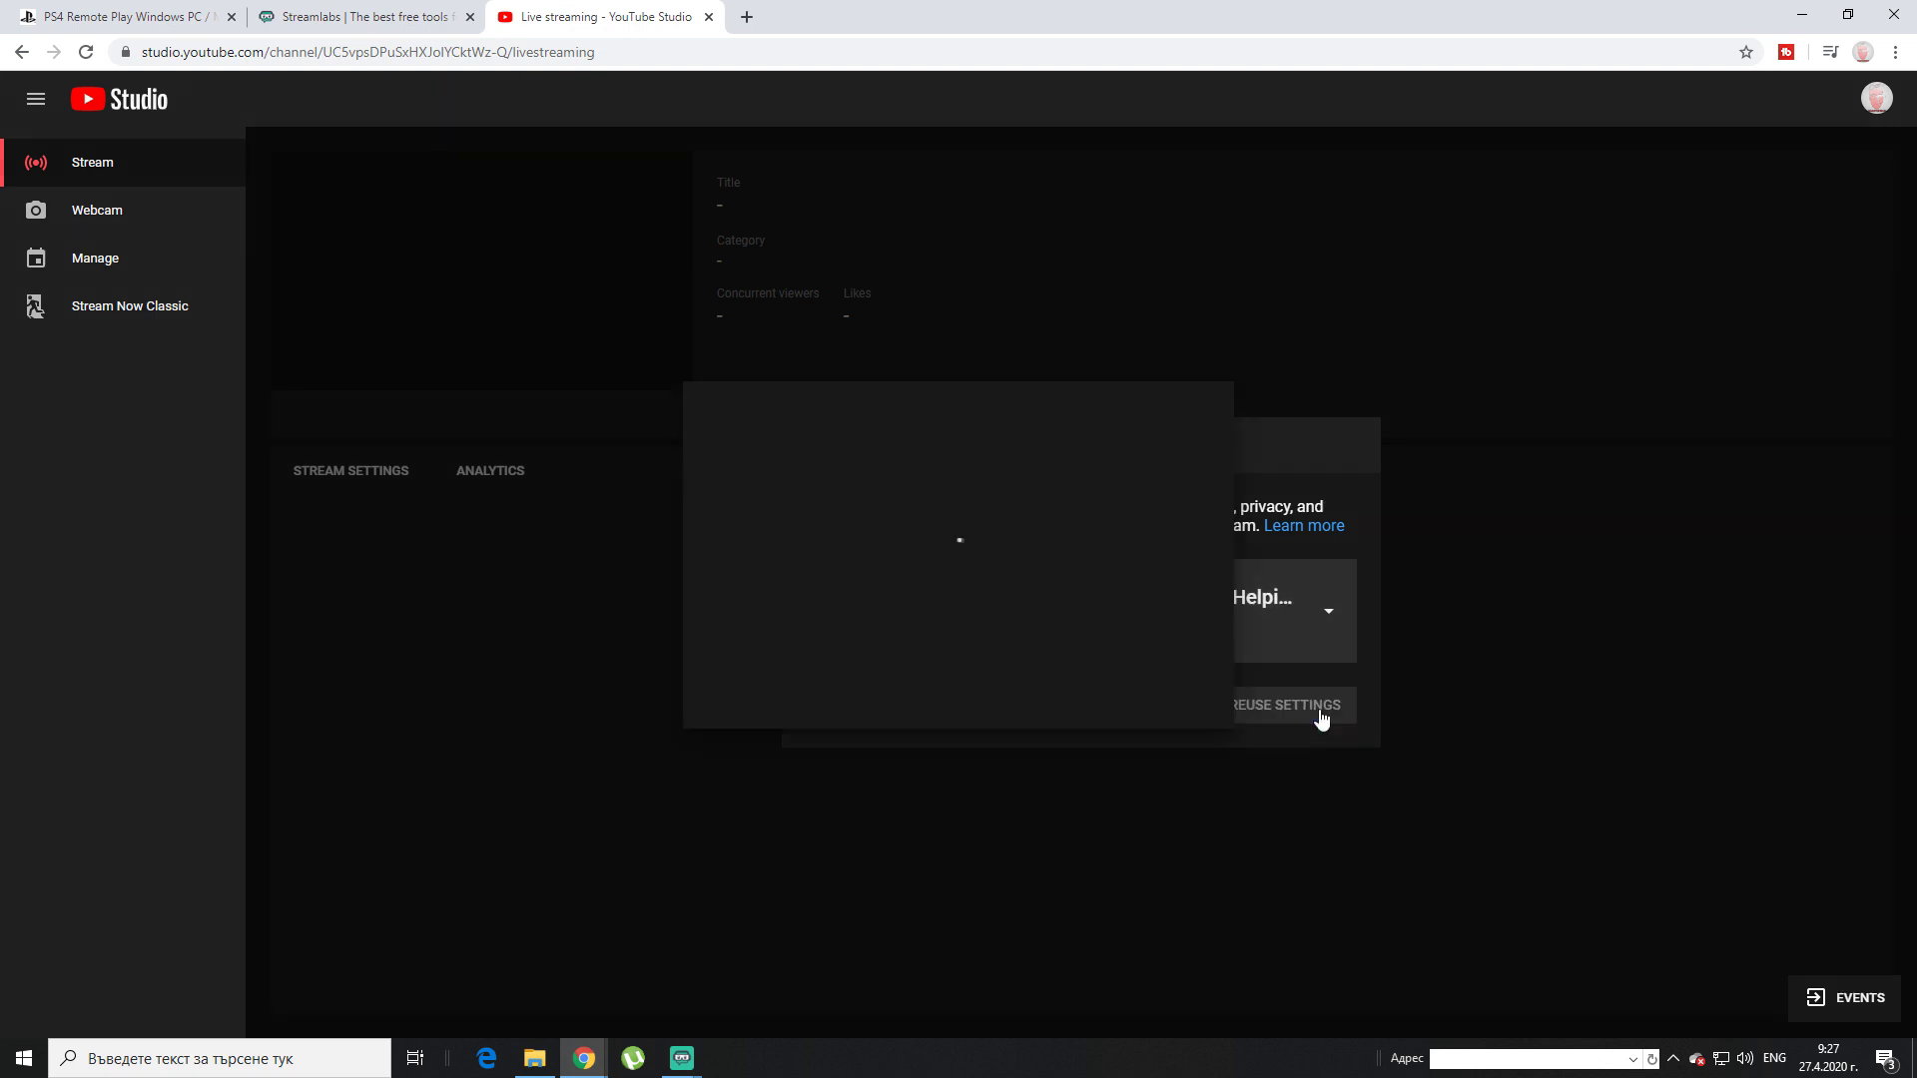
scroll(1026, 422, down, 5)
scroll(1026, 422, up, 5)
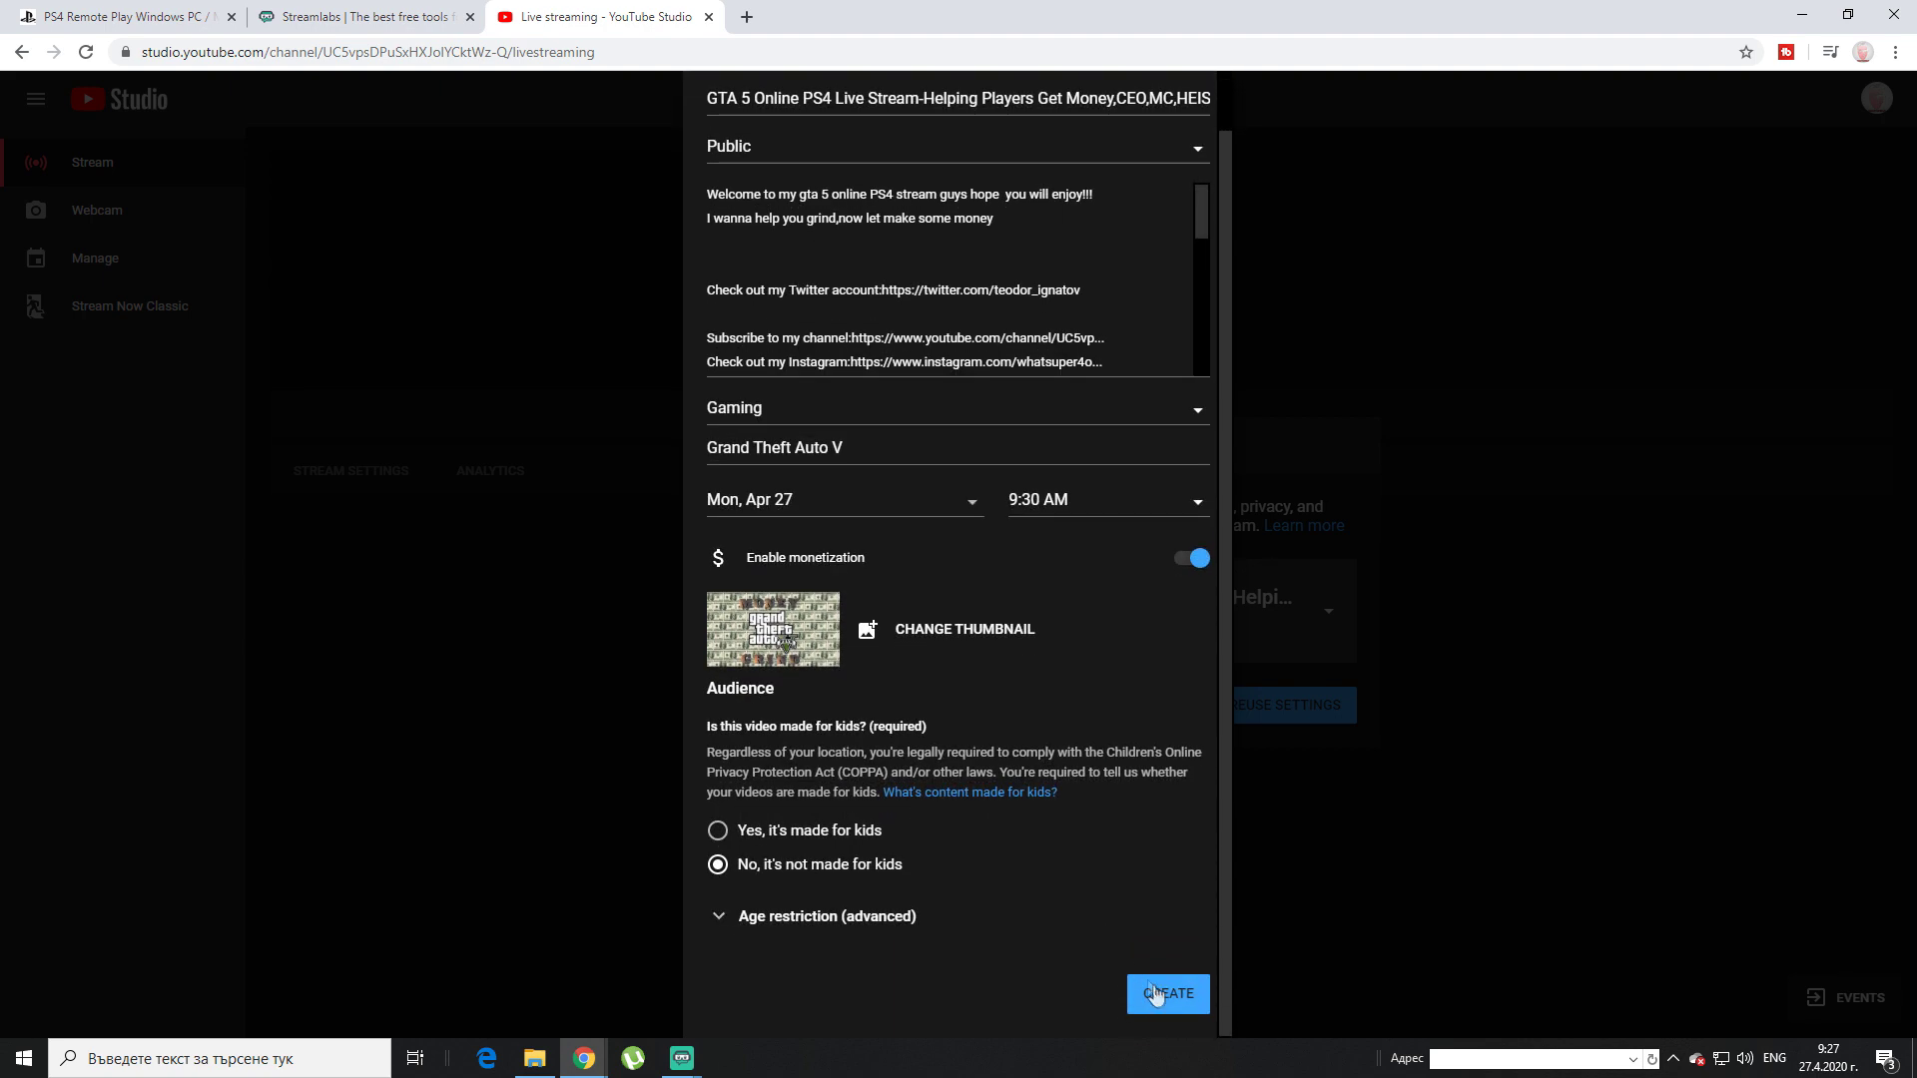
scroll(1163, 986, up, 1)
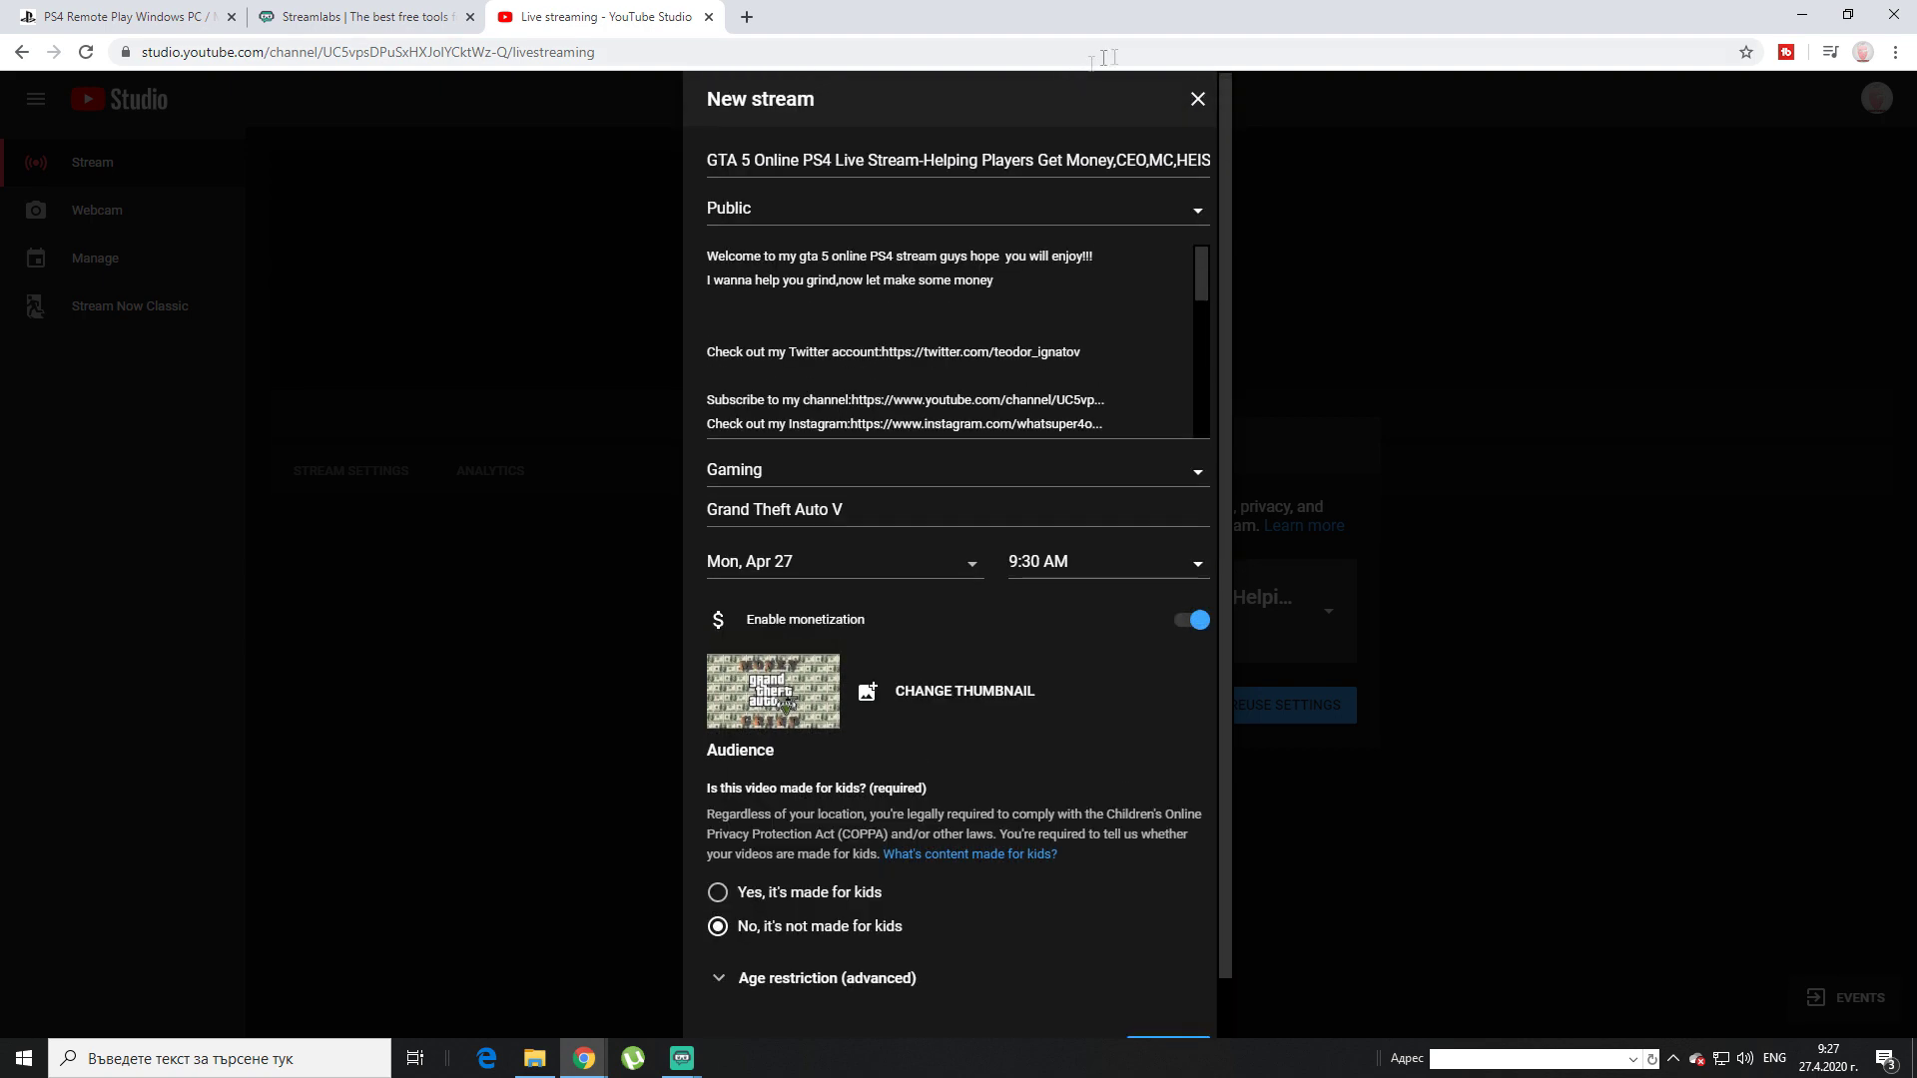
scroll(1174, 1012, down, 1)
click(1173, 993)
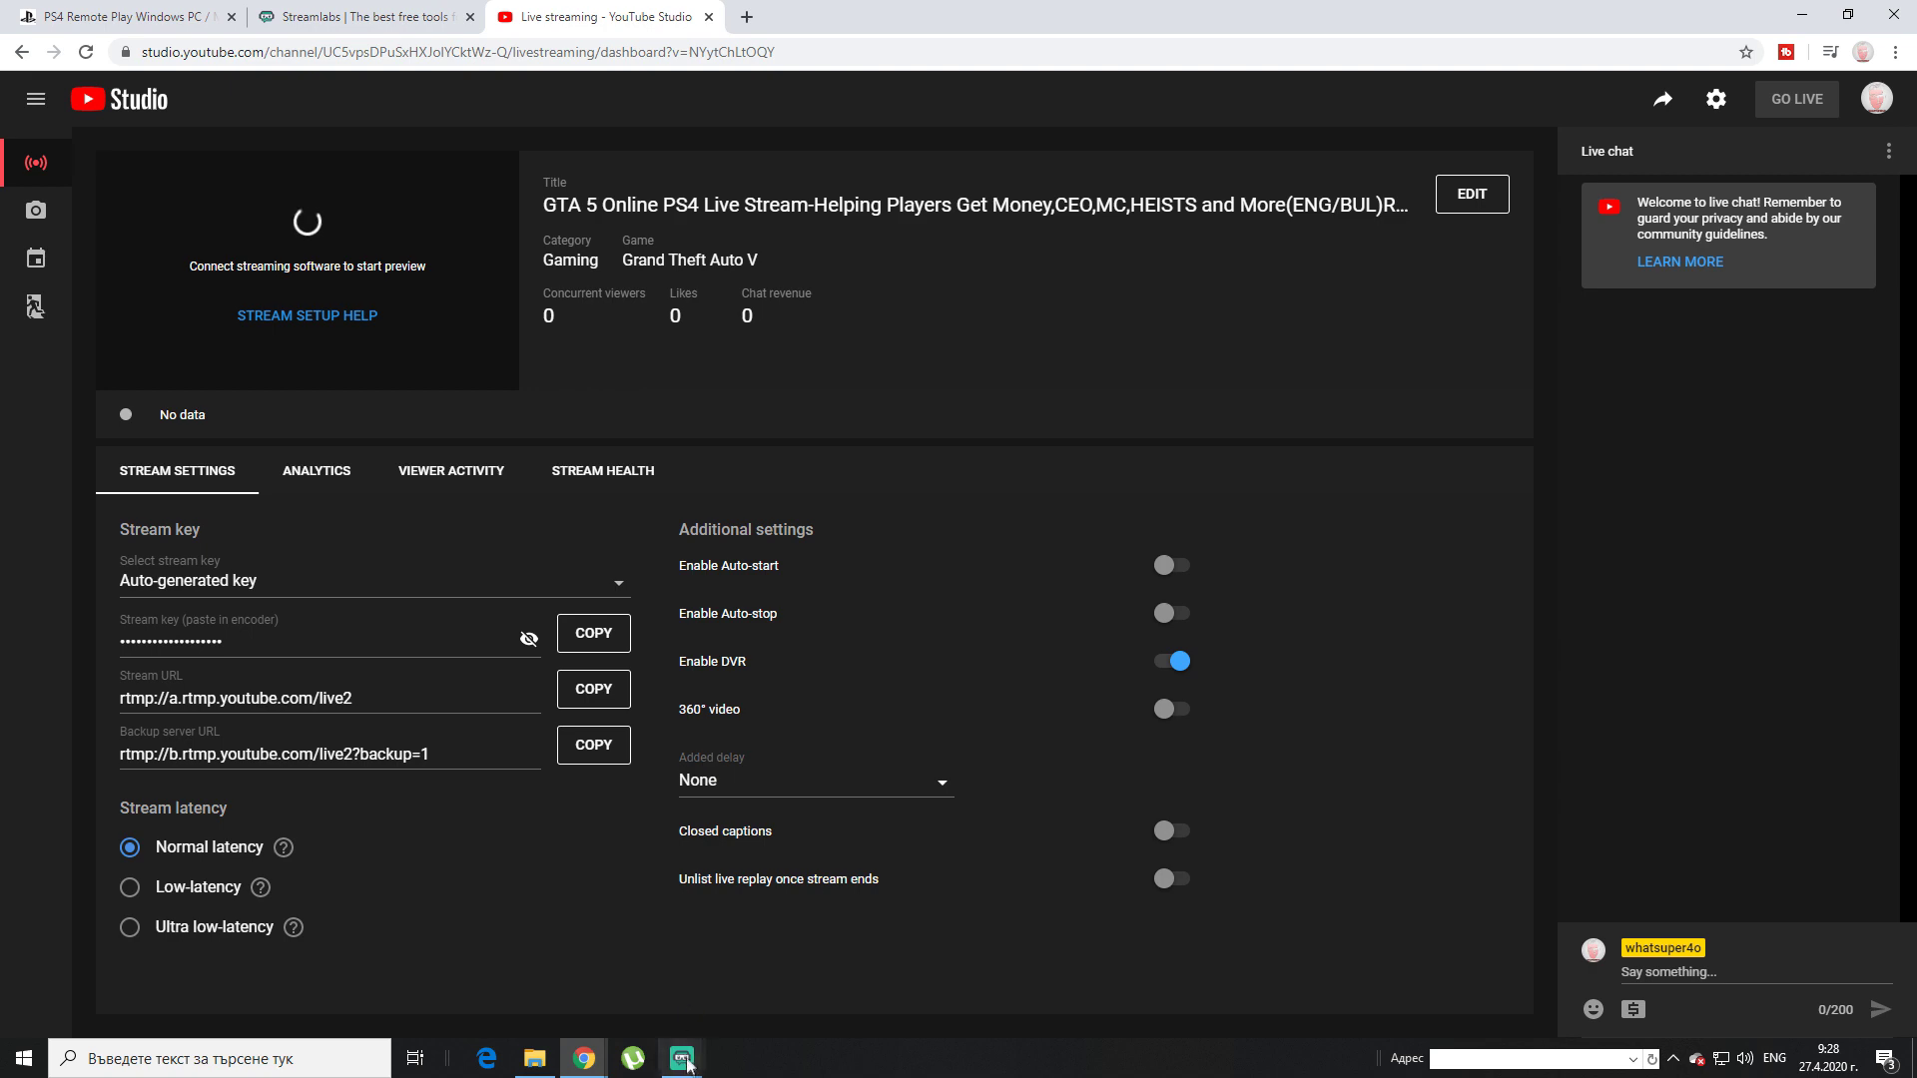
Choose the GTA 5 Online PS4 event dated Apr 27, 2020 in the Streamlabs OBS go-live form and close the form
mouse_move(689, 1064)
mouse_move(734, 968)
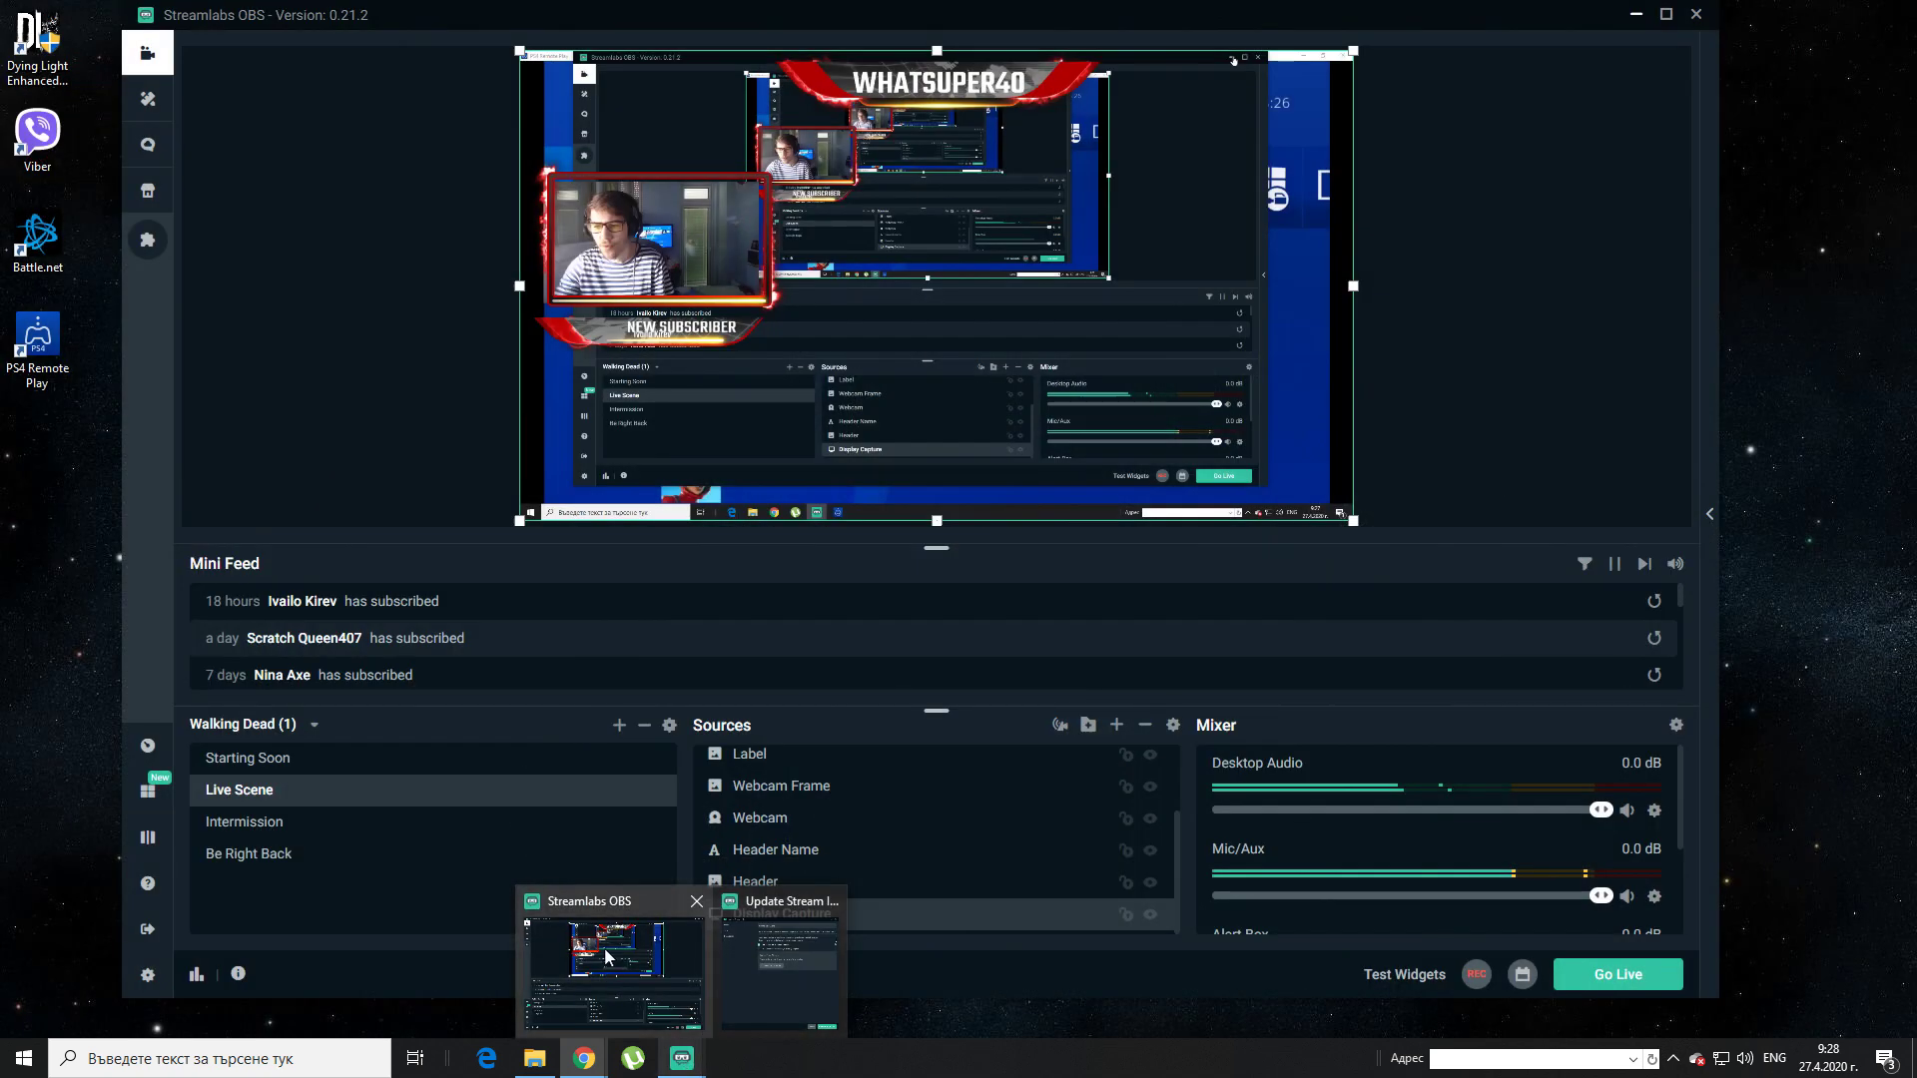
click(603, 948)
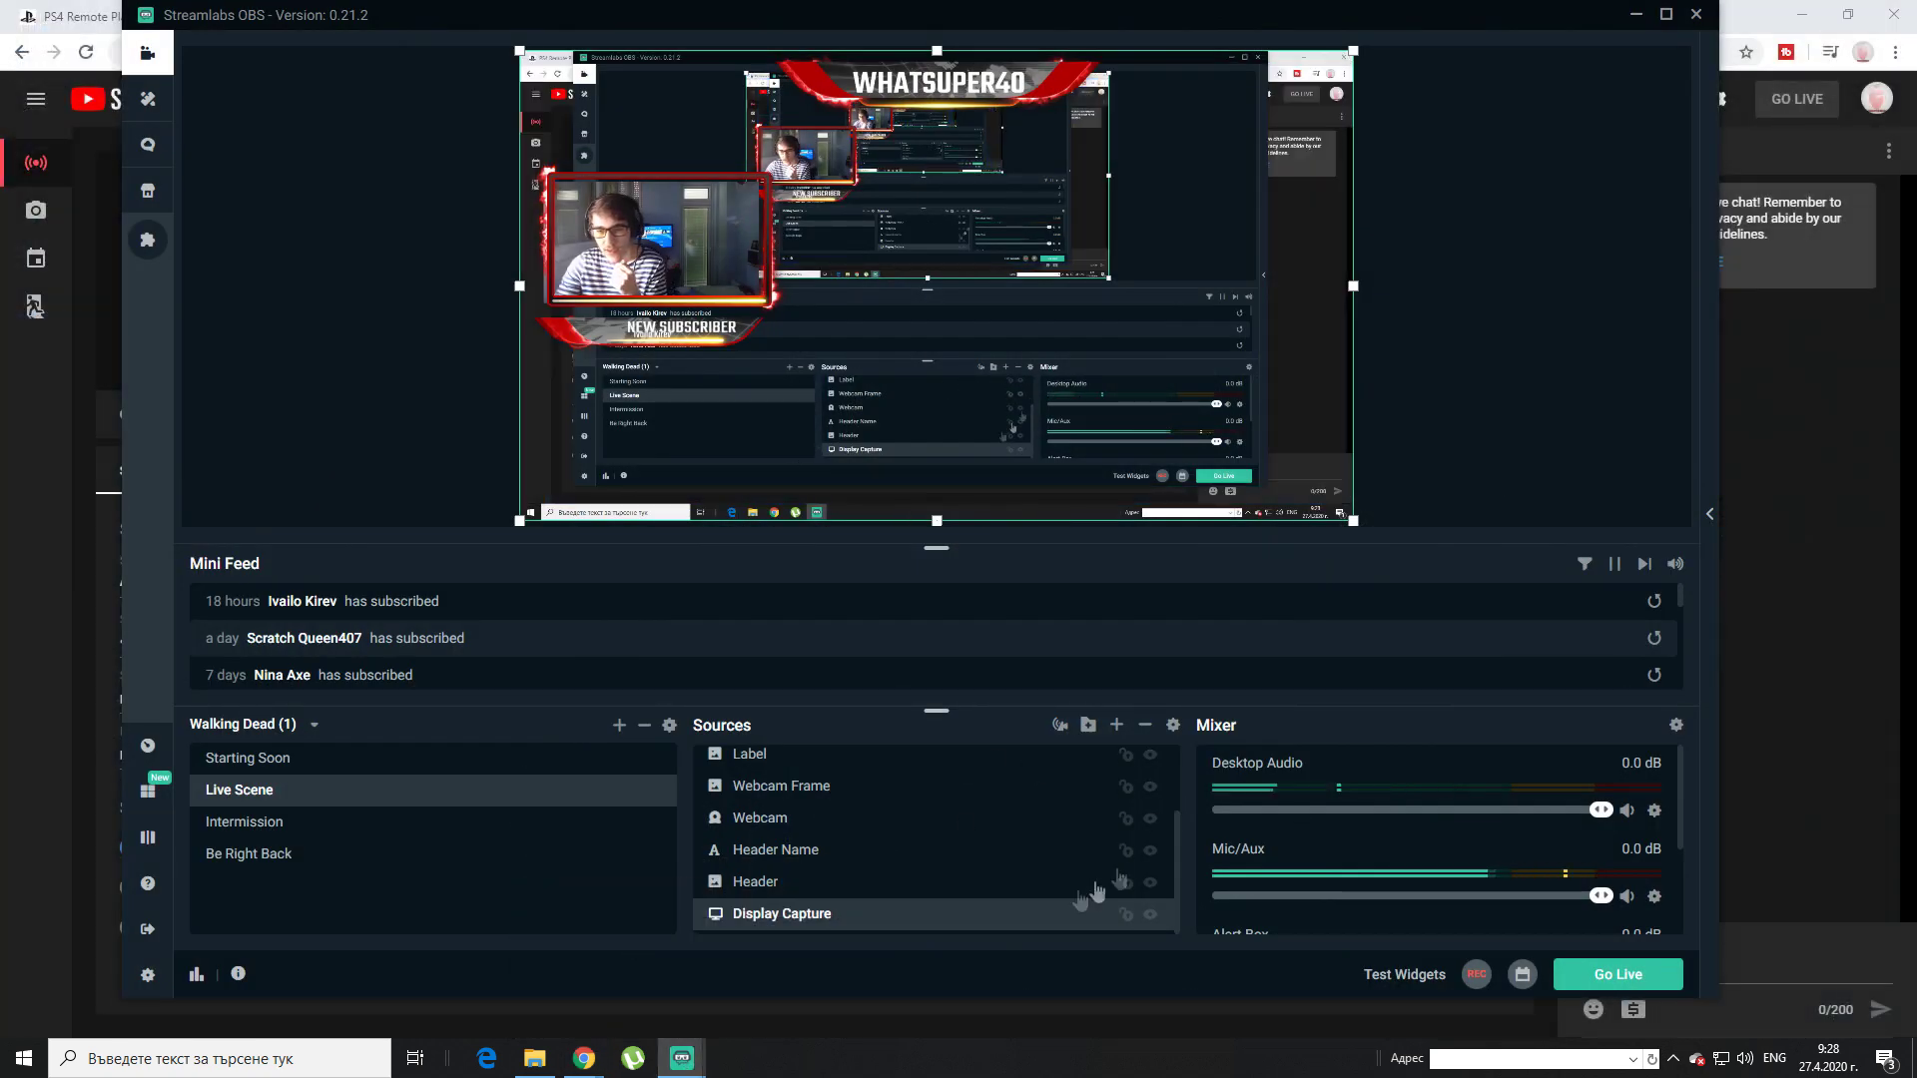
click(1595, 973)
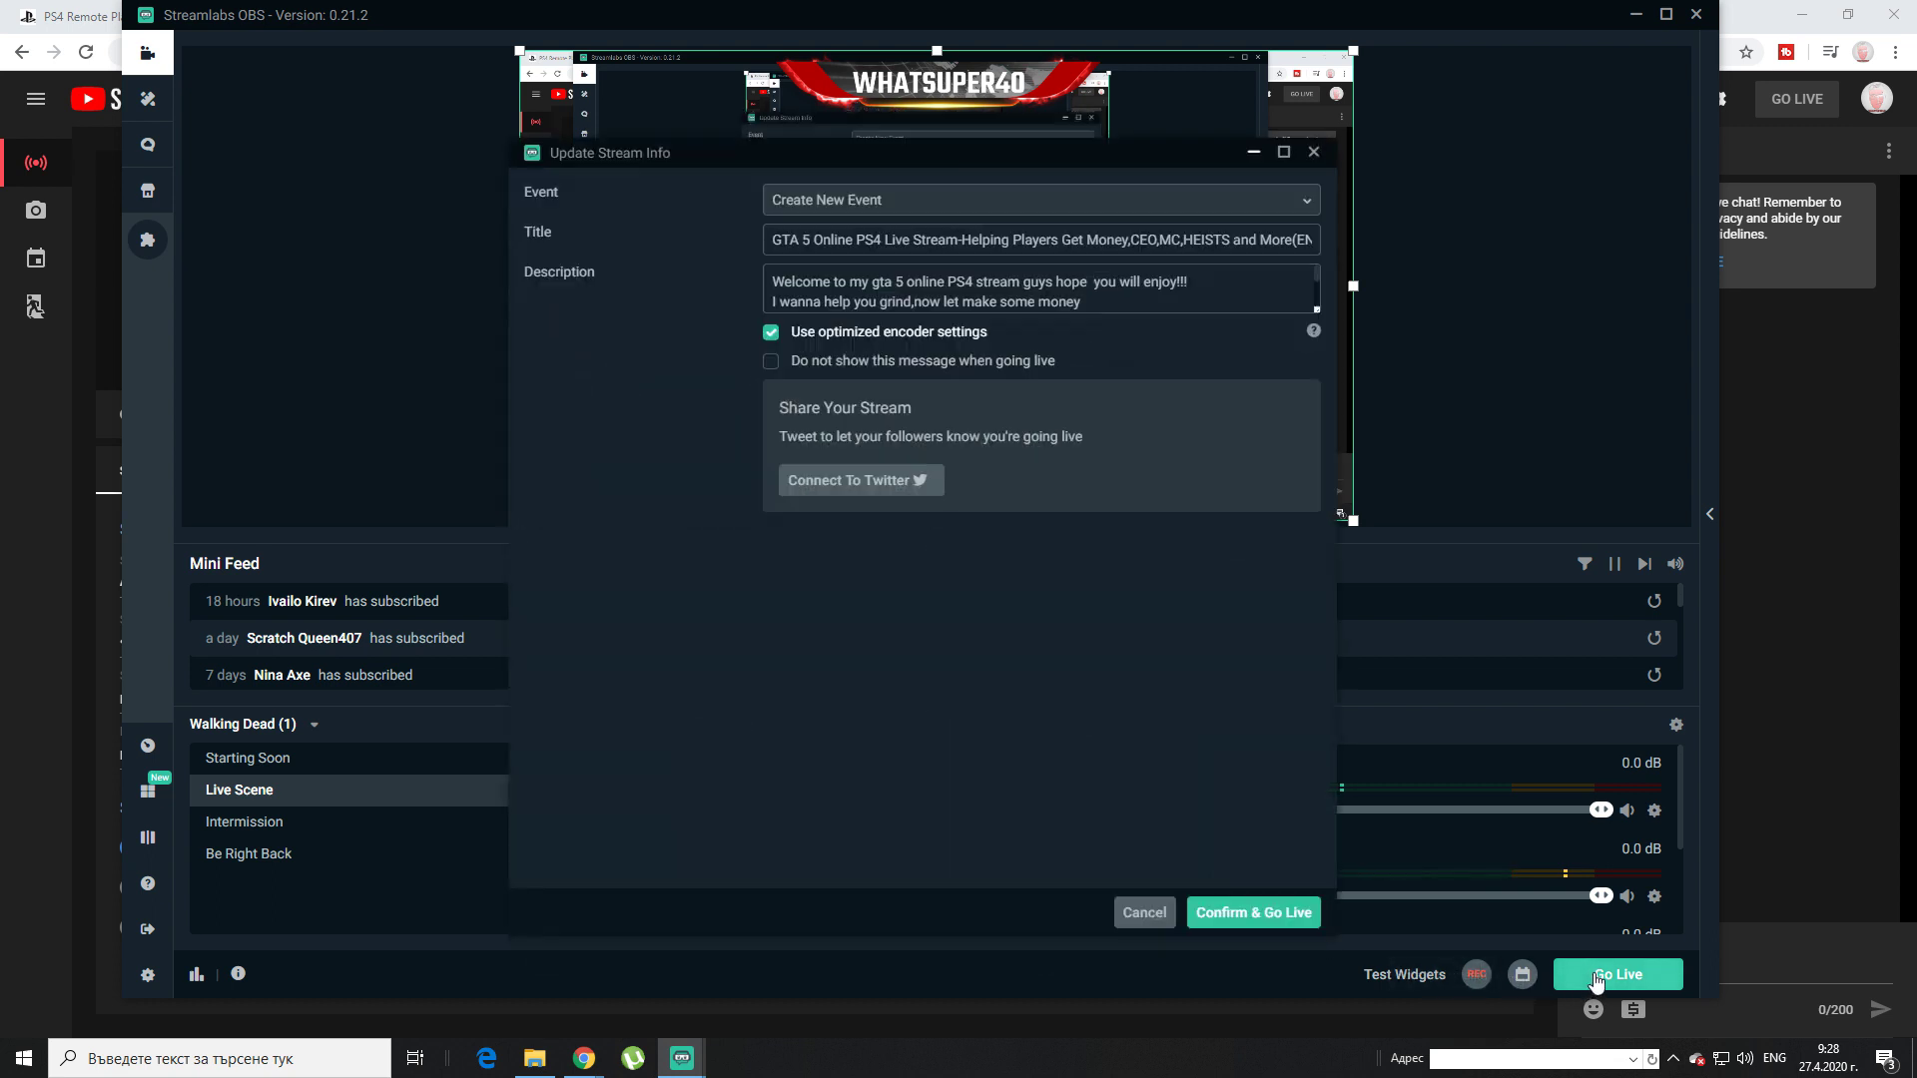
click(1045, 222)
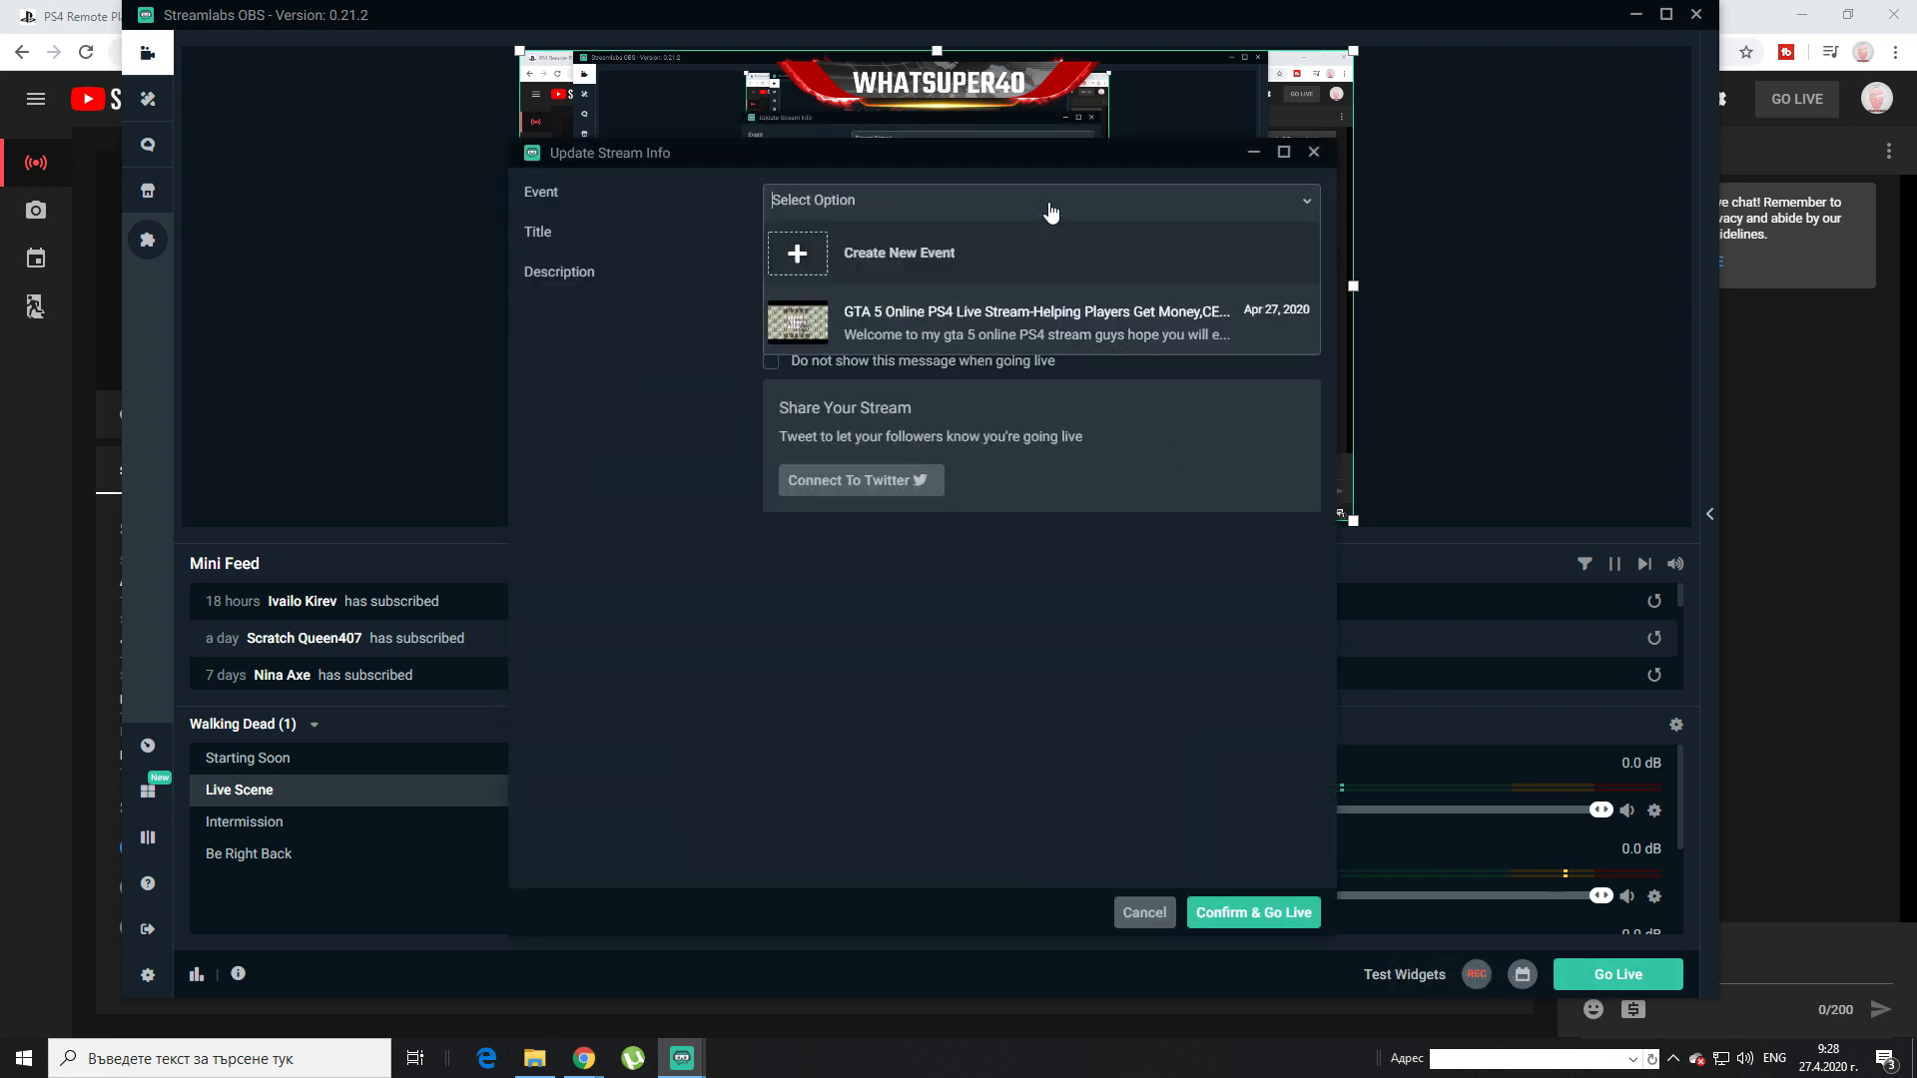
click(974, 334)
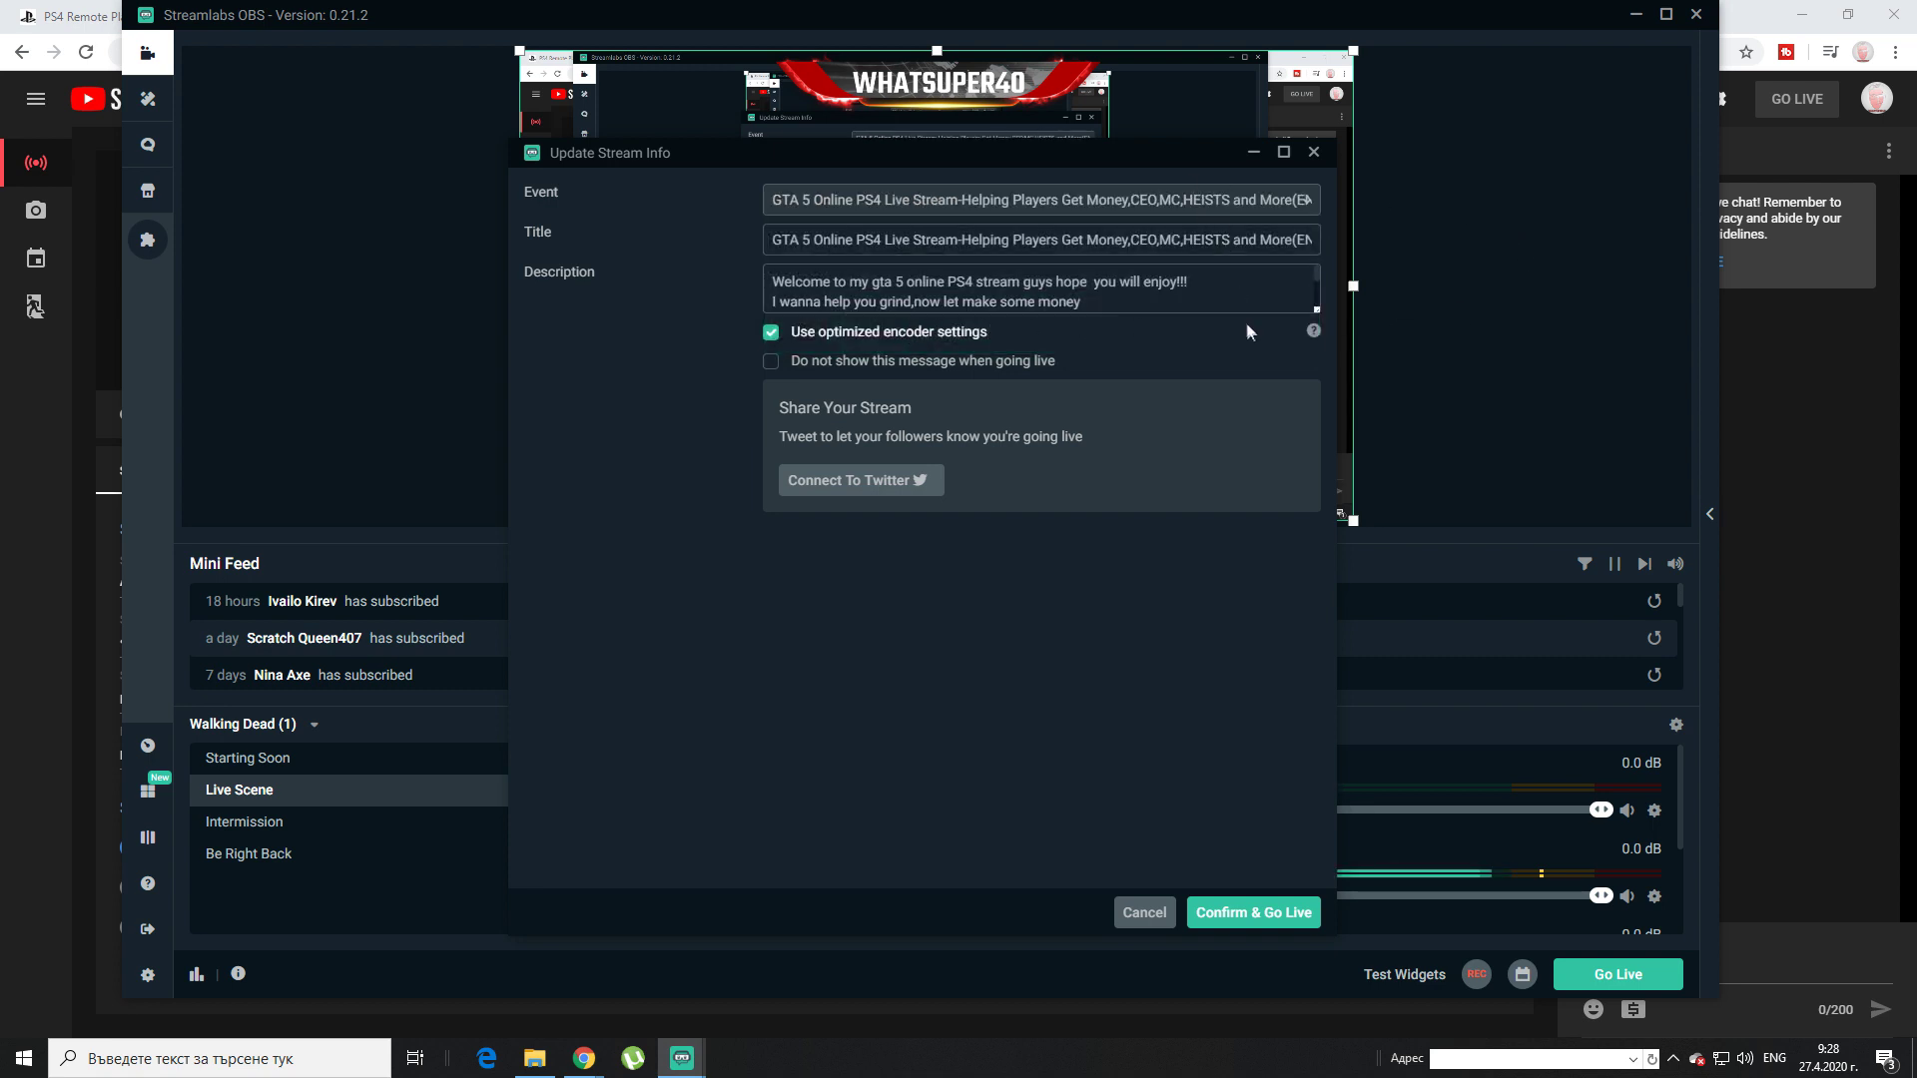
click(1314, 152)
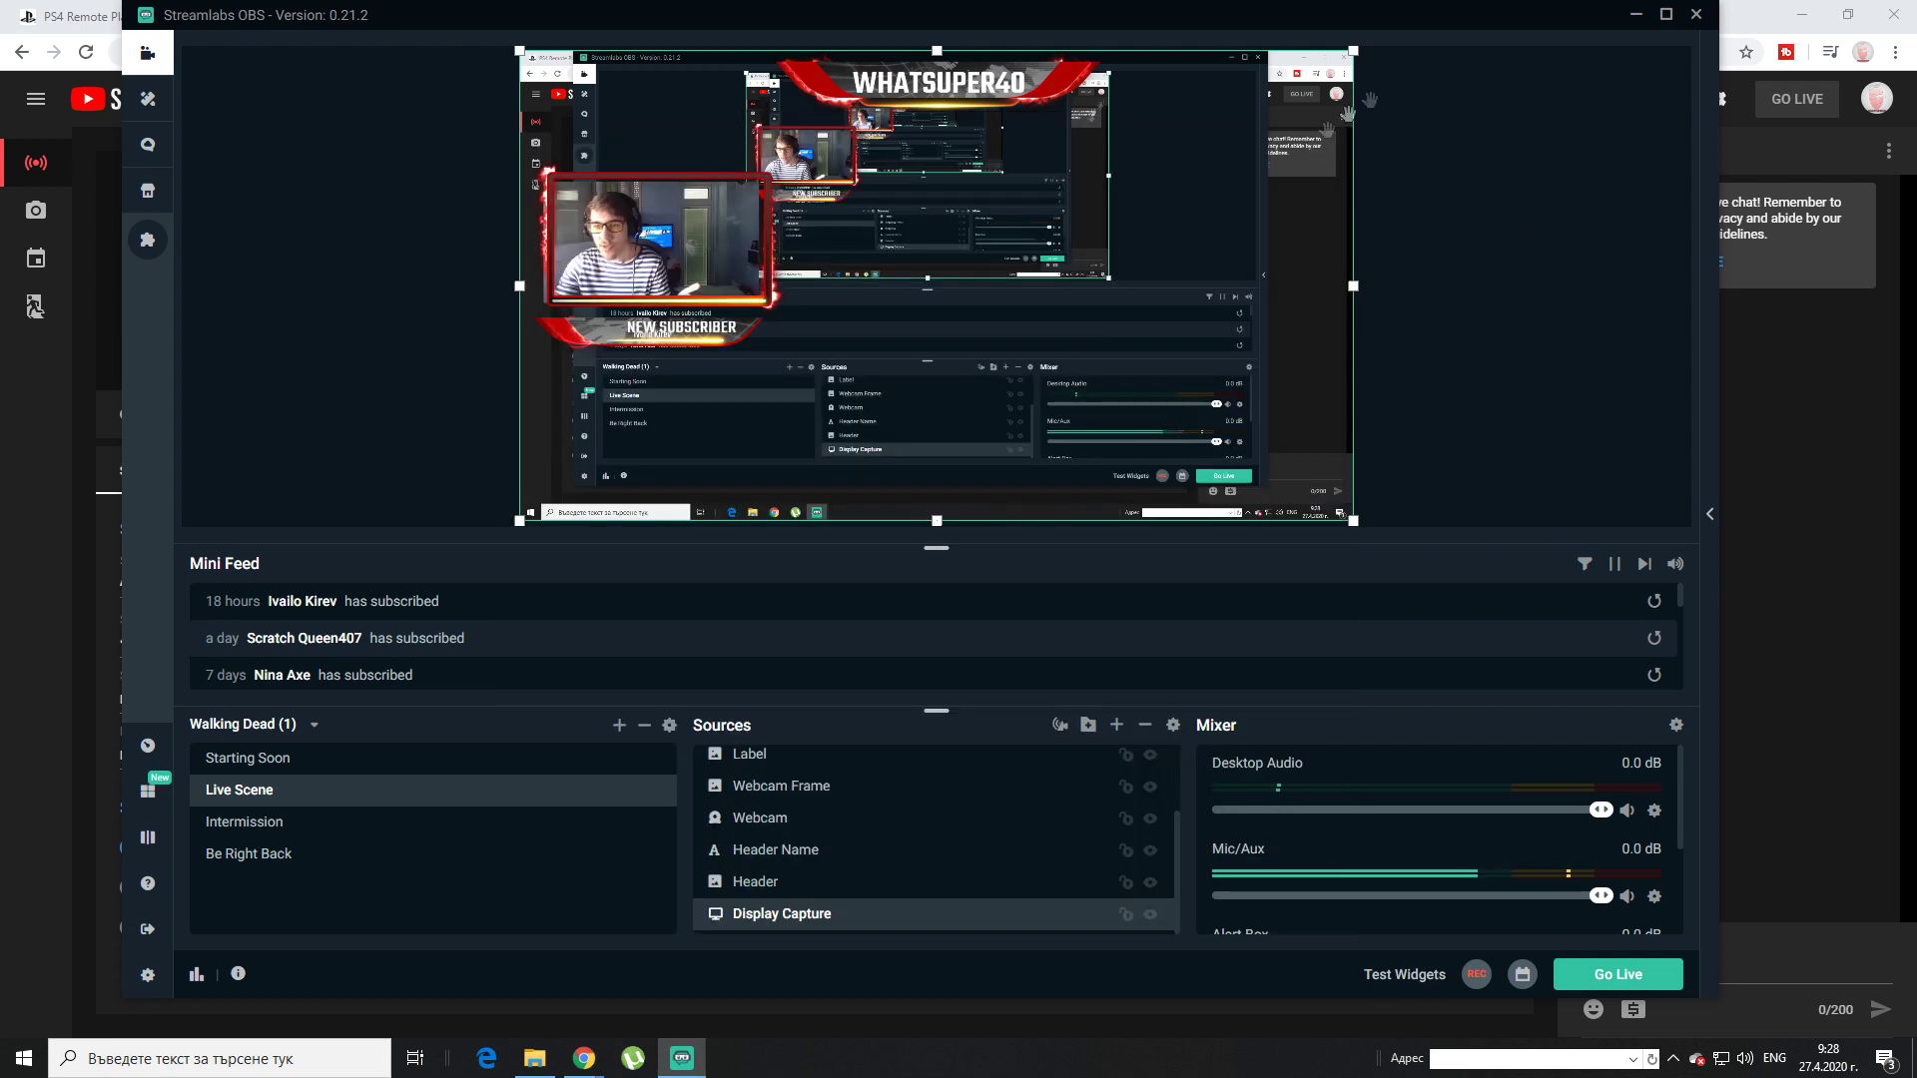
Switch to the browser, load twitch.tv and open the signed-in account's own channel page
click(1635, 14)
click(710, 17)
click(512, 17)
text(twitch.tv)
key(Return)
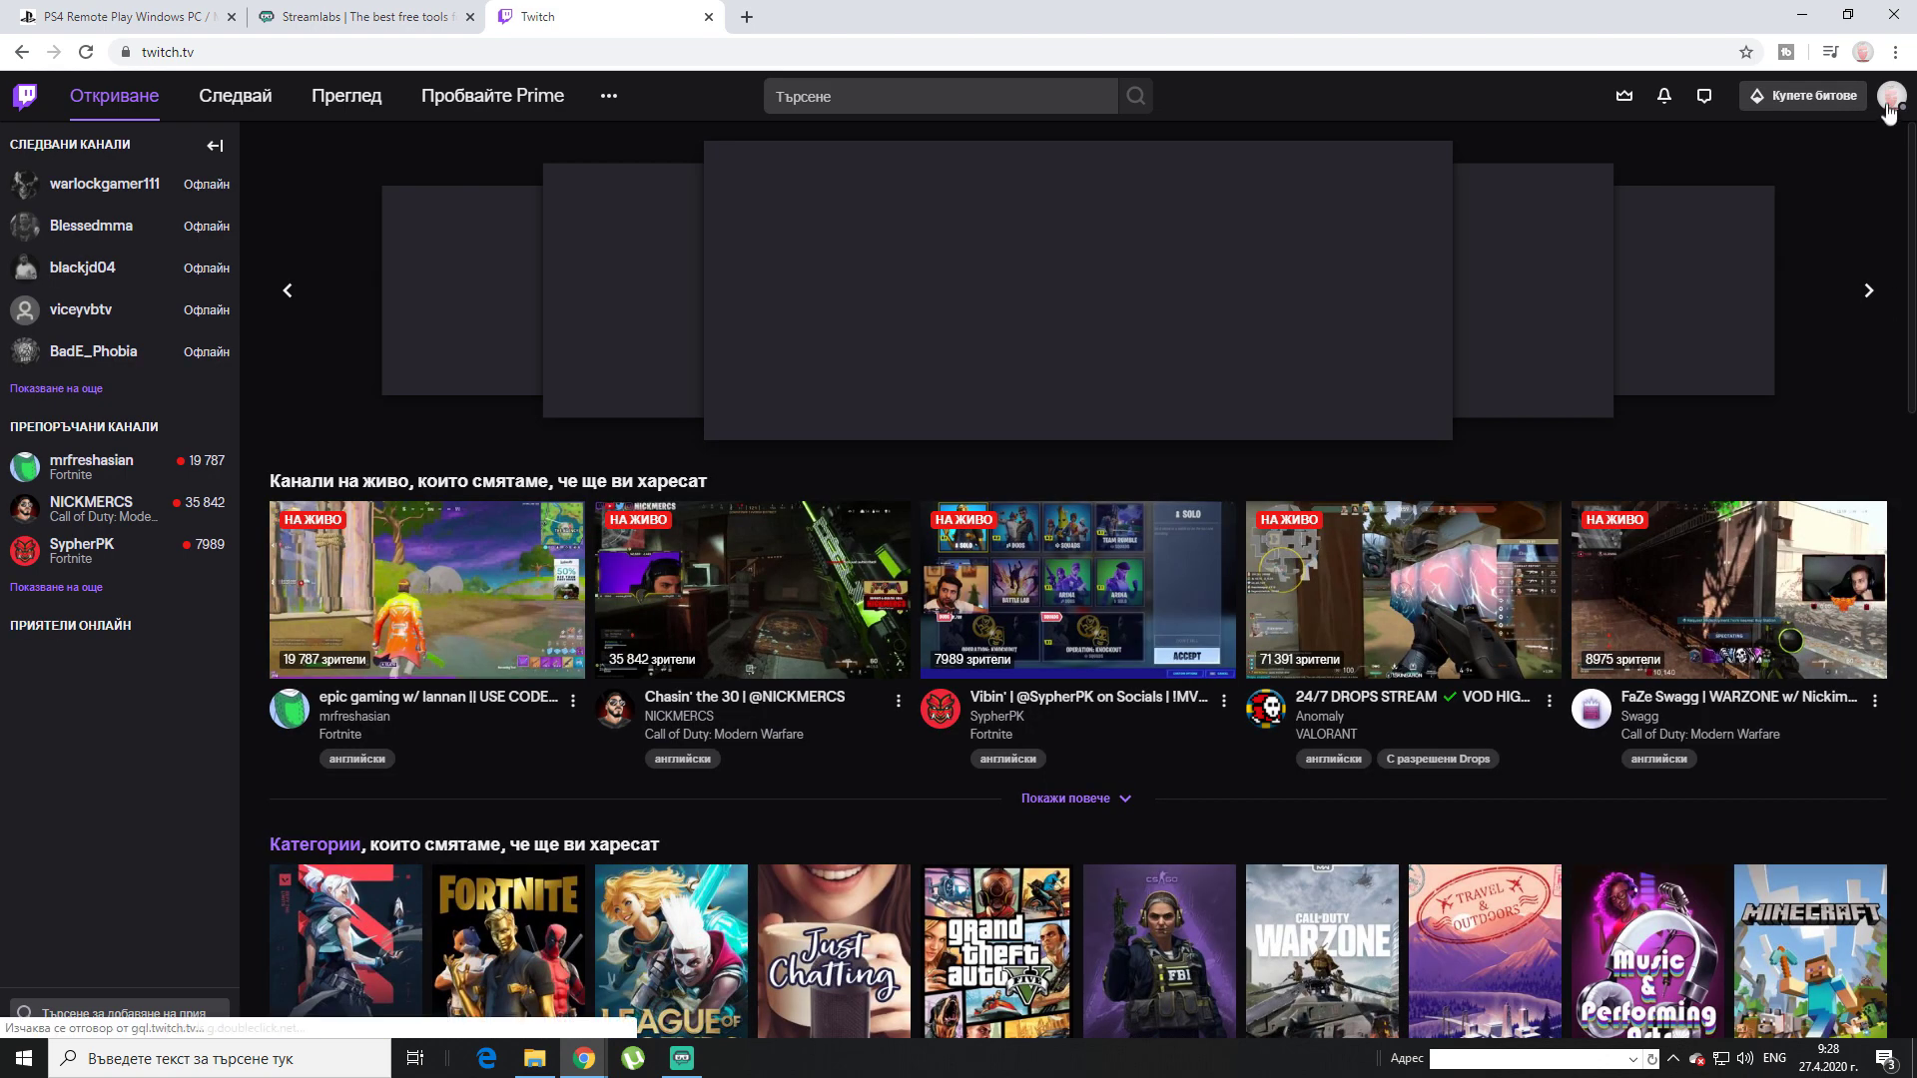
click(1890, 96)
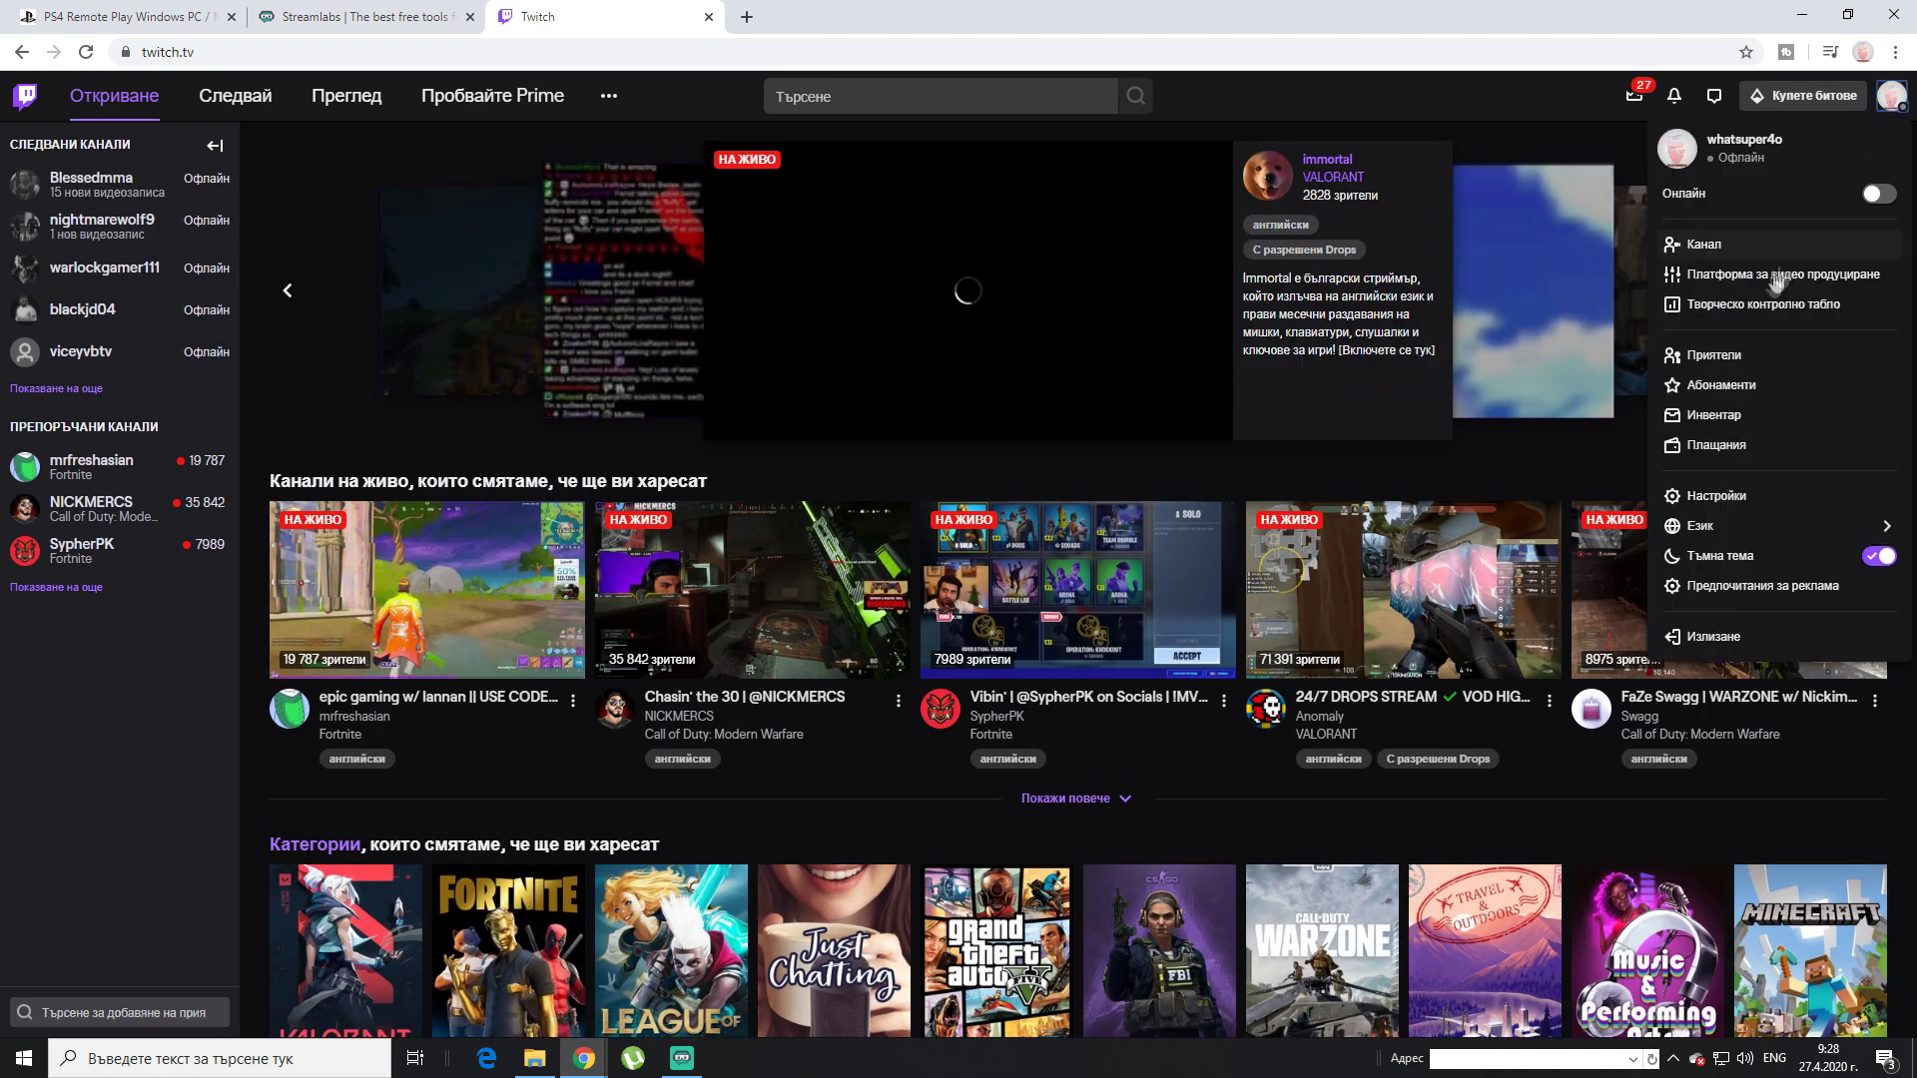
click(1715, 244)
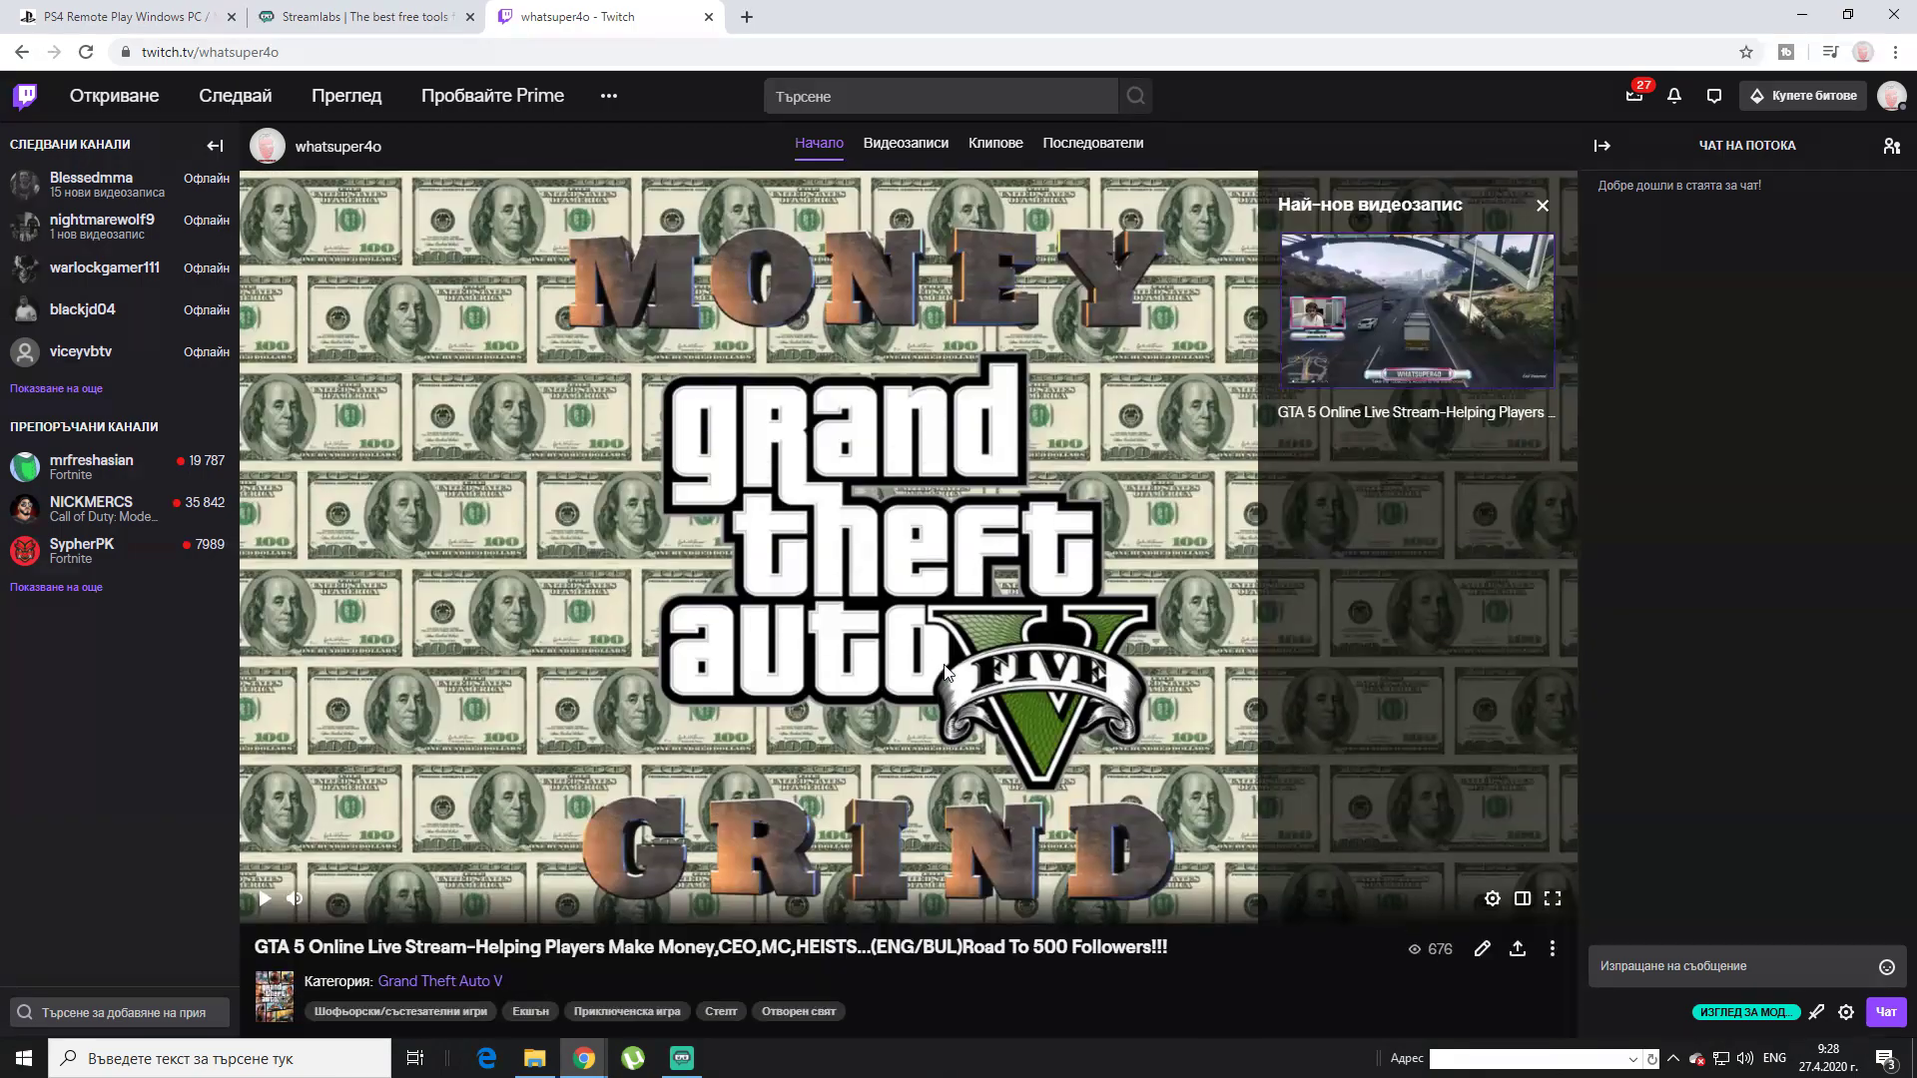
Review the Twitch broadcast options, including title, live notification, category, tags and language, and confirm them
scroll(1149, 634, down, 3)
scroll(1288, 819, up, 3)
click(1485, 951)
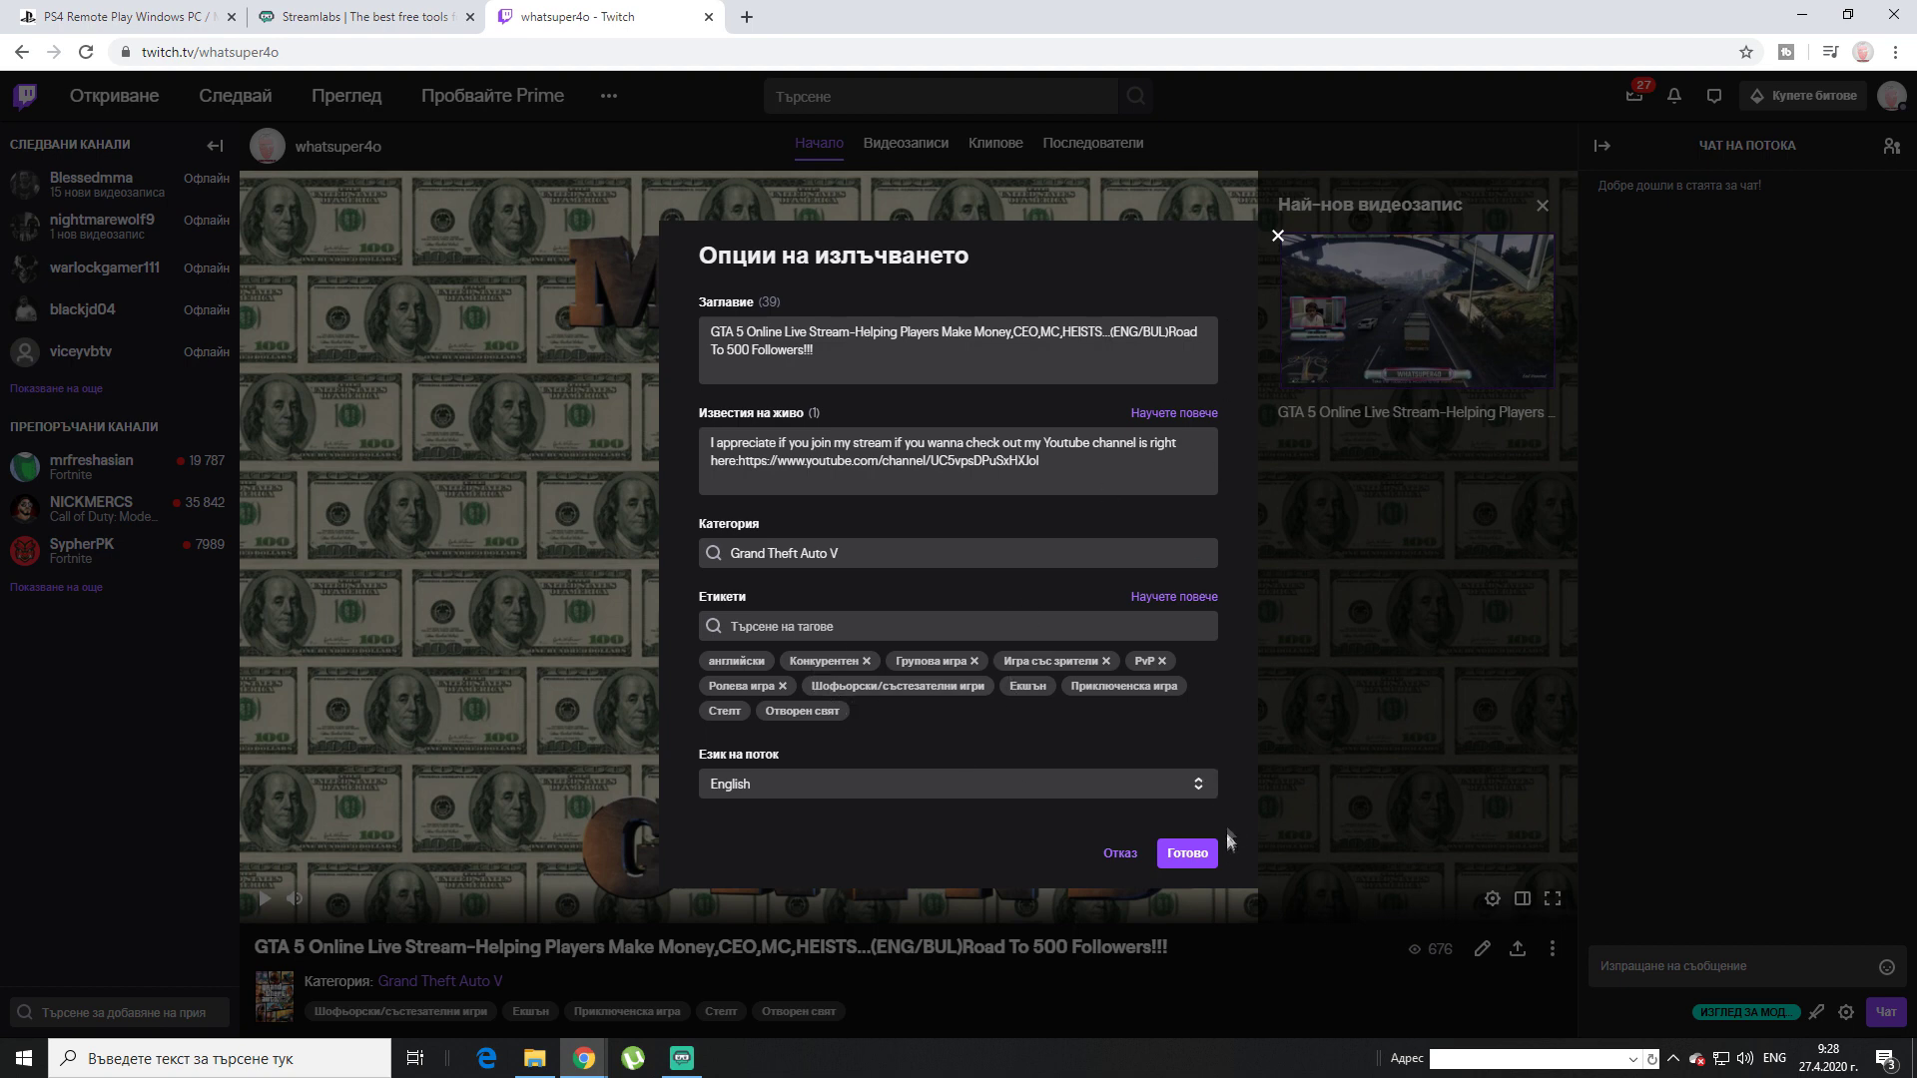
click(1207, 865)
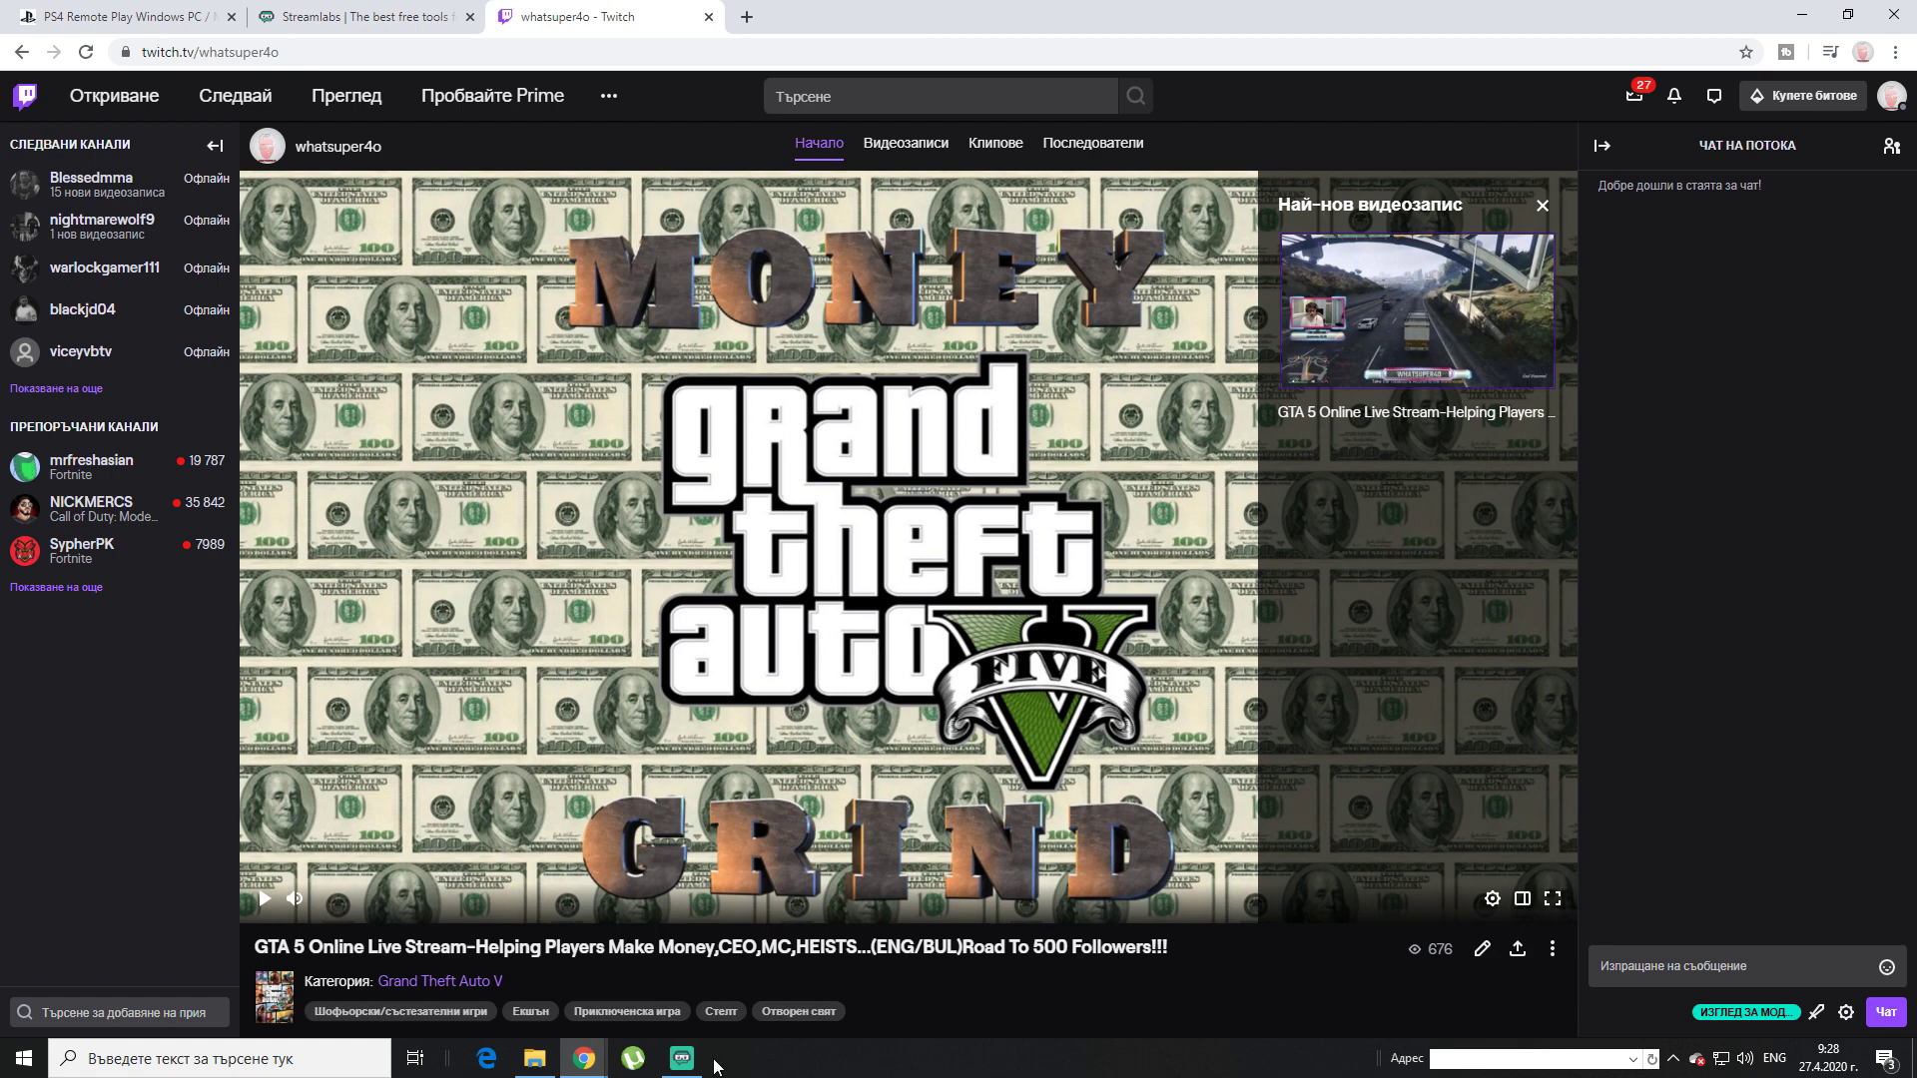
Return to Streamlabs OBS, bring up the Update Stream Info form again and minimise it
click(682, 1058)
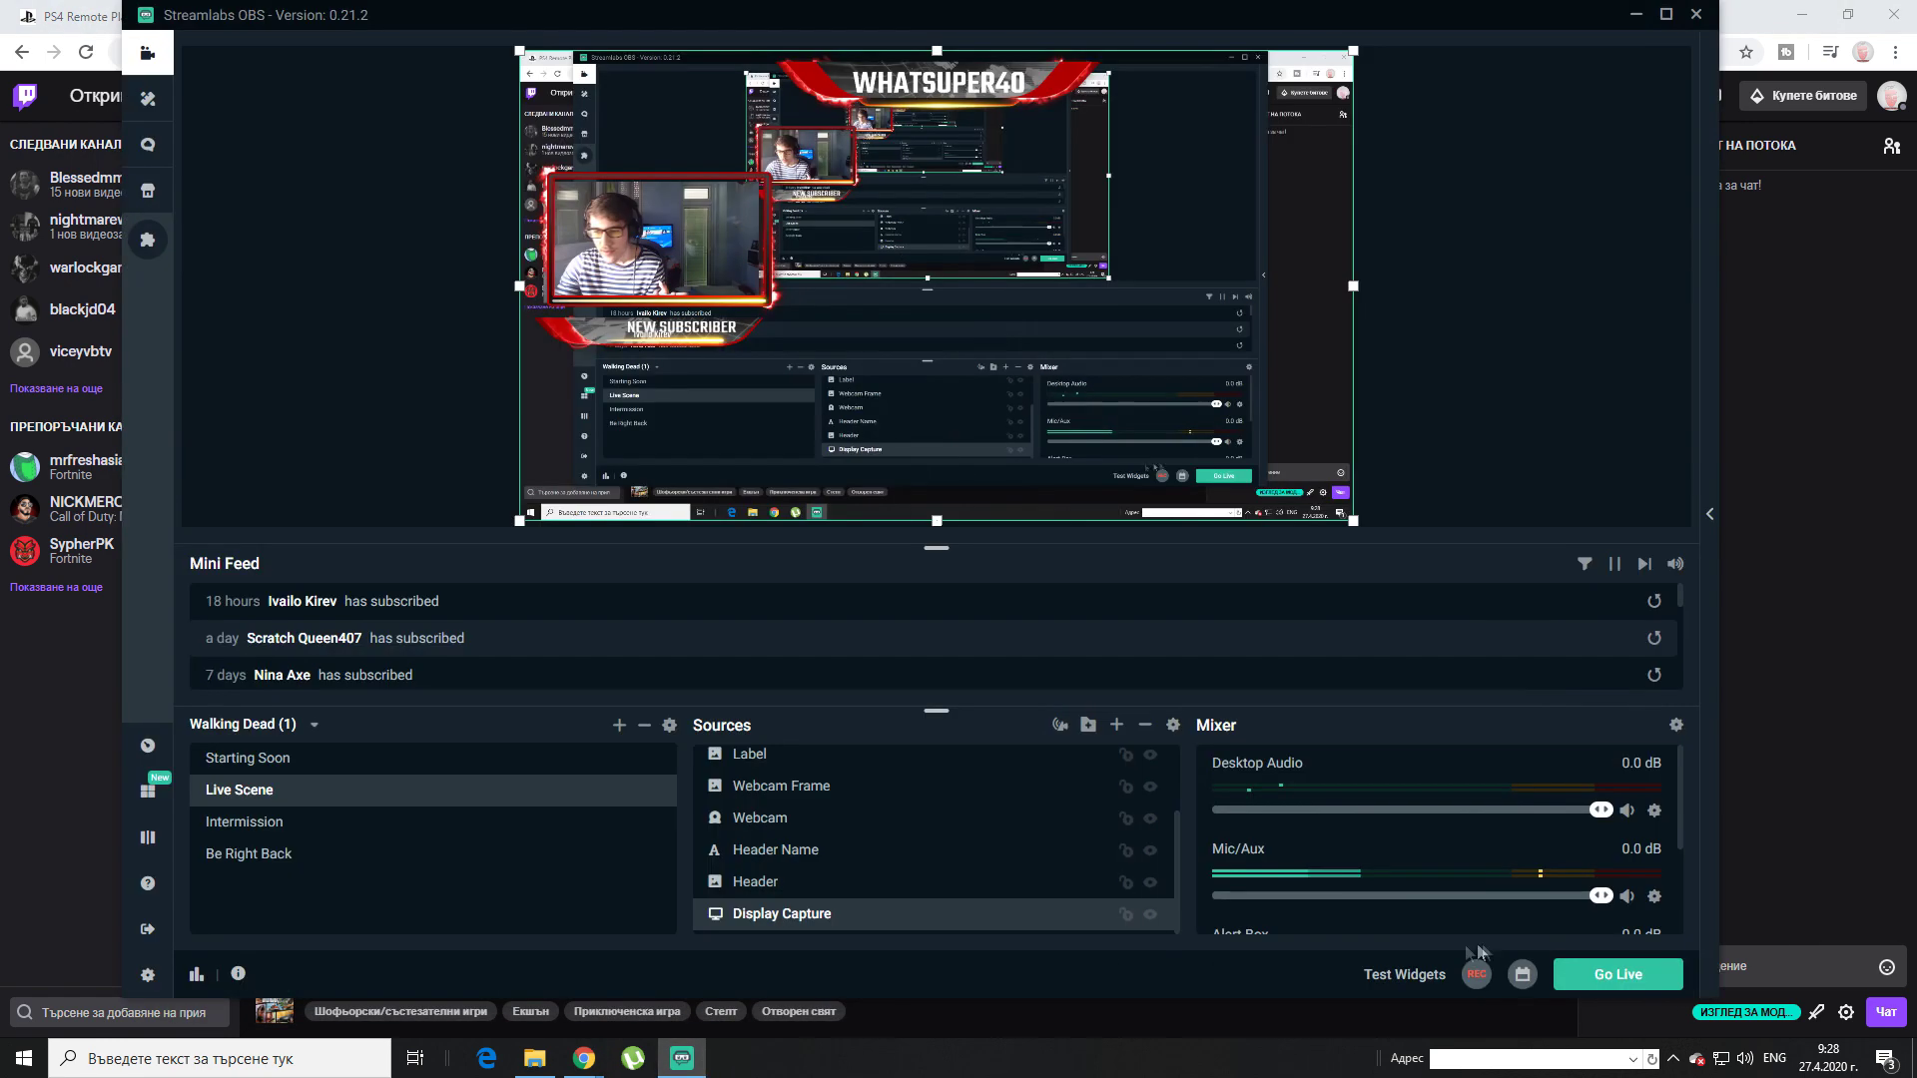
click(1598, 974)
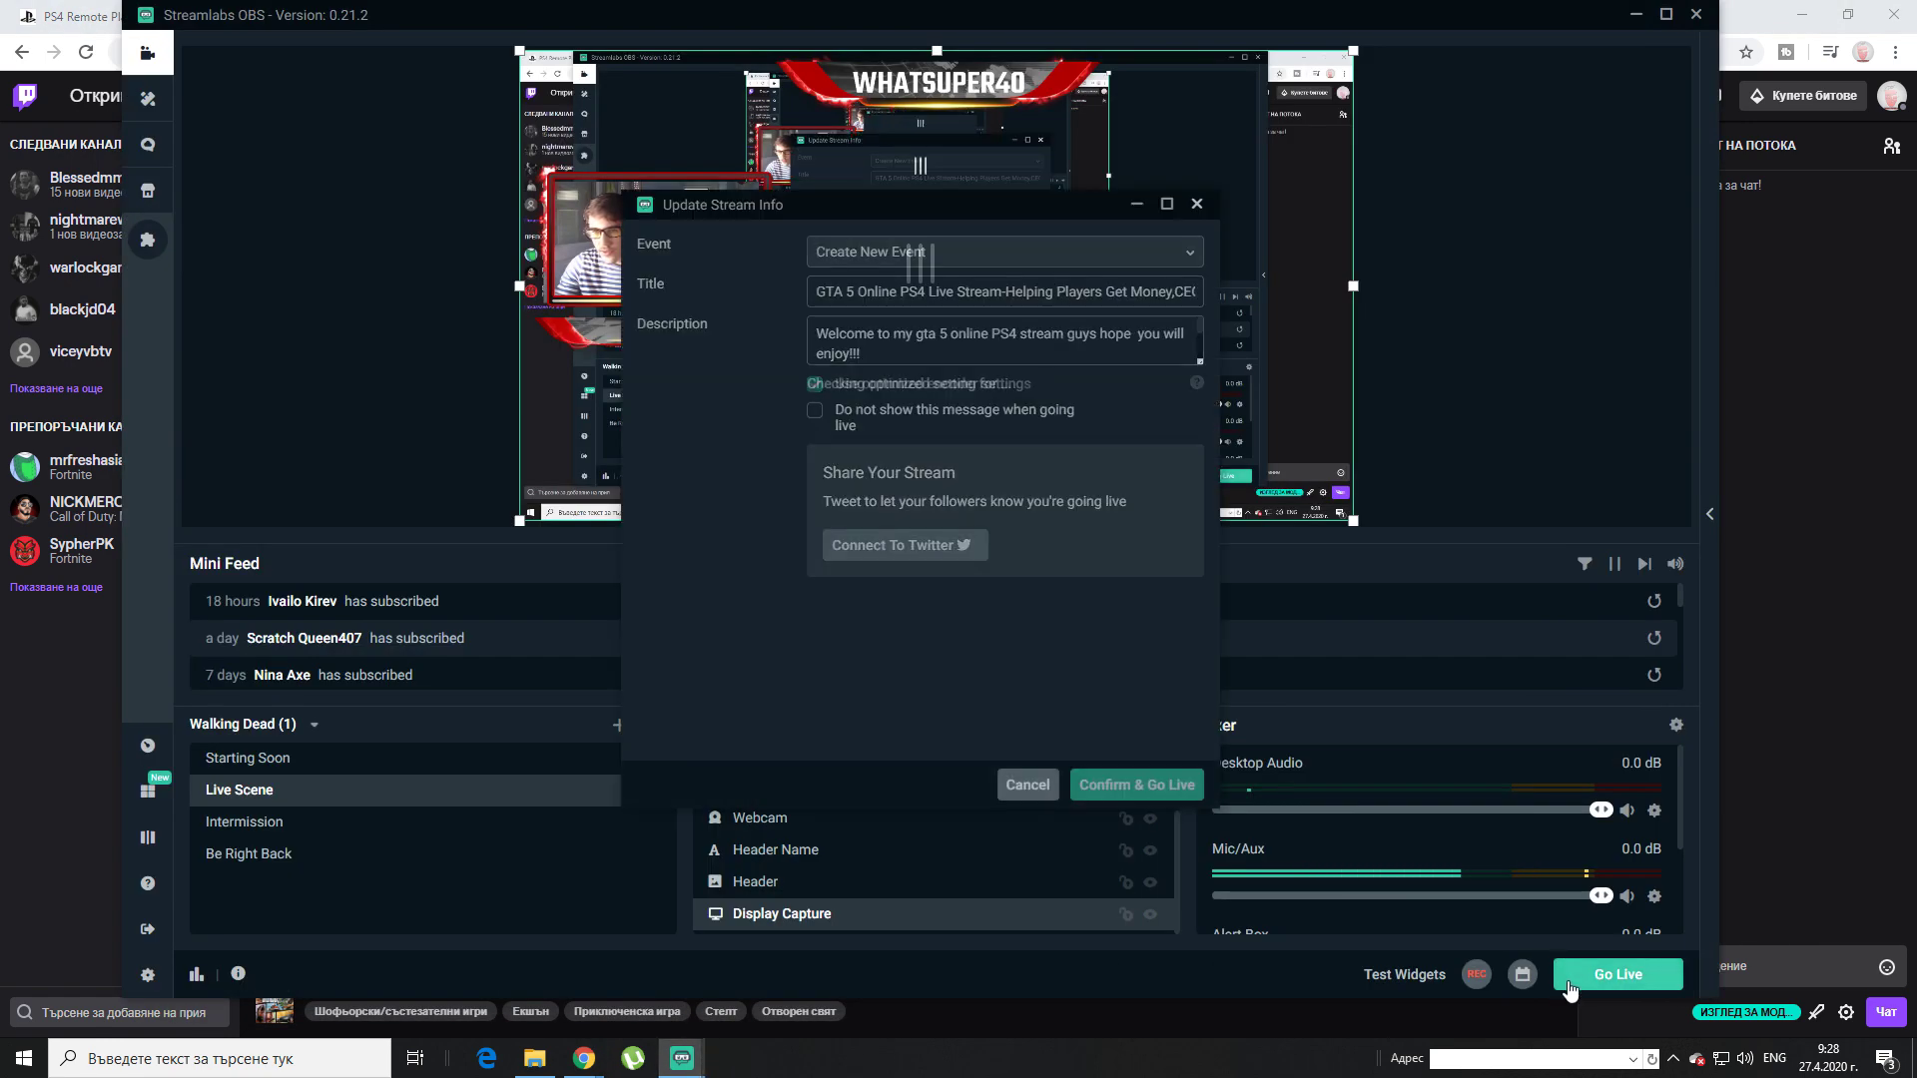
click(1141, 203)
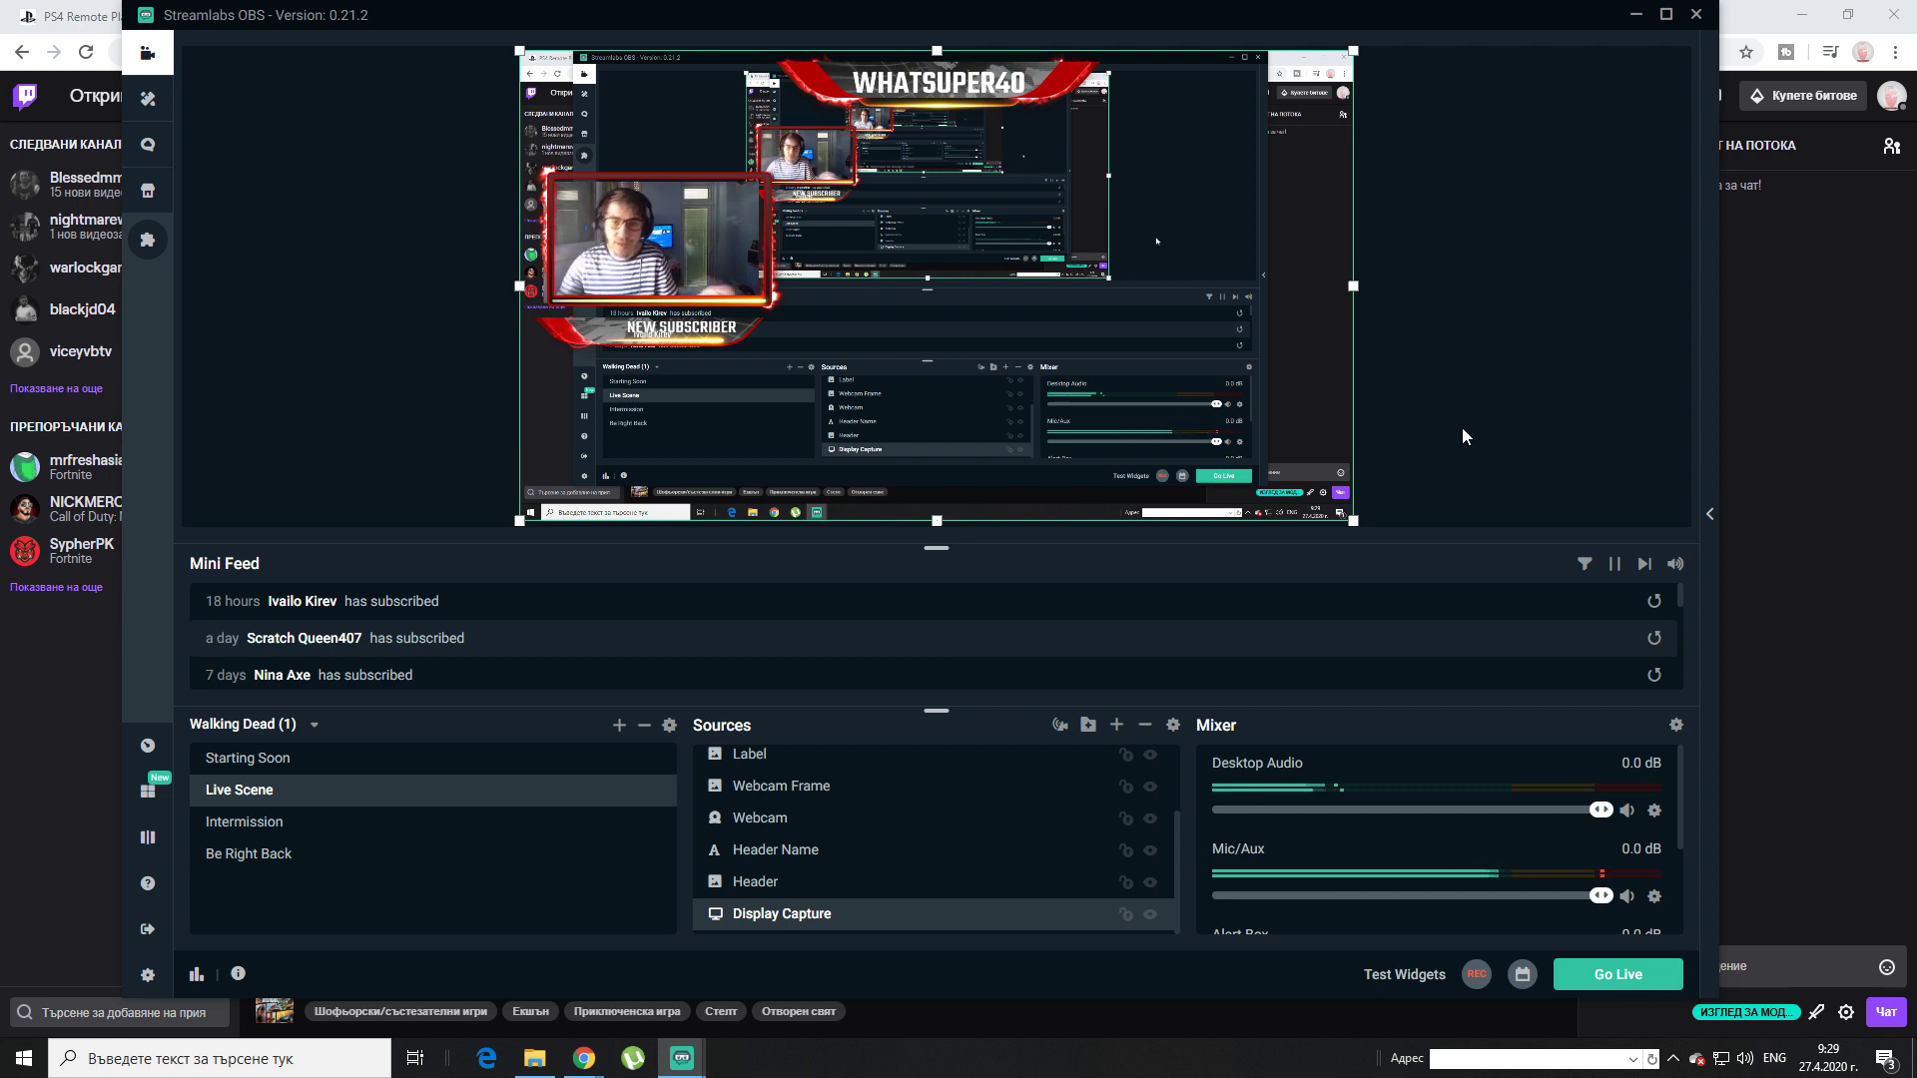
Close the Twitch page, play a YouTube video of chill non-copyrighted background music and return to Streamlabs OBS
click(1636, 15)
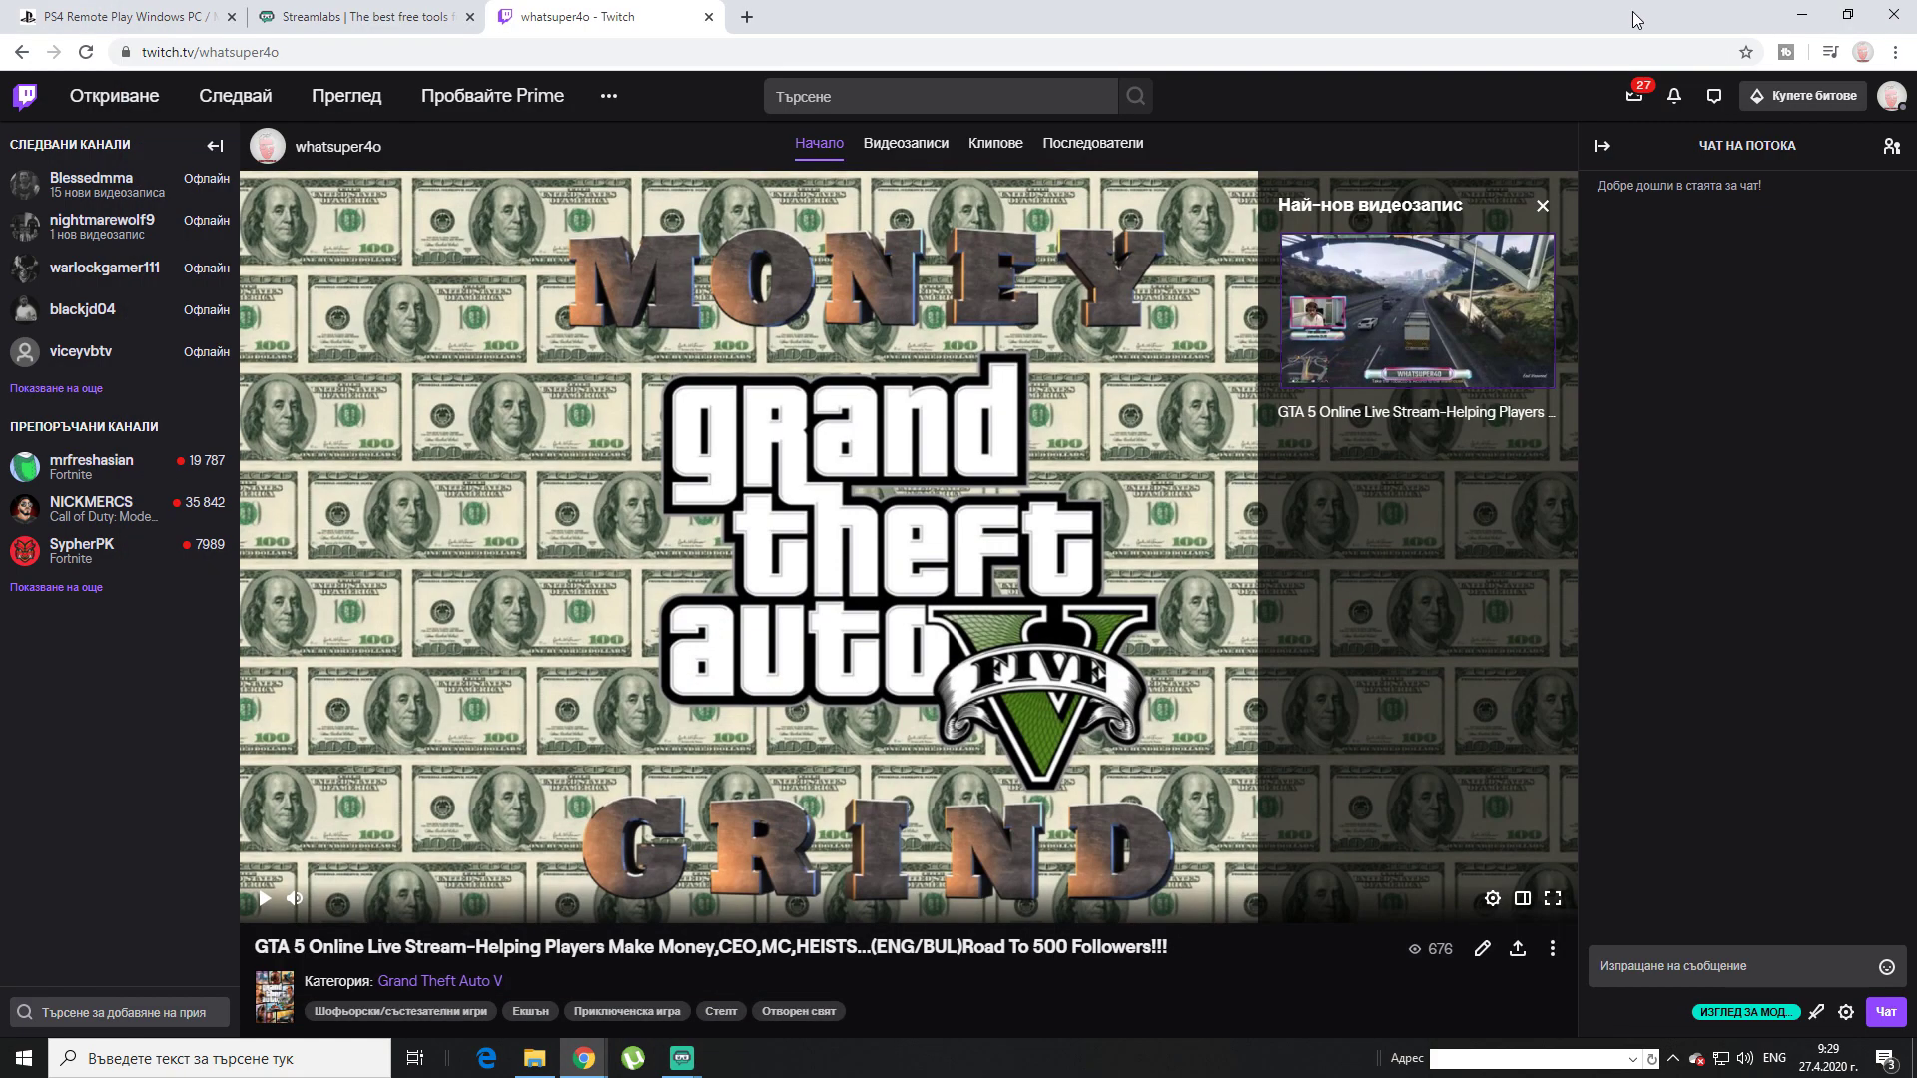
click(706, 17)
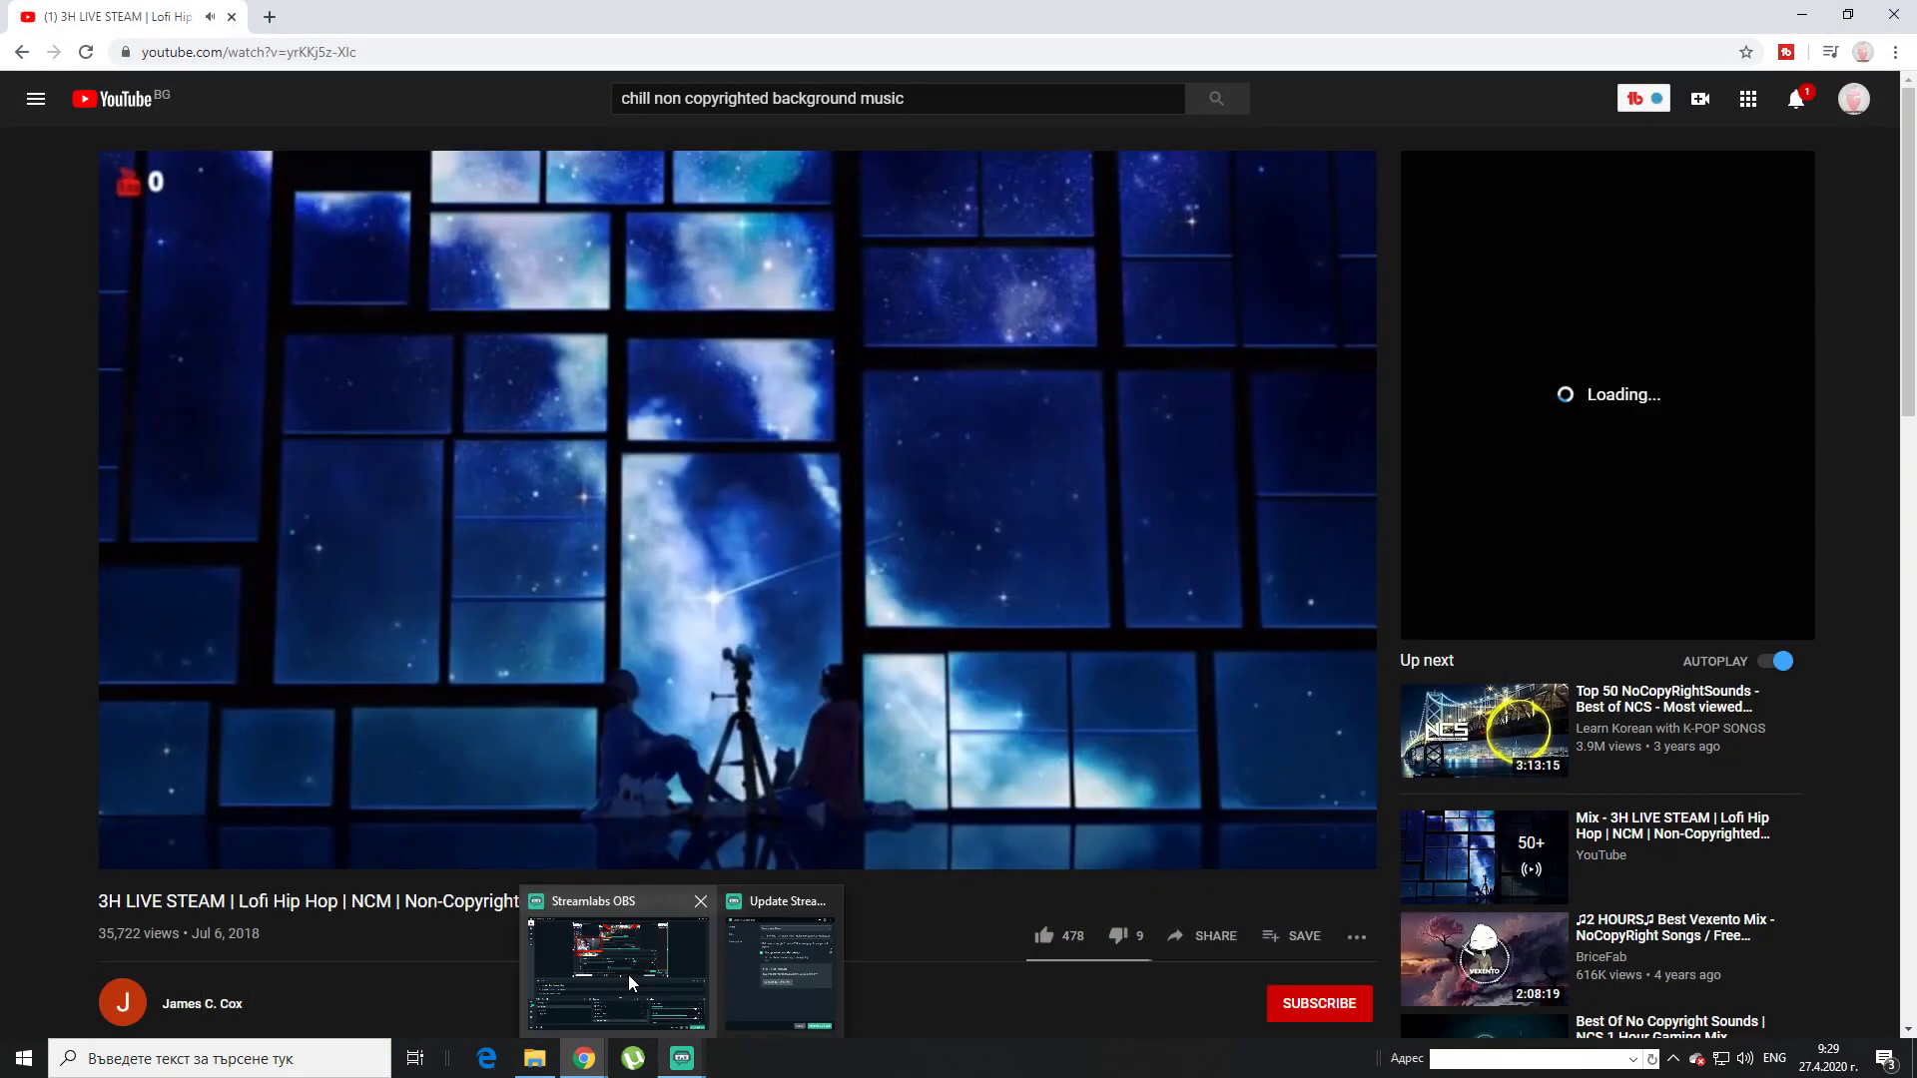
click(627, 974)
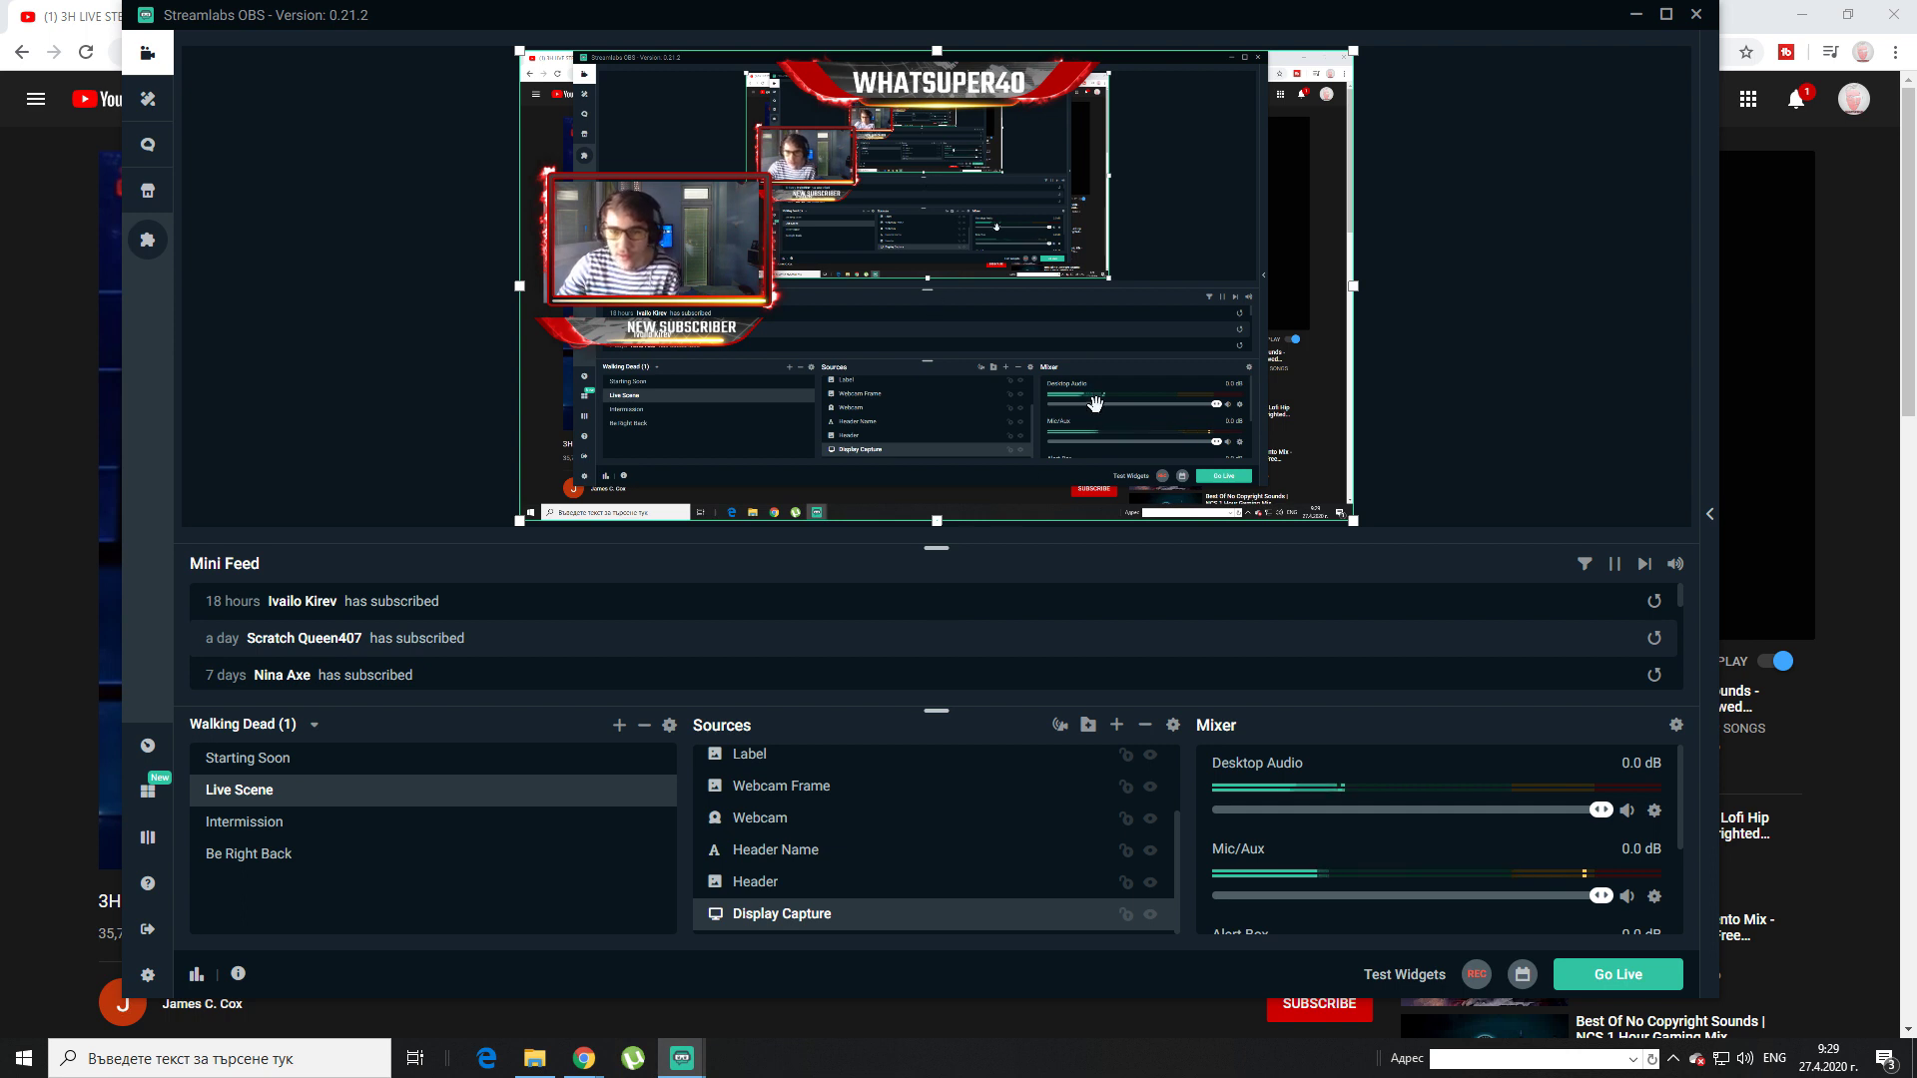